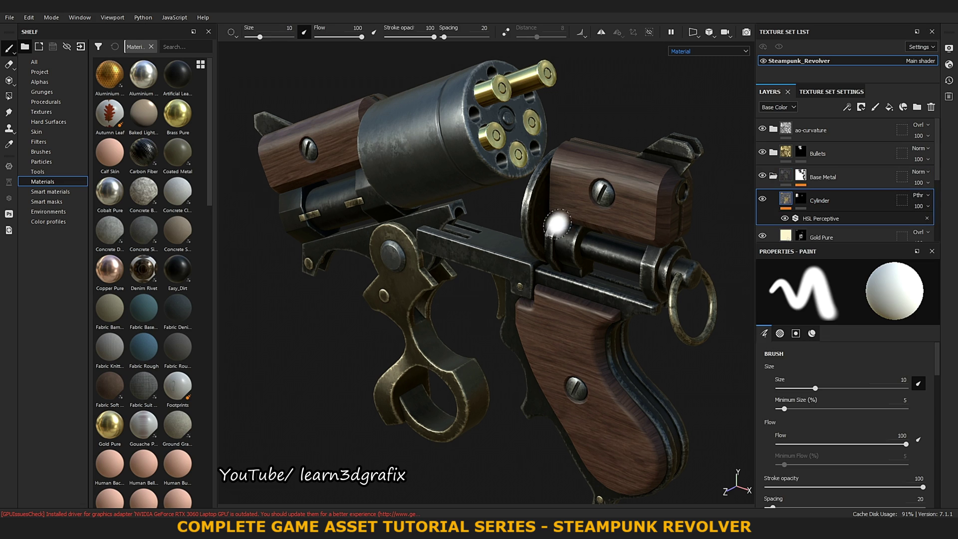
- Add a fill layer above Cylinder with base colour 304b67
{"action": "left_click_drag", "start_coordinate": [557, 224], "coordinate": [590, 177], "text": "alt"}
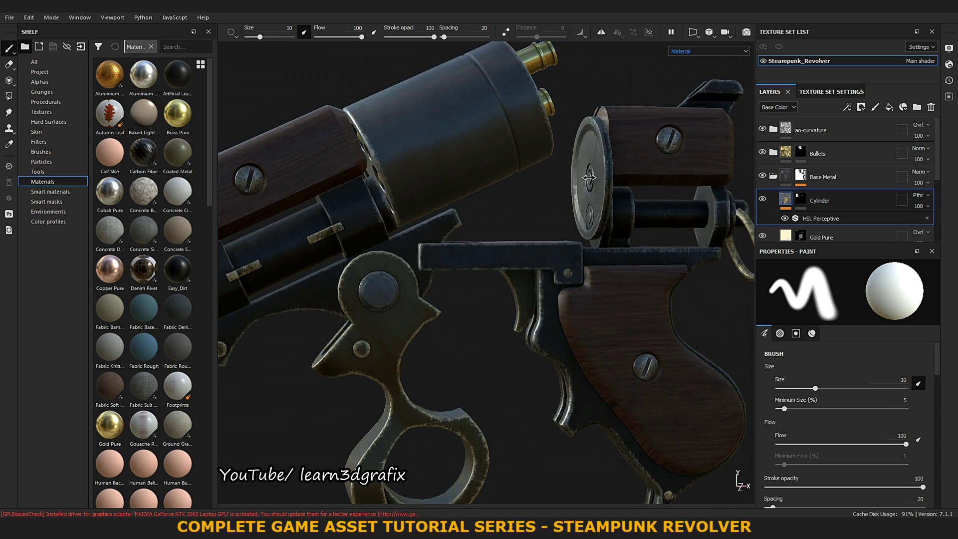
{"action": "right_click_drag", "start_coordinate": [590, 177], "coordinate": [519, 181], "text": "alt"}
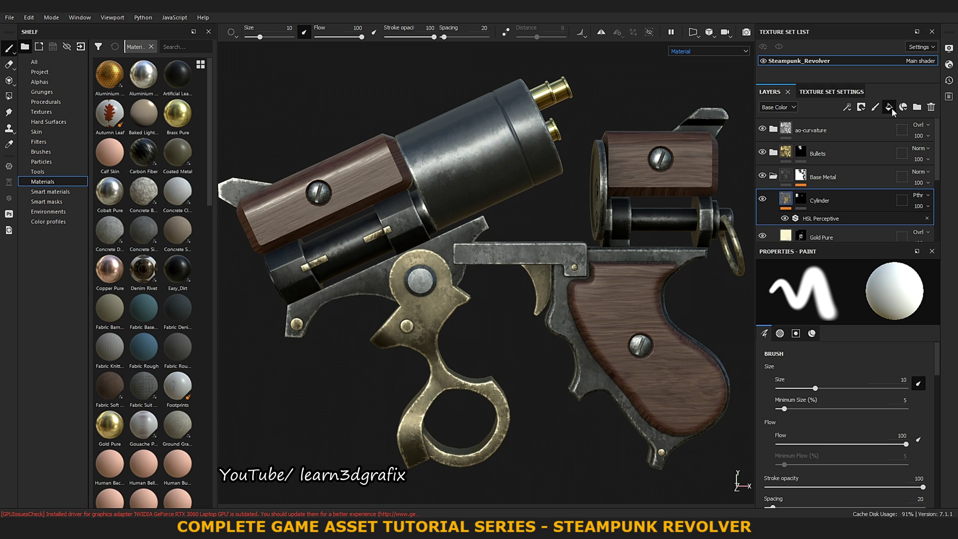
{"action": "left_click", "coordinate": [889, 108]}
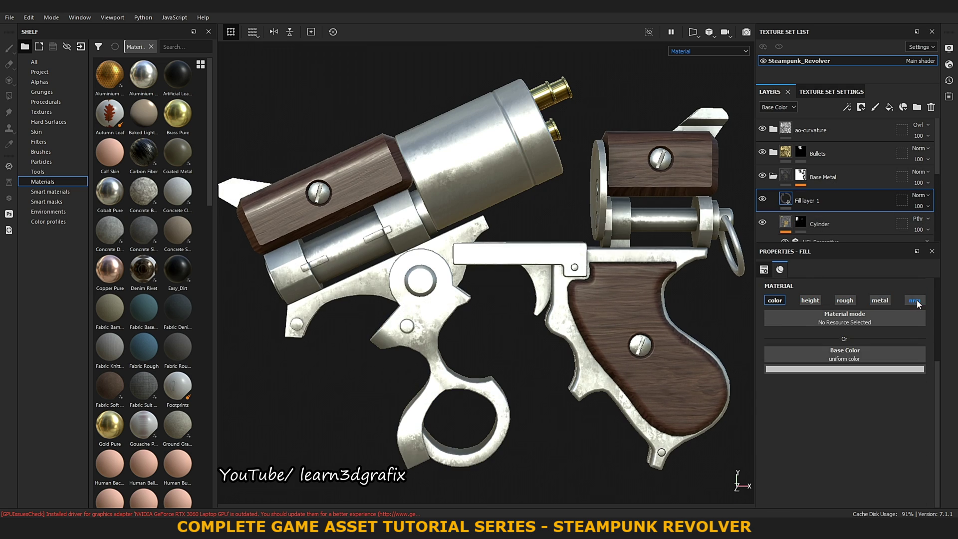
{"action": "left_click", "coordinate": [881, 369]}
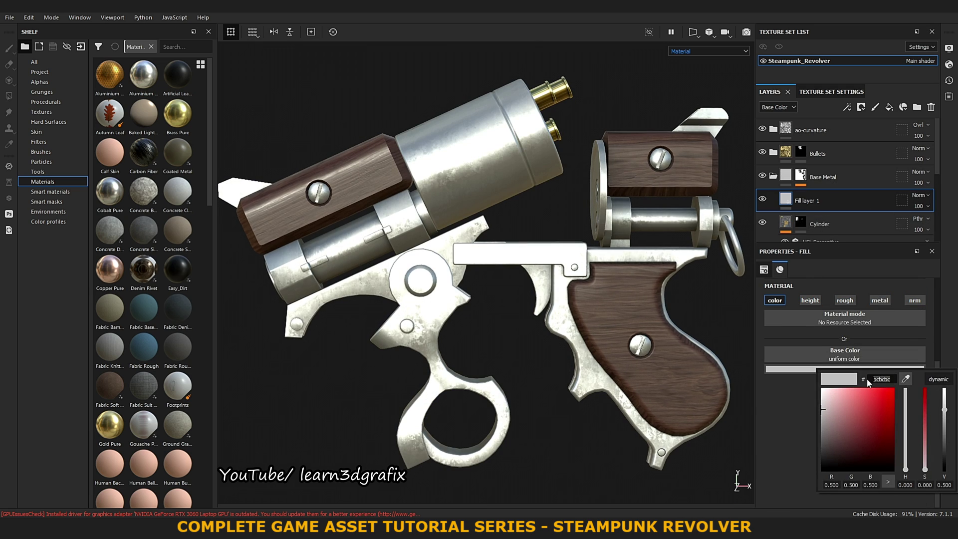
{"action": "type", "text": "304b"}
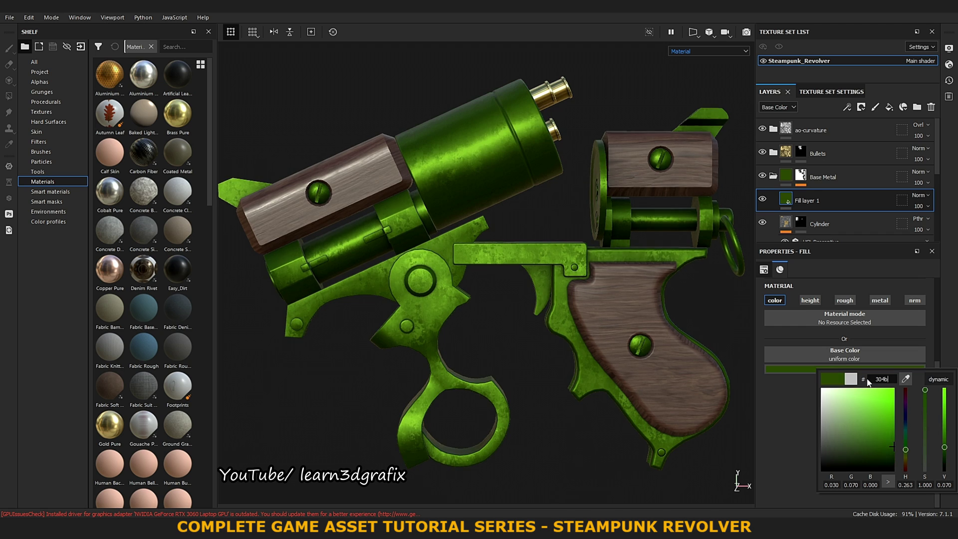
{"action": "type", "text": "67"}
{"action": "left_click", "coordinate": [805, 400]}
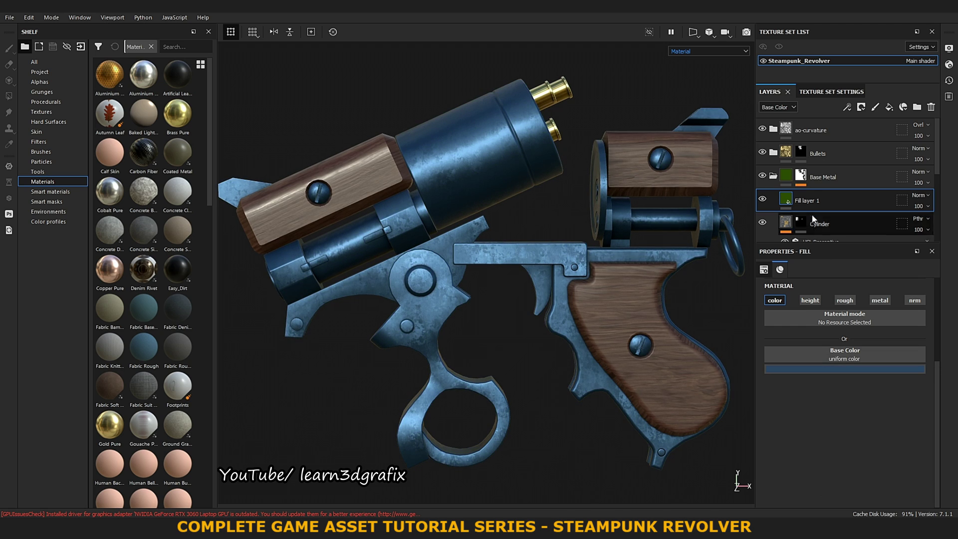
- Rename the fill layer 'Blue Tint' and enable its metallic channel at 1
{"action": "double_click", "coordinate": [809, 201]}
{"action": "key", "text": "Caps_Lock"}
{"action": "type", "text": "B"}
{"action": "key", "text": "Caps_Lock"}
{"action": "type", "text": "a"}
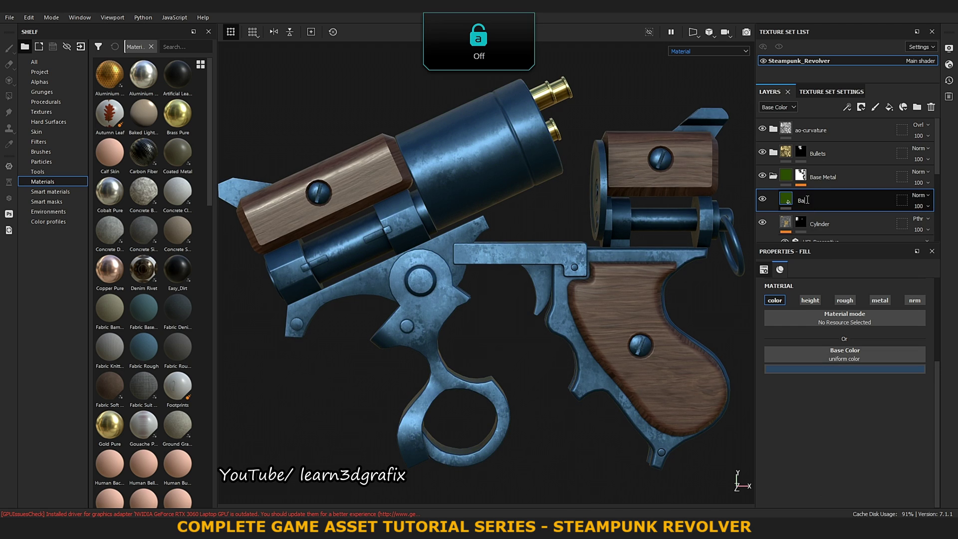
{"action": "type", "text": "se"}
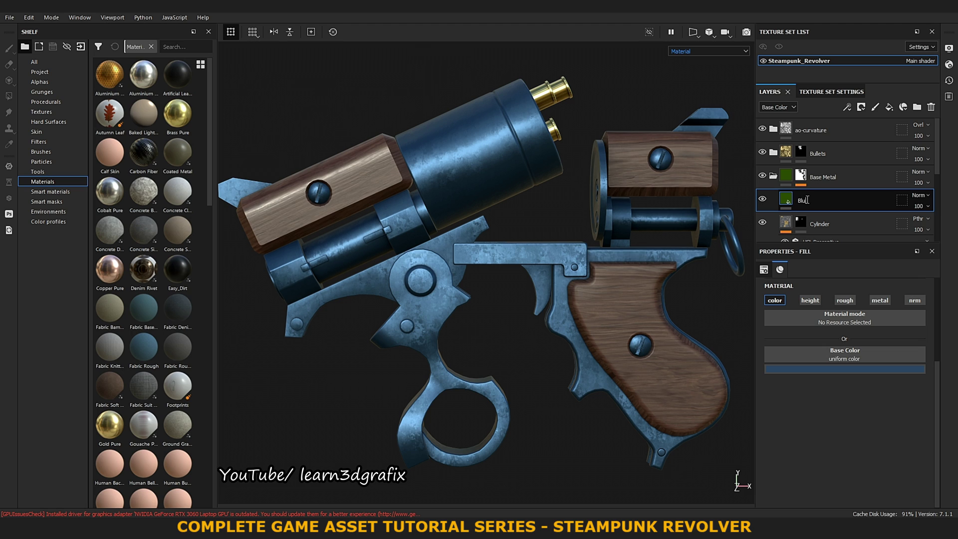
{"action": "type", "text": "e"}
{"action": "key", "text": "Caps_Lock"}
{"action": "type", "text": "t"}
{"action": "key", "text": "Return"}
{"action": "left_click", "coordinate": [879, 300]}
{"action": "left_click_drag", "start_coordinate": [799, 414], "coordinate": [938, 416]}
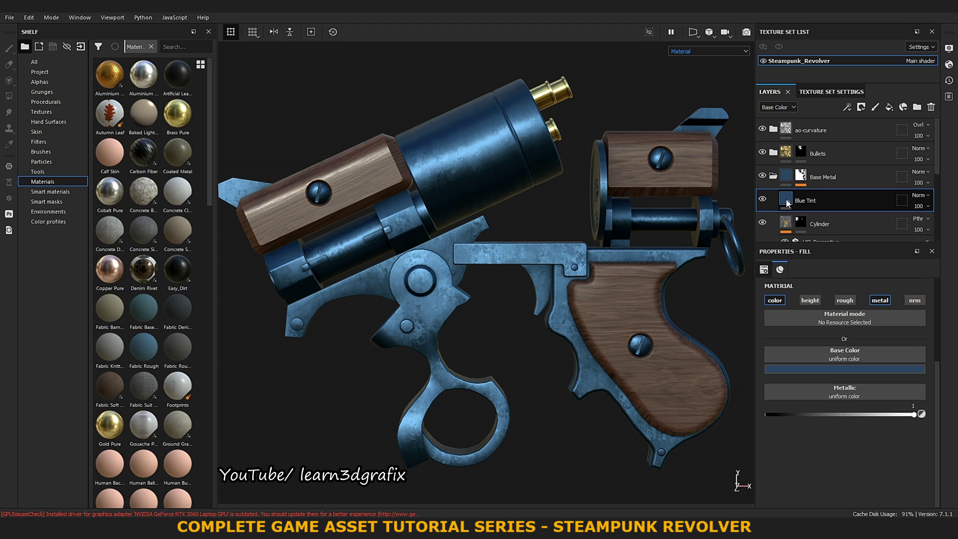
- Give Blue Tint a black mask containing a fill effect
{"action": "right_click", "coordinate": [789, 202]}
{"action": "left_click", "coordinate": [829, 207]}
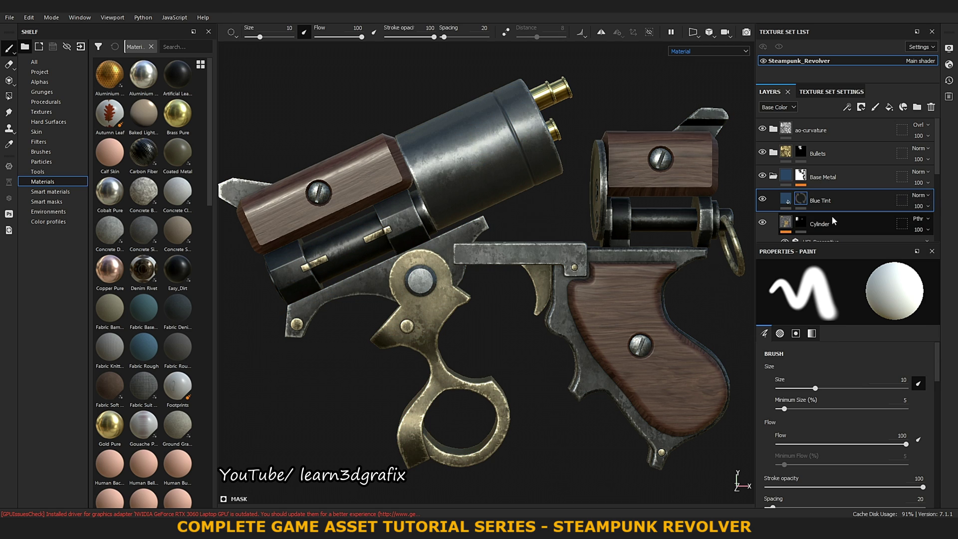
{"action": "right_click", "coordinate": [807, 202]}
{"action": "left_click", "coordinate": [859, 342]}
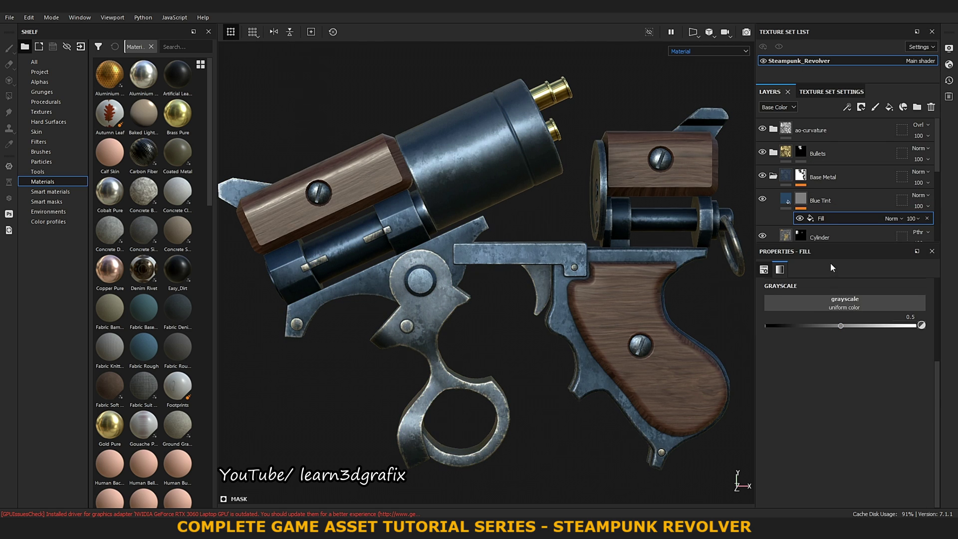
- Set the mask fill's grayscale to Clouds 1 with balance 0.5
{"action": "left_click", "coordinate": [847, 309]}
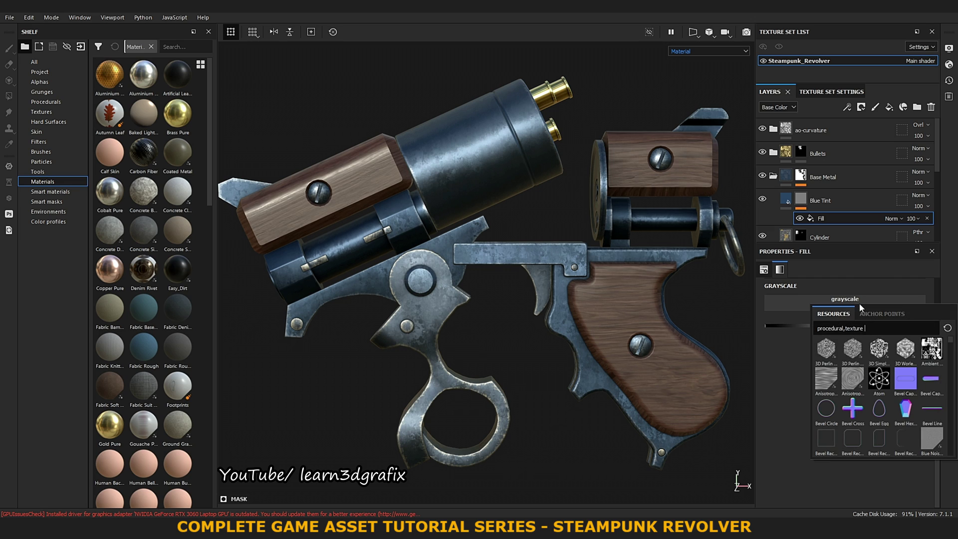
{"action": "type", "text": "cloud 1"}
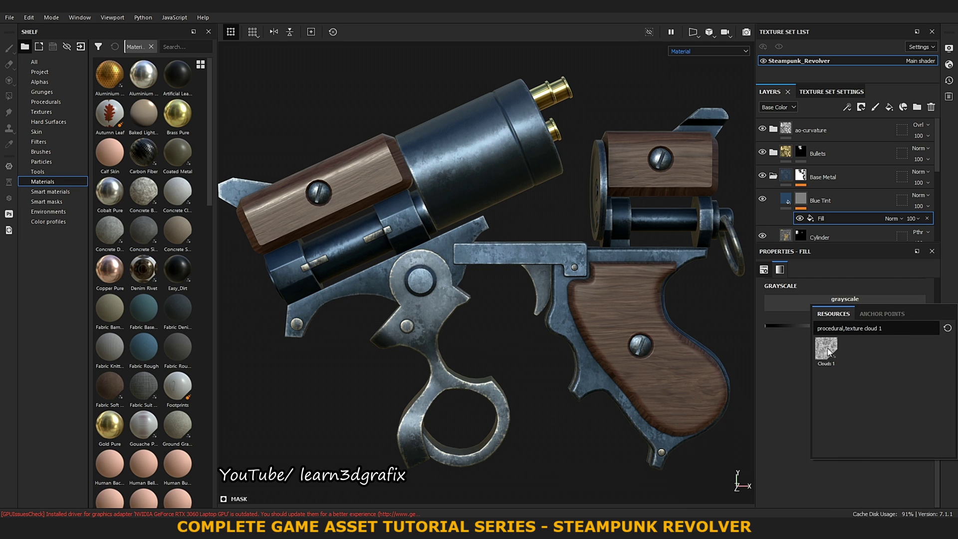
{"action": "left_click", "coordinate": [828, 349]}
{"action": "scroll", "coordinate": [559, 234], "scroll_direction": "down", "scroll_amount": 2}
{"action": "scroll", "coordinate": [559, 233], "scroll_direction": "up", "scroll_amount": 5}
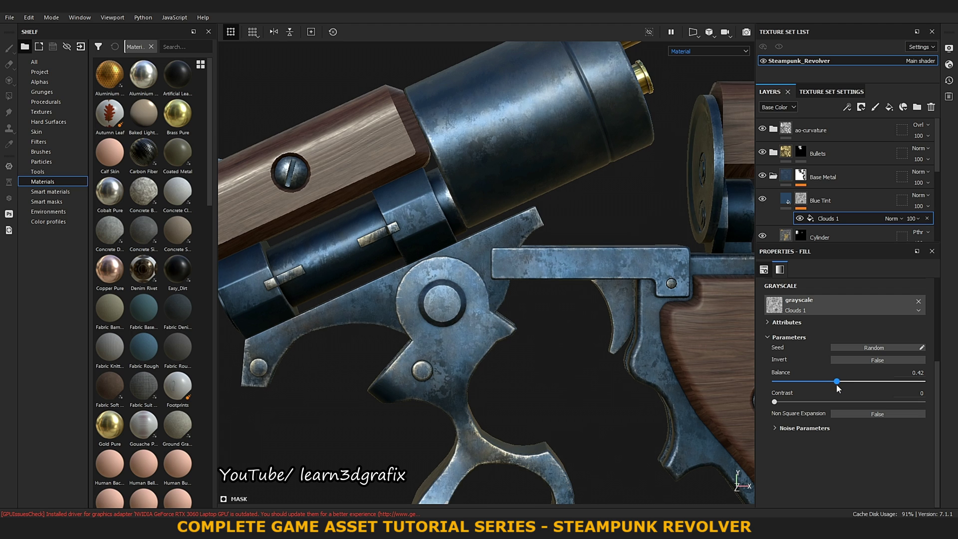
{"action": "left_click_drag", "start_coordinate": [853, 384], "coordinate": [856, 389]}
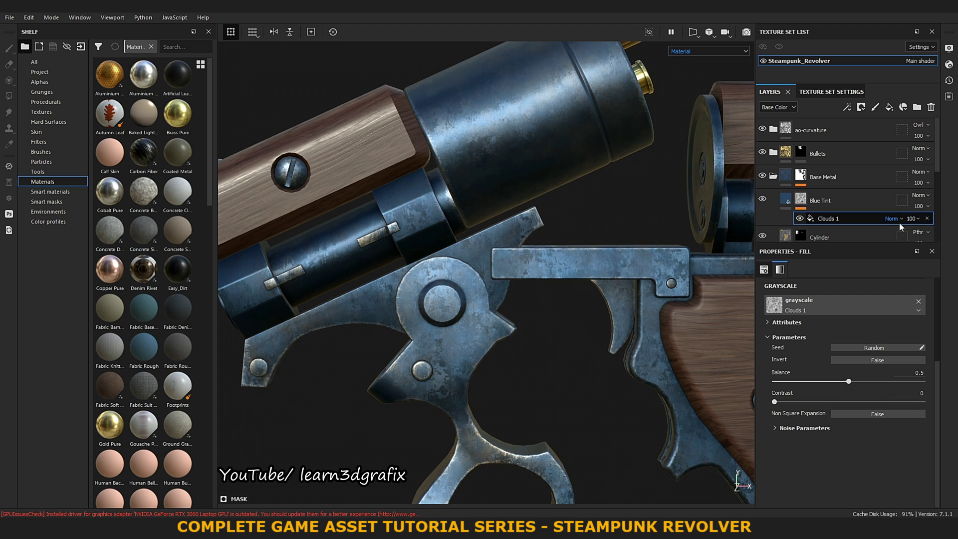
- Switch the Clouds 1 mask fill to tri-planar projection and preview the mask channel
{"action": "scroll", "coordinate": [910, 308], "scroll_direction": "up", "scroll_amount": 3}
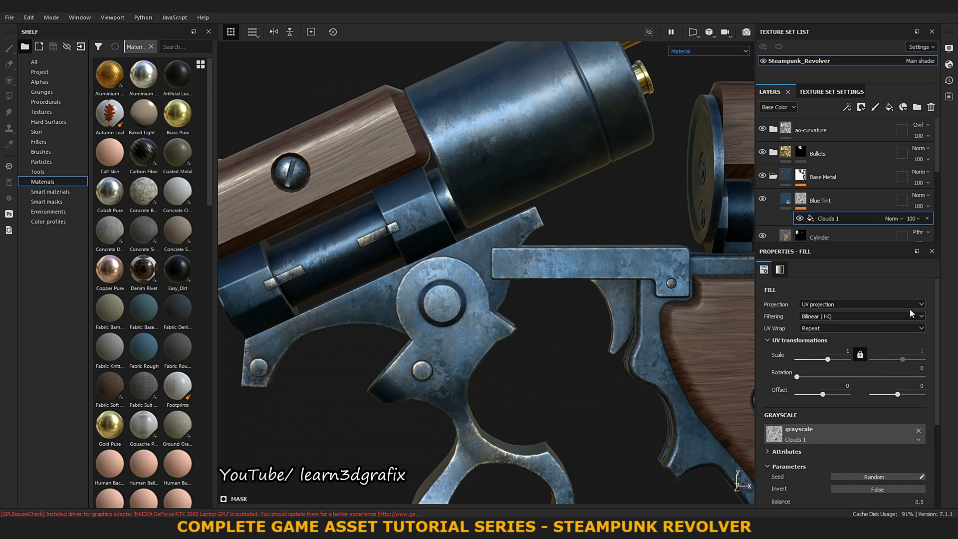
{"action": "left_click", "coordinate": [906, 305]}
{"action": "left_click", "coordinate": [866, 325]}
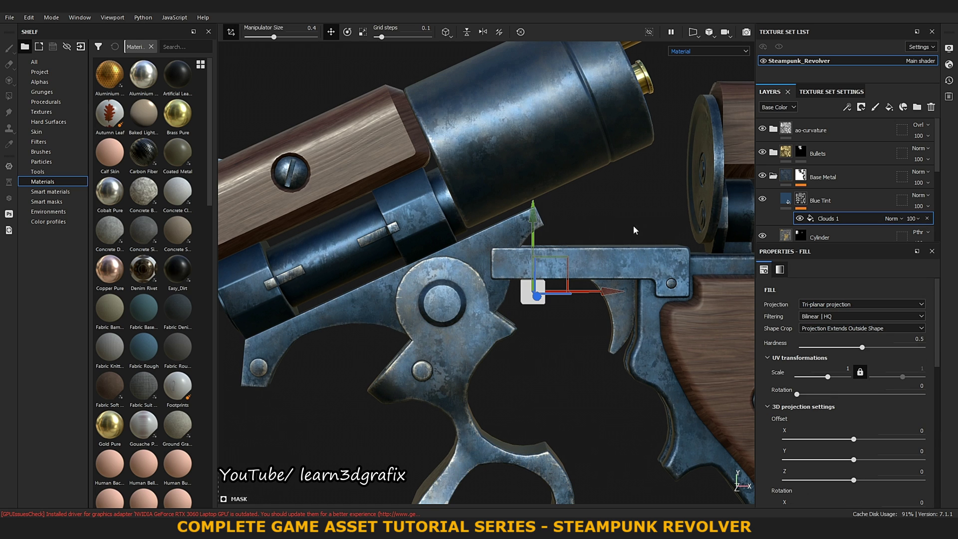
{"action": "left_click", "coordinate": [709, 51]}
{"action": "left_click", "coordinate": [691, 116]}
{"action": "left_click", "coordinate": [800, 218]}
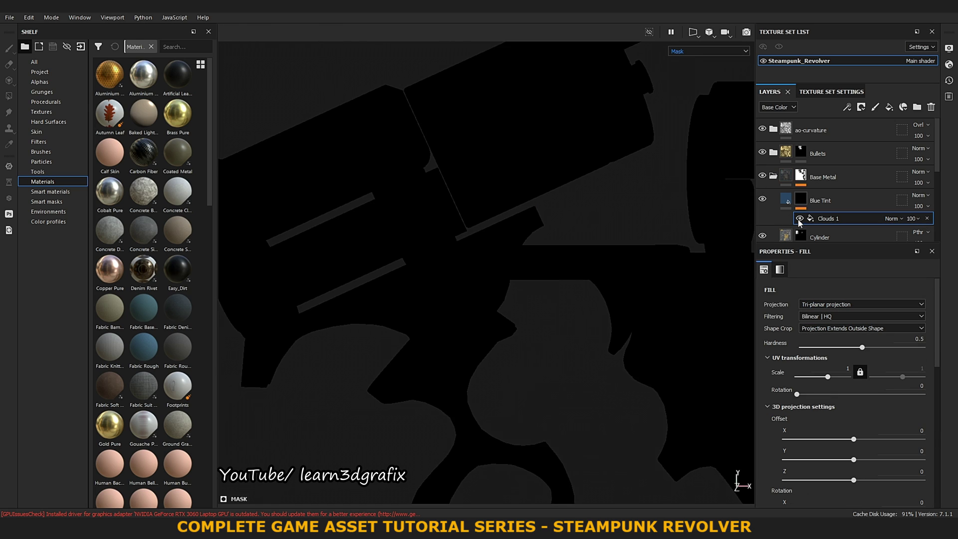
- Set Blue Tint's blend mode to Linear dodge and return to the material view
{"action": "scroll", "coordinate": [867, 328], "scroll_direction": "down", "scroll_amount": 1}
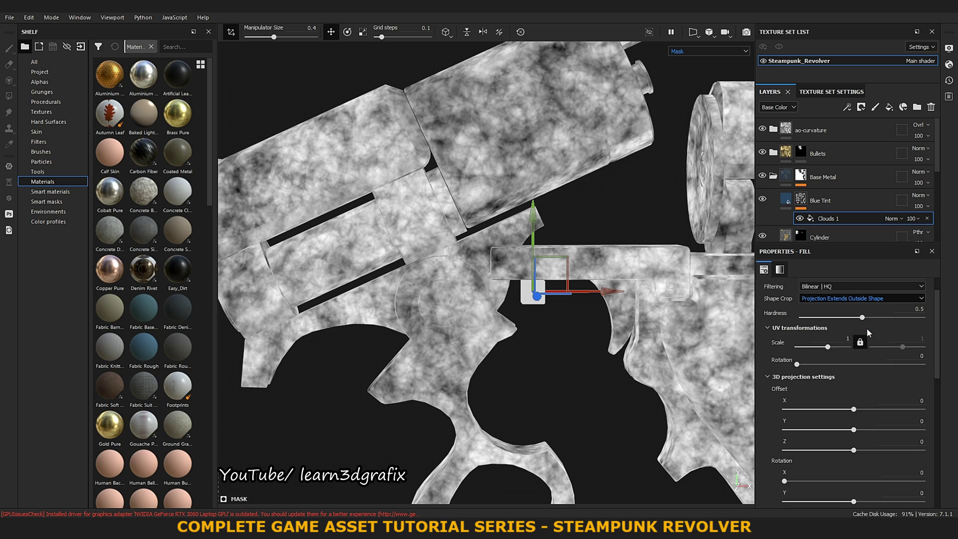
{"action": "scroll", "coordinate": [867, 328], "scroll_direction": "down", "scroll_amount": 1}
{"action": "scroll", "coordinate": [865, 343], "scroll_direction": "down", "scroll_amount": 1}
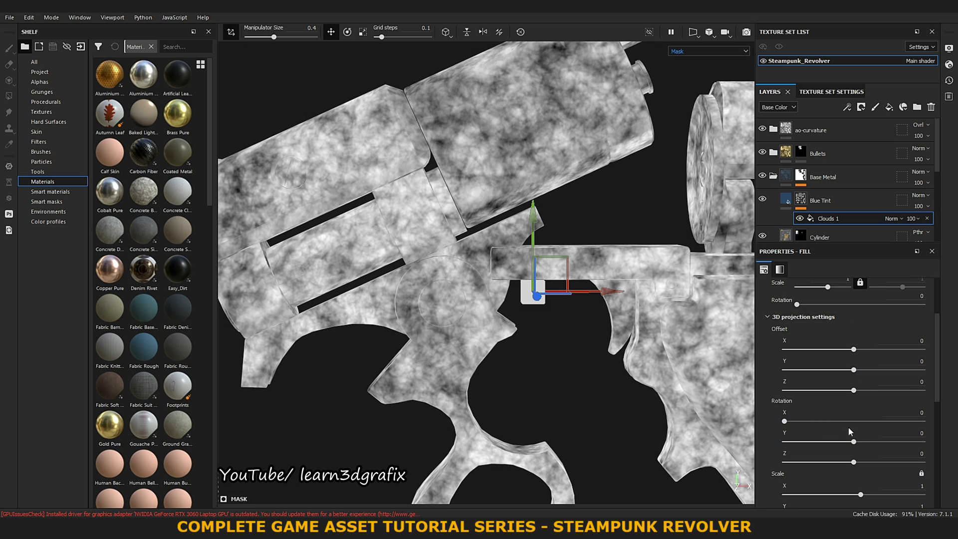
{"action": "mouse_move", "coordinate": [937, 356]}
{"action": "left_mouse_down"}
{"action": "mouse_move", "coordinate": [944, 441]}
{"action": "mouse_move", "coordinate": [936, 286]}
{"action": "left_mouse_up"}
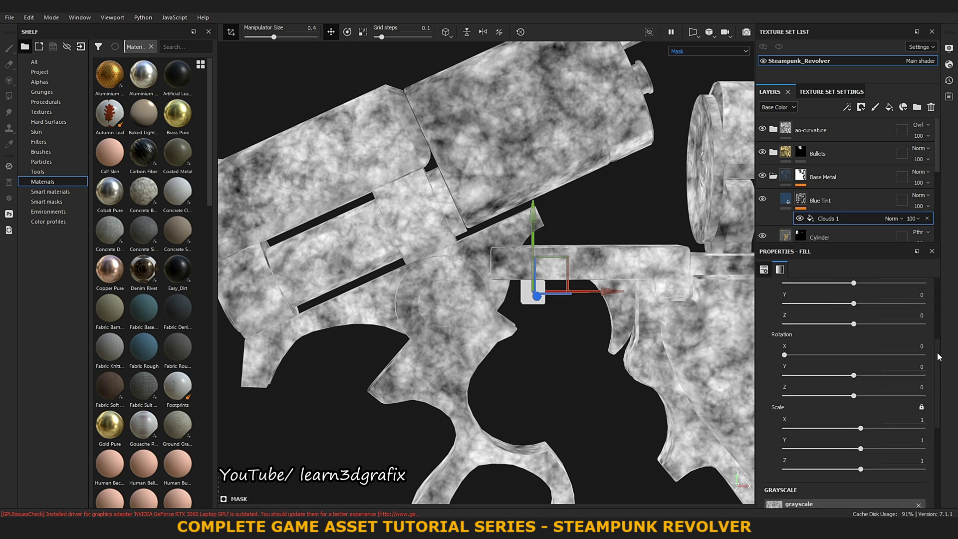
{"action": "left_click", "coordinate": [928, 195]}
{"action": "left_click", "coordinate": [932, 291]}
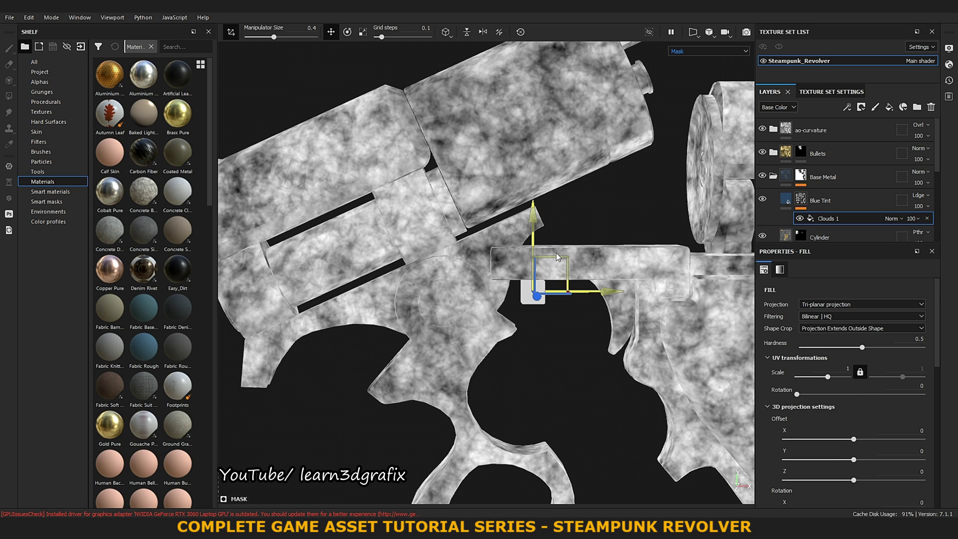
{"action": "left_click", "coordinate": [691, 49]}
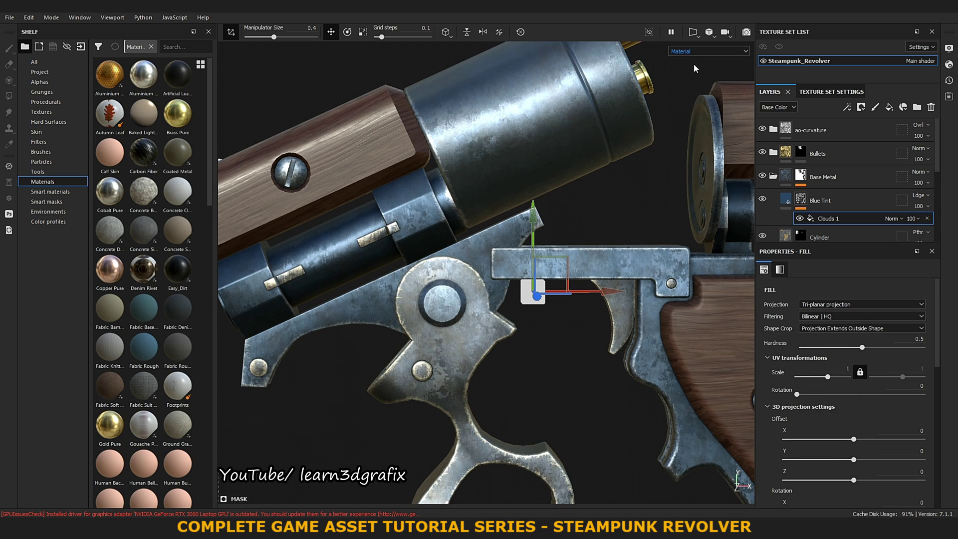
- Lower Blue Tint's opacity to 7 and check it in base colour and material views
{"action": "left_click", "coordinate": [913, 218]}
{"action": "left_click_drag", "start_coordinate": [932, 218], "coordinate": [913, 224]}
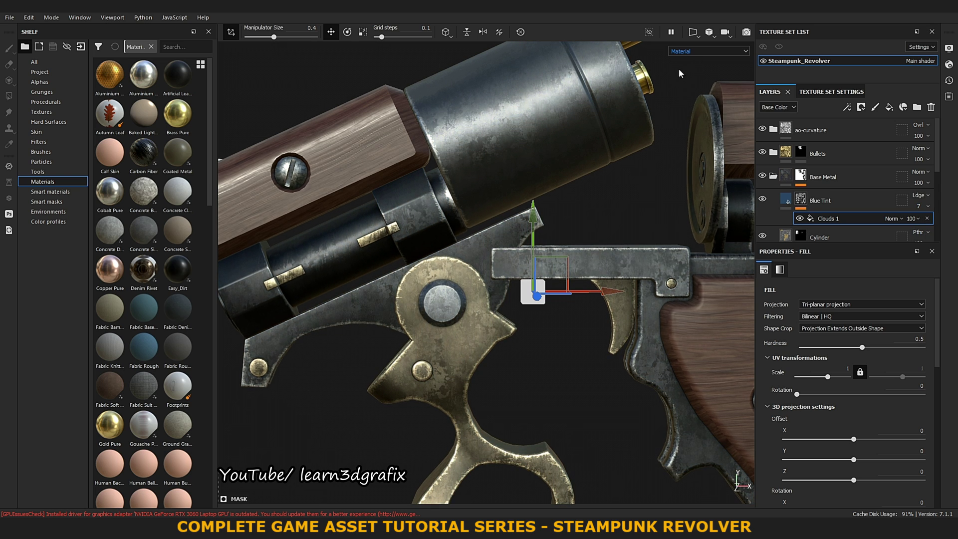
{"action": "left_click", "coordinate": [709, 51]}
{"action": "left_click", "coordinate": [692, 70]}
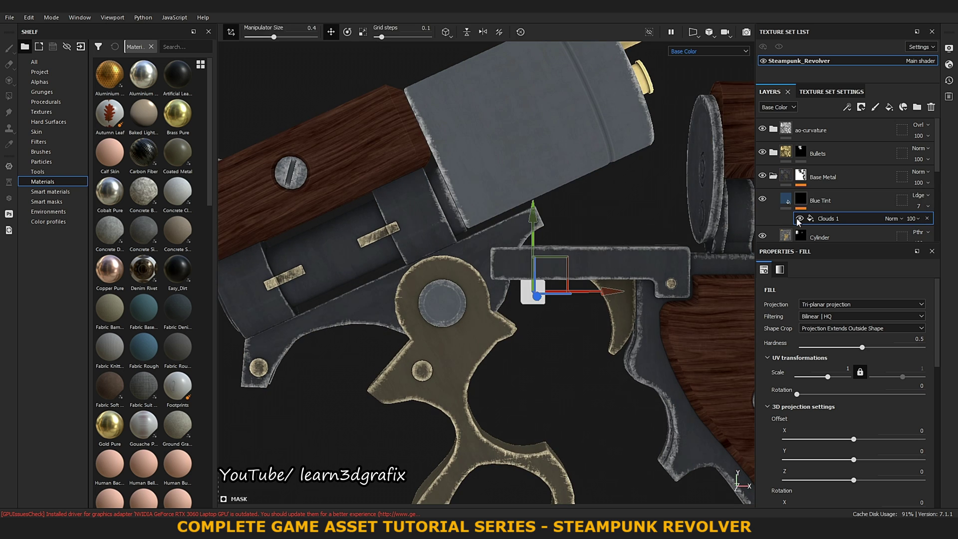
{"action": "key", "text": "f"}
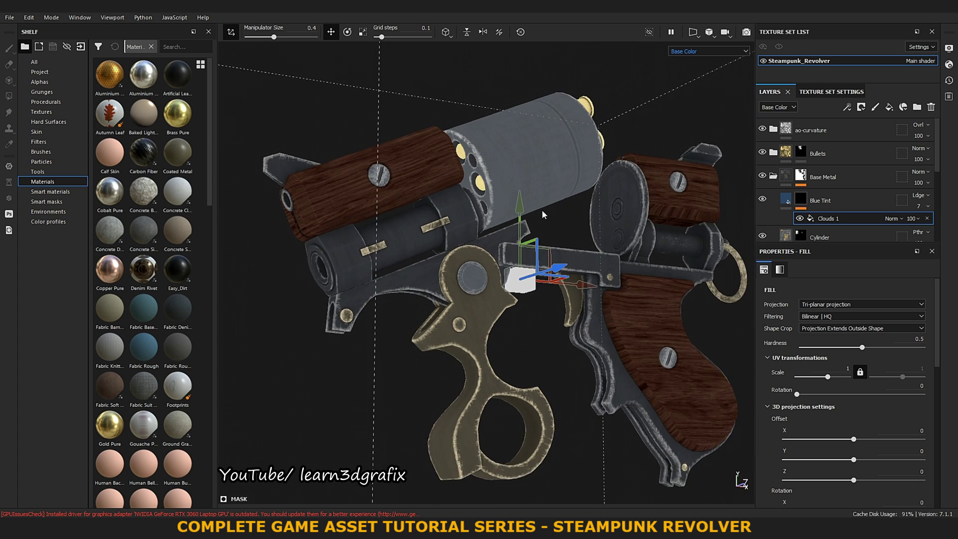
{"action": "scroll", "coordinate": [544, 215], "scroll_direction": "up", "scroll_amount": 4}
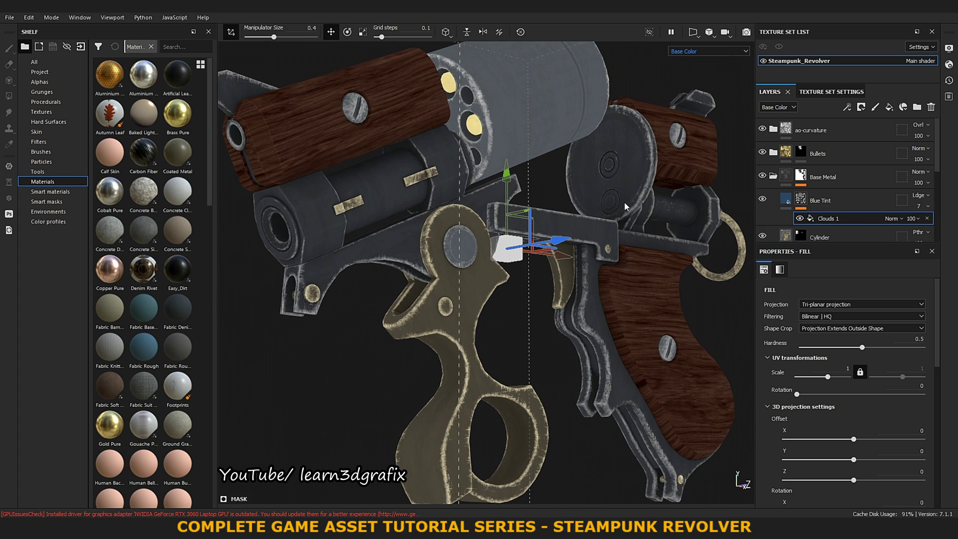
{"action": "left_click", "coordinate": [709, 50]}
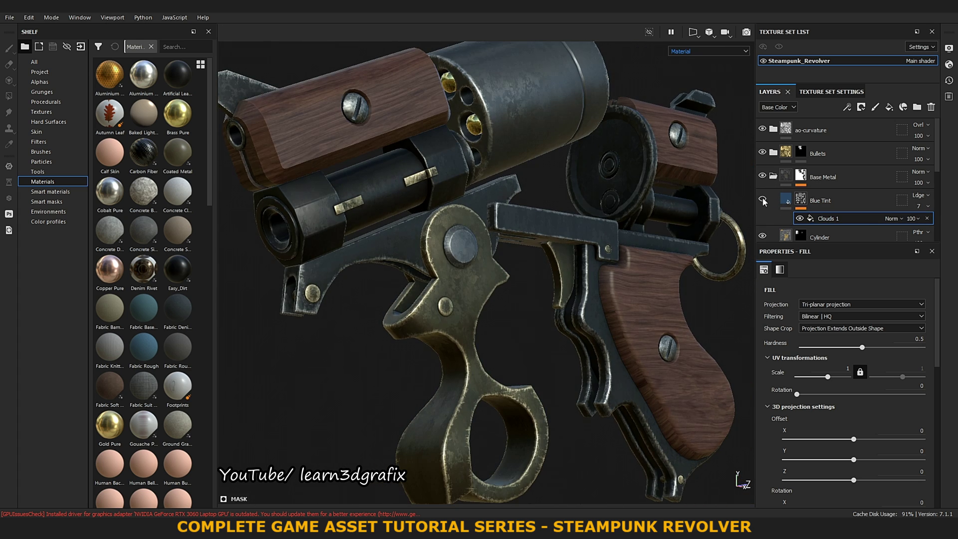
- Select Blue Tint and orbit to view the cylinder face and bullets
{"action": "left_click", "coordinate": [762, 201]}
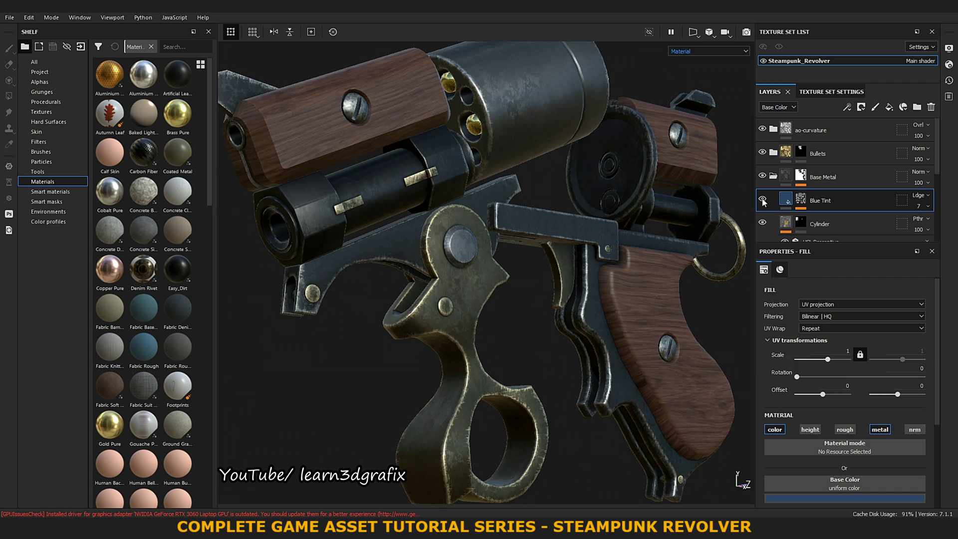
{"action": "scroll", "coordinate": [453, 220], "scroll_direction": "down", "scroll_amount": 5}
{"action": "mouse_move", "coordinate": [453, 219]}
{"action": "left_mouse_down", "text": "alt"}
{"action": "mouse_move", "coordinate": [517, 320]}
{"action": "mouse_move", "coordinate": [584, 243]}
{"action": "left_mouse_up", "text": "alt"}
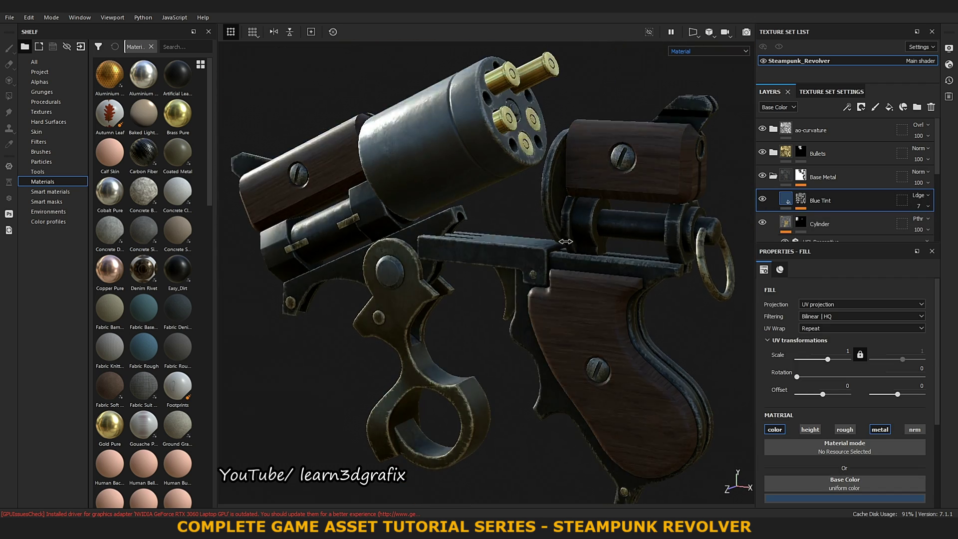
{"action": "scroll", "coordinate": [819, 189], "scroll_direction": "down", "scroll_amount": 2}
{"action": "scroll", "coordinate": [819, 190], "scroll_direction": "up", "scroll_amount": 2}
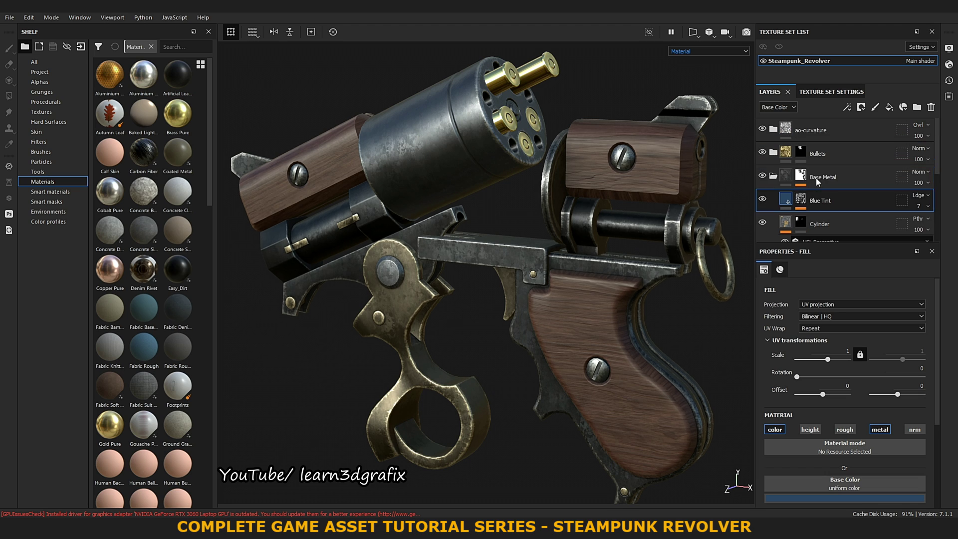
- Add a colour-only fill layer above Blue Tint with base colour 737373
{"action": "left_click", "coordinate": [889, 107]}
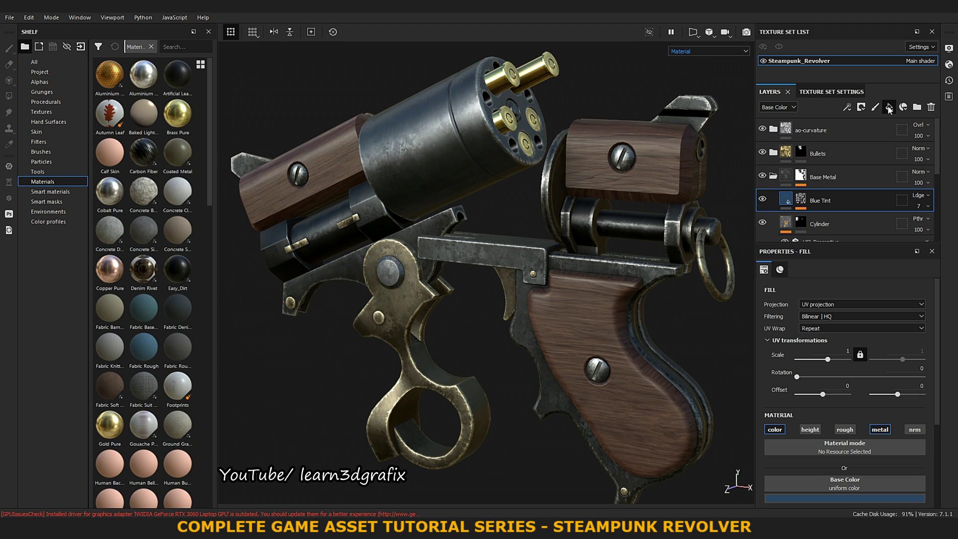
{"action": "left_click", "coordinate": [809, 429]}
{"action": "left_click", "coordinate": [845, 429]}
{"action": "left_click", "coordinate": [880, 429]}
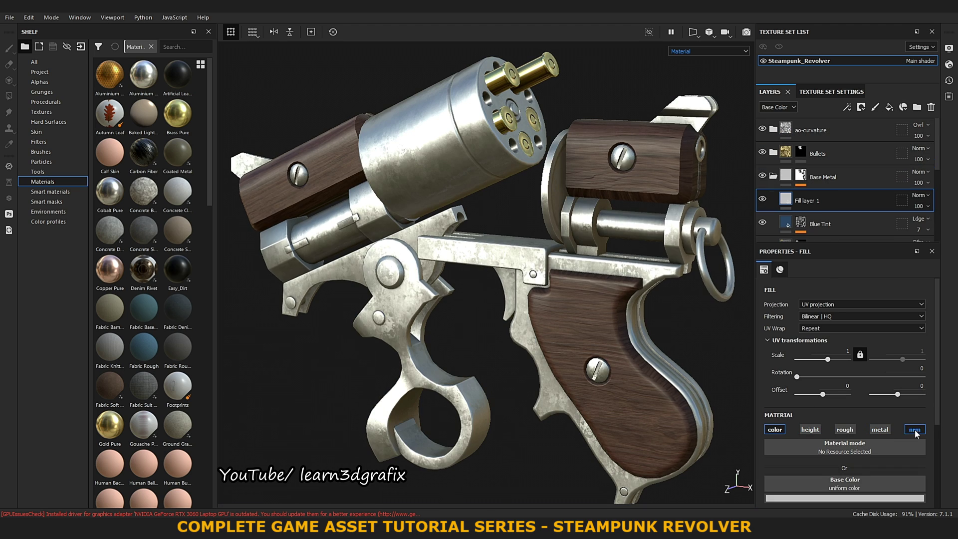
{"action": "left_click", "coordinate": [915, 429]}
{"action": "left_click", "coordinate": [844, 498]}
{"action": "left_click_drag", "start_coordinate": [824, 417], "coordinate": [814, 438]}
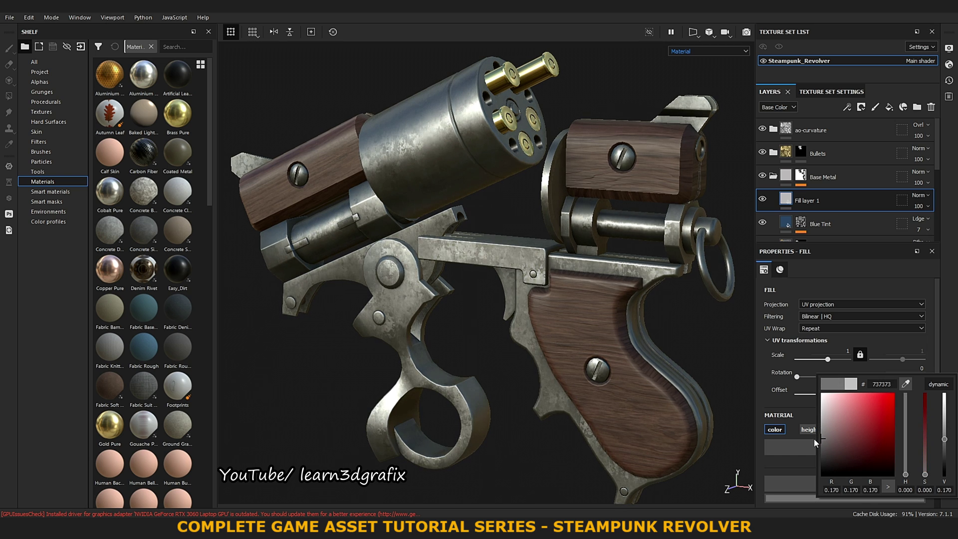
{"action": "key", "text": "ctrl+v"}
{"action": "key", "text": "Return"}
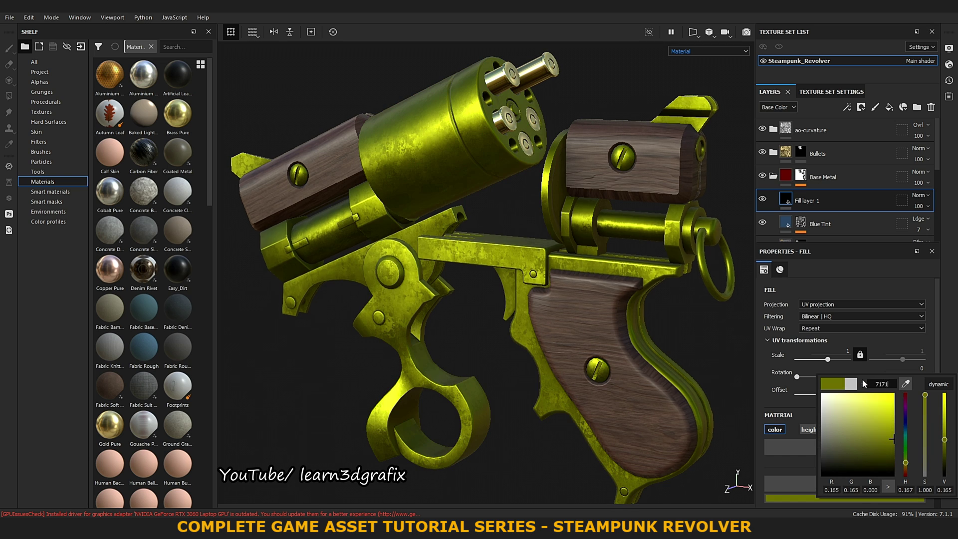
- Mask Fill layer 1 with a Metal Edge Wear generator and slightly lower its wear level
{"action": "right_click", "coordinate": [786, 201]}
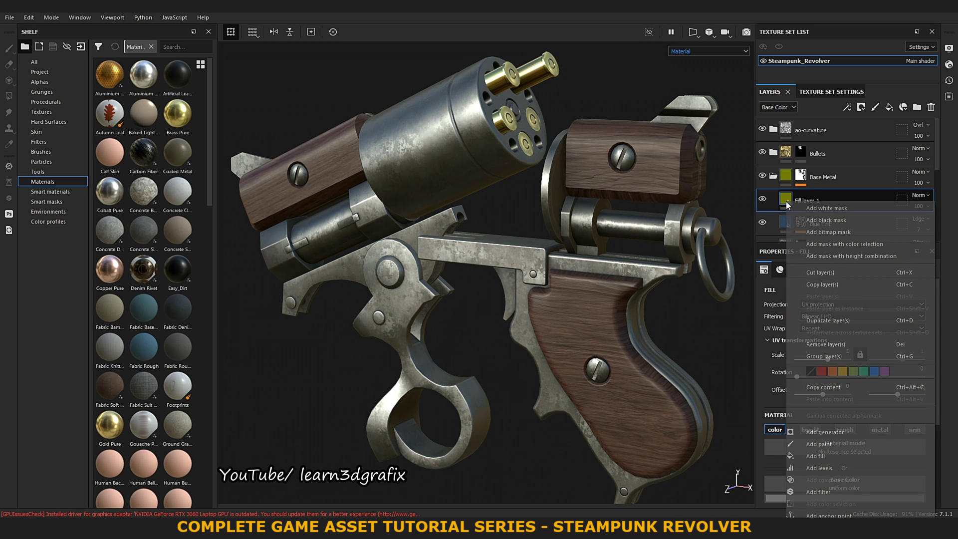
{"action": "left_click", "coordinate": [847, 223]}
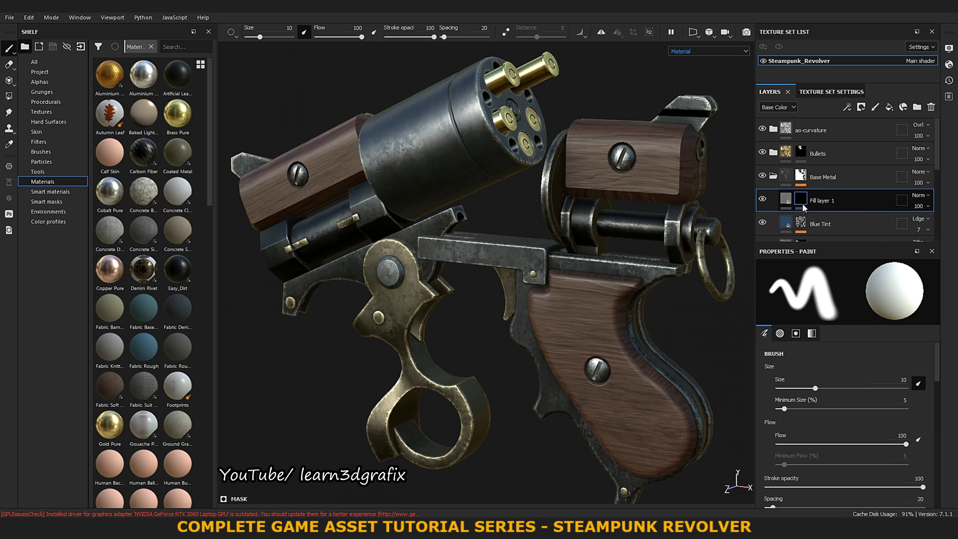
{"action": "right_click", "coordinate": [802, 203]}
{"action": "left_click", "coordinate": [875, 321]}
{"action": "left_click", "coordinate": [888, 287]}
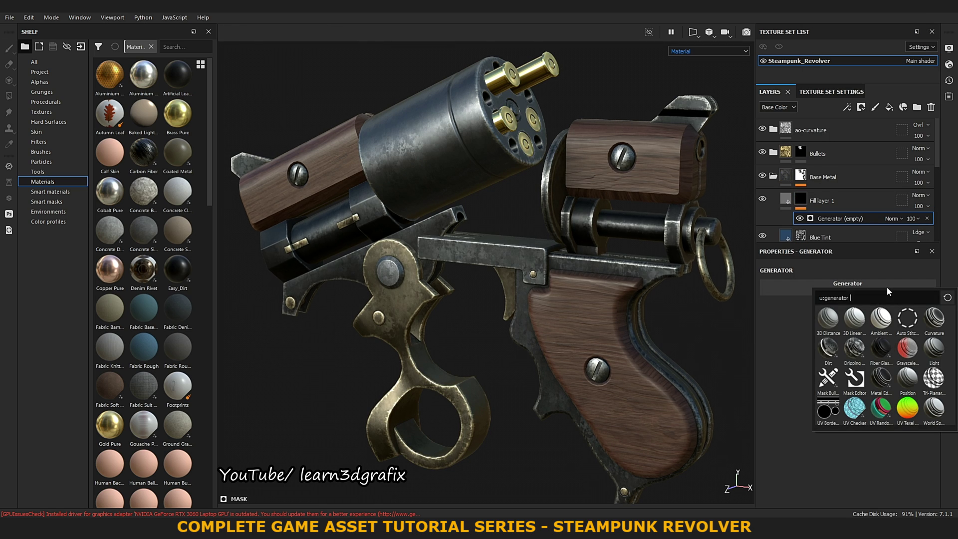
{"action": "left_click", "coordinate": [884, 384]}
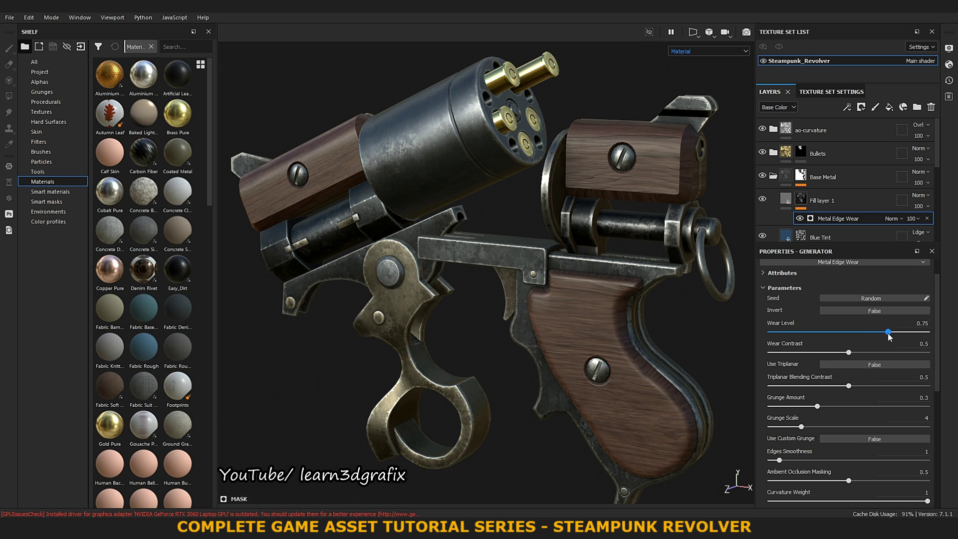
{"action": "left_click_drag", "start_coordinate": [882, 335], "coordinate": [848, 352]}
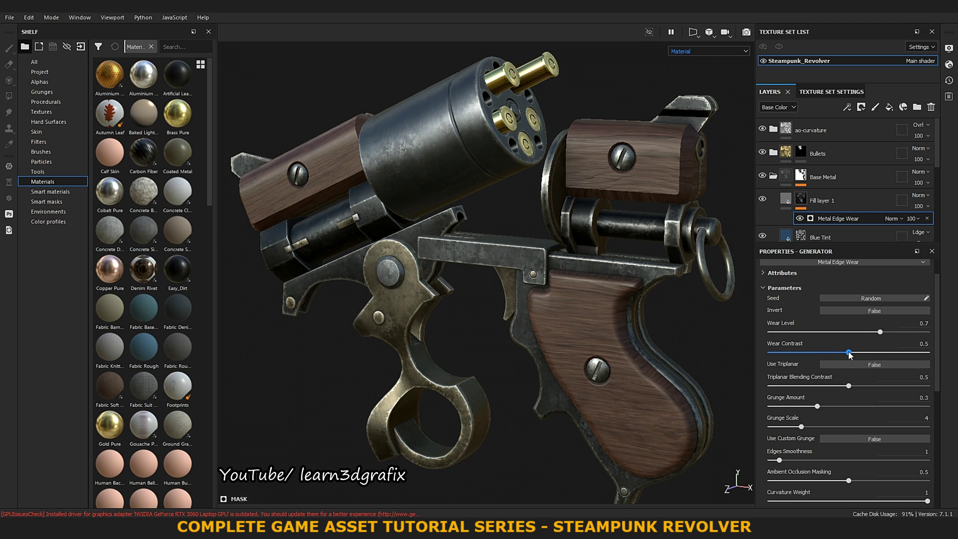
- Switch the viewport to base colour and move in on the revolver's cylinder and frame
{"action": "scroll", "coordinate": [872, 351], "scroll_direction": "down", "scroll_amount": 1}
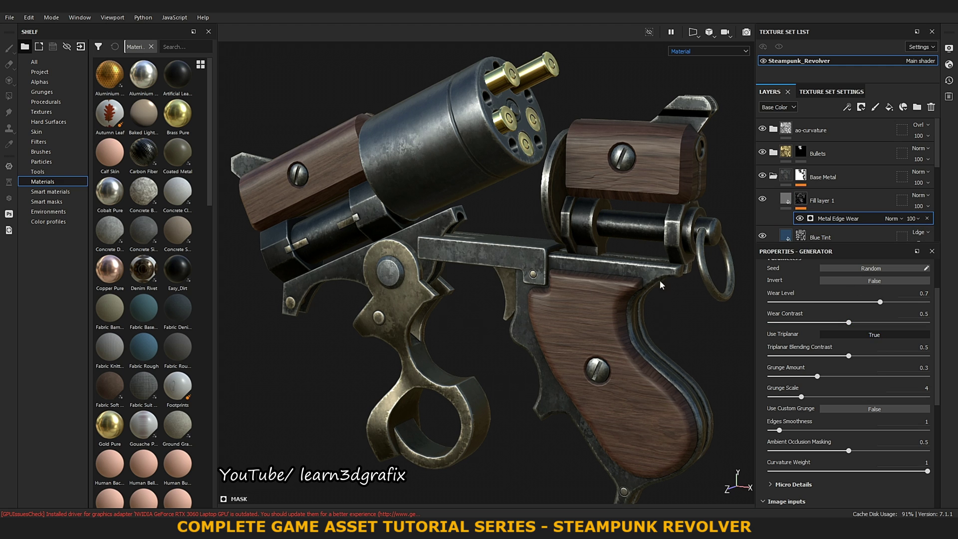
{"action": "left_click_drag", "start_coordinate": [660, 280], "coordinate": [516, 247], "text": "alt"}
{"action": "scroll", "coordinate": [516, 247], "scroll_direction": "up", "scroll_amount": 2}
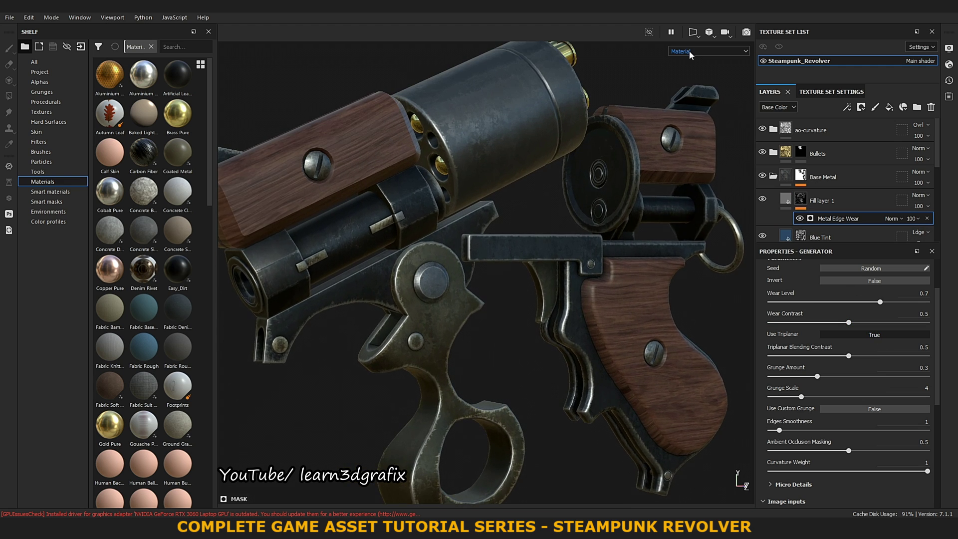
{"action": "left_click", "coordinate": [690, 50]}
{"action": "left_click", "coordinate": [684, 66]}
{"action": "left_click_drag", "start_coordinate": [649, 146], "coordinate": [669, 149], "text": "alt"}
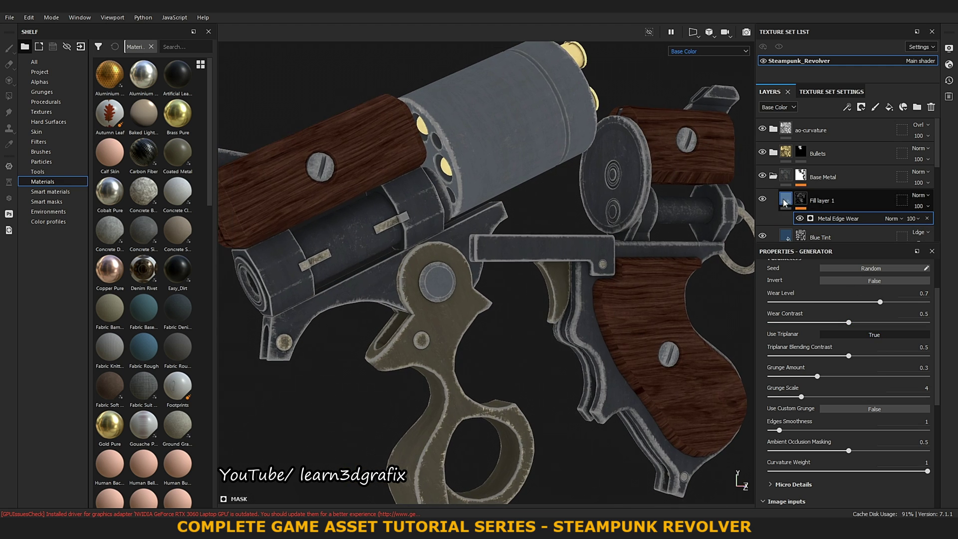
{"action": "left_click_drag", "start_coordinate": [649, 225], "coordinate": [602, 218], "text": "alt"}
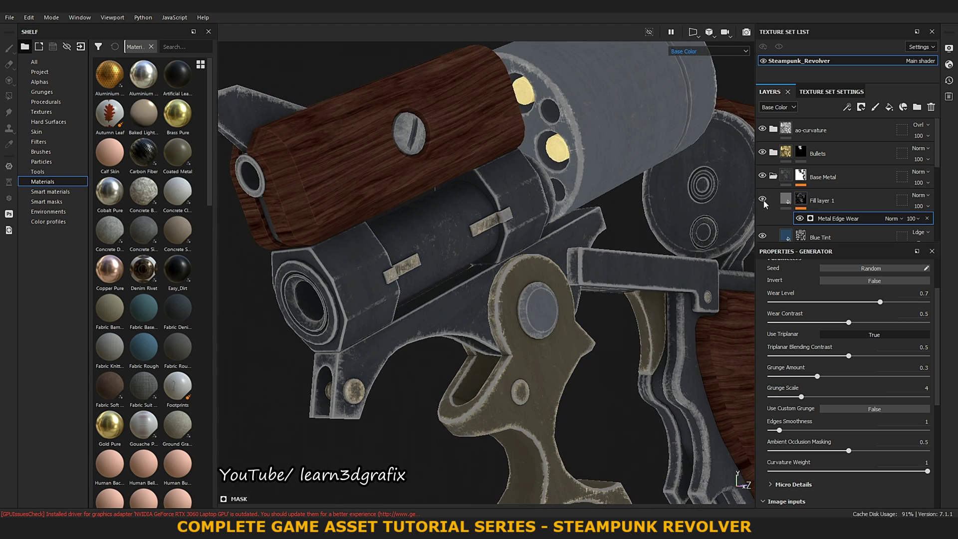
- Tweak the generator's remaining settings such as Triplanar and Grunge Scale
{"action": "scroll", "coordinate": [840, 293], "scroll_direction": "down", "scroll_amount": 1}
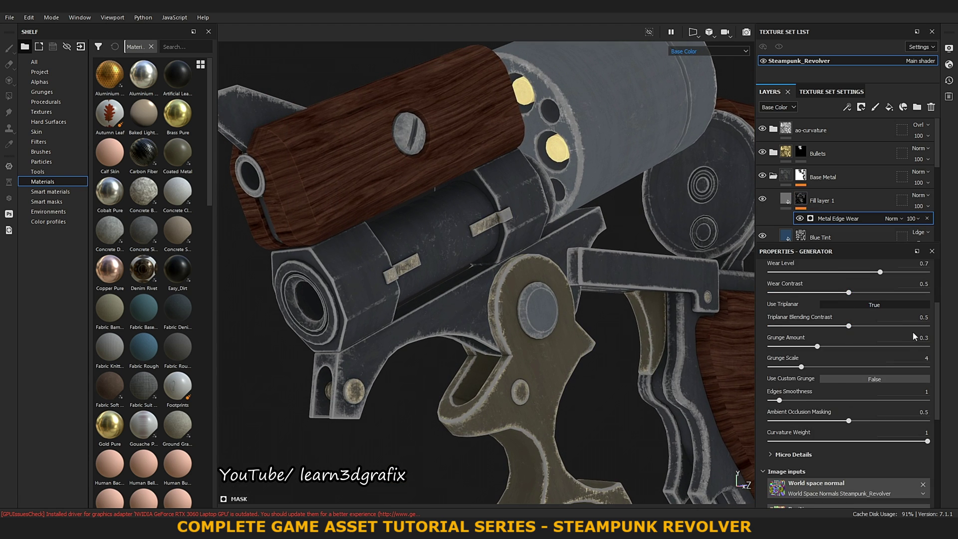
{"action": "scroll", "coordinate": [849, 350], "scroll_direction": "down", "scroll_amount": 1}
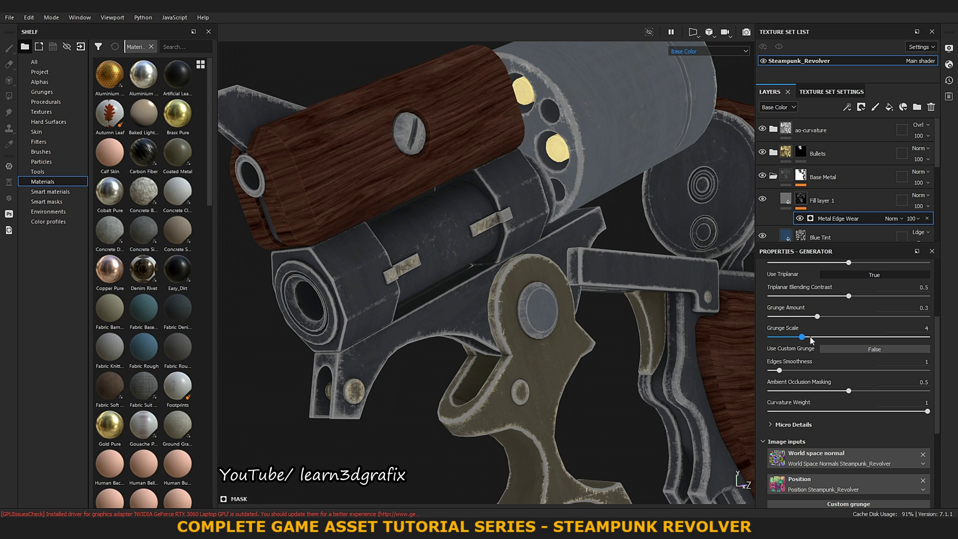
{"action": "left_click_drag", "start_coordinate": [811, 338], "coordinate": [812, 337]}
{"action": "scroll", "coordinate": [883, 334], "scroll_direction": "down", "scroll_amount": 1}
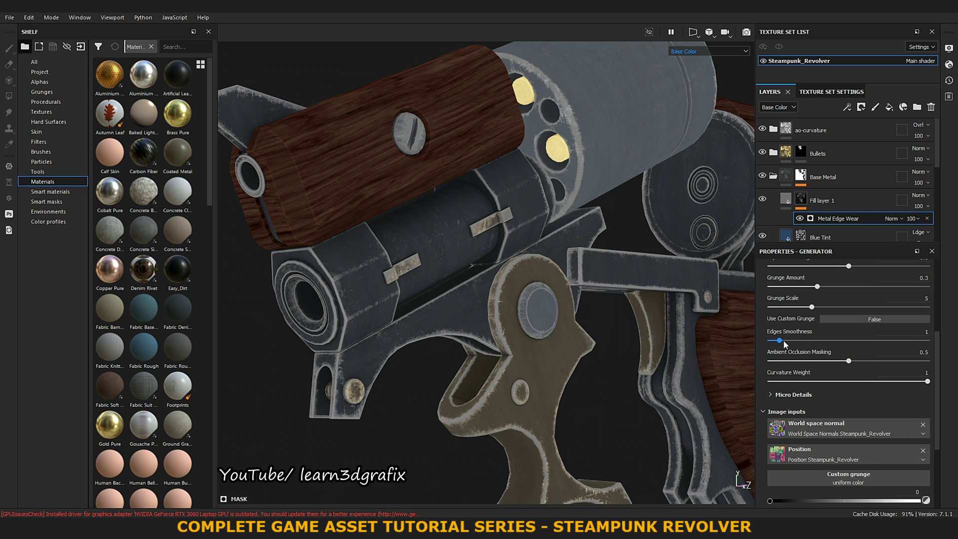
{"action": "scroll", "coordinate": [855, 358], "scroll_direction": "down", "scroll_amount": 1}
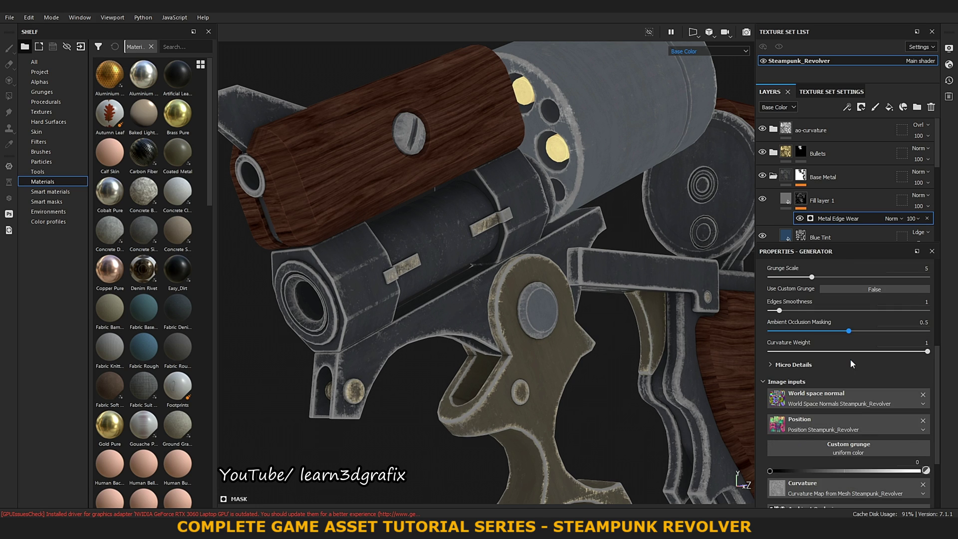
{"action": "scroll", "coordinate": [853, 360], "scroll_direction": "down", "scroll_amount": 2}
{"action": "scroll", "coordinate": [853, 361], "scroll_direction": "down", "scroll_amount": 1}
{"action": "scroll", "coordinate": [853, 360], "scroll_direction": "up", "scroll_amount": 6}
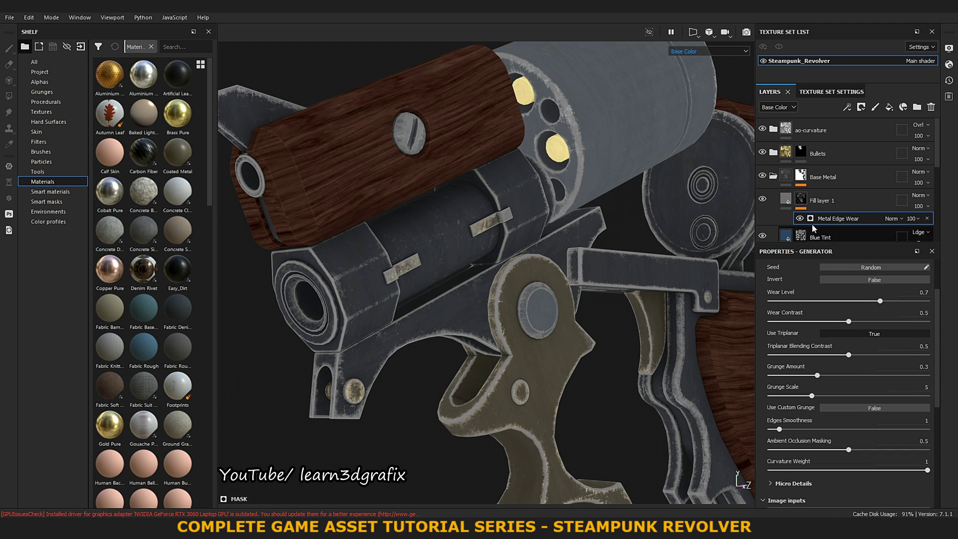
- Set the Metal Edge Wear generator's opacity to 80 and toggle it to compare
{"action": "left_click", "coordinate": [762, 200]}
{"action": "left_click", "coordinate": [919, 219]}
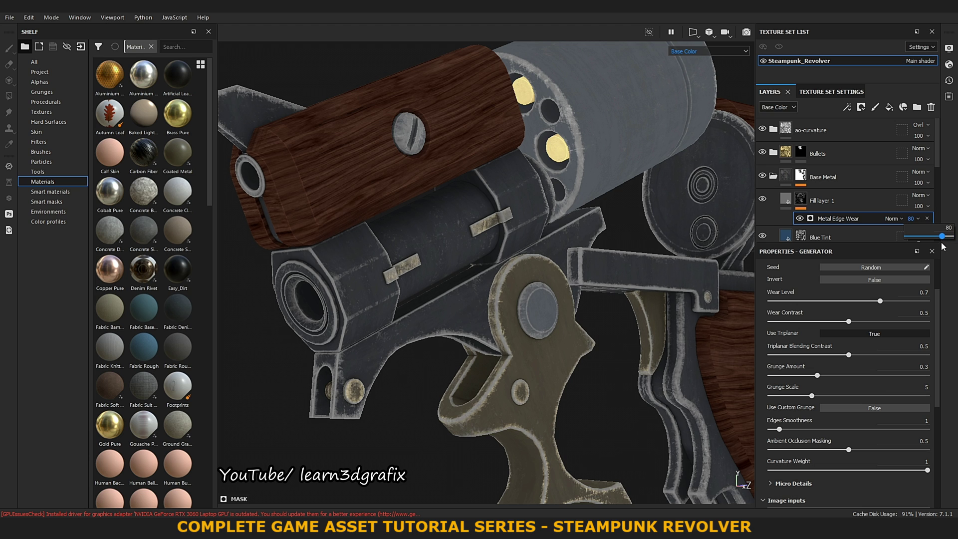
{"action": "left_click", "coordinate": [762, 200]}
{"action": "left_click", "coordinate": [762, 200]}
{"action": "left_click", "coordinate": [762, 200]}
{"action": "scroll", "coordinate": [564, 222], "scroll_direction": "up", "scroll_amount": 3}
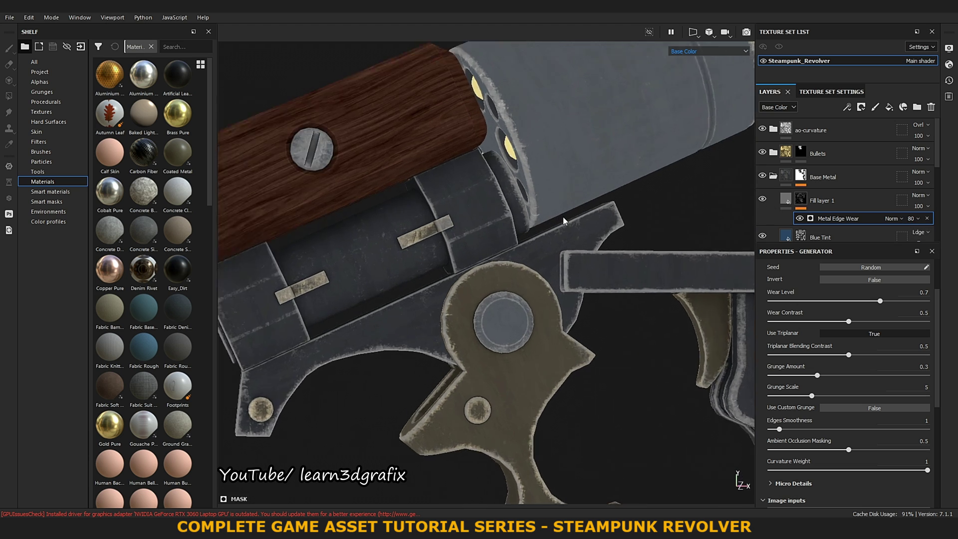
{"action": "scroll", "coordinate": [564, 221], "scroll_direction": "down", "scroll_amount": 3}
{"action": "left_click_drag", "start_coordinate": [598, 208], "coordinate": [619, 211], "text": "alt"}
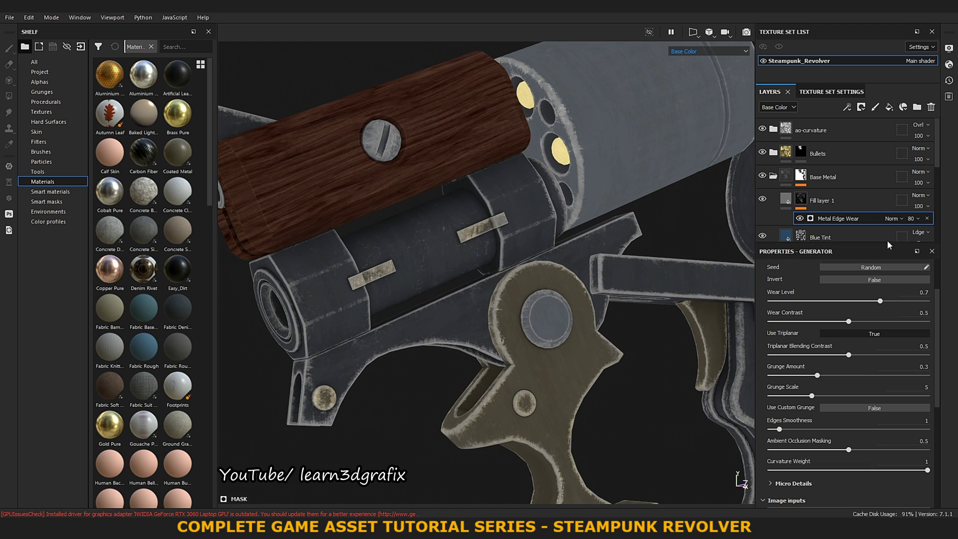
- Rename Fill layer 1 to 'Metal Edge Wear', then reselect it after checking Blue Tint
{"action": "double_click", "coordinate": [826, 201]}
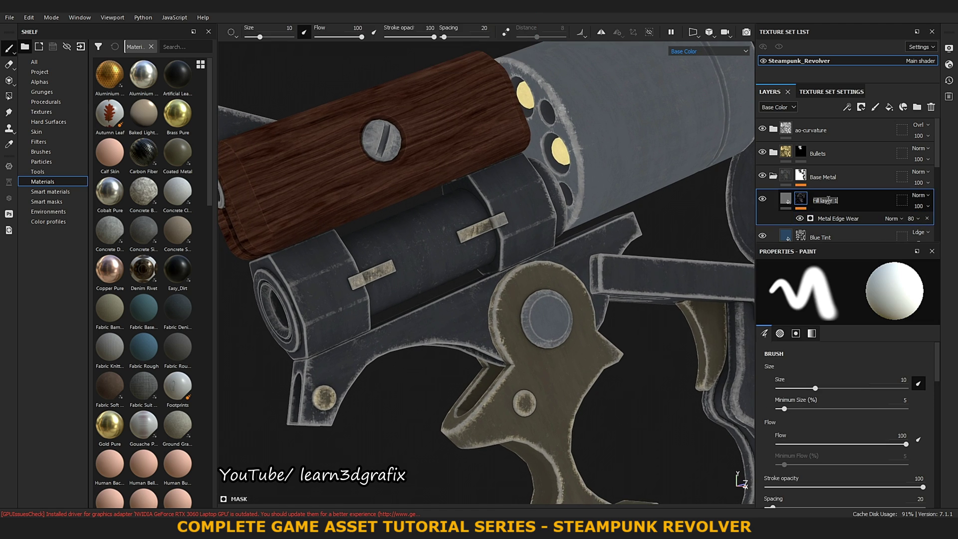
{"action": "type", "text": "Metal Edge"}
{"action": "key", "text": "Caps_Lock"}
{"action": "type", "text": "Wear"}
{"action": "key", "text": "Return"}
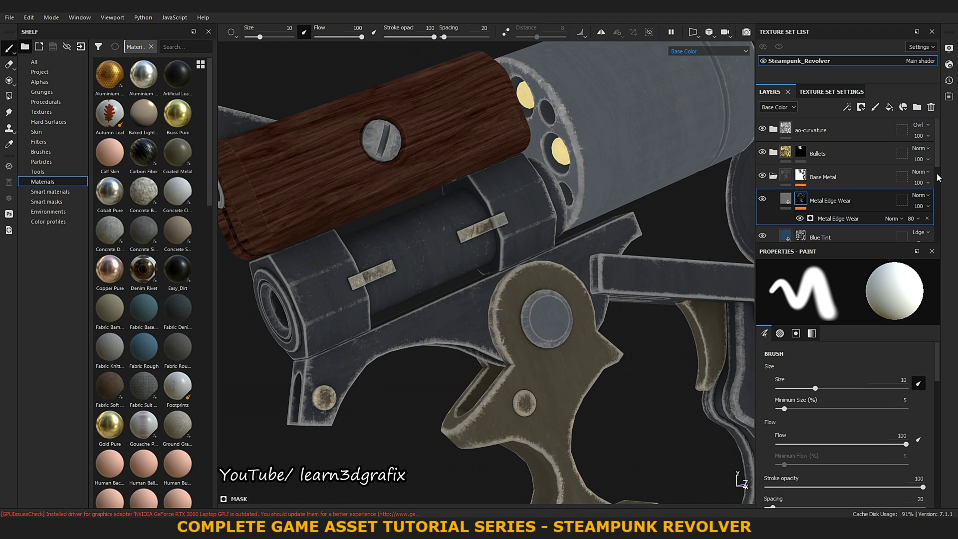
{"action": "left_click", "coordinate": [787, 199]}
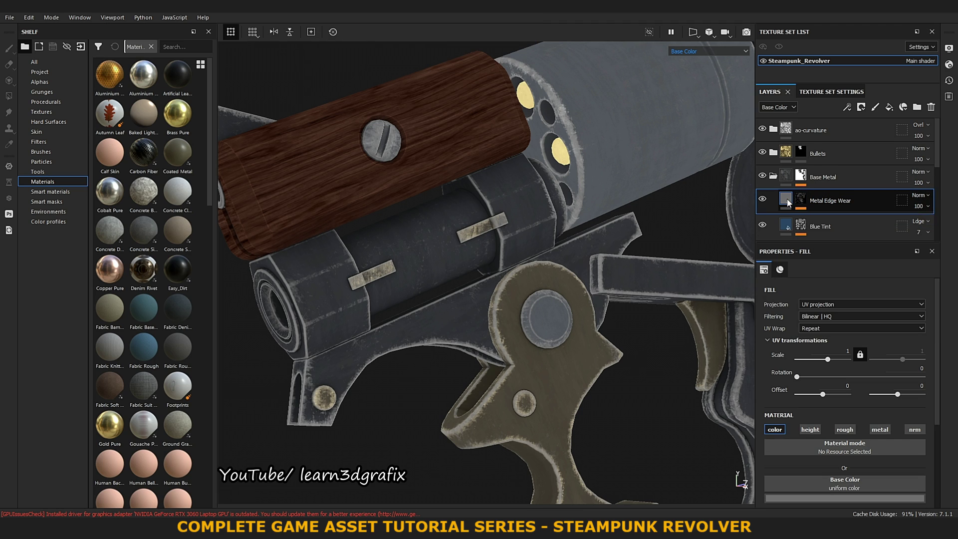
{"action": "left_click", "coordinate": [791, 221]}
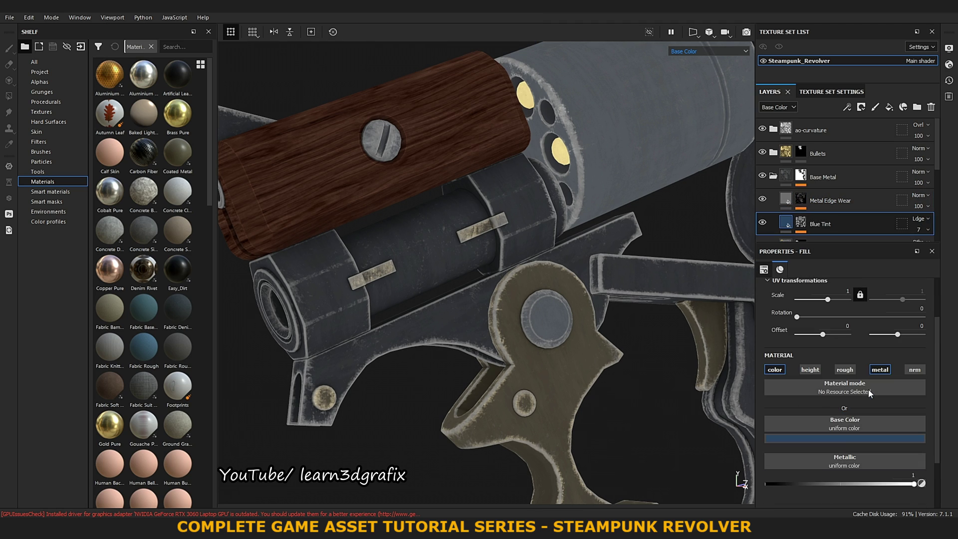
{"action": "left_click", "coordinate": [786, 201]}
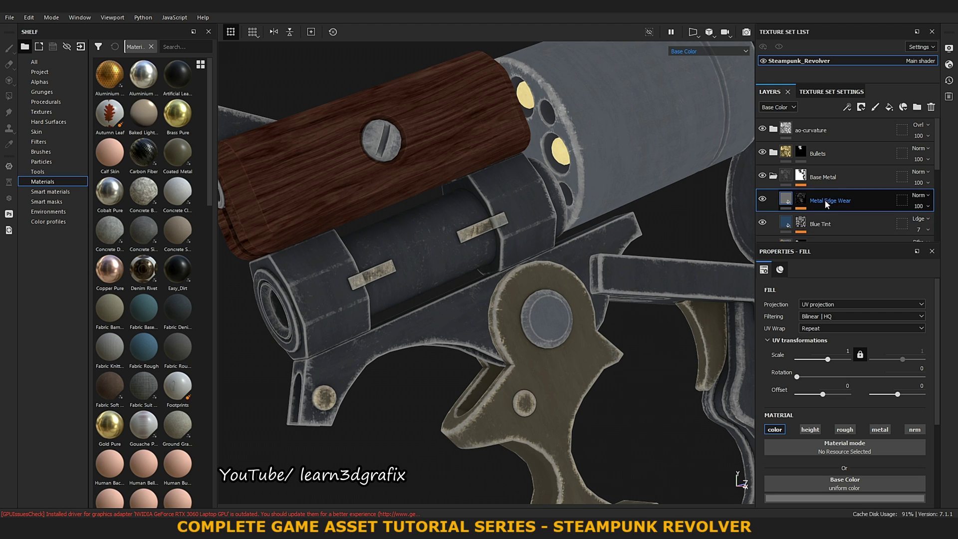
- Add a fill layer above Metal Edge Wear with height, metal and normal channels disabled
{"action": "left_click", "coordinate": [889, 107]}
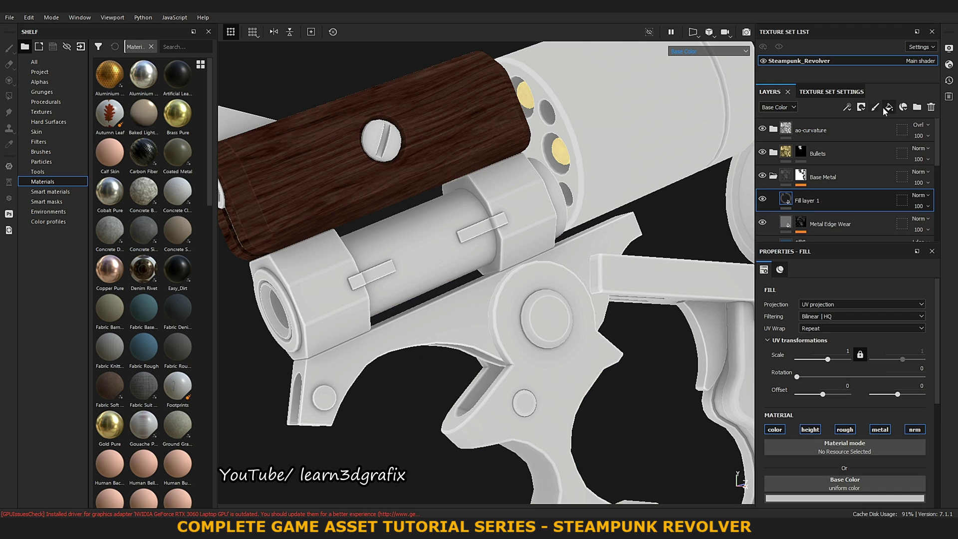
{"action": "left_click", "coordinate": [775, 429]}
{"action": "left_click", "coordinate": [810, 430]}
{"action": "left_click", "coordinate": [880, 429]}
{"action": "left_click", "coordinate": [914, 429]}
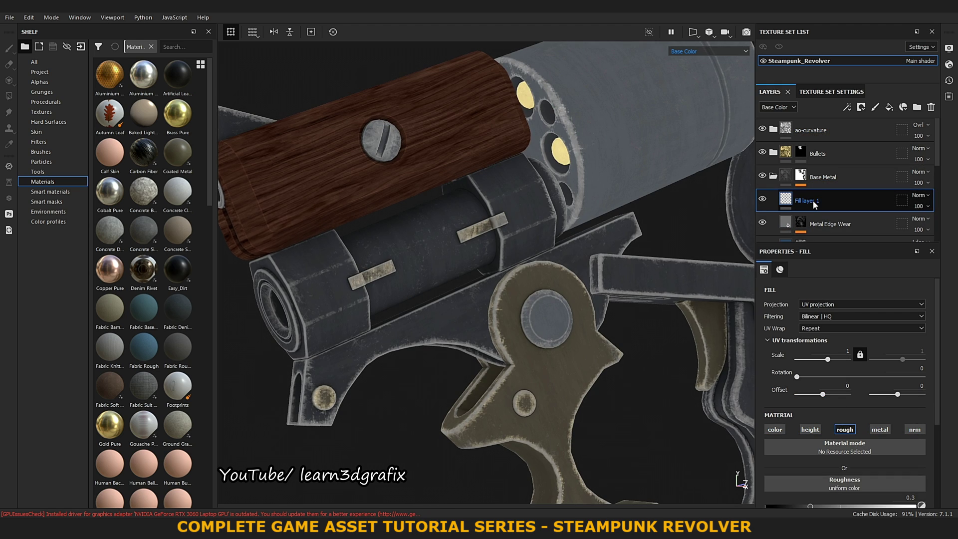
- Name the layer 'Roughness Variation', set roughness to 0, and show the full material view
{"action": "key", "text": "Caps_Lock"}
{"action": "type", "text": "Rough"}
{"action": "key", "text": "Caps_Lock"}
{"action": "type", "text": "ness V"}
{"action": "key", "text": "Caps_Lock"}
{"action": "type", "text": "ar"}
{"action": "scroll", "coordinate": [843, 379], "scroll_direction": "down", "scroll_amount": 2}
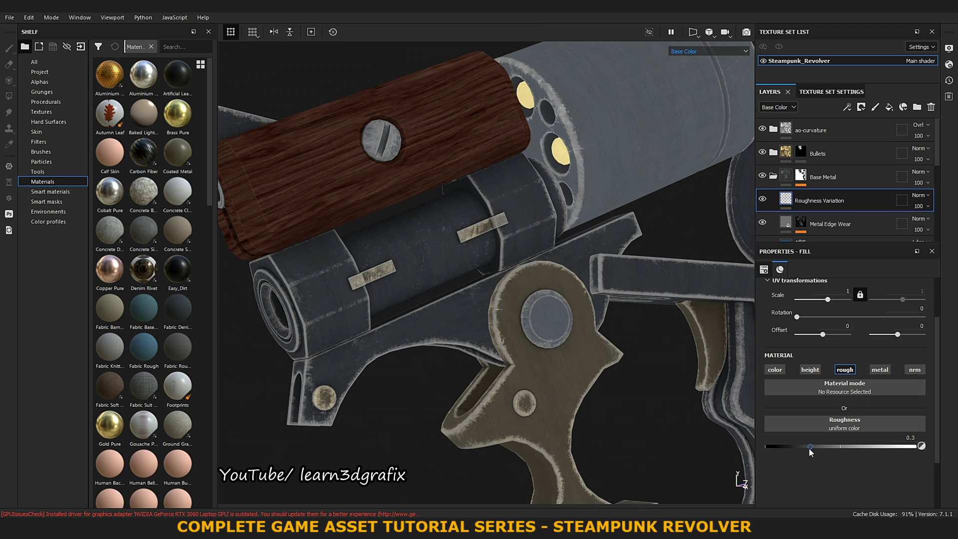
{"action": "left_click_drag", "start_coordinate": [810, 447], "coordinate": [766, 447]}
{"action": "left_click", "coordinate": [713, 51]}
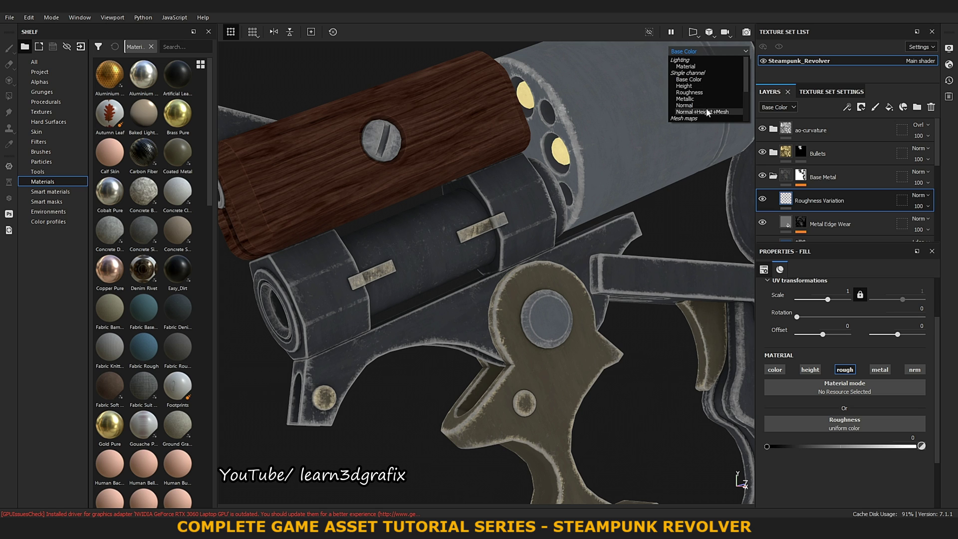
{"action": "left_click", "coordinate": [704, 65]}
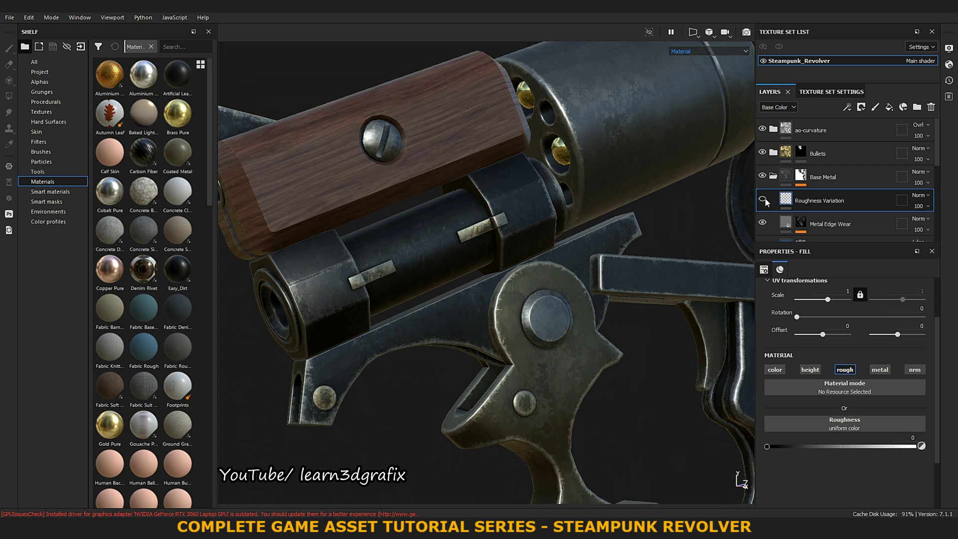
{"action": "right_click", "coordinate": [786, 200]}
- Give Roughness Variation a white mask with a Grunge Map 007 fill
{"action": "left_click", "coordinate": [815, 208]}
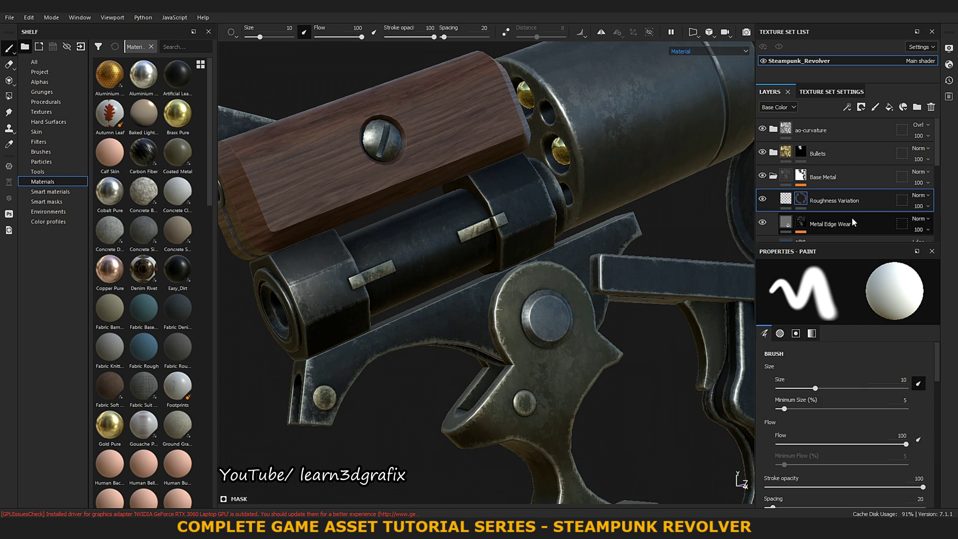
{"action": "right_click", "coordinate": [798, 199]}
{"action": "left_click", "coordinate": [865, 345]}
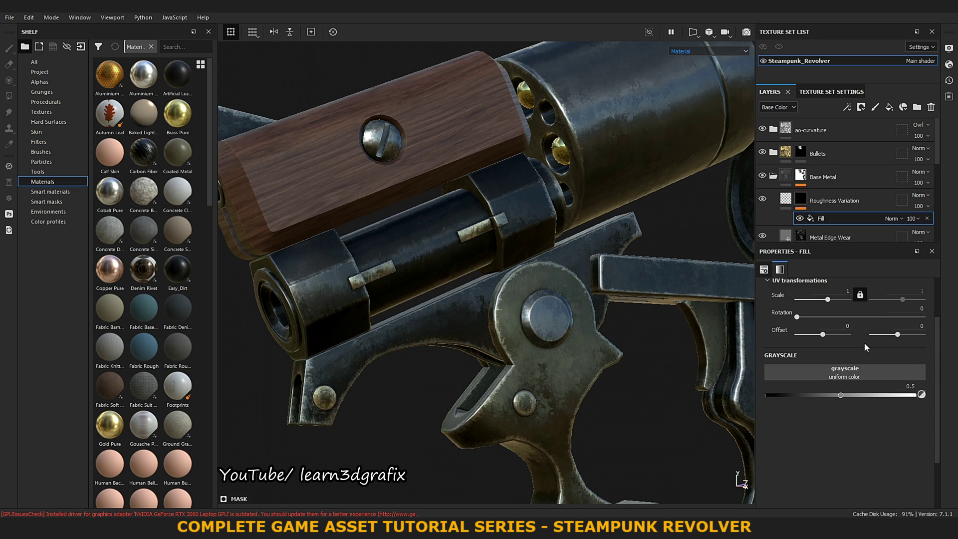
{"action": "left_click", "coordinate": [880, 372]}
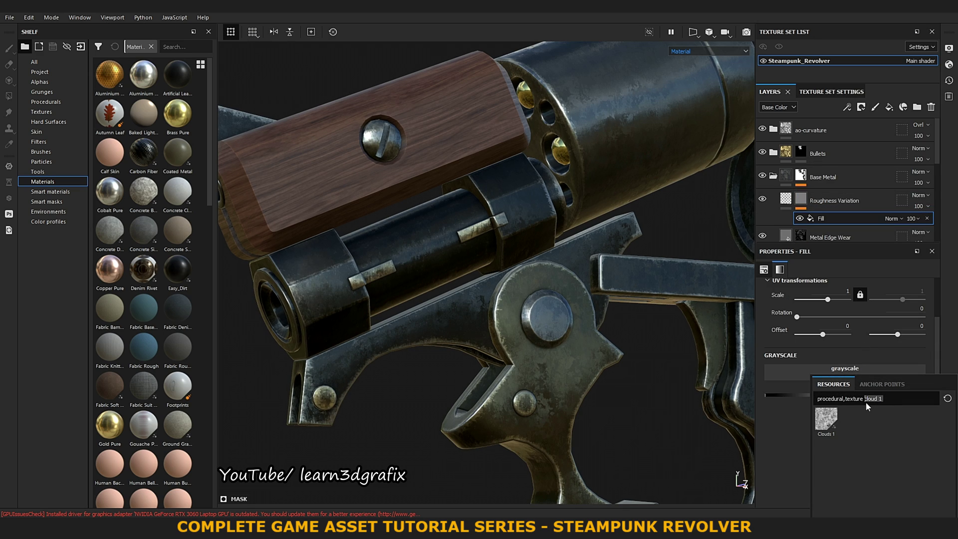
{"action": "type", "text": "grunge map 7"}
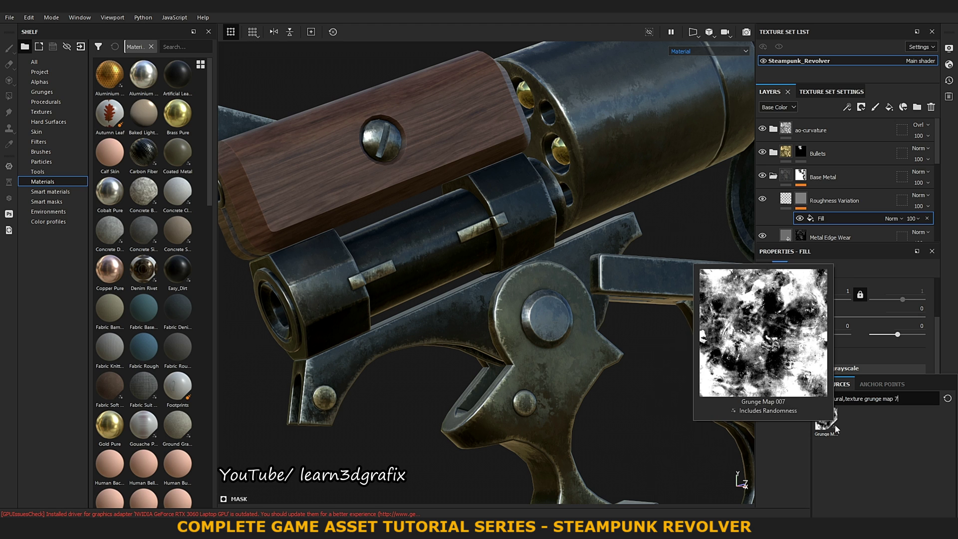
{"action": "left_click", "coordinate": [834, 424]}
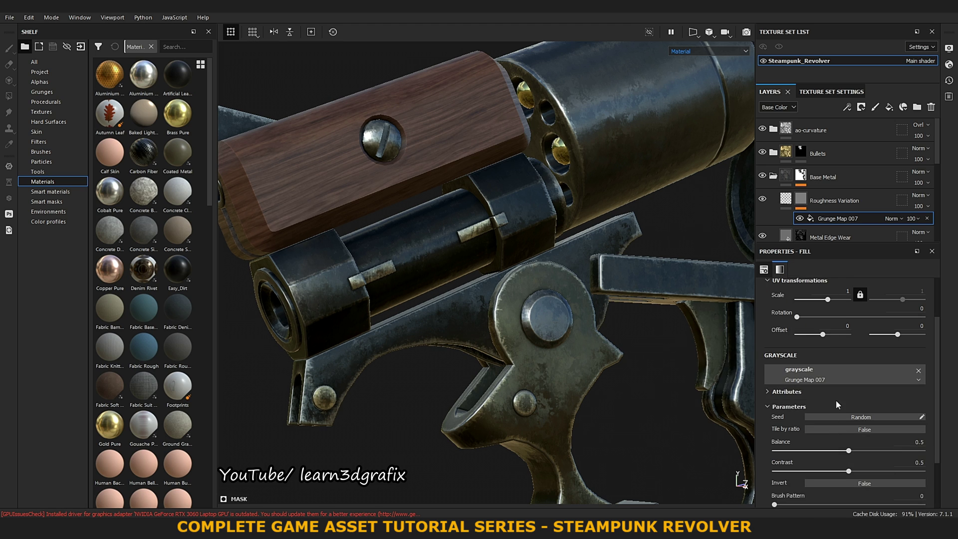
- Set the grunge fill to tri-planar projection and display the mask channel
{"action": "scroll", "coordinate": [843, 377], "scroll_direction": "up", "scroll_amount": 2}
{"action": "left_click", "coordinate": [844, 306]}
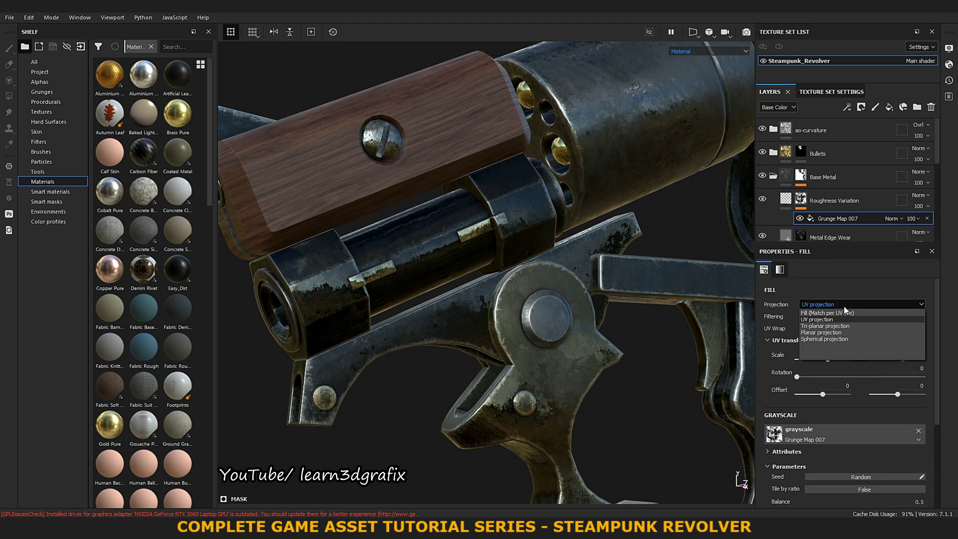
{"action": "left_click", "coordinate": [843, 325]}
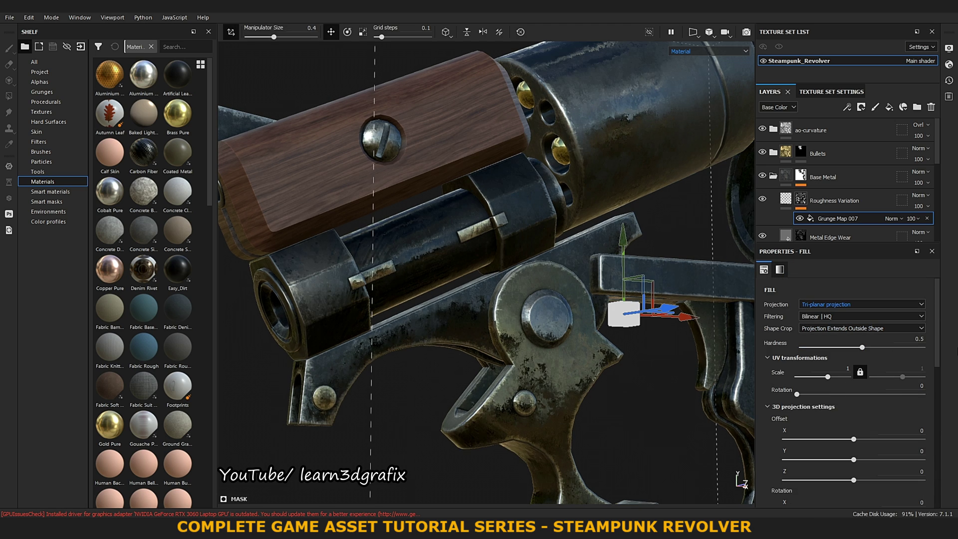
{"action": "left_click", "coordinate": [719, 51]}
{"action": "left_click", "coordinate": [711, 115]}
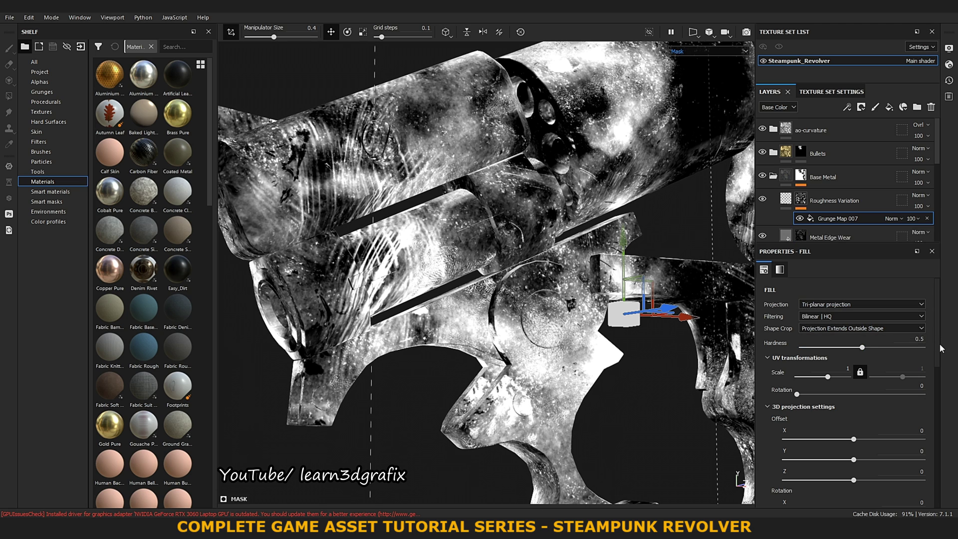
- Set the Grunge Map 007 fill's balance to 0.7 and contrast to 0.09, lowering its opacity
{"action": "left_click_drag", "start_coordinate": [940, 343], "coordinate": [927, 456]}
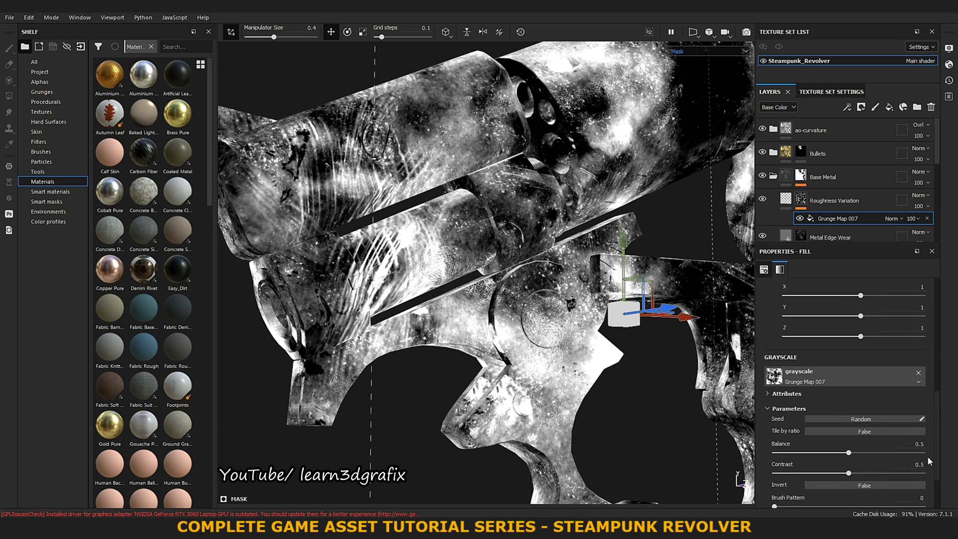
{"action": "scroll", "coordinate": [928, 456], "scroll_direction": "down", "scroll_amount": 2}
{"action": "mouse_move", "coordinate": [849, 412]}
{"action": "left_mouse_down"}
{"action": "mouse_move", "coordinate": [878, 413]}
{"action": "mouse_move", "coordinate": [788, 434]}
{"action": "left_mouse_up"}
{"action": "scroll", "coordinate": [524, 242], "scroll_direction": "down", "scroll_amount": 3}
{"action": "scroll", "coordinate": [524, 242], "scroll_direction": "down", "scroll_amount": 3}
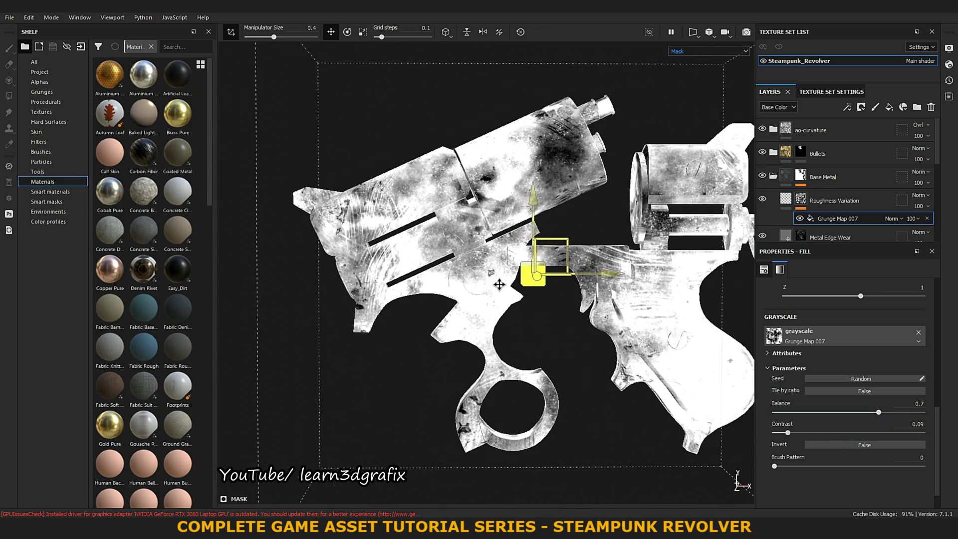
{"action": "scroll", "coordinate": [499, 287], "scroll_direction": "down", "scroll_amount": 1}
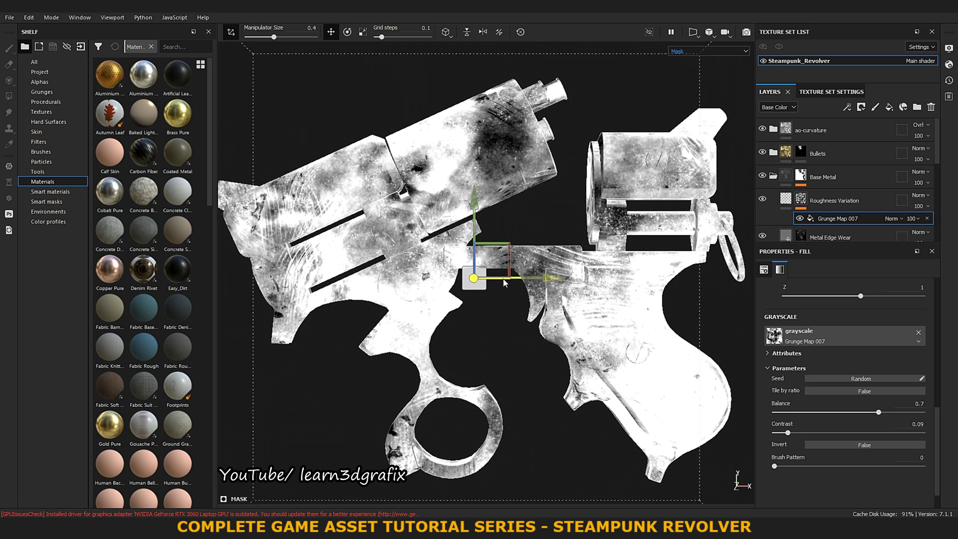
{"action": "left_click_drag", "start_coordinate": [939, 238], "coordinate": [926, 236]}
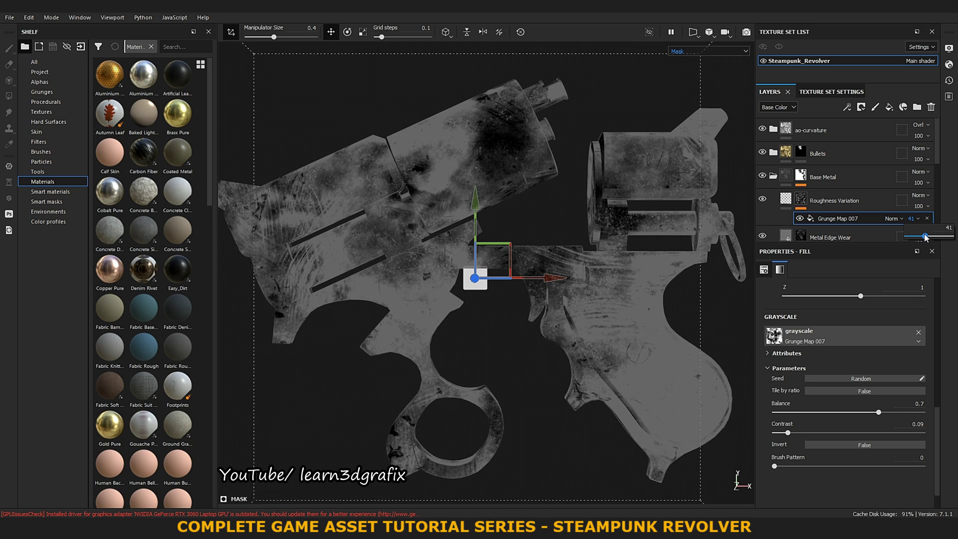
- Return to material view, reframe the revolver, and set the grunge fill opacity to 7
{"action": "left_click", "coordinate": [708, 50]}
{"action": "left_click_drag", "start_coordinate": [599, 209], "coordinate": [519, 211], "text": "alt"}
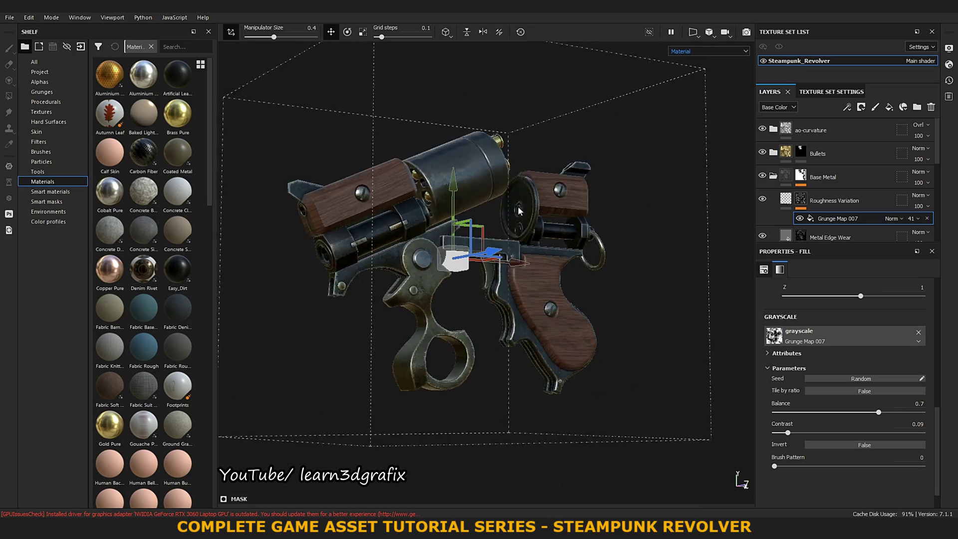
{"action": "right_click_drag", "start_coordinate": [519, 211], "coordinate": [581, 244], "text": "alt"}
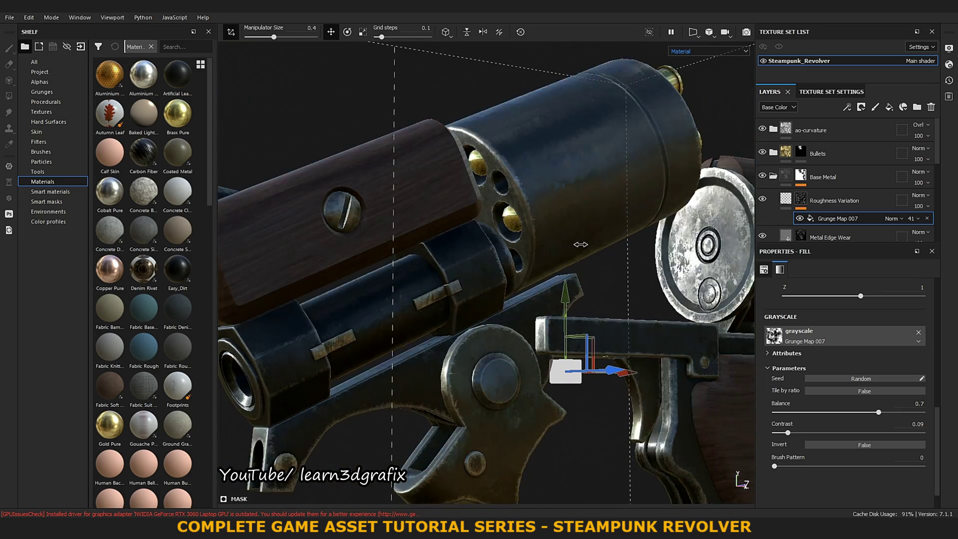
{"action": "left_click_drag", "start_coordinate": [580, 244], "coordinate": [595, 217], "text": "alt"}
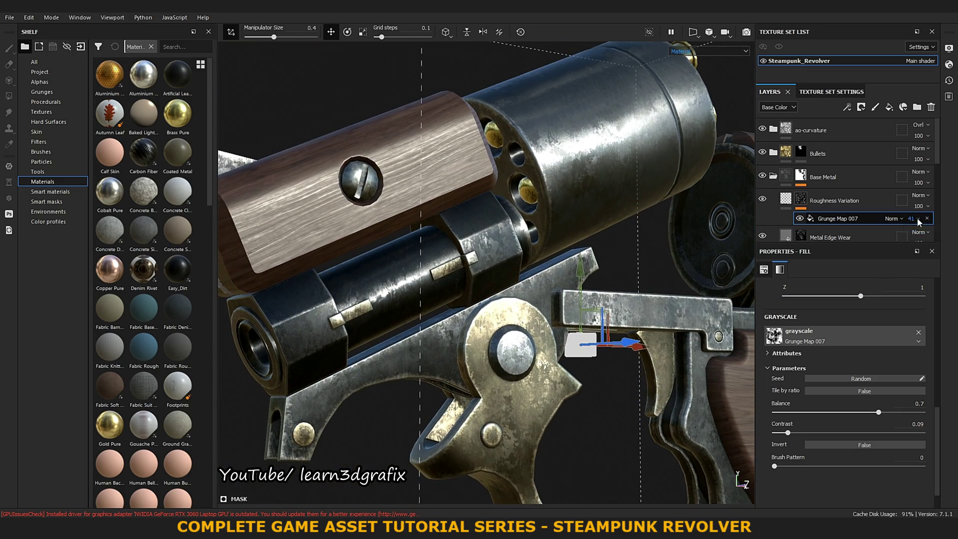
{"action": "left_click", "coordinate": [917, 218]}
{"action": "left_click_drag", "start_coordinate": [926, 235], "coordinate": [909, 236]}
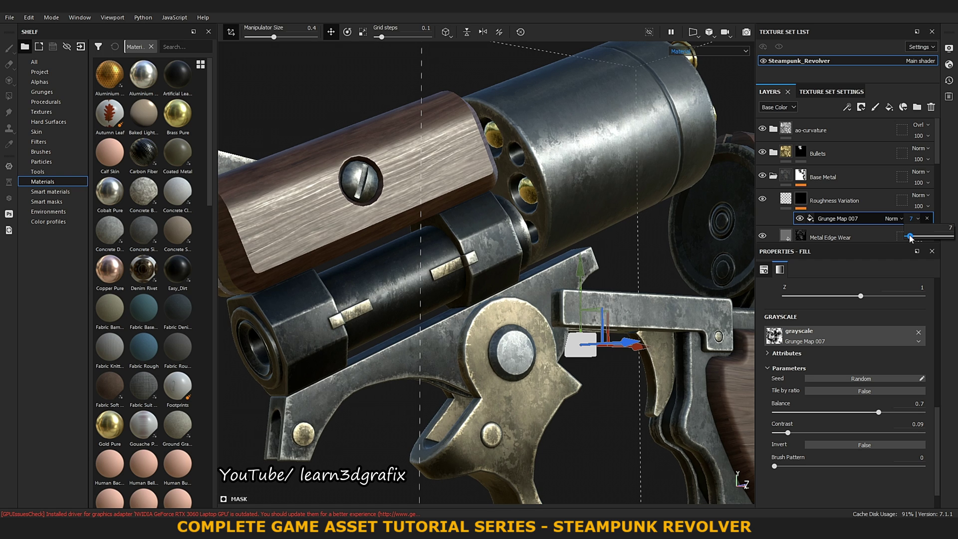
- Inspect the Roughness Variation layer's Grunge Map 007 mask in the mask viewport view
{"action": "left_click", "coordinate": [763, 201]}
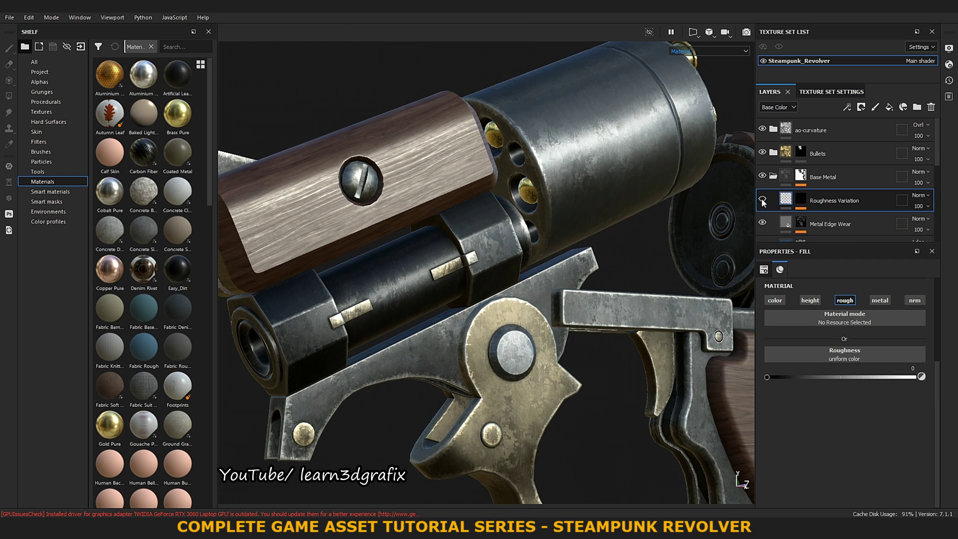
{"action": "left_click", "coordinate": [699, 118]}
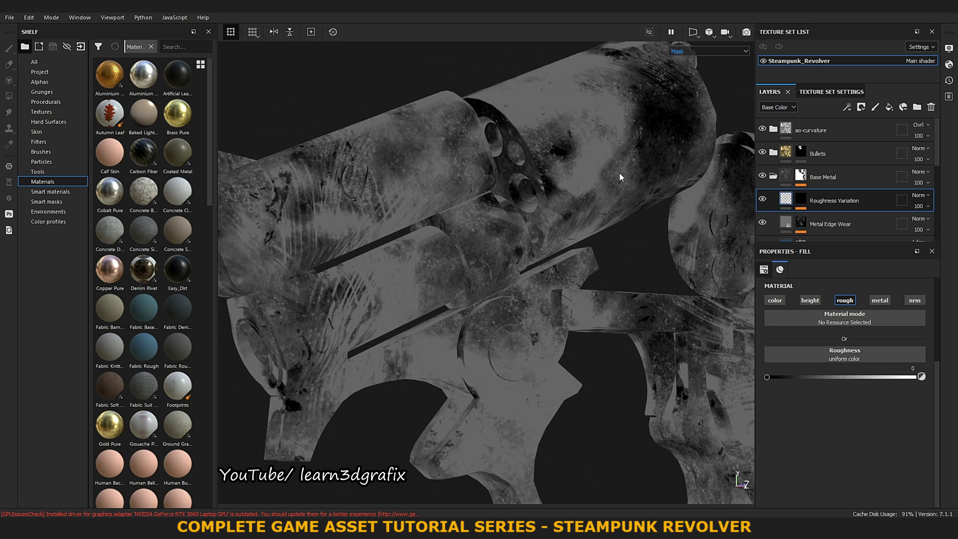
{"action": "left_click", "coordinate": [800, 199]}
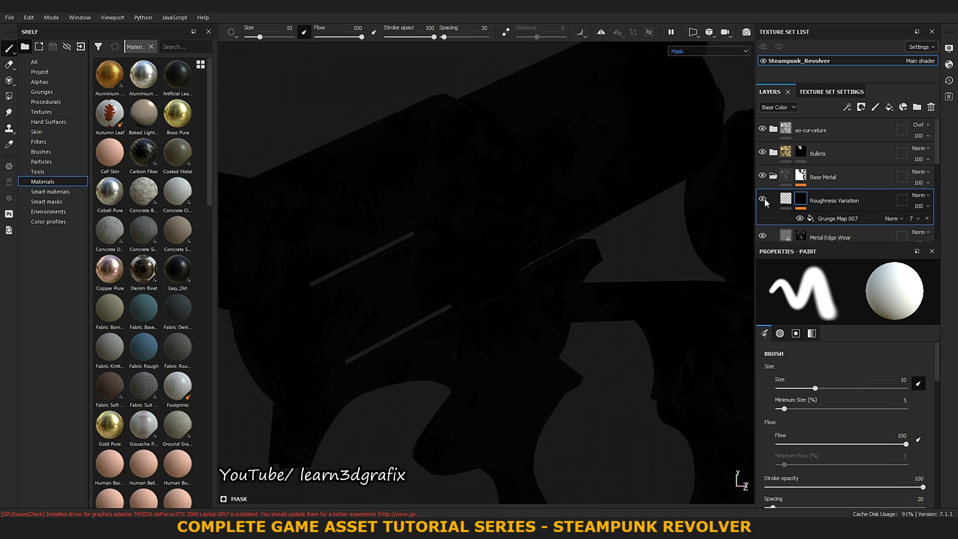
{"action": "left_click", "coordinate": [825, 219]}
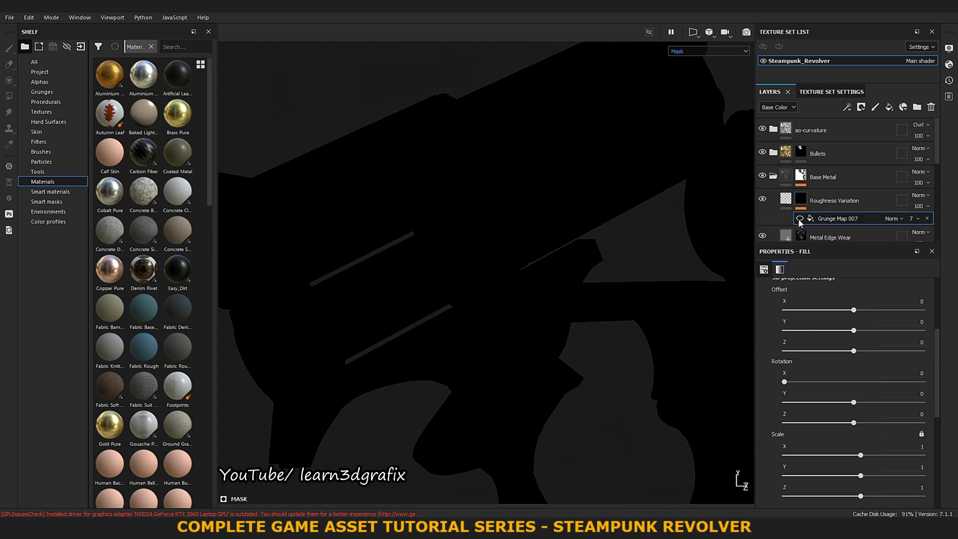
{"action": "left_click", "coordinate": [786, 200]}
- Return to material view, frame the revolver, rotate the lighting and select the Base Metal folder
{"action": "left_click", "coordinate": [708, 51]}
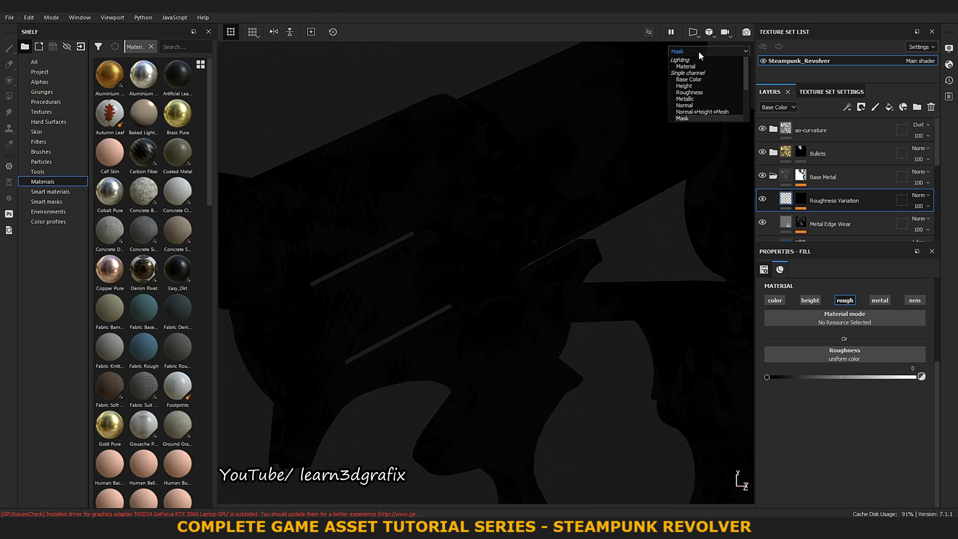
{"action": "left_click", "coordinate": [689, 69]}
{"action": "key", "text": "f"}
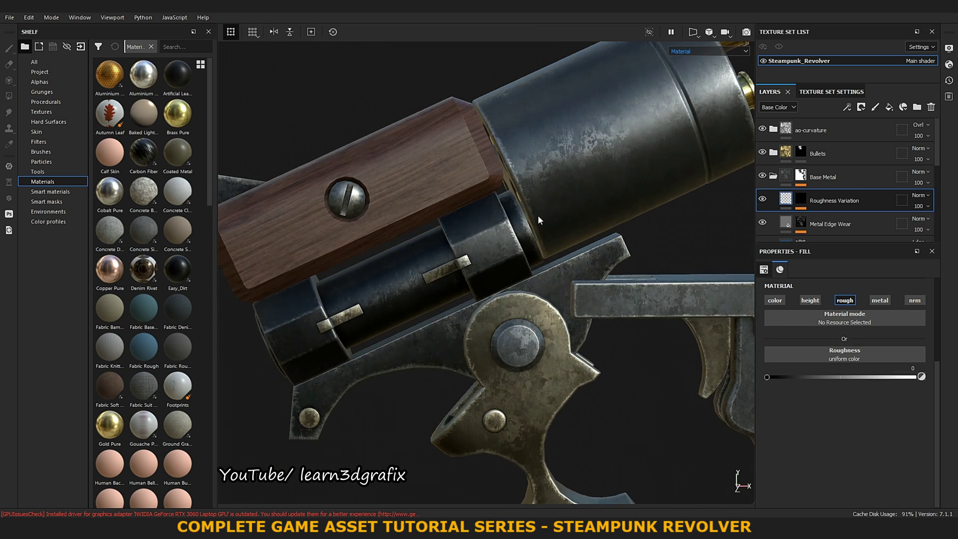
{"action": "mouse_move", "coordinate": [513, 201]}
{"action": "left_mouse_down", "text": "alt"}
{"action": "mouse_move", "coordinate": [554, 243]}
{"action": "mouse_move", "coordinate": [626, 221]}
{"action": "left_mouse_up", "text": "alt"}
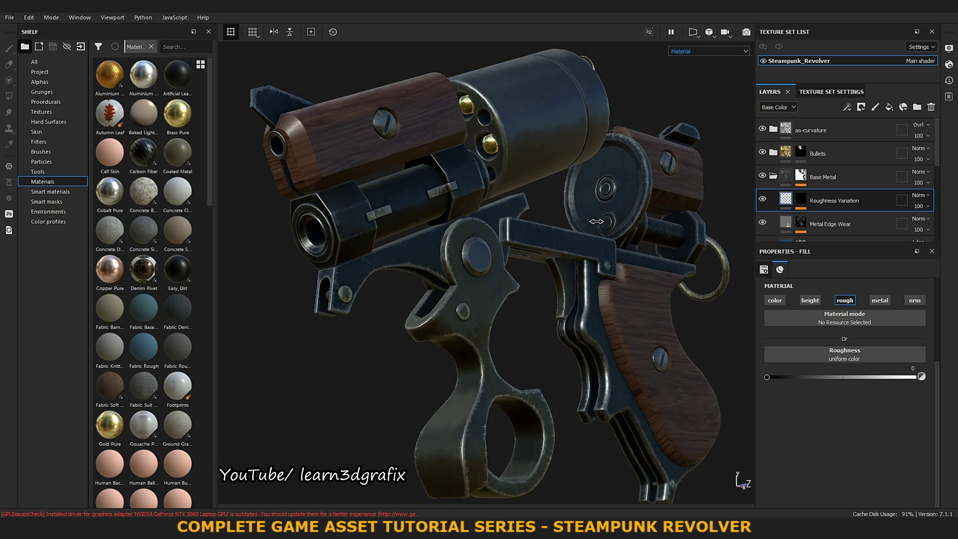
{"action": "right_click_drag", "start_coordinate": [626, 221], "coordinate": [622, 220], "text": "shift"}
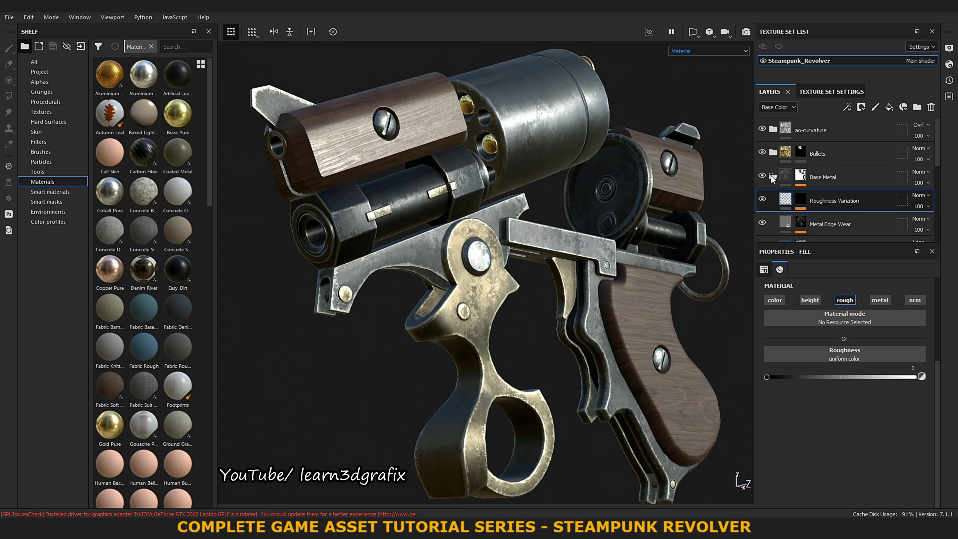
{"action": "left_click", "coordinate": [773, 177]}
- Collapse the Base Metal folder and save the project
{"action": "left_click", "coordinate": [849, 176]}
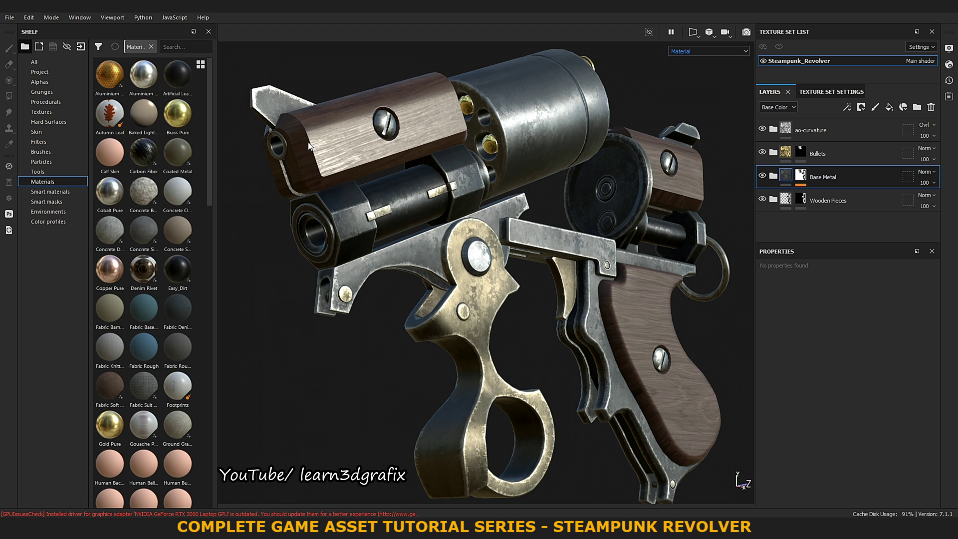
{"action": "left_click", "coordinate": [9, 17]}
{"action": "left_click", "coordinate": [30, 95]}
- Rename the Base Metal folder to 'Revolver Dark Metal'
{"action": "double_click", "coordinate": [826, 177]}
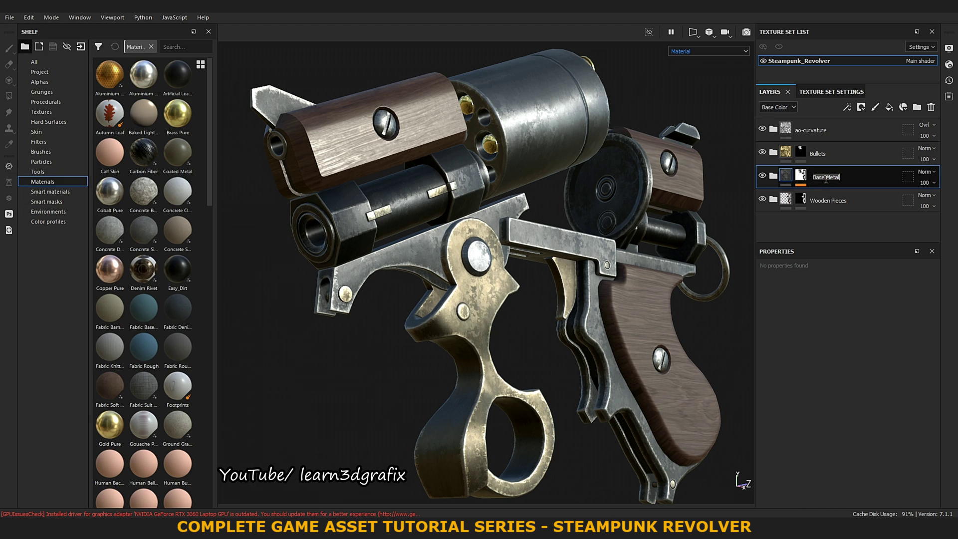
{"action": "key", "text": "Caps_Lock"}
{"action": "type", "text": "R"}
{"action": "key", "text": "Caps_Lock"}
{"action": "type", "text": "evolve"}
{"action": "type", "text": "r"}
{"action": "key", "text": "Caps_Lock"}
{"action": "type", "text": "D"}
{"action": "key", "text": "Caps_Lock"}
{"action": "type", "text": "ark"}
{"action": "key", "text": "Caps_Lock"}
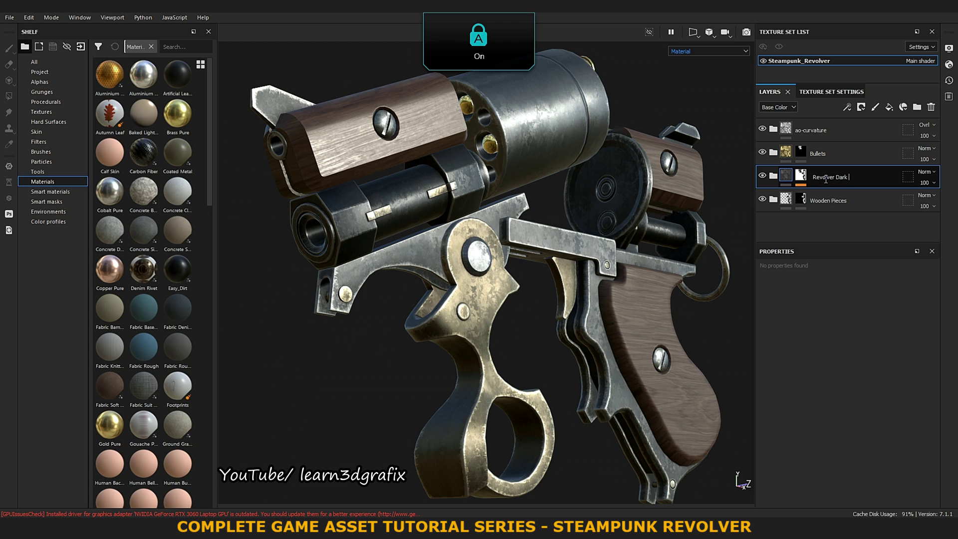
{"action": "type", "text": "Metal"}
{"action": "key", "text": "Return"}
- Expand Revolver Dark Metal and move Gold Pure up directly below it
{"action": "left_click", "coordinate": [796, 184]}
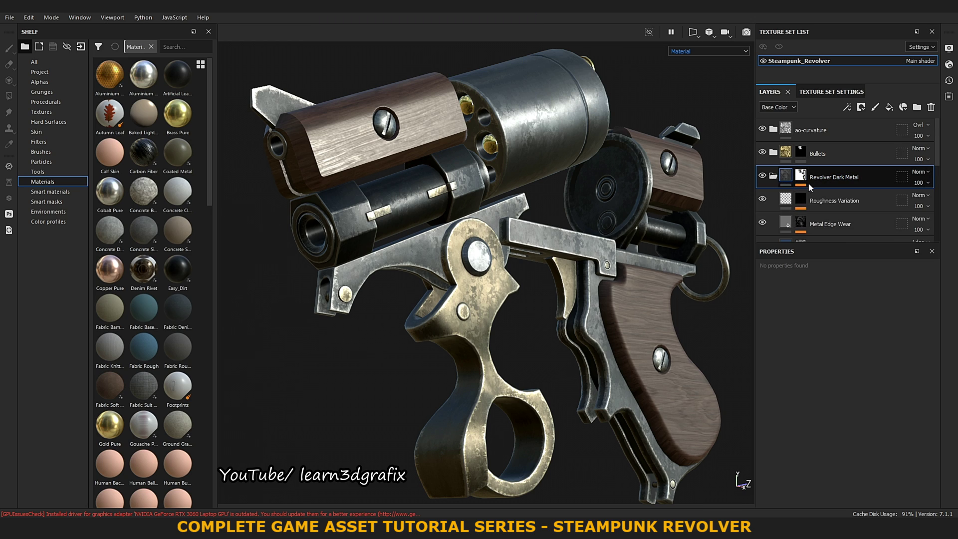
{"action": "scroll", "coordinate": [808, 182], "scroll_direction": "down", "scroll_amount": 1}
{"action": "scroll", "coordinate": [808, 182], "scroll_direction": "down", "scroll_amount": 1}
{"action": "left_click_drag", "start_coordinate": [847, 244], "coordinate": [842, 400]}
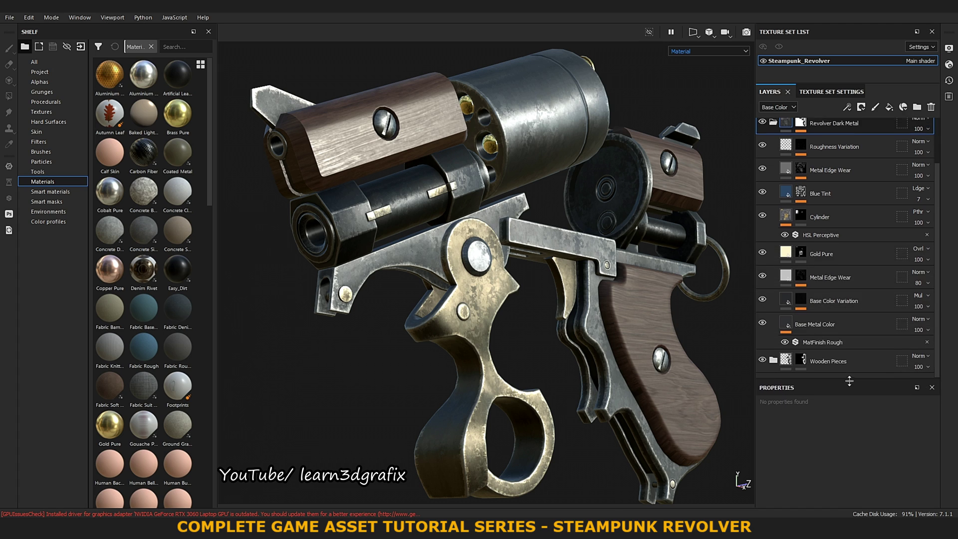
{"action": "scroll", "coordinate": [848, 277], "scroll_direction": "up", "scroll_amount": 2}
{"action": "left_click_drag", "start_coordinate": [831, 301], "coordinate": [823, 185]}
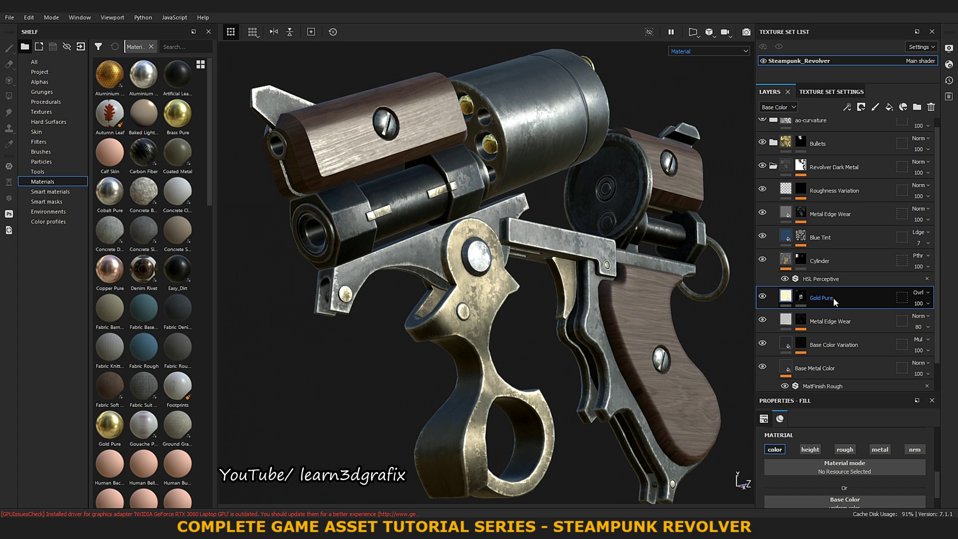
- Move Cylinder above Gold Pure and select the layers from Roughness Variation to Base Metal Color
{"action": "scroll", "coordinate": [864, 252], "scroll_direction": "up", "scroll_amount": 1}
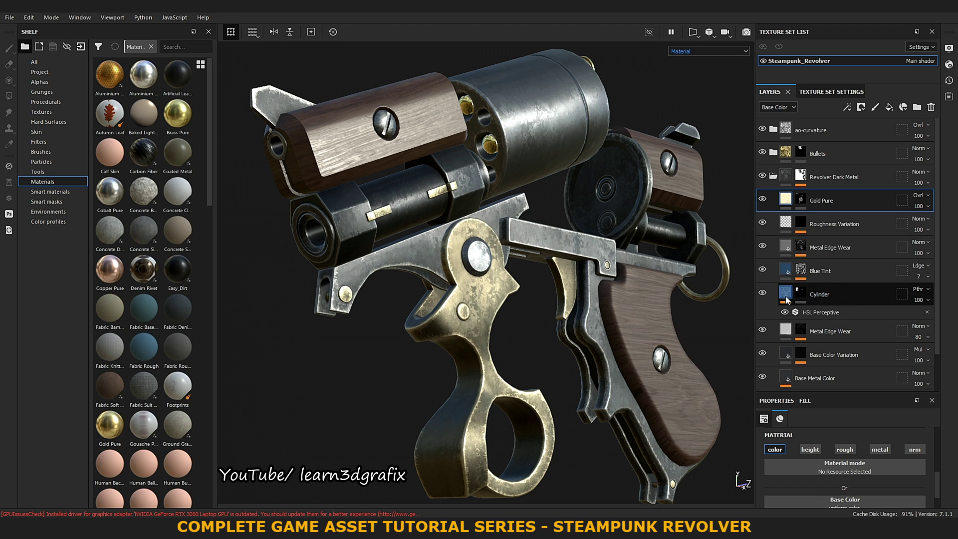
{"action": "left_click_drag", "start_coordinate": [828, 295], "coordinate": [832, 197]}
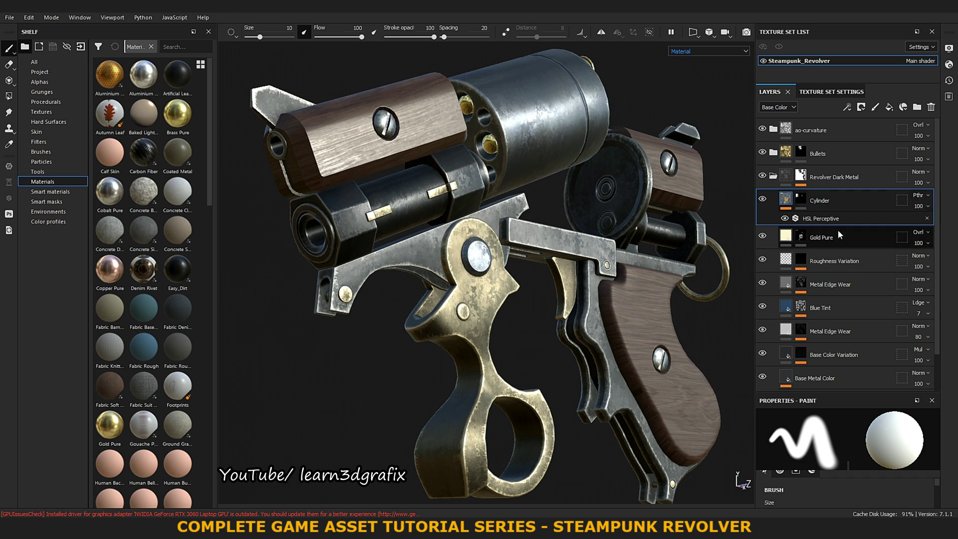
{"action": "left_click", "coordinate": [838, 262]}
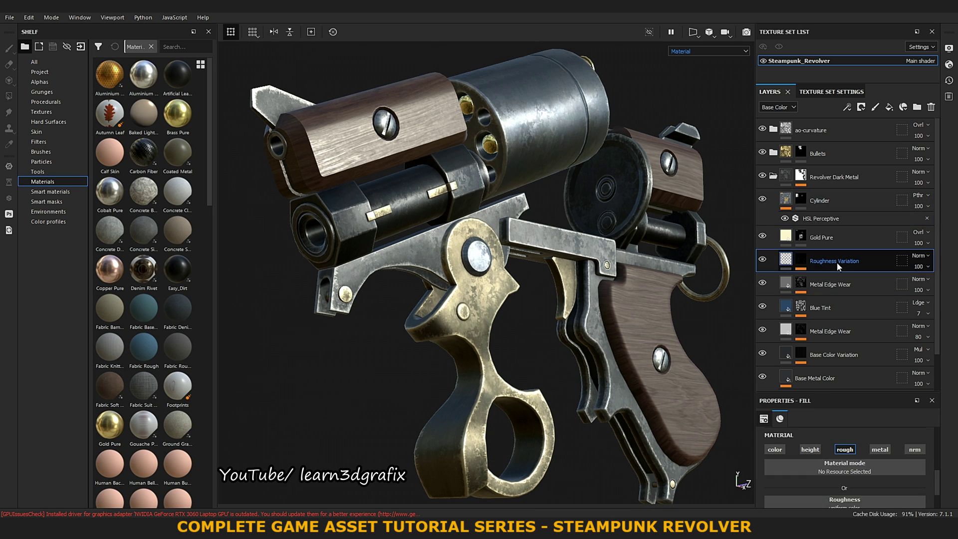
{"action": "scroll", "coordinate": [837, 266], "scroll_direction": "down", "scroll_amount": 2}
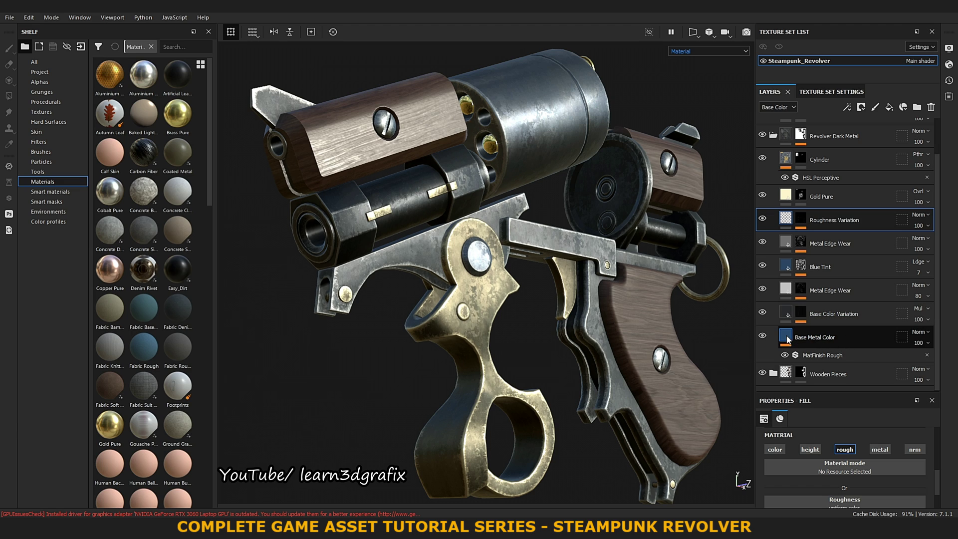
{"action": "left_click", "coordinate": [824, 338], "text": "ctrl"}
{"action": "left_click_drag", "start_coordinate": [833, 226], "coordinate": [840, 294], "text": "ctrl"}
- Create a new Folder 1 and move the six selected metal layers into it
{"action": "scroll", "coordinate": [846, 313], "scroll_direction": "up", "scroll_amount": 1}
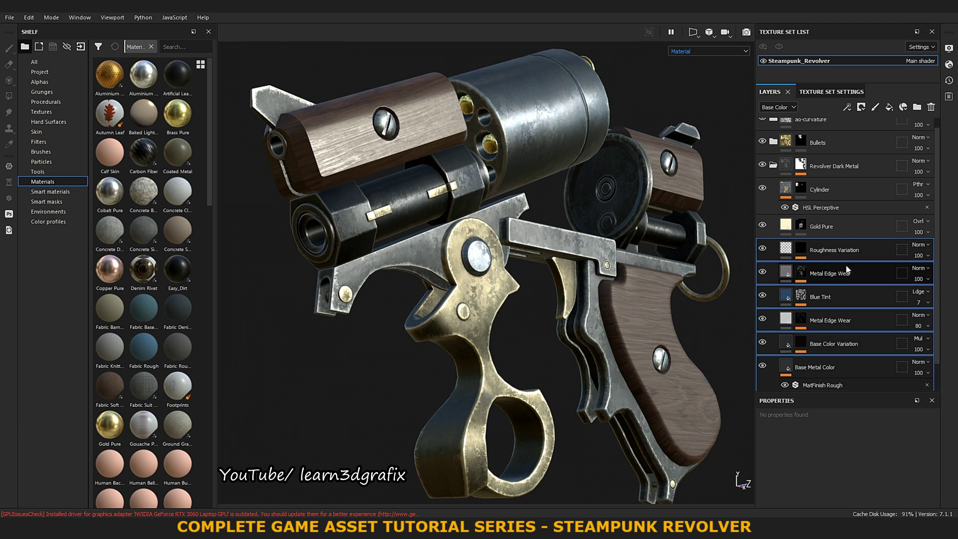
{"action": "left_click", "coordinate": [917, 110]}
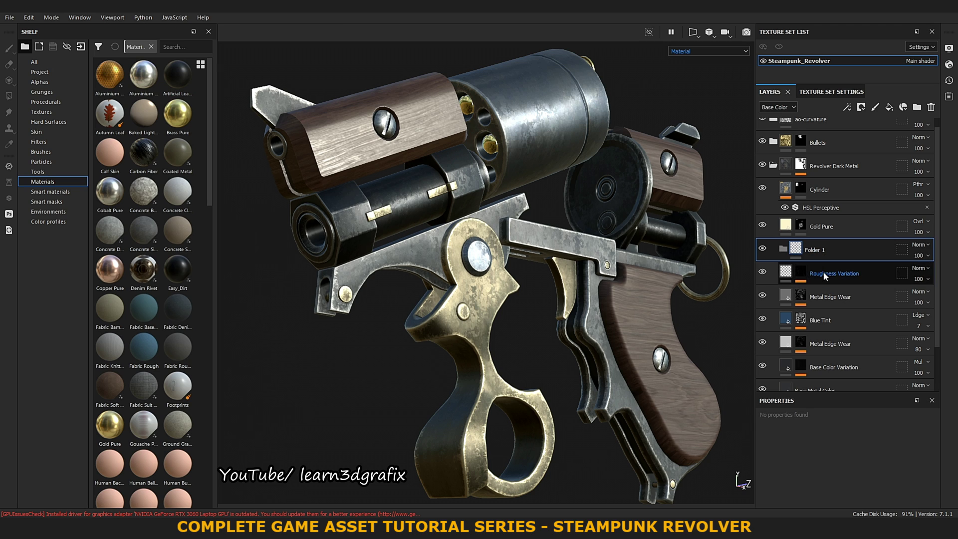
{"action": "scroll", "coordinate": [839, 324], "scroll_direction": "down", "scroll_amount": 1}
{"action": "mouse_move", "coordinate": [828, 246]}
{"action": "left_mouse_down", "text": "ctrl"}
{"action": "mouse_move", "coordinate": [837, 318]}
{"action": "mouse_move", "coordinate": [799, 195]}
{"action": "left_mouse_up", "text": "ctrl"}
{"action": "left_click", "coordinate": [846, 328], "text": "ctrl"}
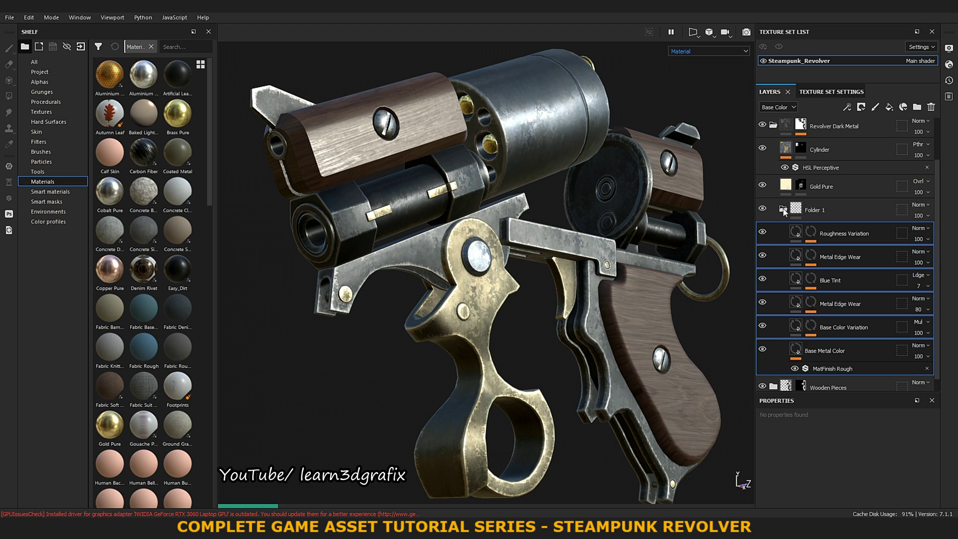
- Rename Folder 1 to 'Base Metal Folder'
{"action": "double_click", "coordinate": [823, 256]}
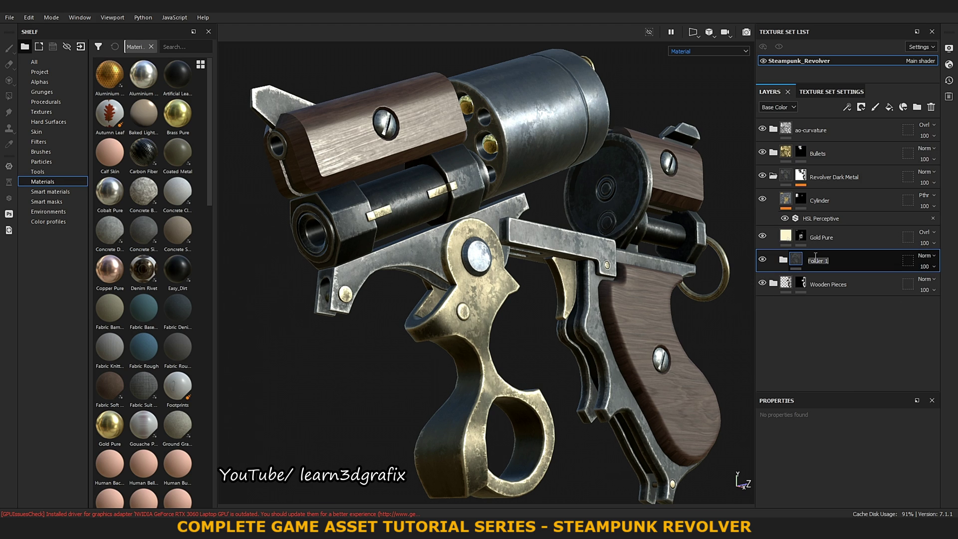
{"action": "key", "text": "Caps_Lock"}
{"action": "type", "text": "B"}
{"action": "key", "text": "Caps_Lock"}
{"action": "type", "text": "ase Metal"}
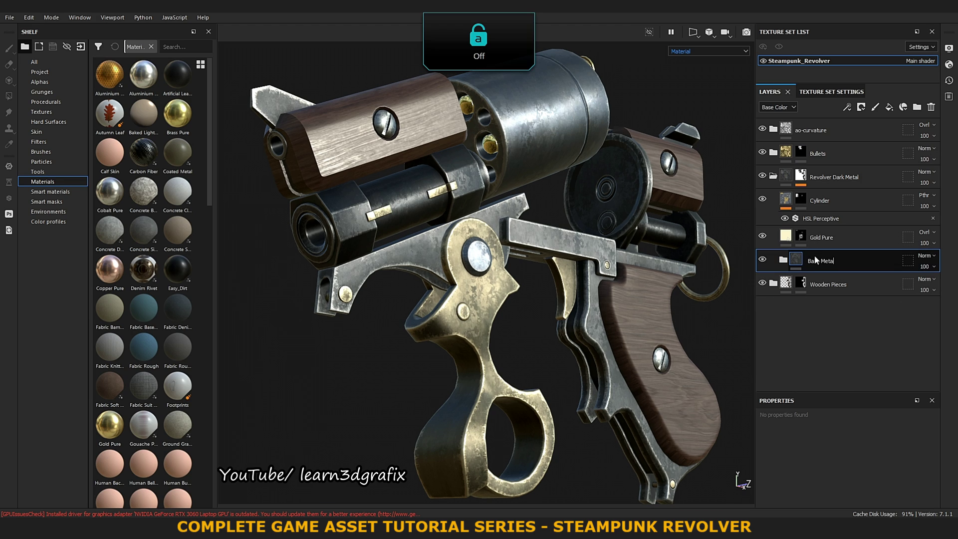
{"action": "key", "text": "Caps_Lock"}
{"action": "type", "text": "der"}
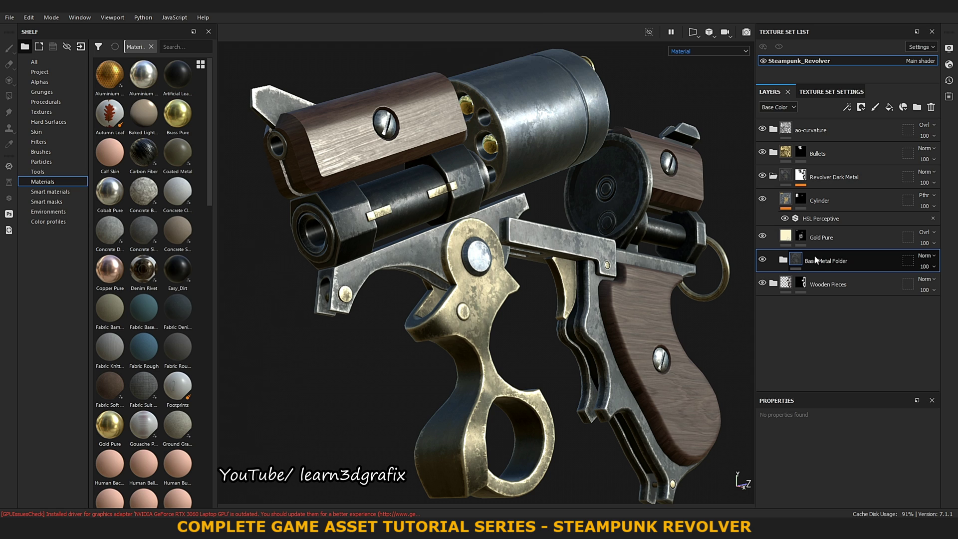
- Add a new folder above Base Metal Folder and start naming it 'Dirt Folder'
{"action": "left_click", "coordinate": [788, 237]}
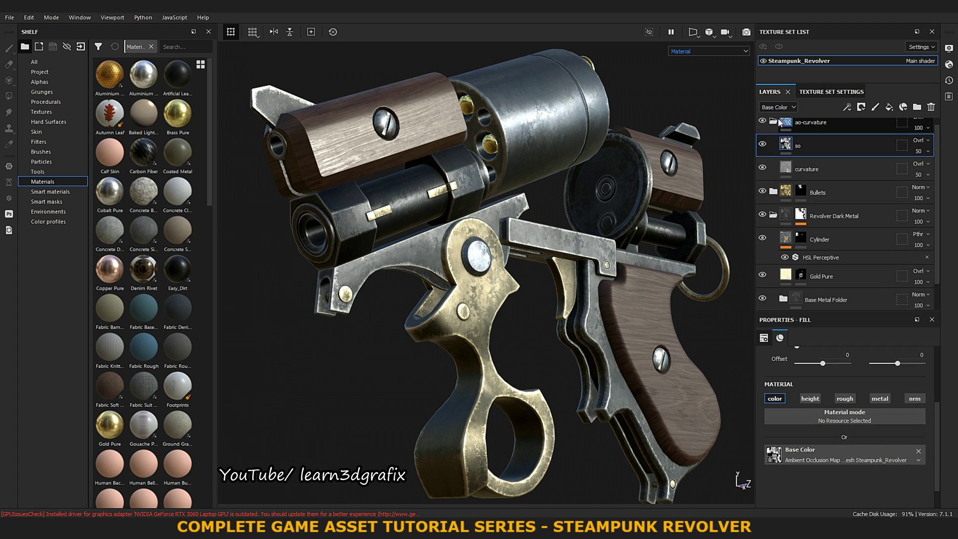
{"action": "left_click", "coordinate": [828, 176]}
{"action": "left_click", "coordinate": [844, 259]}
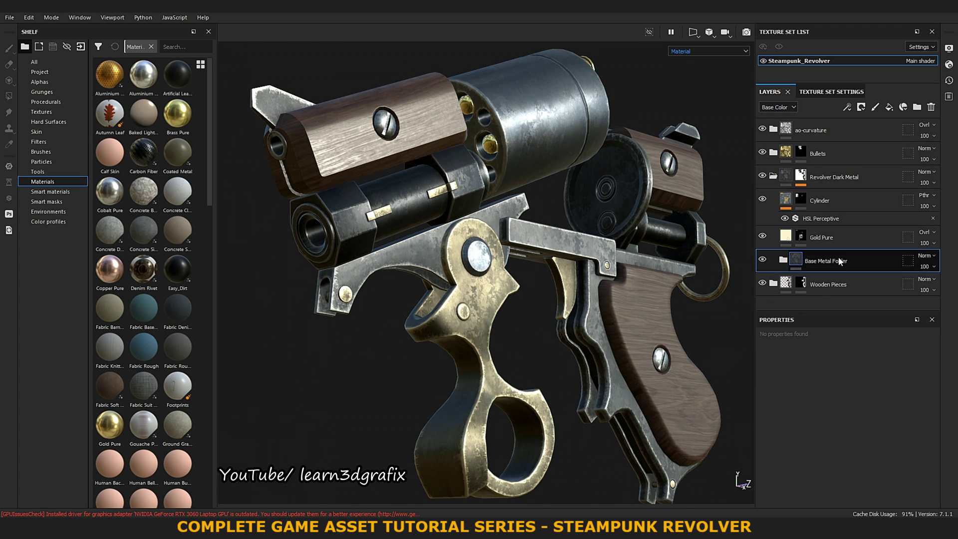
{"action": "left_click", "coordinate": [915, 110]}
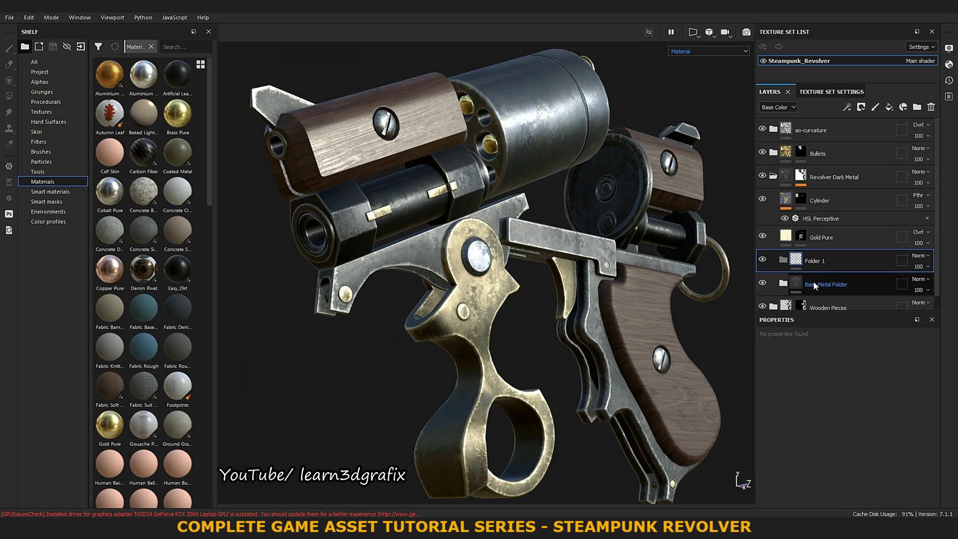
{"action": "key", "text": "Caps_Lock"}
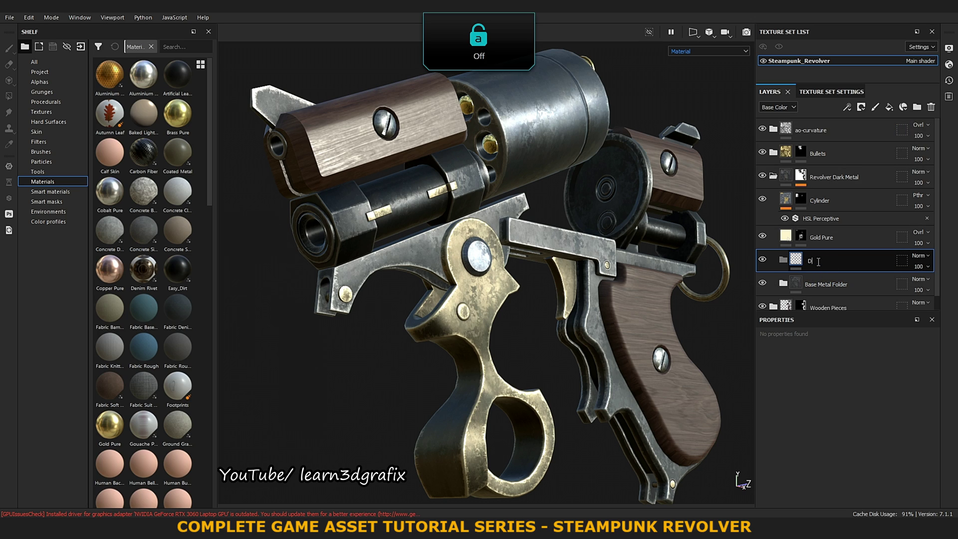
{"action": "type", "text": "irt"}
{"action": "key", "text": "Caps_Lock"}
- Finish naming Dirt Folder and place a dark grey Fill layer 1 inside it
{"action": "type", "text": " F"}
{"action": "key", "text": "Caps_Lock"}
{"action": "type", "text": "older"}
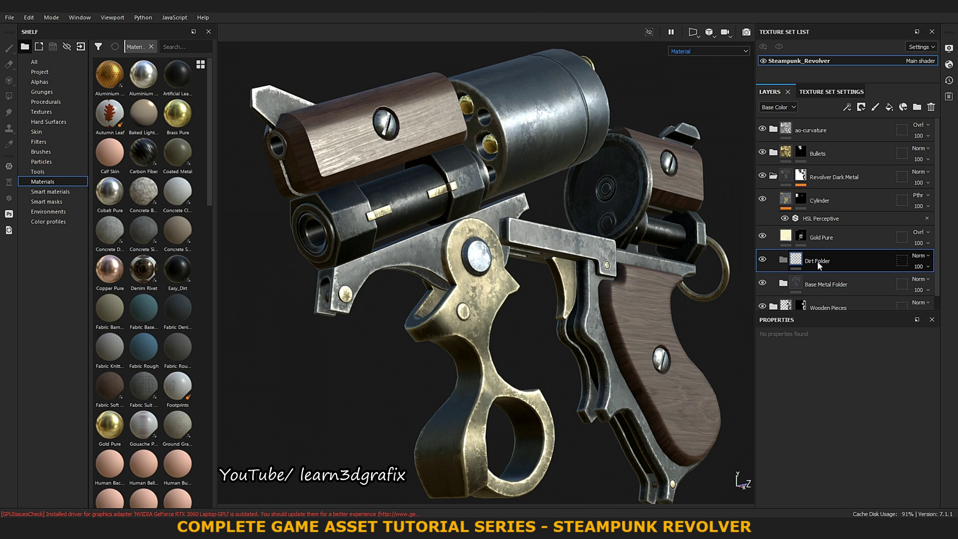
{"action": "left_click", "coordinate": [889, 108]}
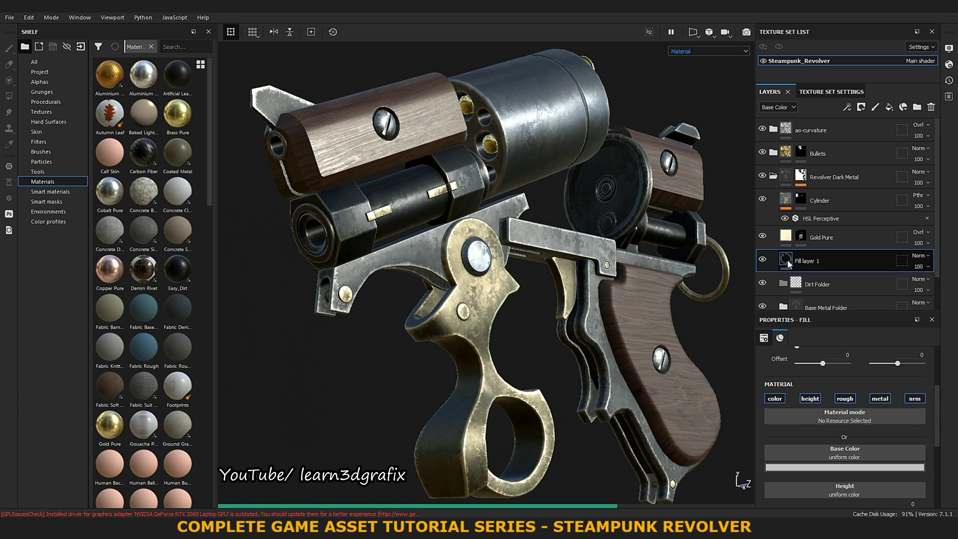
{"action": "left_click_drag", "start_coordinate": [787, 264], "coordinate": [812, 278]}
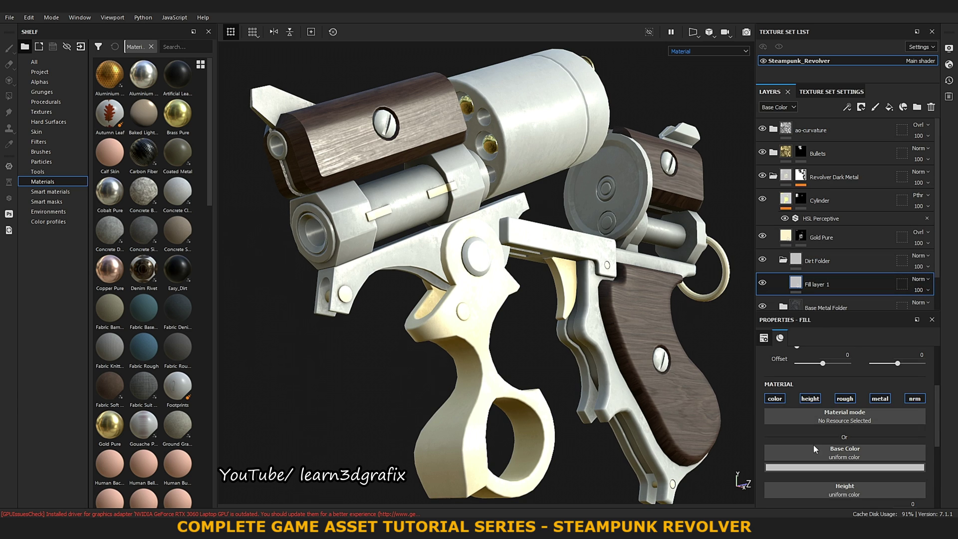
{"action": "left_click", "coordinate": [821, 468]}
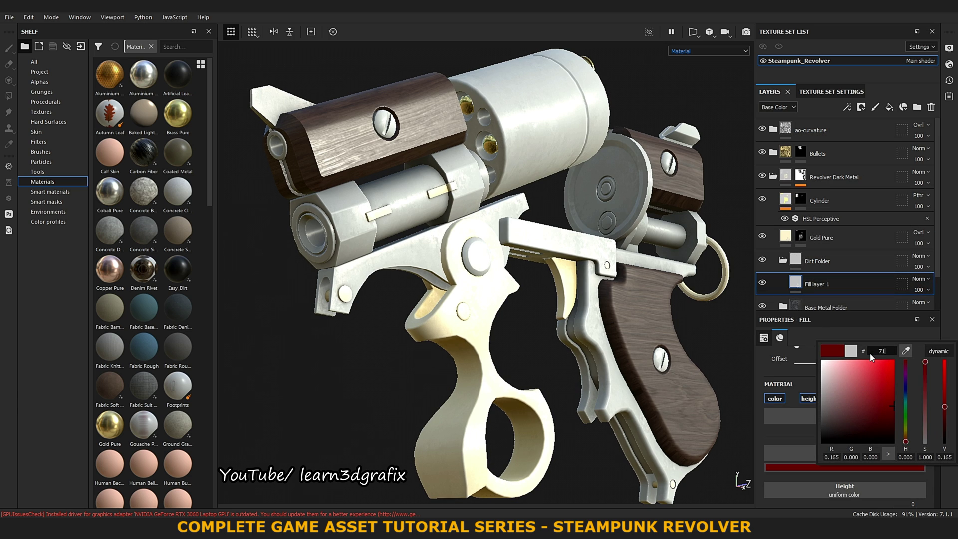
{"action": "left_click_drag", "start_coordinate": [848, 390], "coordinate": [826, 414]}
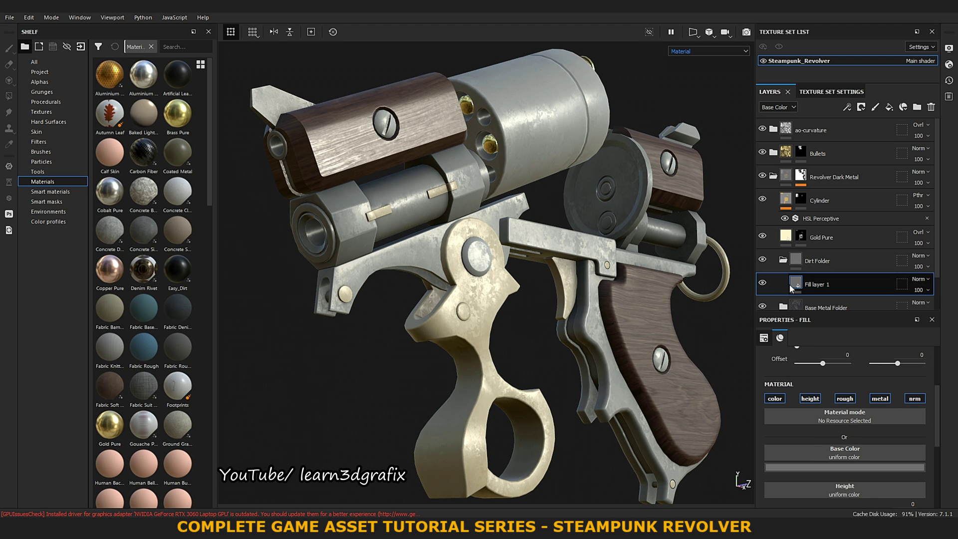
- Give Fill layer 1 a black mask driven by a Curvature generator
{"action": "right_click", "coordinate": [791, 289]}
{"action": "left_click", "coordinate": [861, 20]}
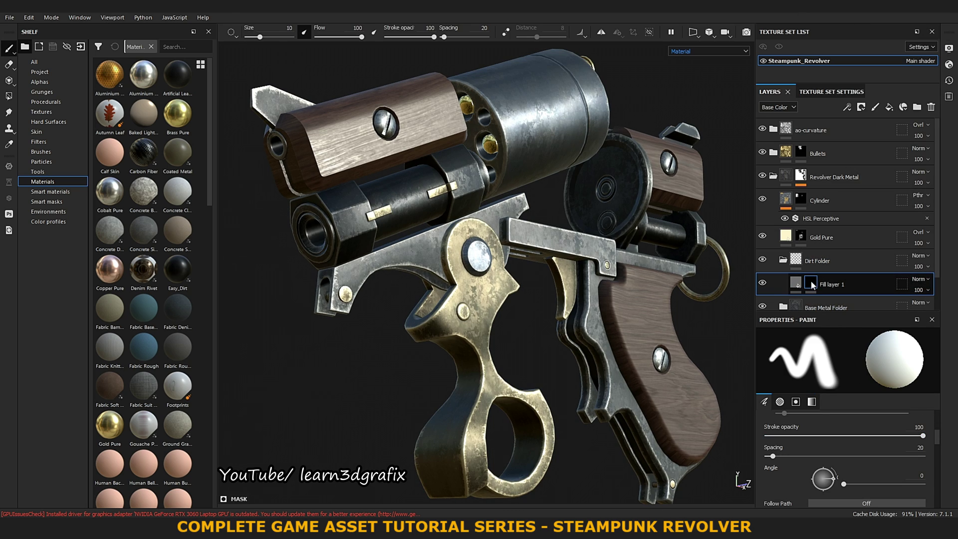
{"action": "right_click", "coordinate": [811, 280]}
{"action": "left_click", "coordinate": [875, 317]}
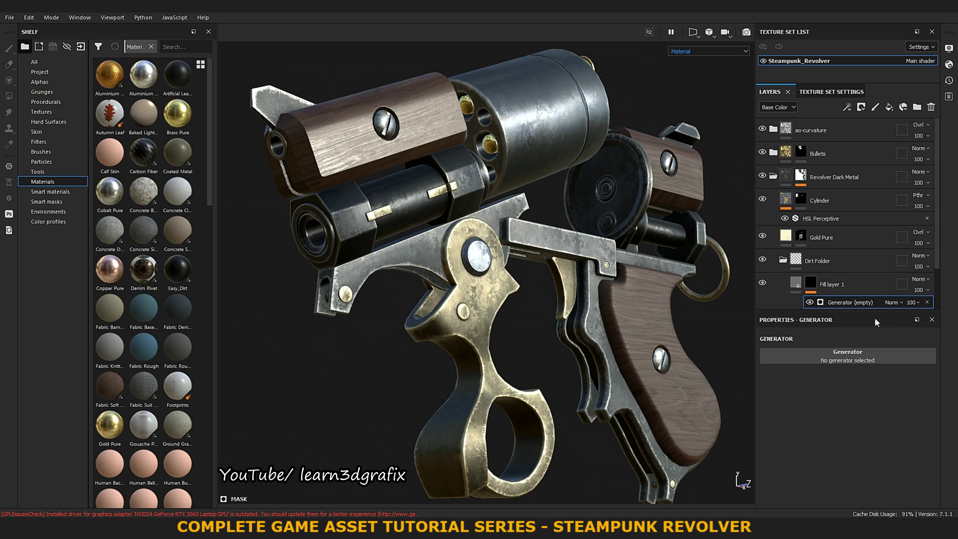
{"action": "left_click", "coordinate": [891, 355]}
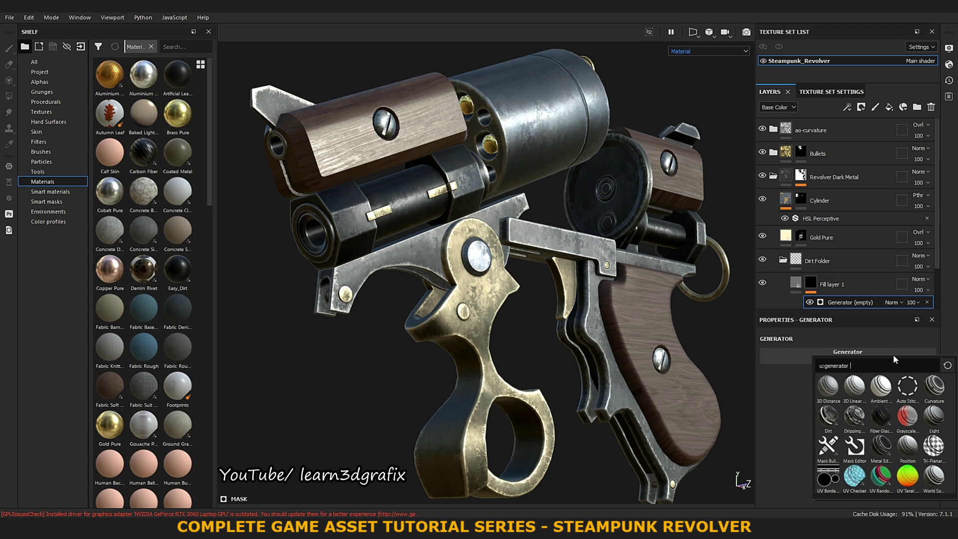
{"action": "left_click", "coordinate": [939, 385]}
{"action": "scroll", "coordinate": [891, 348], "scroll_direction": "down", "scroll_amount": 1}
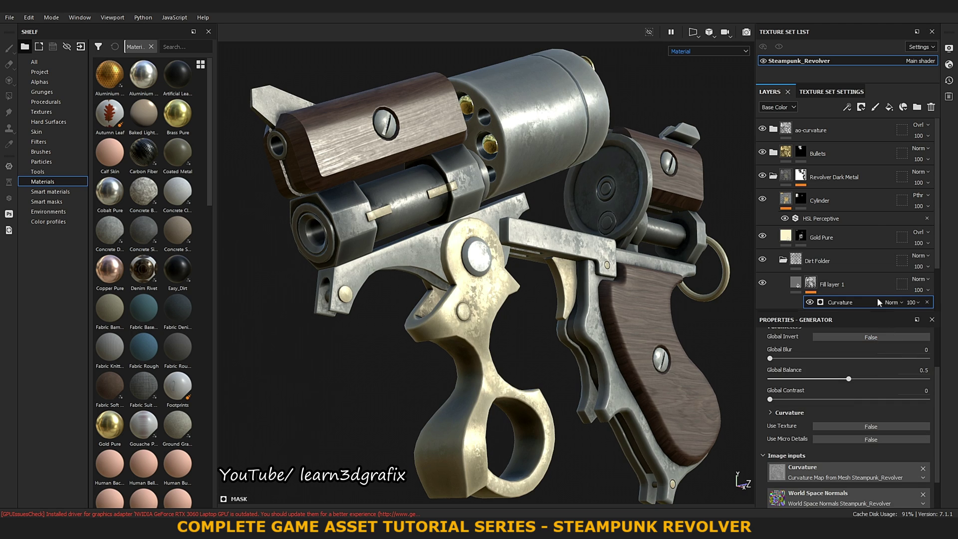
{"action": "scroll", "coordinate": [877, 298], "scroll_direction": "down", "scroll_amount": 1}
{"action": "scroll", "coordinate": [860, 330], "scroll_direction": "down", "scroll_amount": 1}
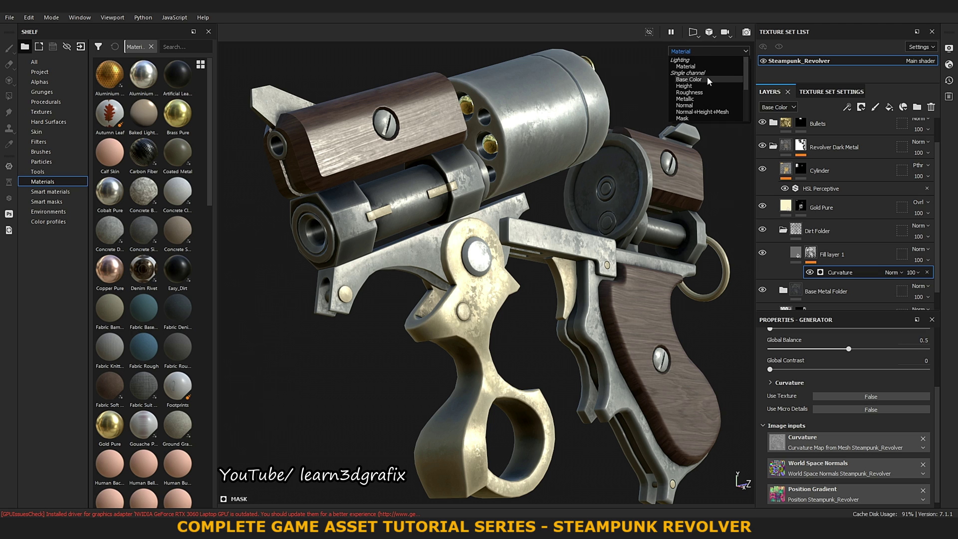
- Show the base colour channel and lower the Fill layer 1 mask's Curvature global balance
{"action": "left_click", "coordinate": [708, 76]}
{"action": "left_click", "coordinate": [796, 253]}
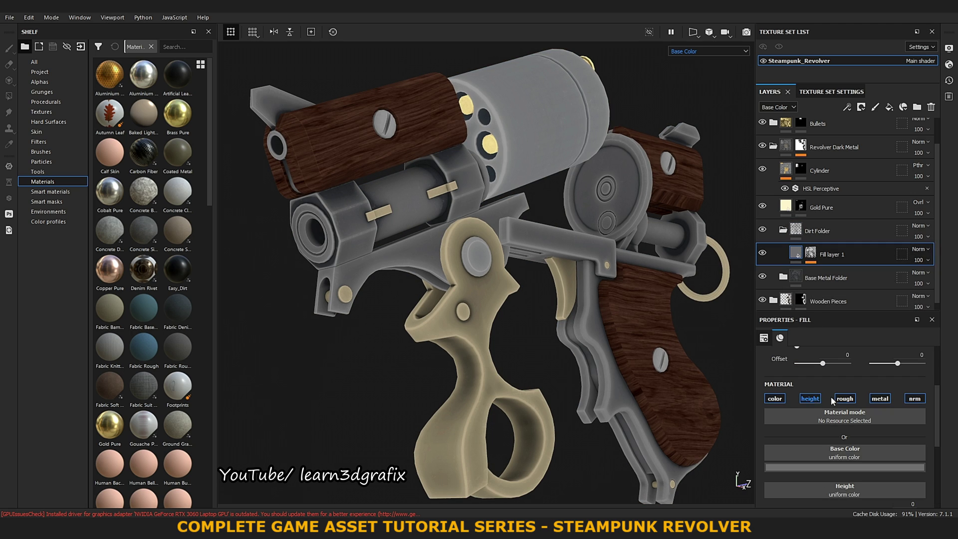
{"action": "left_click", "coordinate": [811, 253]}
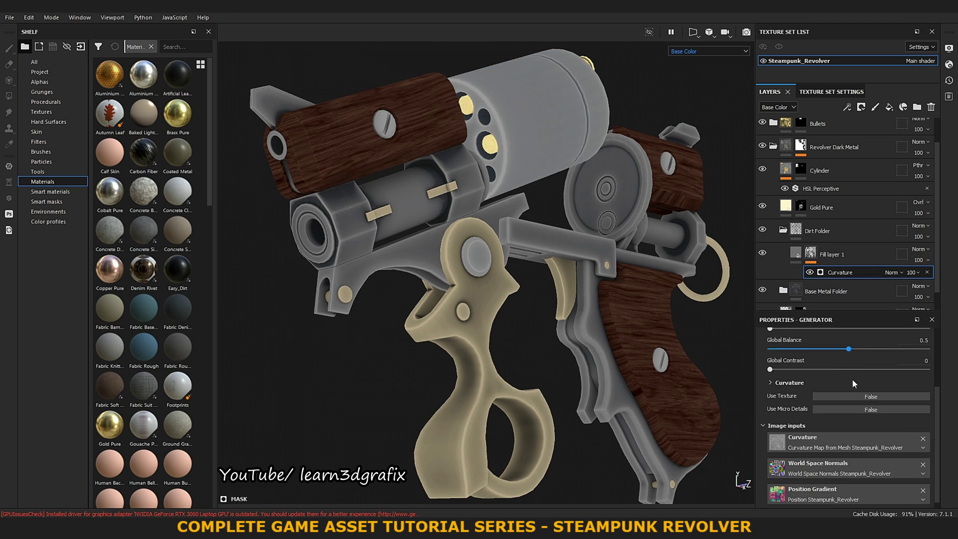
{"action": "scroll", "coordinate": [859, 372], "scroll_direction": "down", "scroll_amount": 1}
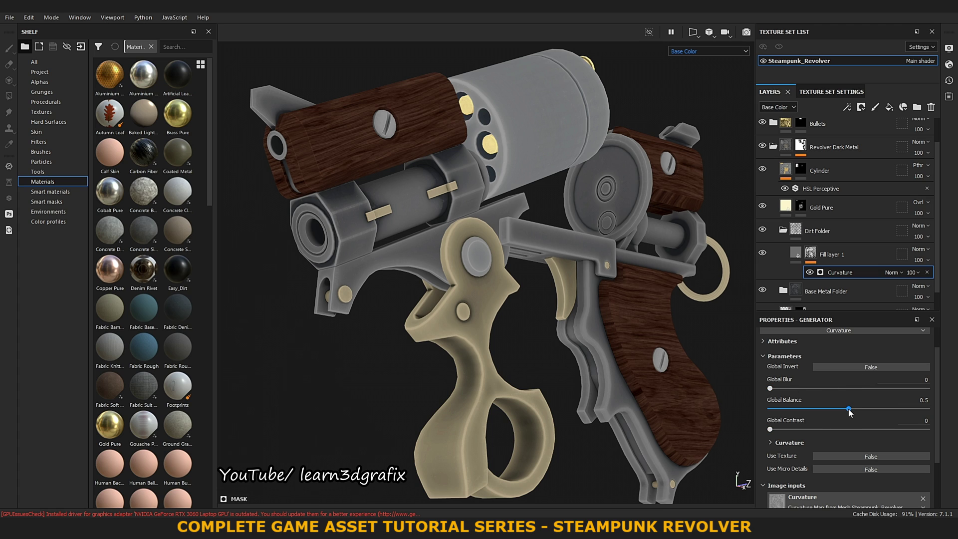
{"action": "mouse_move", "coordinate": [848, 409]}
{"action": "left_mouse_down"}
{"action": "mouse_move", "coordinate": [782, 408]}
{"action": "mouse_move", "coordinate": [781, 390]}
{"action": "mouse_move", "coordinate": [802, 399]}
{"action": "left_mouse_up"}
{"action": "scroll", "coordinate": [825, 410], "scroll_direction": "down", "scroll_amount": 1}
- Expand the curvature-specific settings, adjust sharp detail and set fine edge detail to zero
{"action": "left_click", "coordinate": [769, 410]}
{"action": "scroll", "coordinate": [771, 395], "scroll_direction": "down", "scroll_amount": 2}
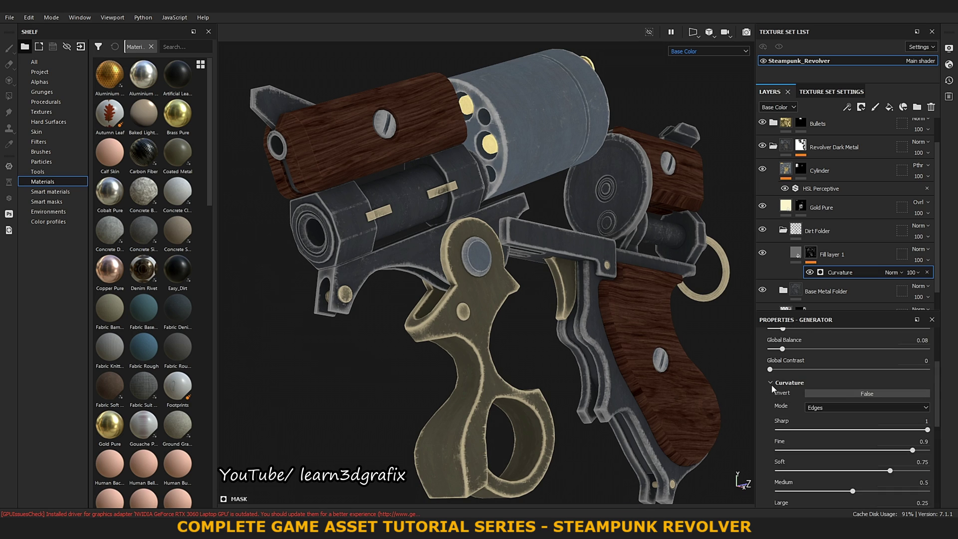
{"action": "scroll", "coordinate": [857, 394], "scroll_direction": "down", "scroll_amount": 2}
{"action": "mouse_move", "coordinate": [928, 370]}
{"action": "left_mouse_down"}
{"action": "mouse_move", "coordinate": [889, 371]}
{"action": "mouse_move", "coordinate": [930, 394]}
{"action": "mouse_move", "coordinate": [919, 392]}
{"action": "left_mouse_up"}
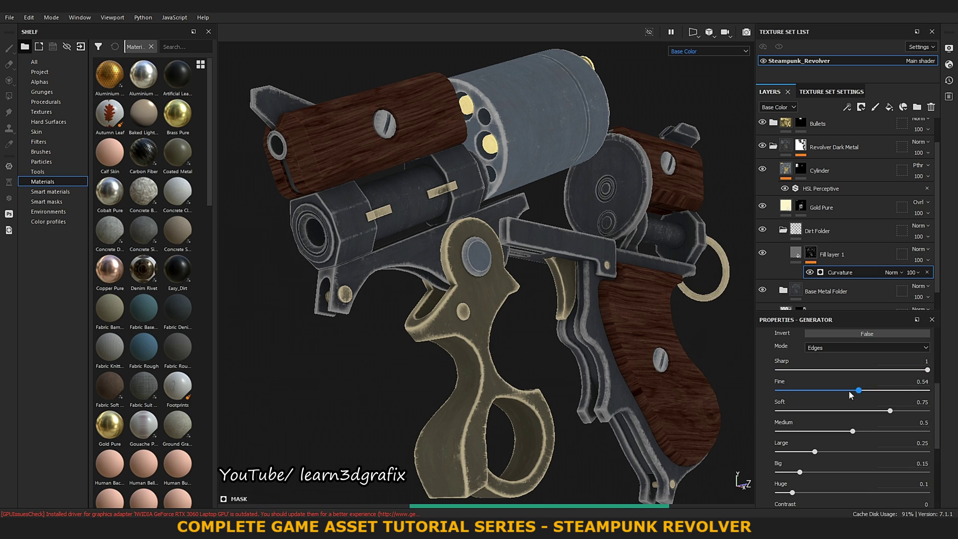
{"action": "left_click_drag", "start_coordinate": [778, 394], "coordinate": [776, 394]}
{"action": "scroll", "coordinate": [533, 216], "scroll_direction": "up", "scroll_amount": 2}
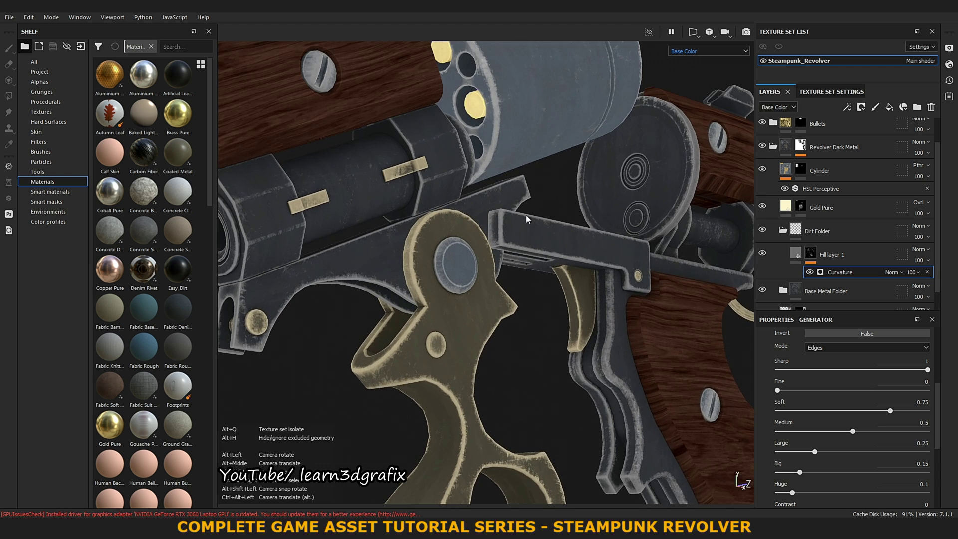
{"action": "scroll", "coordinate": [549, 227], "scroll_direction": "up", "scroll_amount": 2}
{"action": "left_click_drag", "start_coordinate": [574, 238], "coordinate": [669, 289], "text": "alt"}
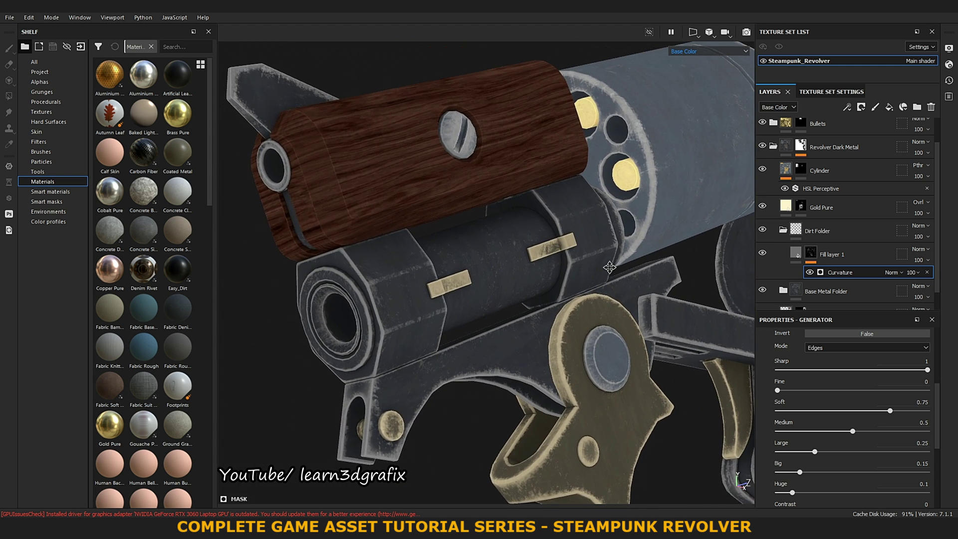
{"action": "scroll", "coordinate": [919, 389], "scroll_direction": "down", "scroll_amount": 1}
{"action": "scroll", "coordinate": [902, 380], "scroll_direction": "down", "scroll_amount": 1}
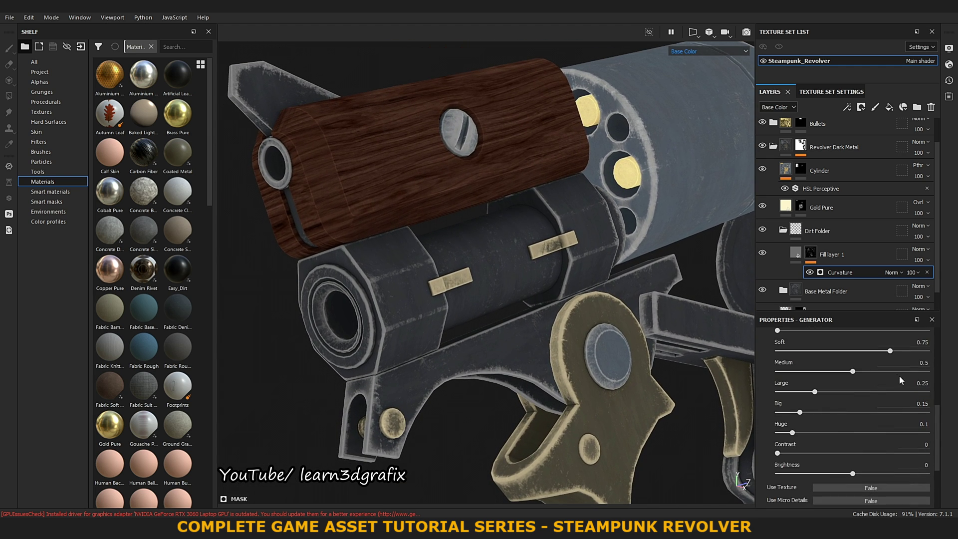
- Tune Soft, Medium (full), Large 0.19 and Big 0.29 edge contributions for broad worn edges
{"action": "mouse_move", "coordinate": [890, 352]}
{"action": "left_mouse_down"}
{"action": "mouse_move", "coordinate": [920, 351]}
{"action": "mouse_move", "coordinate": [783, 350]}
{"action": "left_mouse_up"}
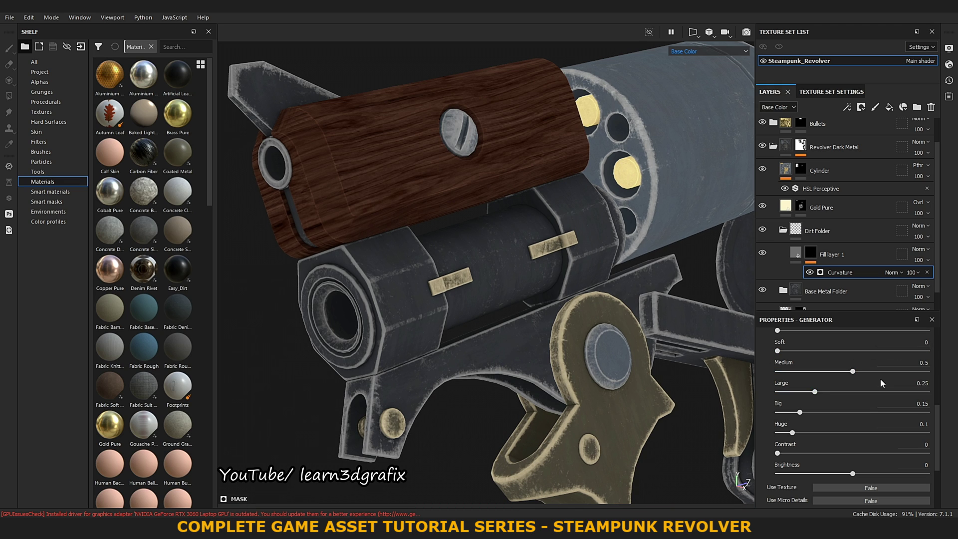
{"action": "left_click_drag", "start_coordinate": [835, 375], "coordinate": [796, 377]}
{"action": "left_click_drag", "start_coordinate": [893, 373], "coordinate": [930, 372]}
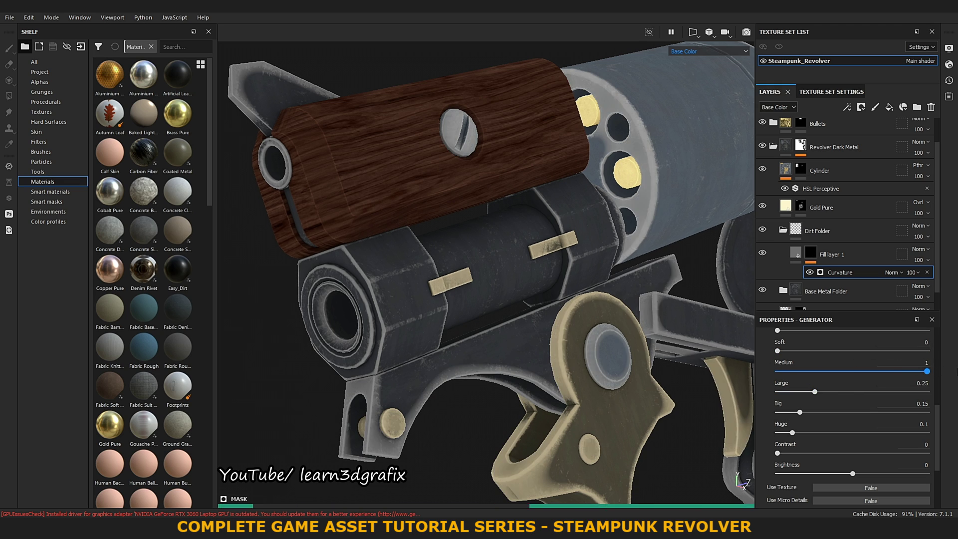
{"action": "left_click", "coordinate": [816, 393]}
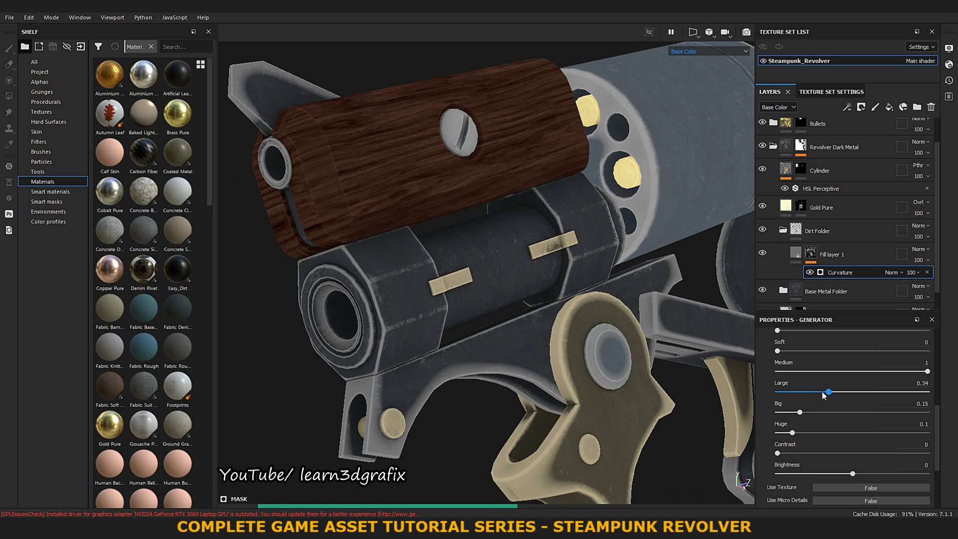
{"action": "left_click_drag", "start_coordinate": [810, 394], "coordinate": [817, 416]}
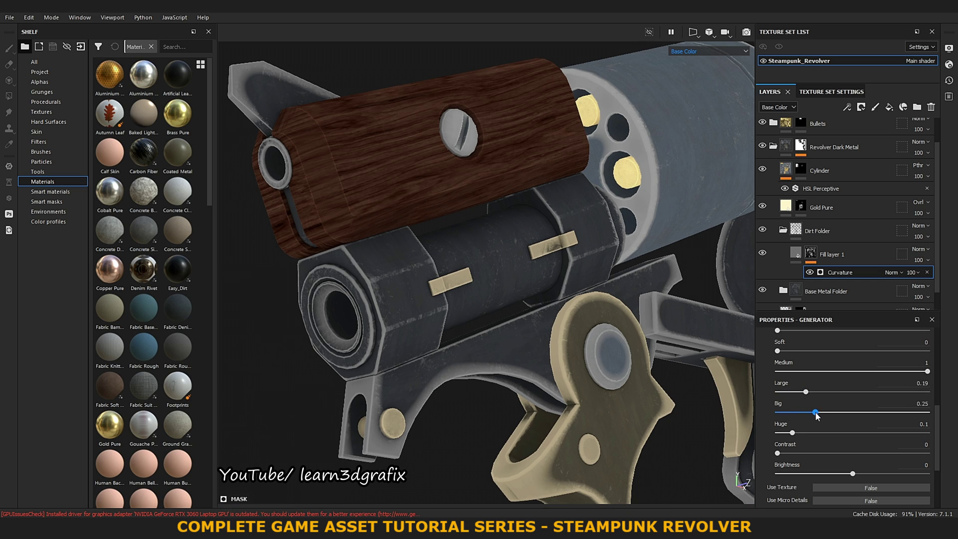
{"action": "scroll", "coordinate": [829, 436], "scroll_direction": "down", "scroll_amount": 2}
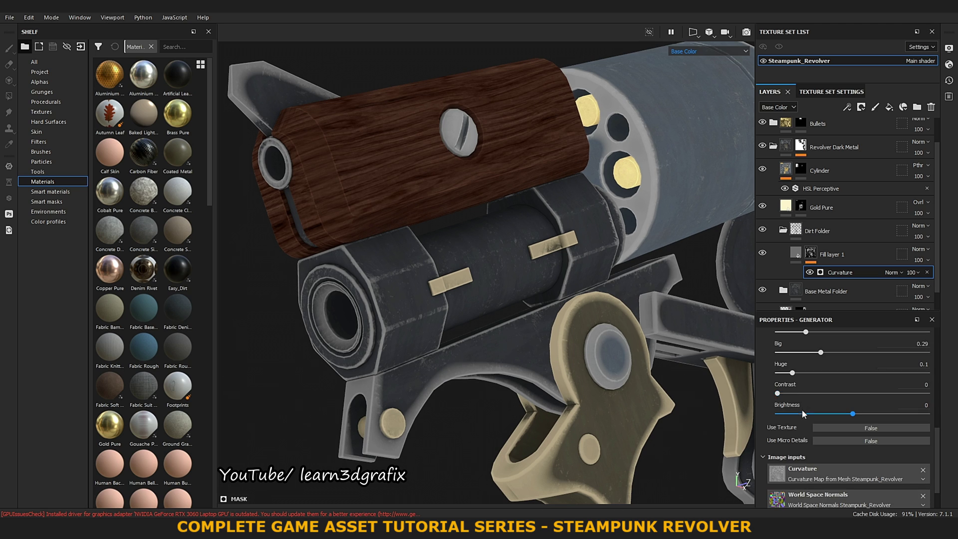
{"action": "mouse_move", "coordinate": [792, 373]}
{"action": "left_mouse_down"}
{"action": "mouse_move", "coordinate": [816, 373]}
{"action": "mouse_move", "coordinate": [779, 394]}
{"action": "left_mouse_up"}
{"action": "scroll", "coordinate": [873, 409], "scroll_direction": "up", "scroll_amount": 2}
{"action": "scroll", "coordinate": [874, 409], "scroll_direction": "up", "scroll_amount": 3}
{"action": "scroll", "coordinate": [876, 410], "scroll_direction": "up", "scroll_amount": 2}
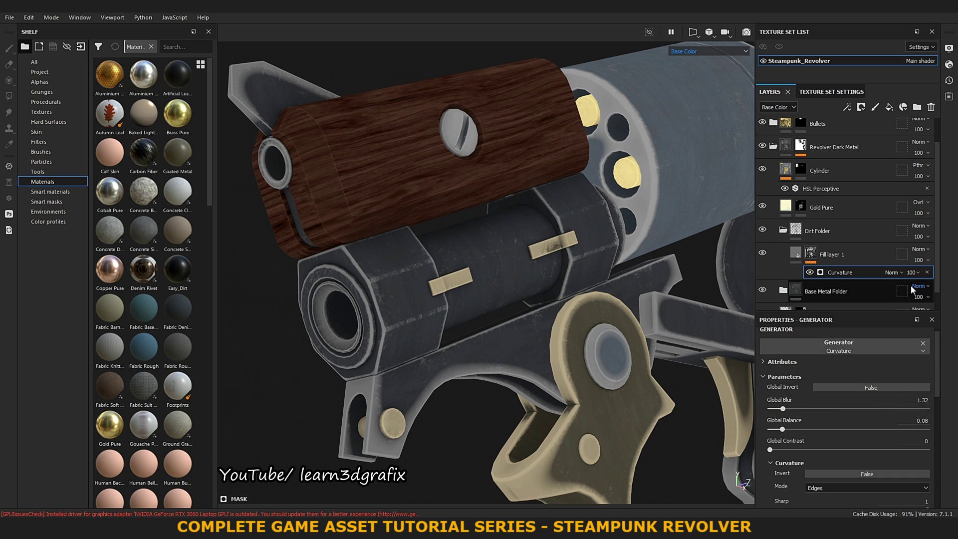
- Lower the Curvature mask opacity to 73 and set Fill layer 1 opacity to 40
{"action": "left_click", "coordinate": [916, 273]}
{"action": "left_click_drag", "start_coordinate": [920, 295], "coordinate": [931, 298]}
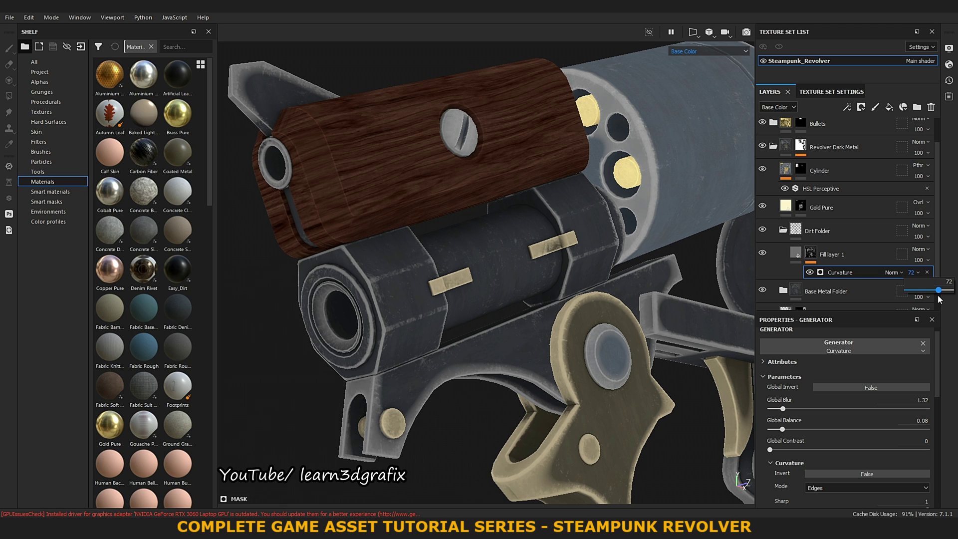
{"action": "left_click", "coordinate": [837, 258]}
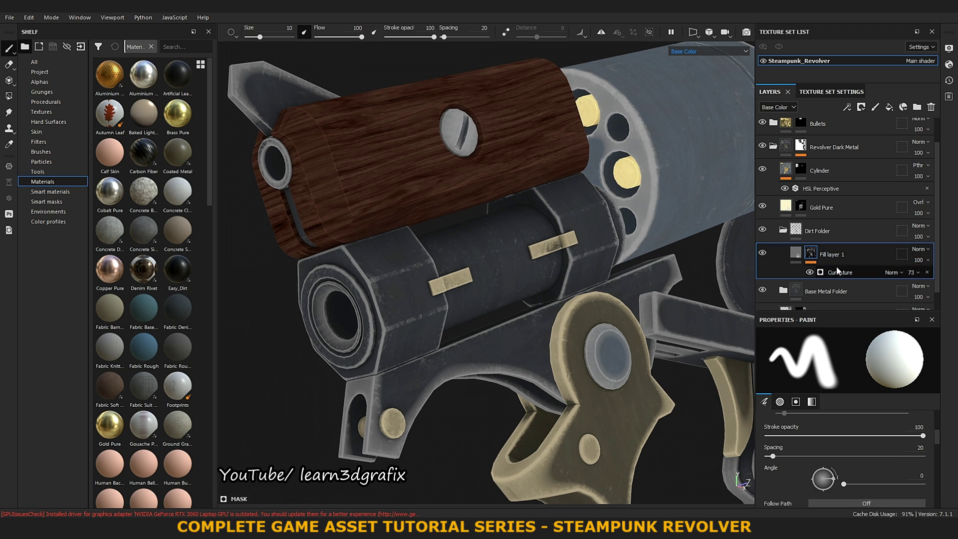
{"action": "double_click", "coordinate": [810, 272]}
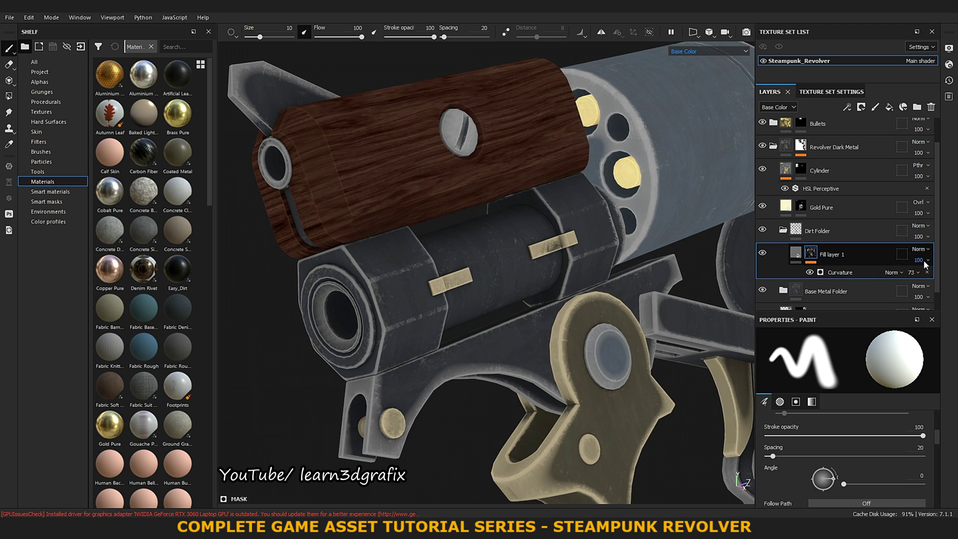
{"action": "mouse_move", "coordinate": [939, 280]}
{"action": "left_mouse_down"}
{"action": "mouse_move", "coordinate": [912, 281]}
{"action": "mouse_move", "coordinate": [928, 278]}
{"action": "left_mouse_up"}
{"action": "type", "text": "40"}
{"action": "left_click", "coordinate": [796, 254]}
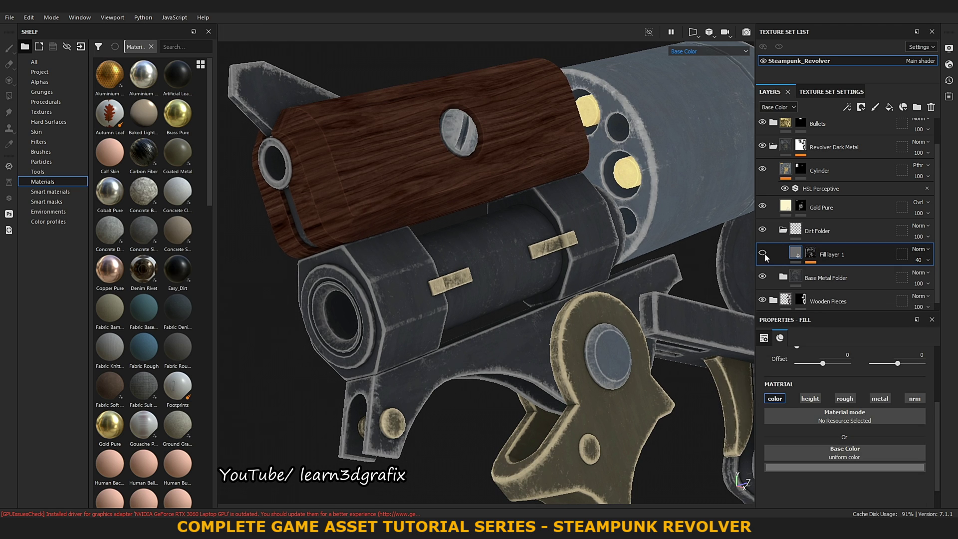
- Switch the viewport to full material, toggle Fill layer 1 to compare, and start renaming it
{"action": "left_click", "coordinate": [698, 49]}
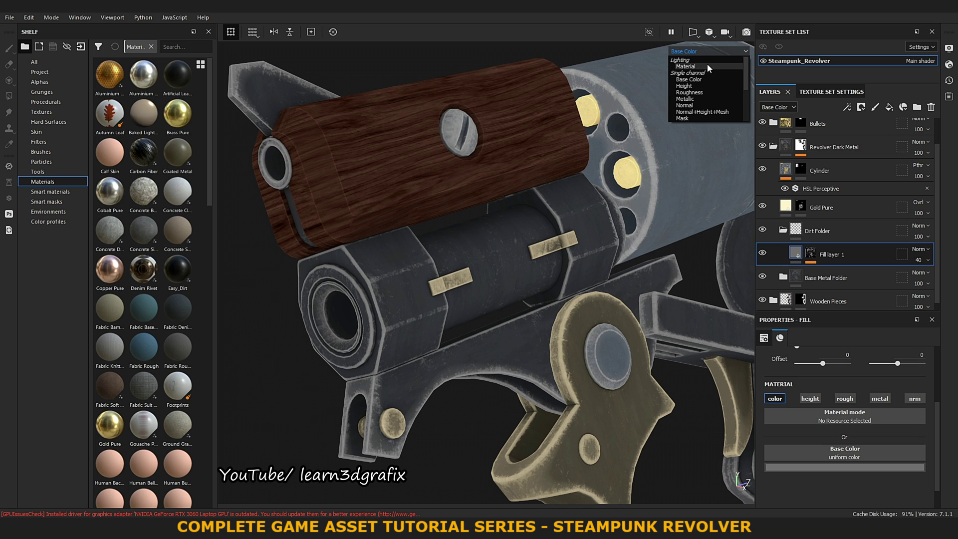
{"action": "left_click", "coordinate": [707, 66]}
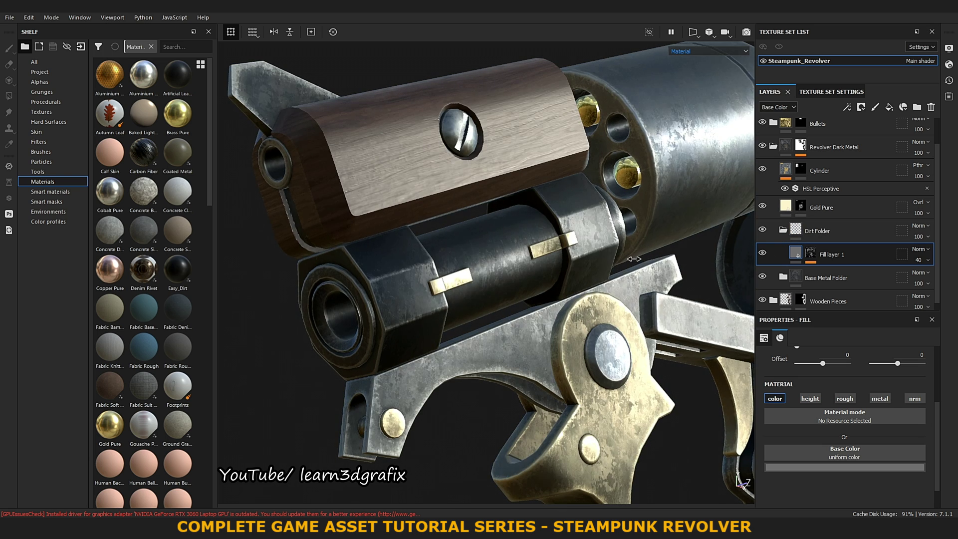
{"action": "left_click", "coordinate": [763, 256]}
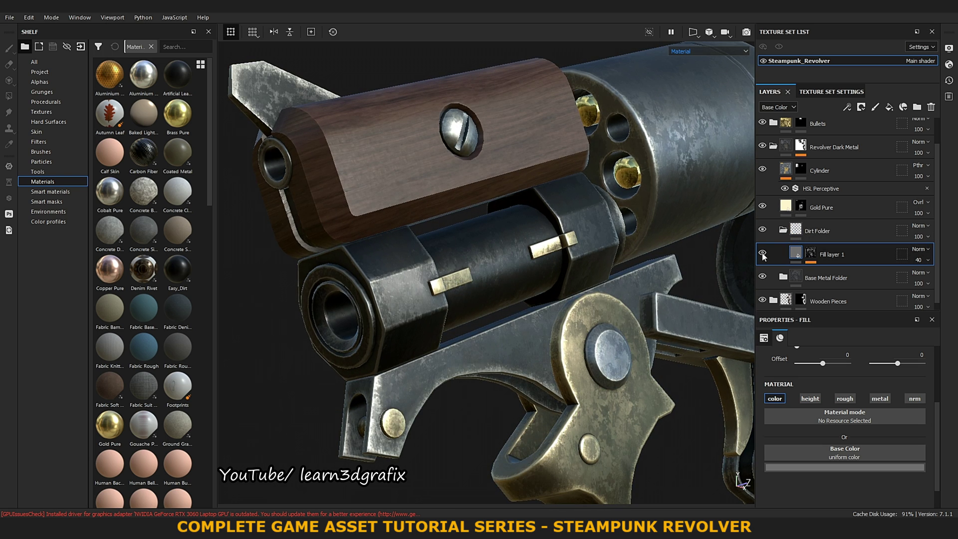
{"action": "left_click", "coordinate": [762, 256]}
{"action": "left_click", "coordinate": [839, 255]}
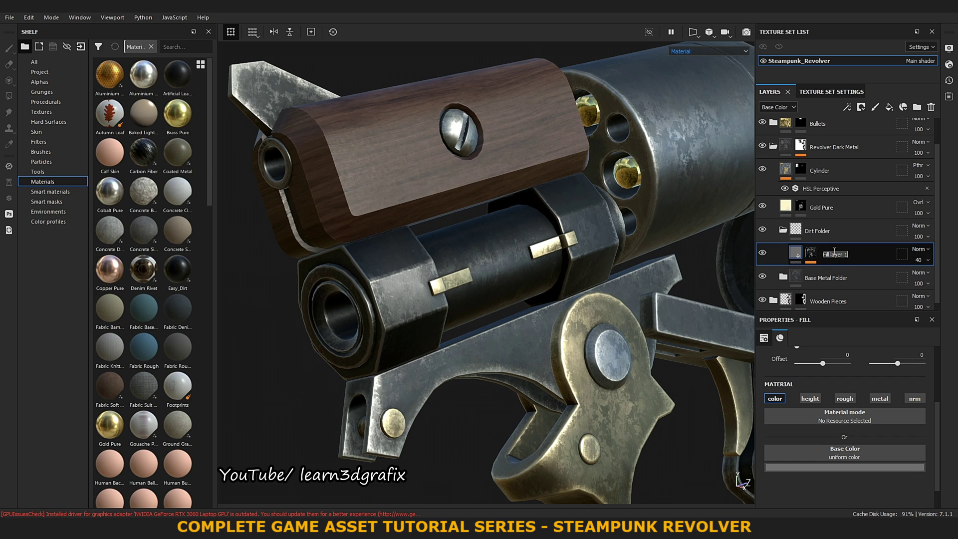
{"action": "key", "text": "Caps_Lock"}
- Finish renaming the fill layer to 'Metal Edge Glow Large'
{"action": "type", "text": "Metal"}
{"action": "key", "text": "Caps_Lock"}
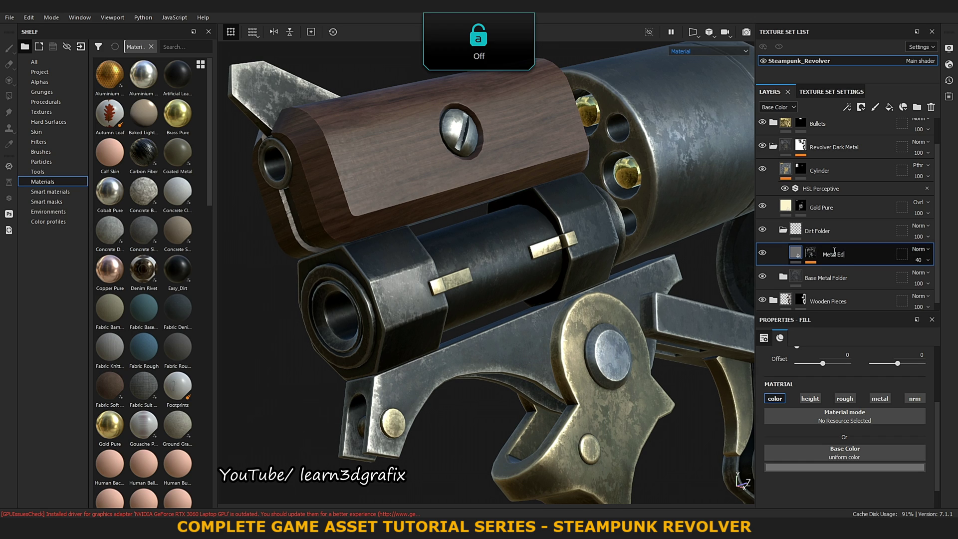
{"action": "type", "text": "E"}
{"action": "key", "text": "Caps_Lock"}
{"action": "type", "text": "dge"}
{"action": "key", "text": "Caps_Lock"}
{"action": "type", "text": "w"}
{"action": "key", "text": "Caps_Lock"}
{"action": "type", "text": "rge"}
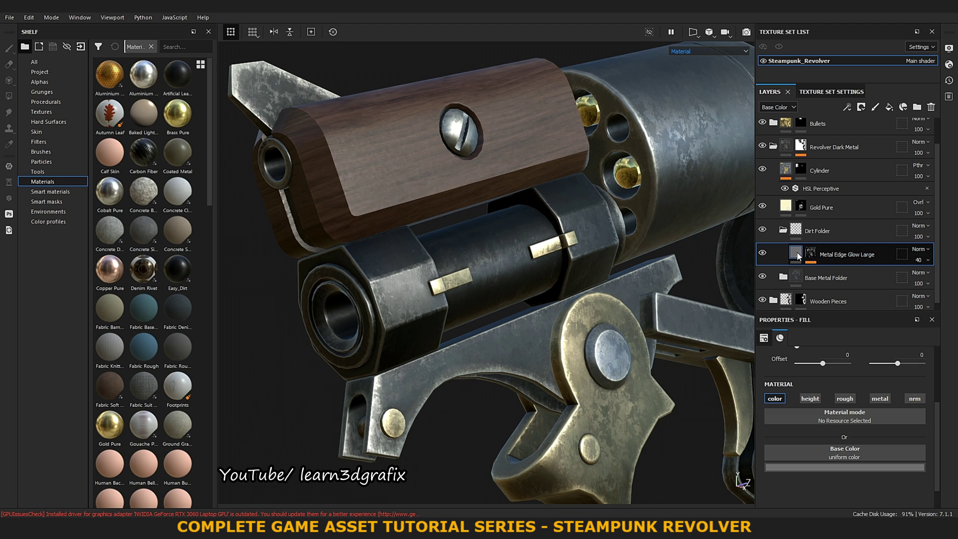
- Add a new fill layer using the Steel Rough material
{"action": "left_click", "coordinate": [889, 108]}
{"action": "scroll", "coordinate": [873, 389], "scroll_direction": "down", "scroll_amount": 1}
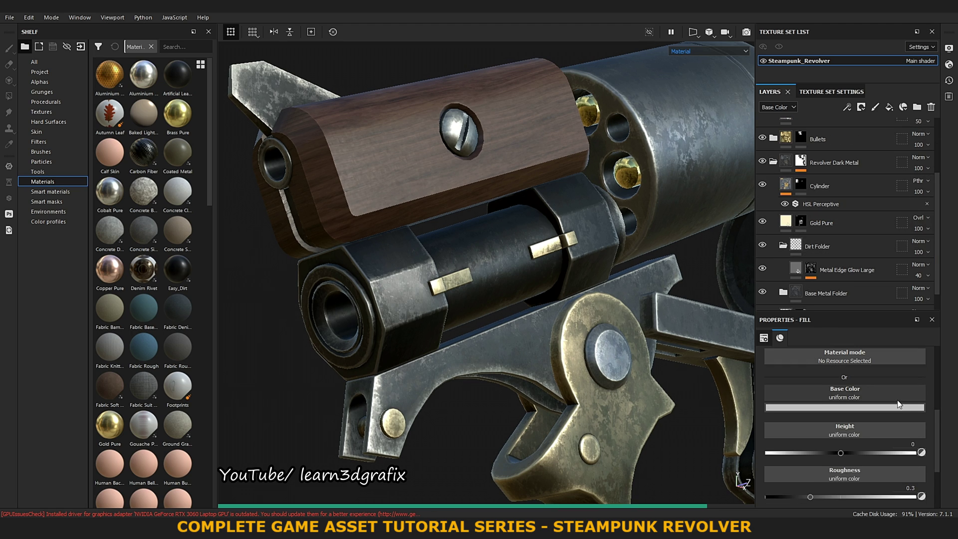
{"action": "scroll", "coordinate": [885, 357], "scroll_direction": "up", "scroll_amount": 1}
{"action": "scroll", "coordinate": [883, 389], "scroll_direction": "up", "scroll_amount": 1}
{"action": "scroll", "coordinate": [883, 394], "scroll_direction": "down", "scroll_amount": 1}
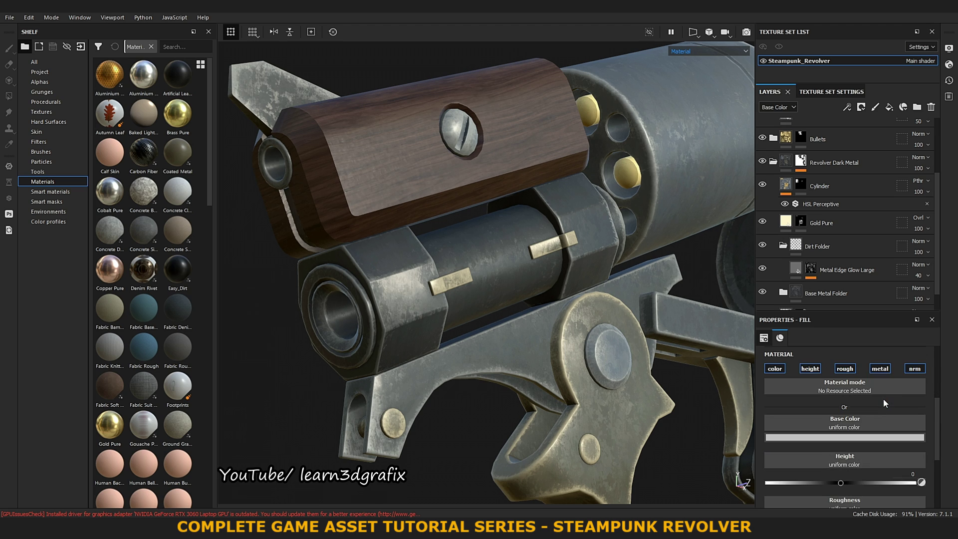
{"action": "left_click", "coordinate": [880, 389]}
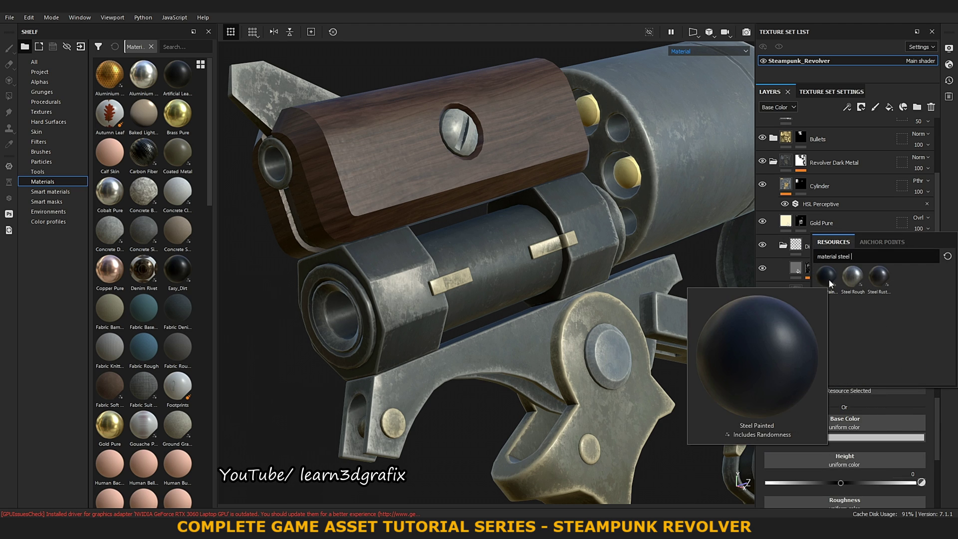
{"action": "left_click", "coordinate": [853, 281]}
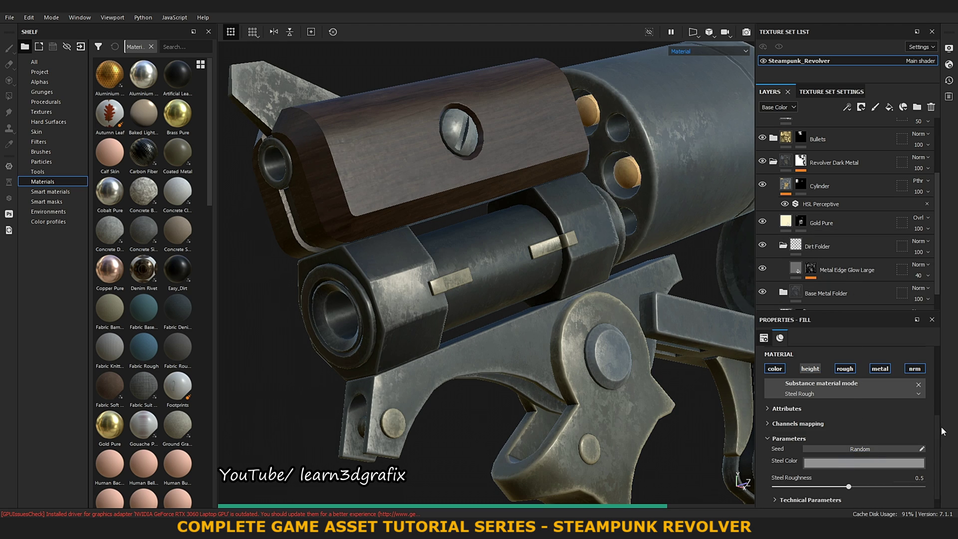
- Open the Steel Color picker and review the new fill's Properties settings
{"action": "scroll", "coordinate": [937, 439], "scroll_direction": "down", "scroll_amount": 1}
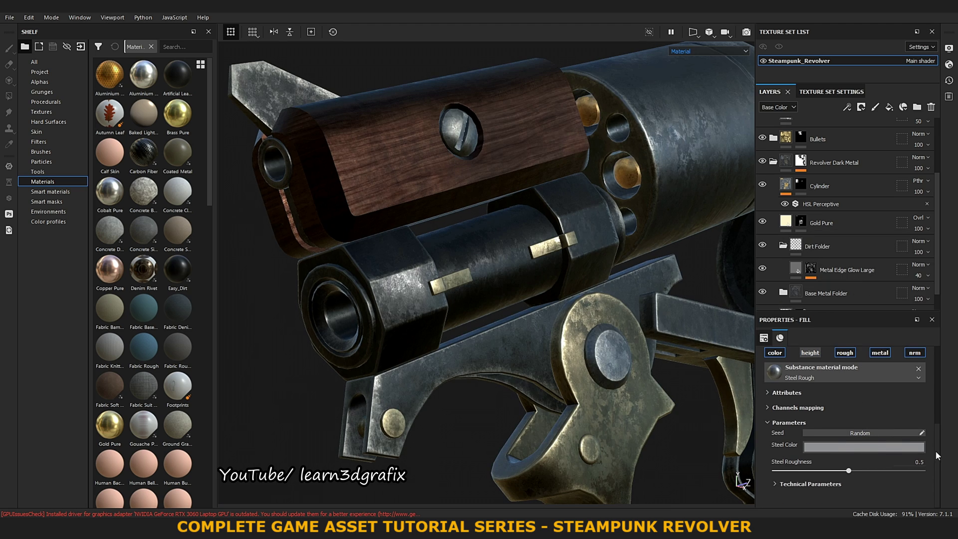
{"action": "left_click", "coordinate": [892, 444]}
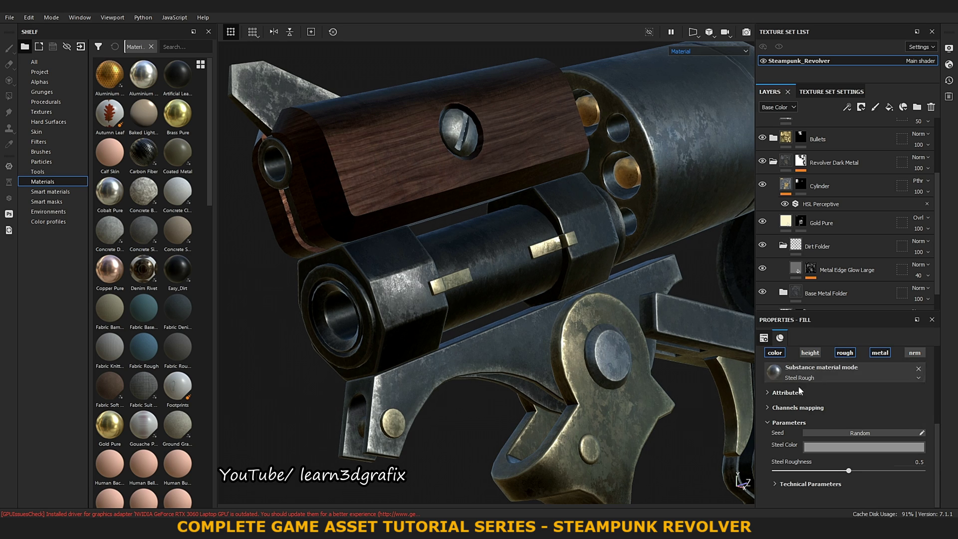
{"action": "scroll", "coordinate": [937, 429], "scroll_direction": "up", "scroll_amount": 1}
{"action": "scroll", "coordinate": [937, 427], "scroll_direction": "up", "scroll_amount": 1}
{"action": "scroll", "coordinate": [938, 409], "scroll_direction": "up", "scroll_amount": 2}
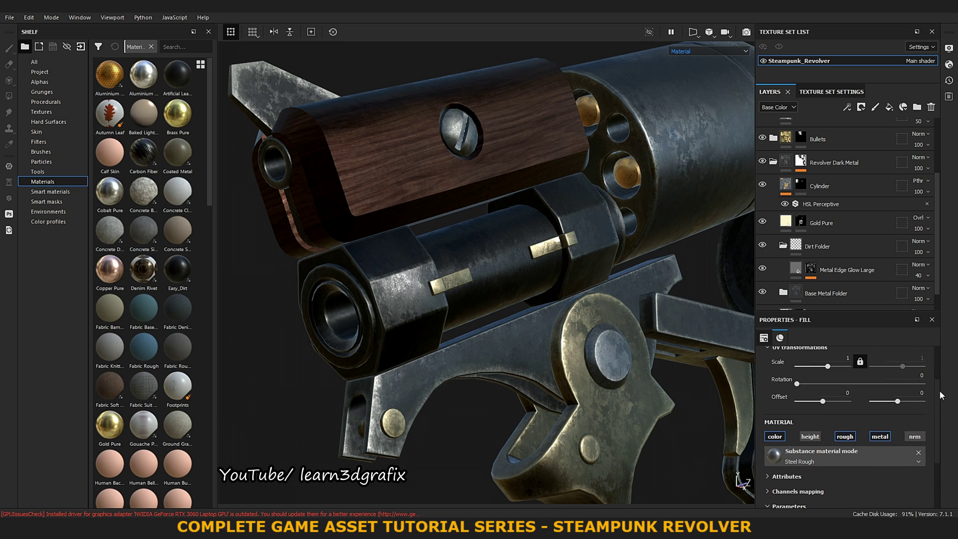
{"action": "scroll", "coordinate": [940, 390], "scroll_direction": "up", "scroll_amount": 1}
{"action": "scroll", "coordinate": [941, 374], "scroll_direction": "up", "scroll_amount": 2}
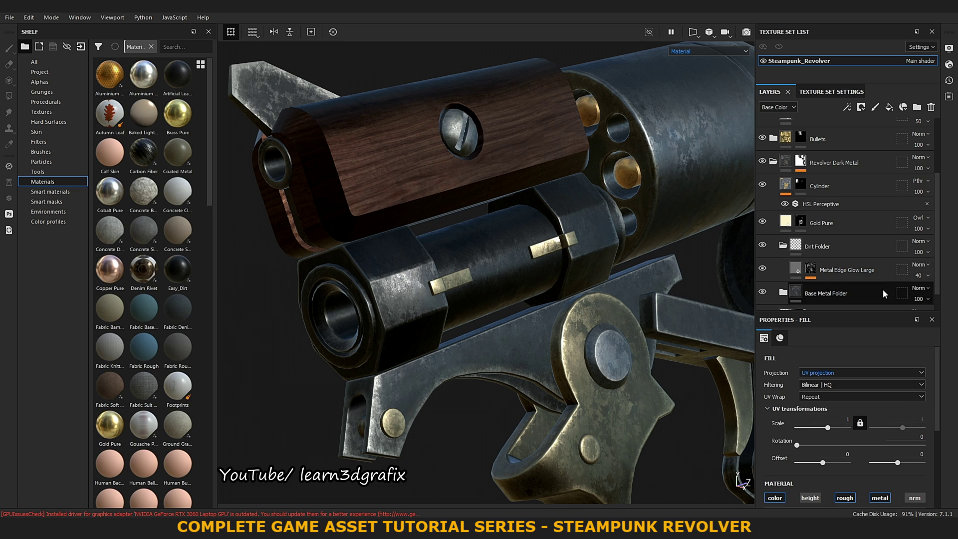
{"action": "scroll", "coordinate": [936, 272], "scroll_direction": "down", "scroll_amount": 1}
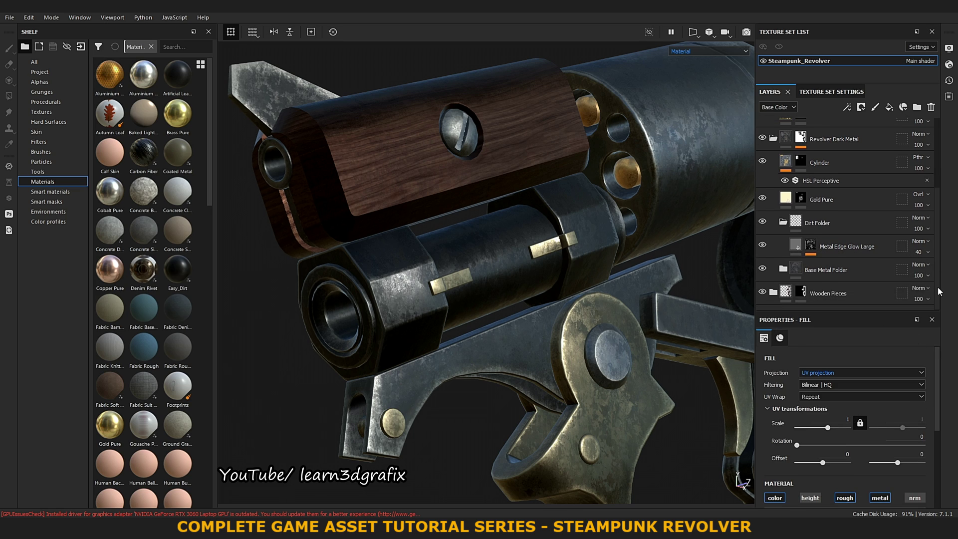
- Move the Steel Rough Fill layer 1 into Dirt Folder above Metal Edge Glow Large, then toggle its visibility to compare
{"action": "scroll", "coordinate": [937, 260], "scroll_direction": "up", "scroll_amount": 2}
{"action": "scroll", "coordinate": [938, 258], "scroll_direction": "down", "scroll_amount": 2}
{"action": "left_click_drag", "start_coordinate": [940, 276], "coordinate": [949, 187]}
{"action": "left_click_drag", "start_coordinate": [786, 153], "coordinate": [795, 263]}
{"action": "scroll", "coordinate": [791, 164], "scroll_direction": "down", "scroll_amount": 2}
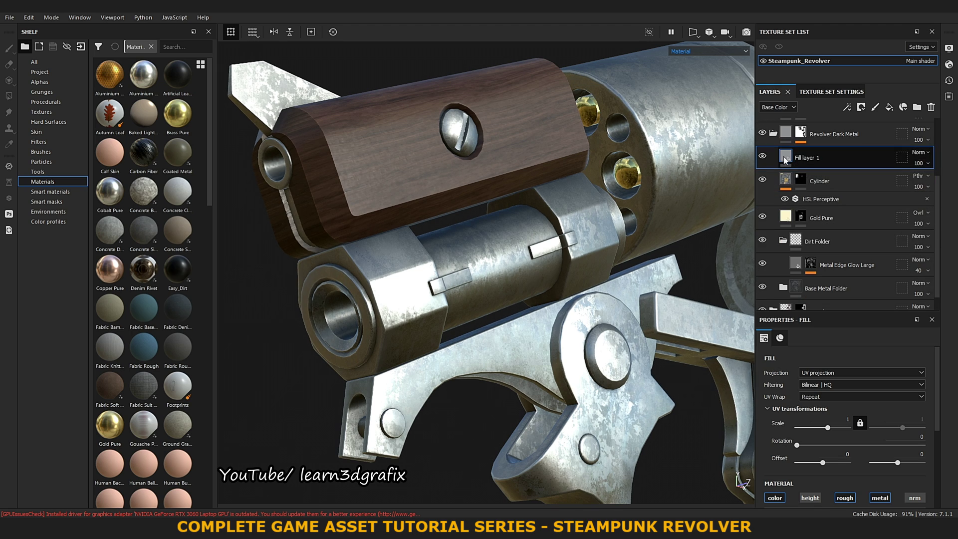
{"action": "left_click_drag", "start_coordinate": [788, 160], "coordinate": [801, 257]}
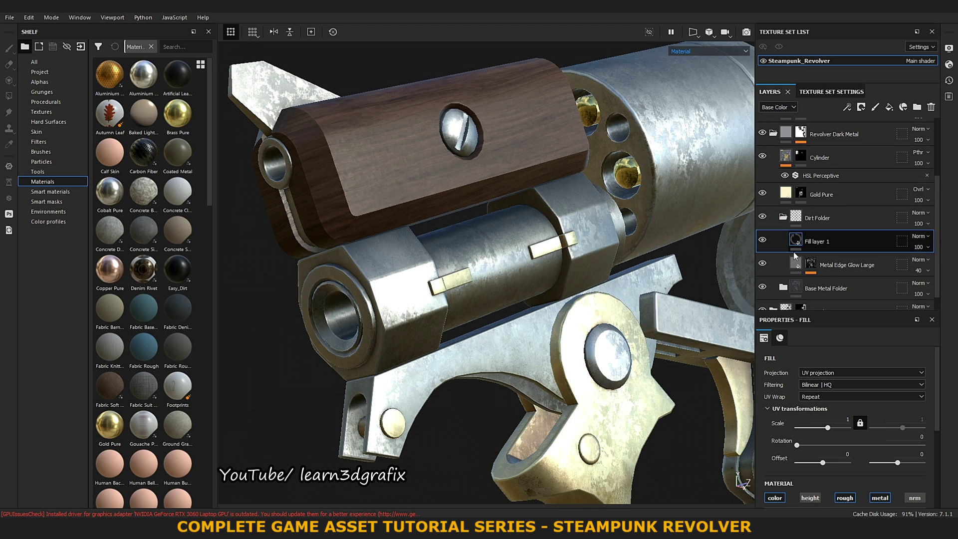
{"action": "scroll", "coordinate": [938, 282], "scroll_direction": "down", "scroll_amount": 1}
{"action": "scroll", "coordinate": [866, 469], "scroll_direction": "down", "scroll_amount": 1}
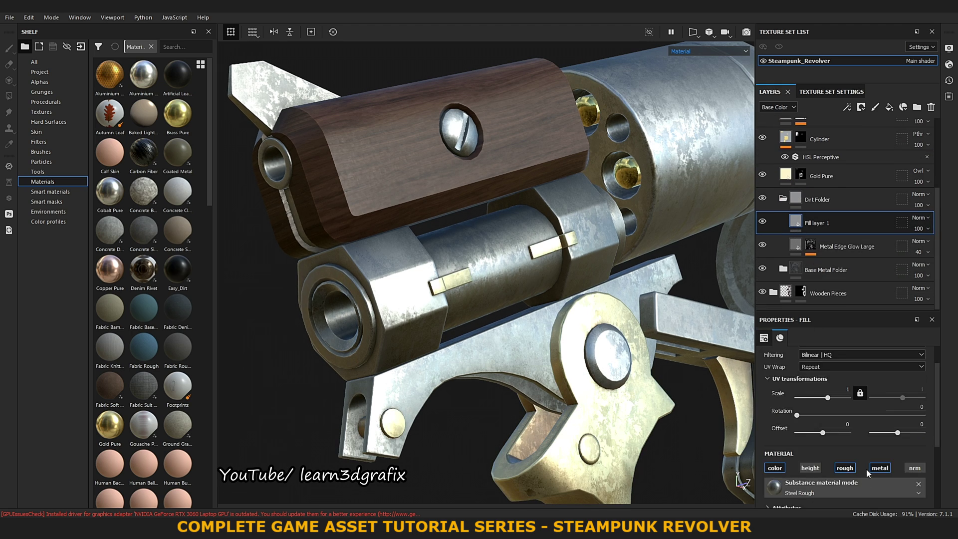
{"action": "scroll", "coordinate": [866, 468], "scroll_direction": "down", "scroll_amount": 3}
{"action": "left_click", "coordinate": [762, 221]}
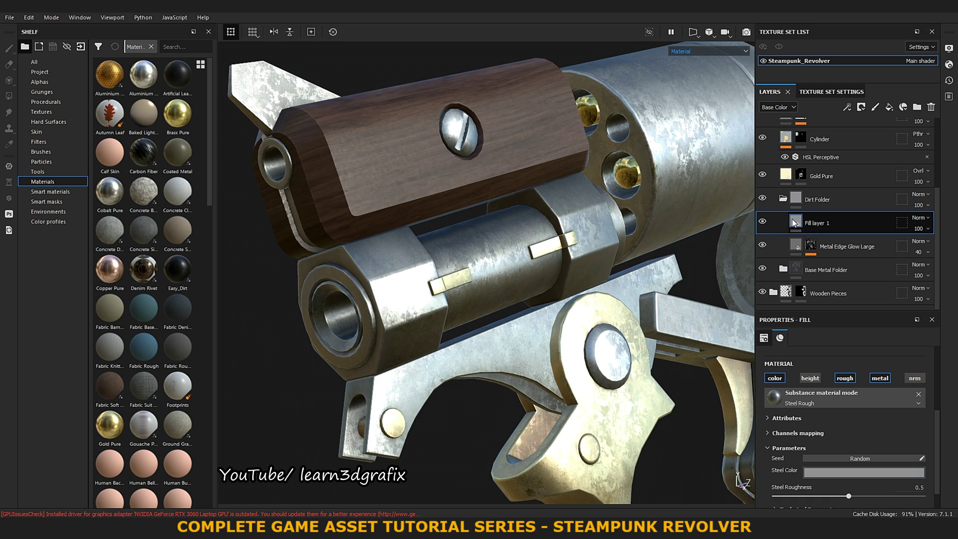
- Give Fill layer 1 a black mask with a Metal Edge Wear generator
{"action": "right_click", "coordinate": [801, 223]}
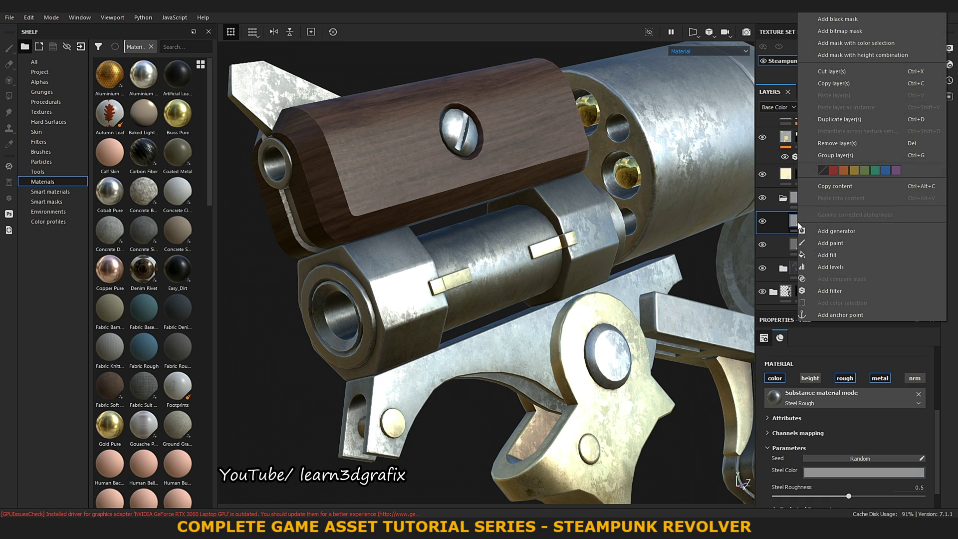
{"action": "left_click", "coordinate": [872, 25]}
{"action": "right_click", "coordinate": [823, 222]}
{"action": "left_click", "coordinate": [878, 319]}
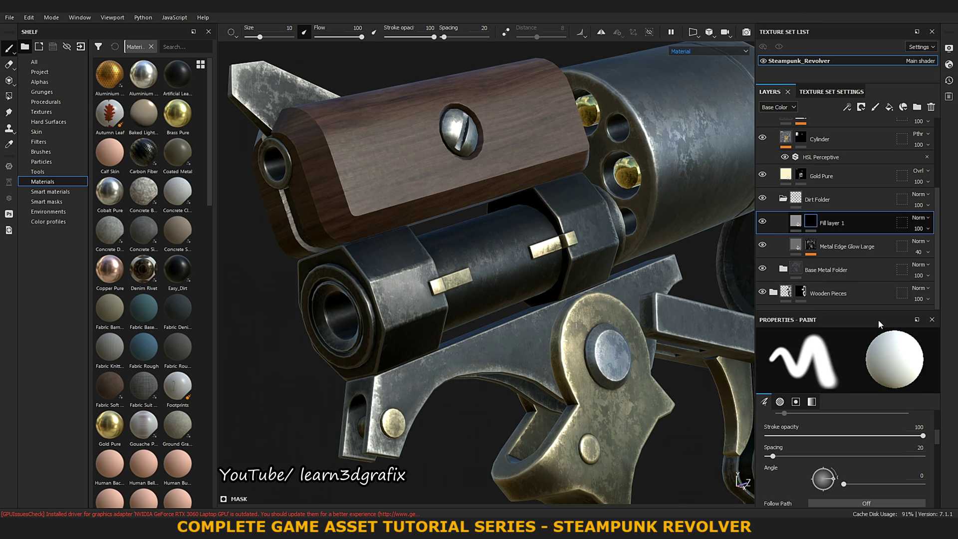
{"action": "left_click", "coordinate": [898, 361]}
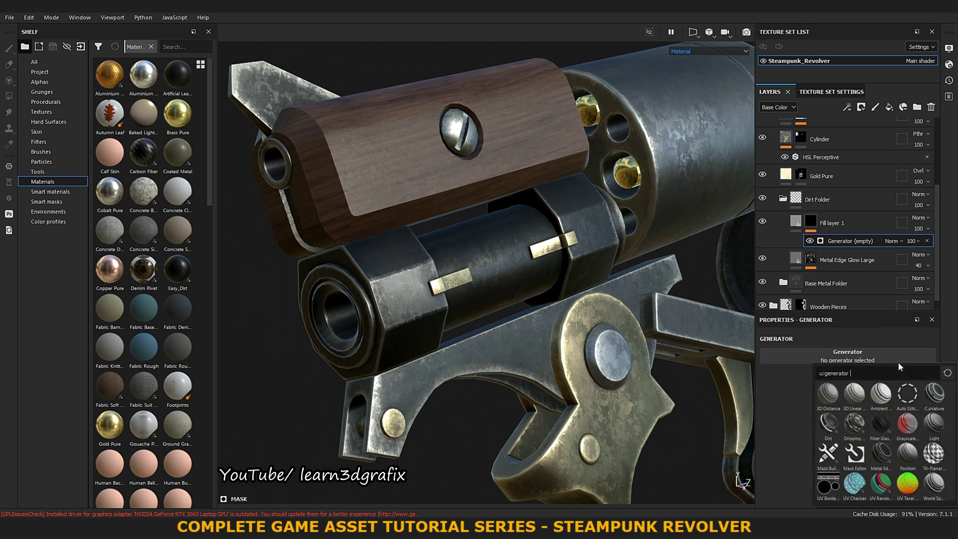
{"action": "left_click", "coordinate": [889, 454]}
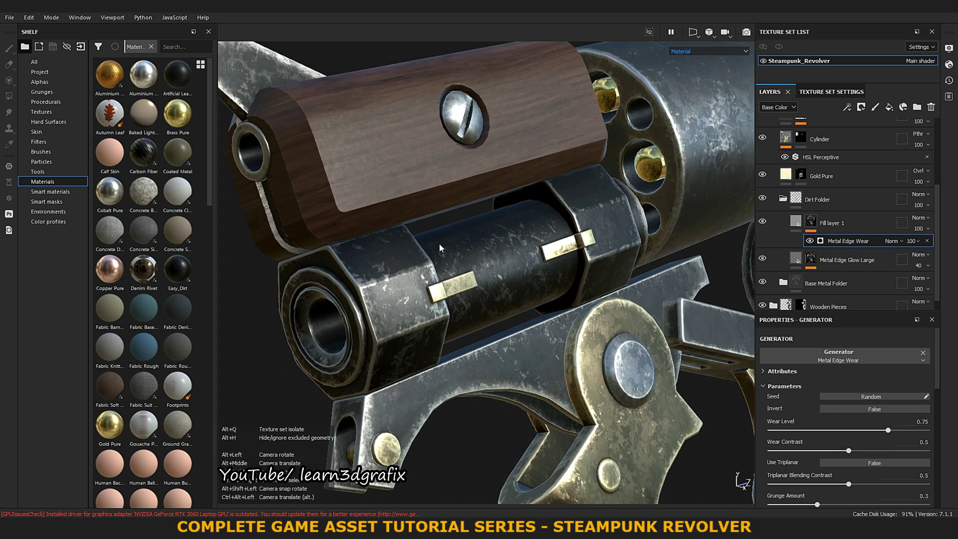
{"action": "scroll", "coordinate": [439, 243], "scroll_direction": "up", "scroll_amount": 5}
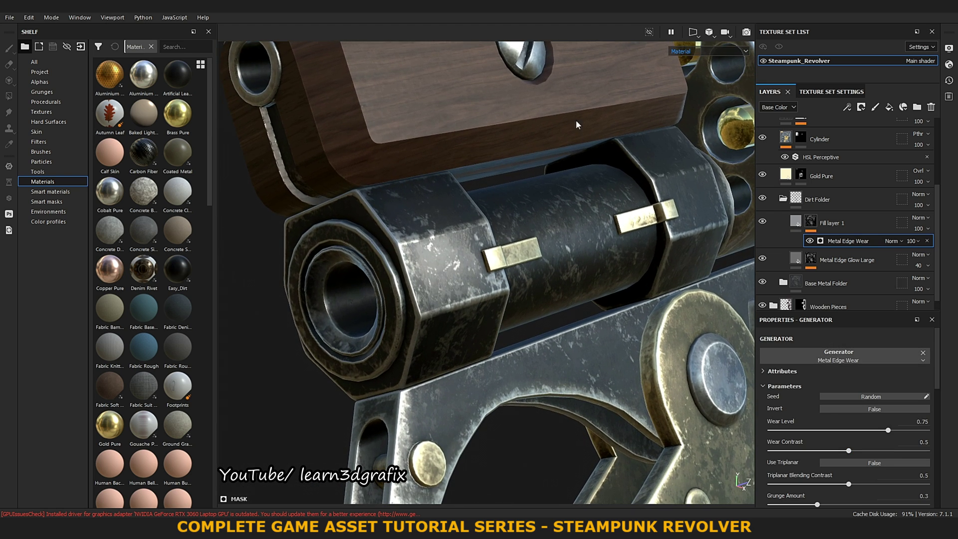
- Show the base colour channel, set Wear Level 0.61, and enable triplanar with blending contrast 0.59
{"action": "left_click", "coordinate": [709, 51]}
{"action": "left_click", "coordinate": [697, 77]}
{"action": "scroll", "coordinate": [591, 201], "scroll_direction": "up", "scroll_amount": 2}
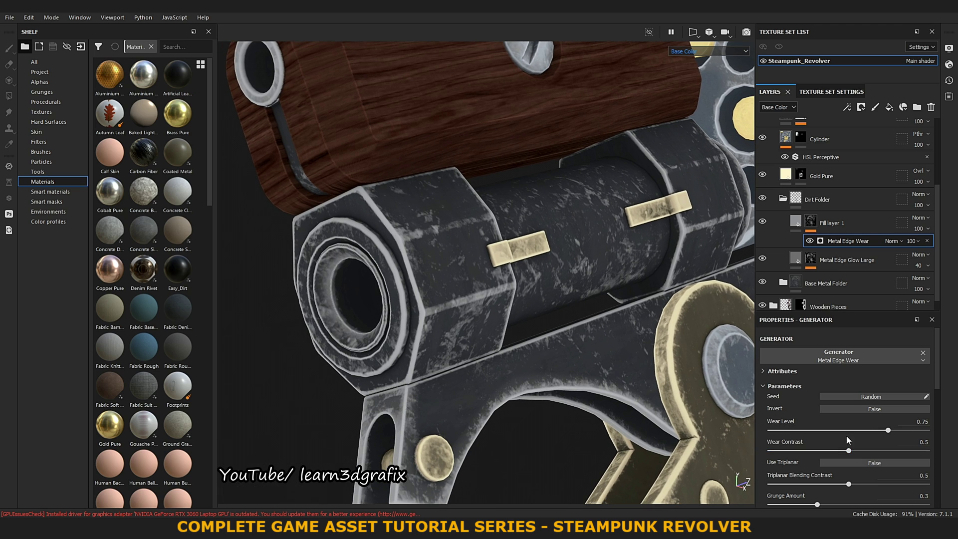
{"action": "mouse_move", "coordinate": [885, 431]}
{"action": "left_mouse_down"}
{"action": "mouse_move", "coordinate": [867, 431]}
{"action": "mouse_move", "coordinate": [882, 451]}
{"action": "left_mouse_up"}
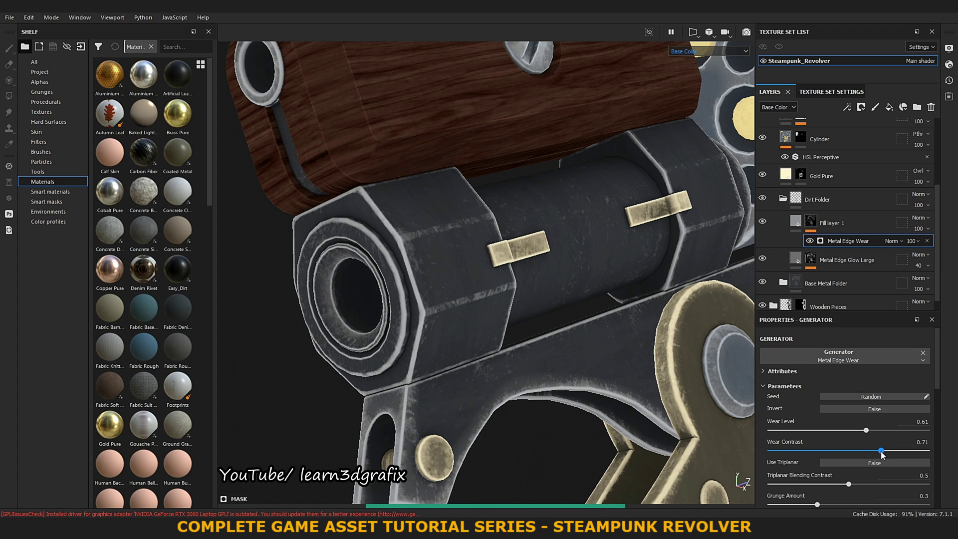
{"action": "left_click", "coordinate": [885, 463]}
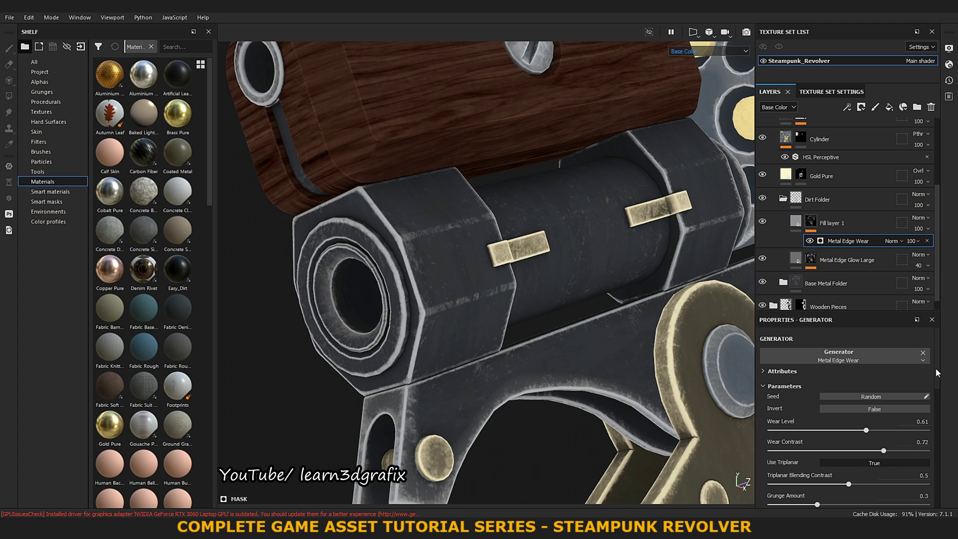
{"action": "left_click_drag", "start_coordinate": [937, 366], "coordinate": [942, 411]}
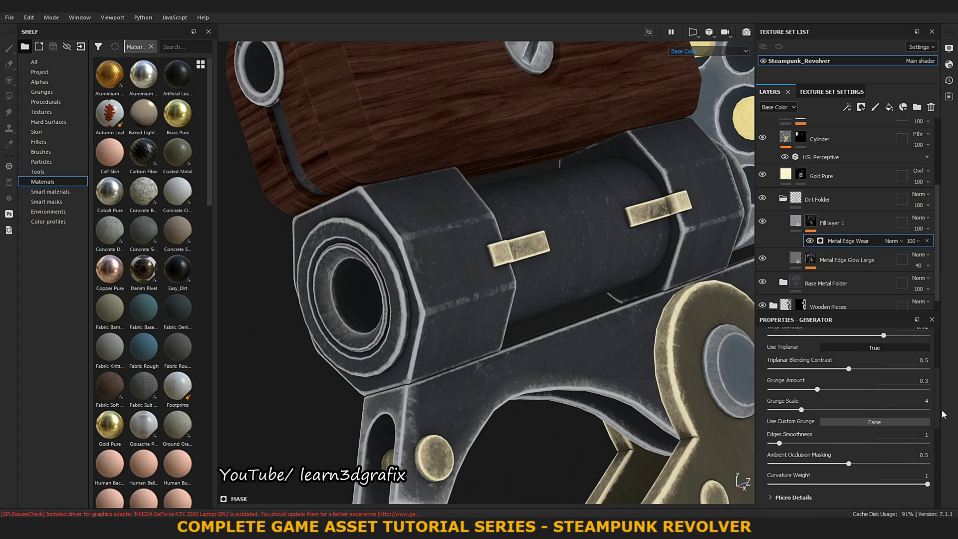
{"action": "left_click_drag", "start_coordinate": [851, 369], "coordinate": [863, 369]}
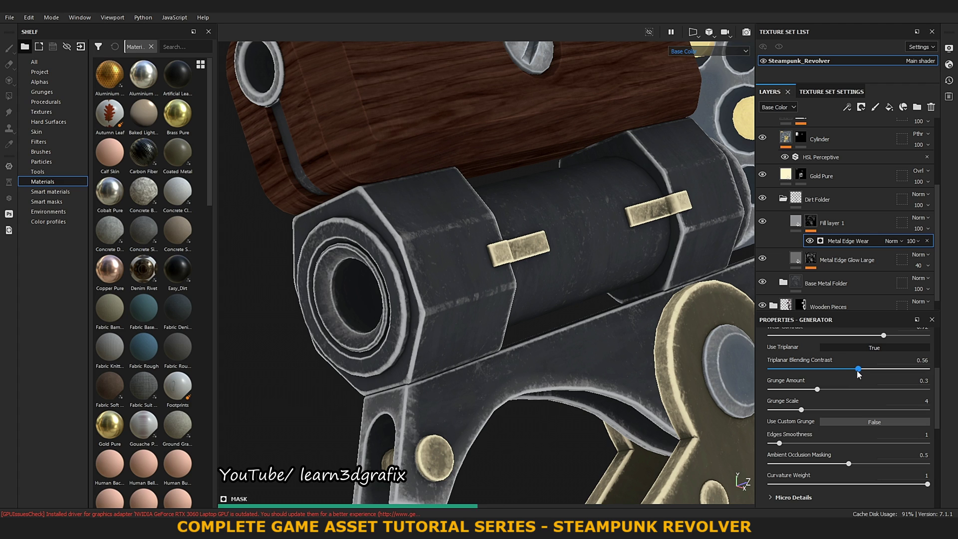
- Remove the edge wear grunge, lower Ambient Occlusion Masking to 0.16, and expand Micro Details
{"action": "mouse_move", "coordinate": [818, 389]}
{"action": "left_mouse_down"}
{"action": "mouse_move", "coordinate": [832, 388]}
{"action": "mouse_move", "coordinate": [745, 397]}
{"action": "left_mouse_up"}
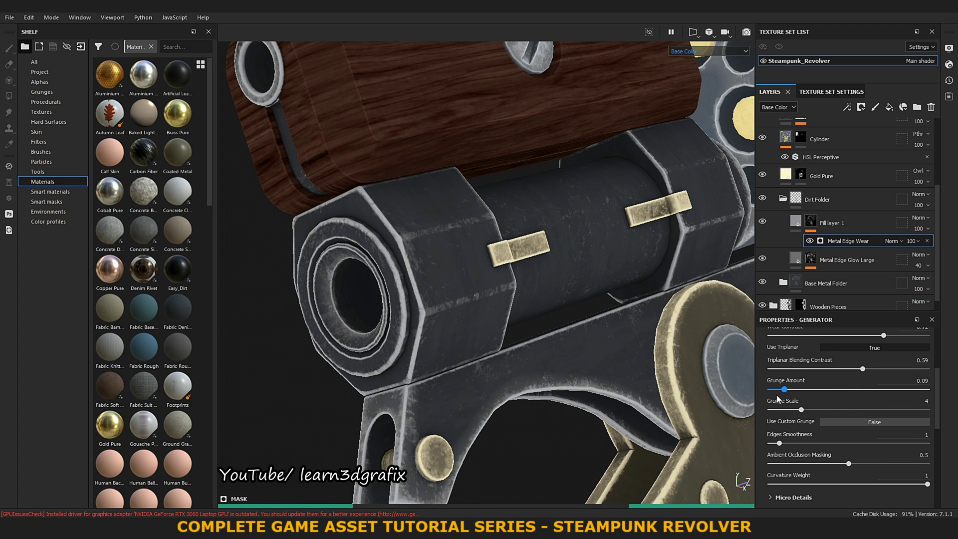
{"action": "left_click_drag", "start_coordinate": [941, 410], "coordinate": [942, 433]}
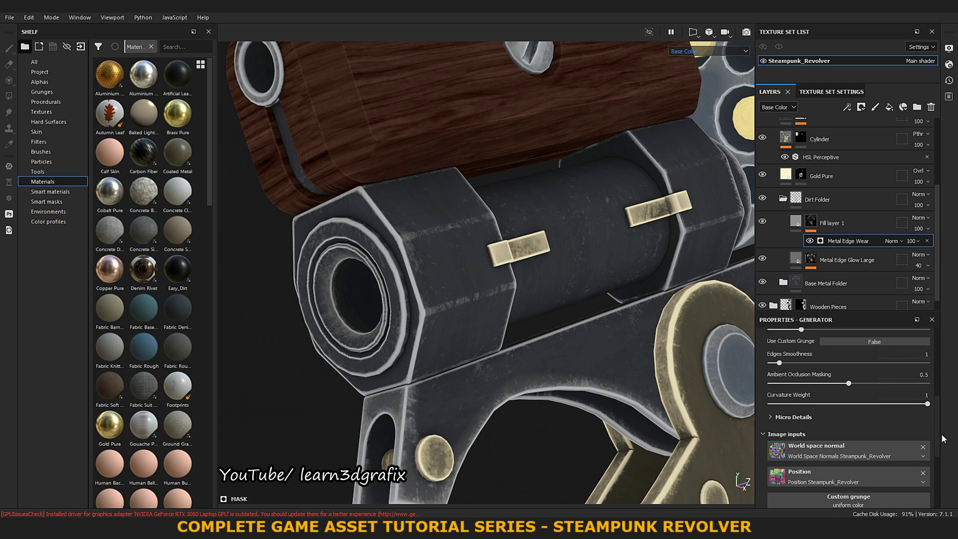
{"action": "mouse_move", "coordinate": [779, 343]}
{"action": "left_mouse_down"}
{"action": "mouse_move", "coordinate": [810, 344]}
{"action": "mouse_move", "coordinate": [724, 350]}
{"action": "left_mouse_up"}
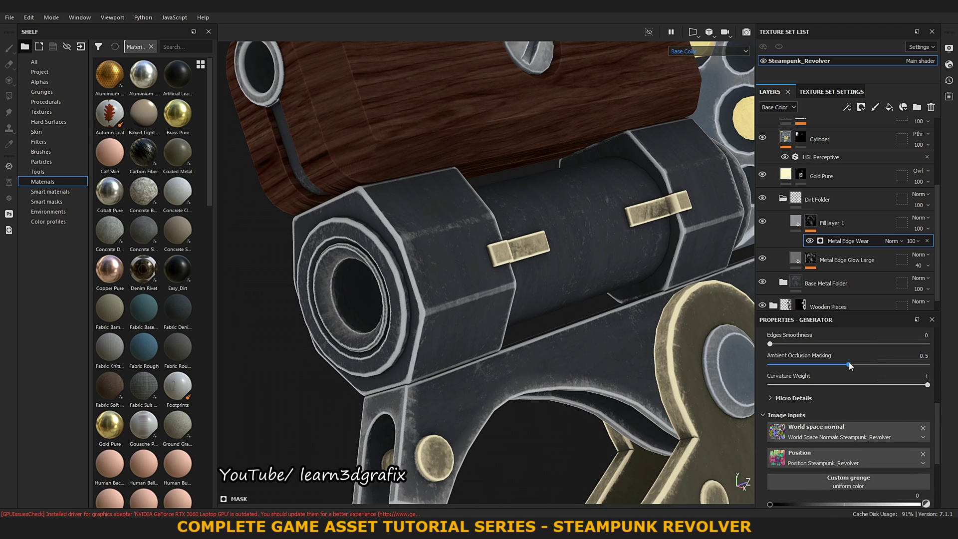
{"action": "left_click_drag", "start_coordinate": [849, 365], "coordinate": [880, 364]}
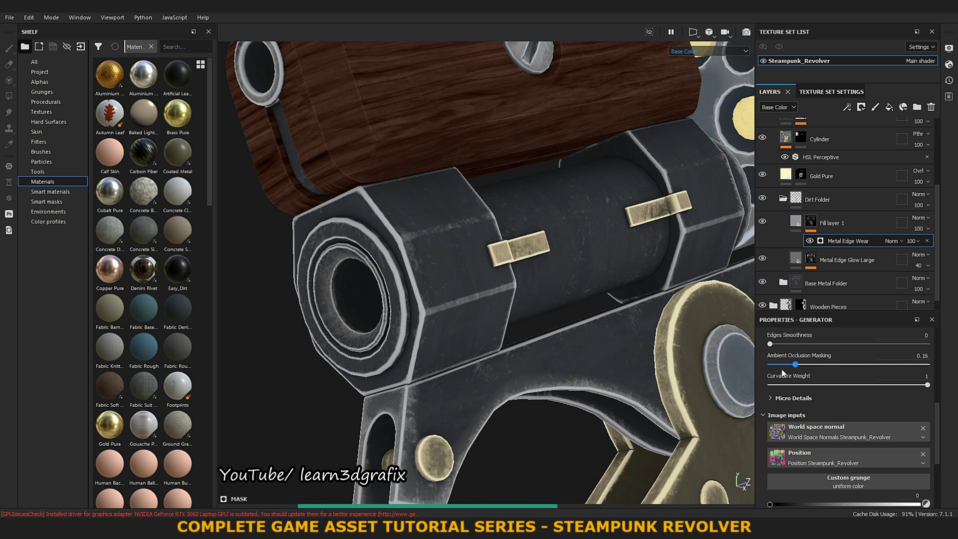
{"action": "left_click", "coordinate": [793, 398]}
{"action": "scroll", "coordinate": [783, 378], "scroll_direction": "down", "scroll_amount": 1}
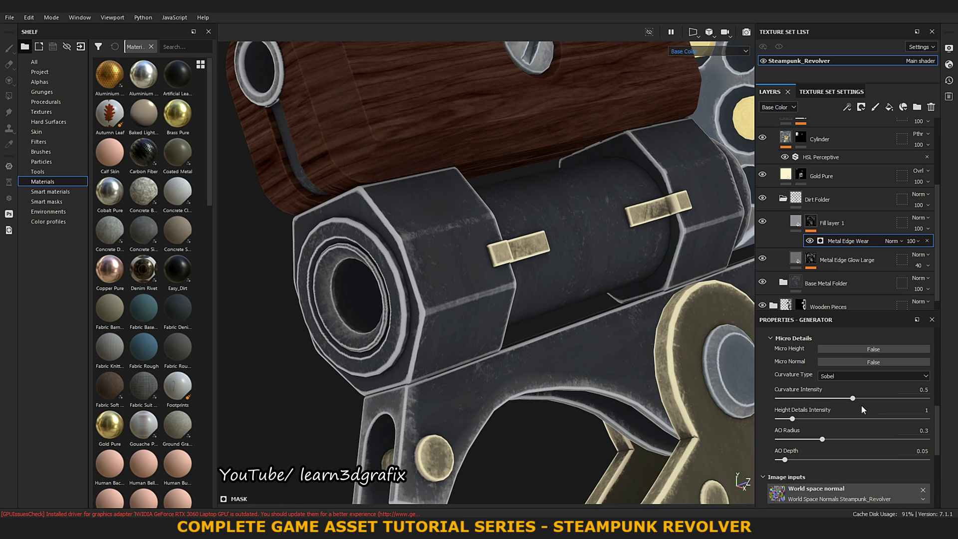
{"action": "scroll", "coordinate": [861, 405], "scroll_direction": "down", "scroll_amount": 2}
{"action": "scroll", "coordinate": [862, 405], "scroll_direction": "down", "scroll_amount": 2}
{"action": "scroll", "coordinate": [861, 406], "scroll_direction": "up", "scroll_amount": 2}
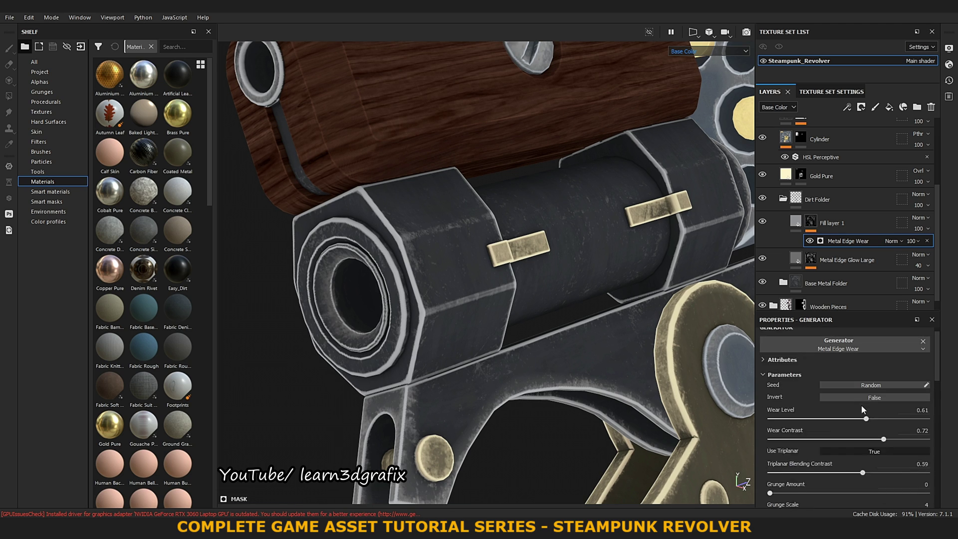
{"action": "left_click", "coordinate": [811, 222]}
- Add a fill effect to Fill layer 1's mask using the Grunge Dirt Scratchy texture
{"action": "right_click", "coordinate": [813, 224]}
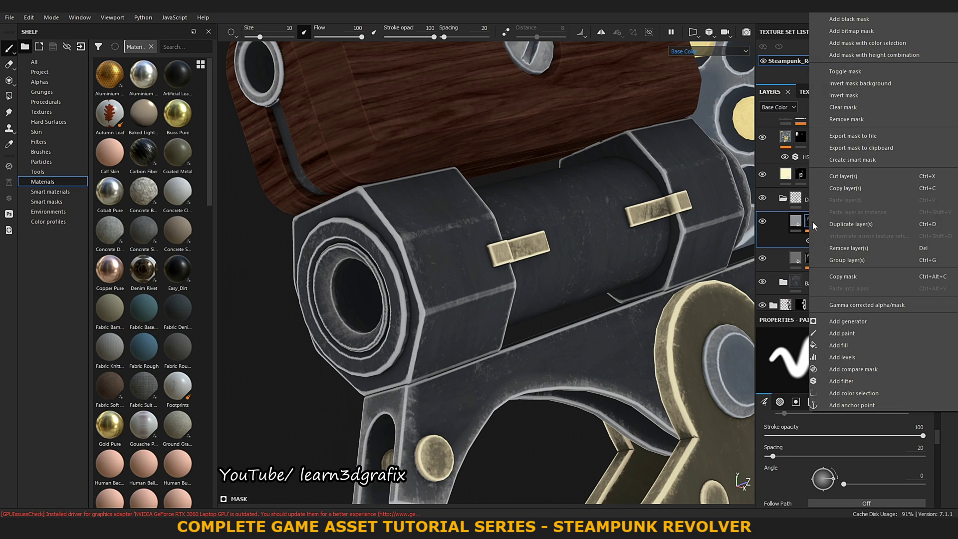
{"action": "left_click", "coordinate": [861, 343]}
{"action": "left_click", "coordinate": [874, 384]}
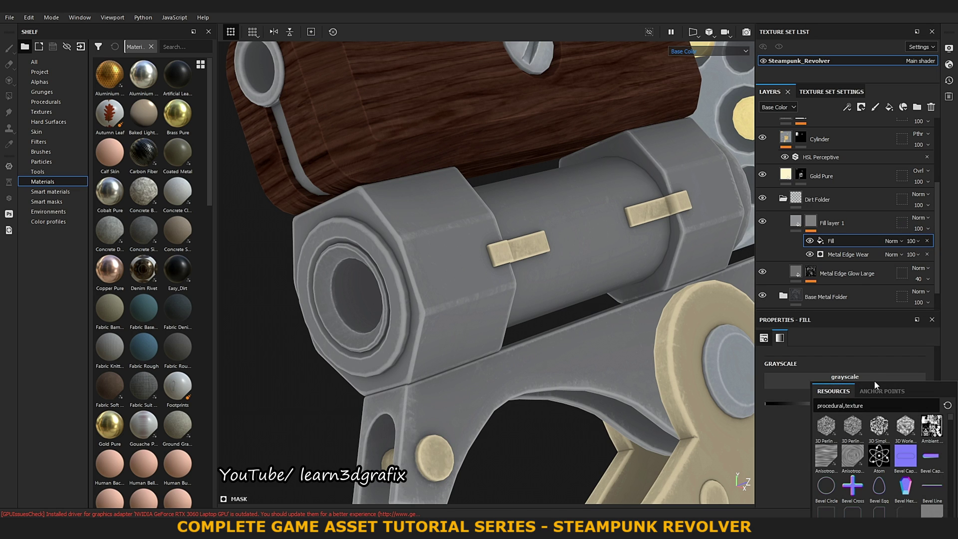
{"action": "type", "text": " grun"}
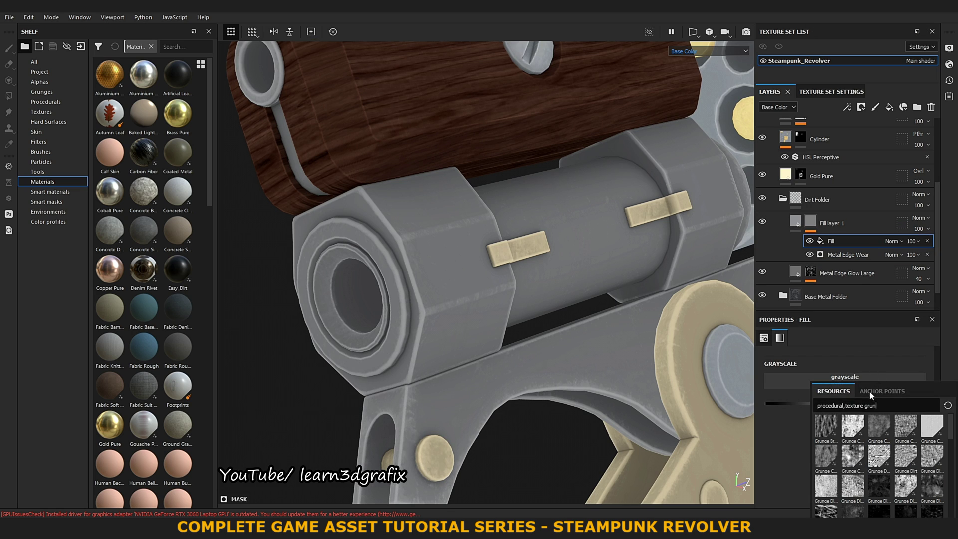
{"action": "type", "text": "ge dirt "}
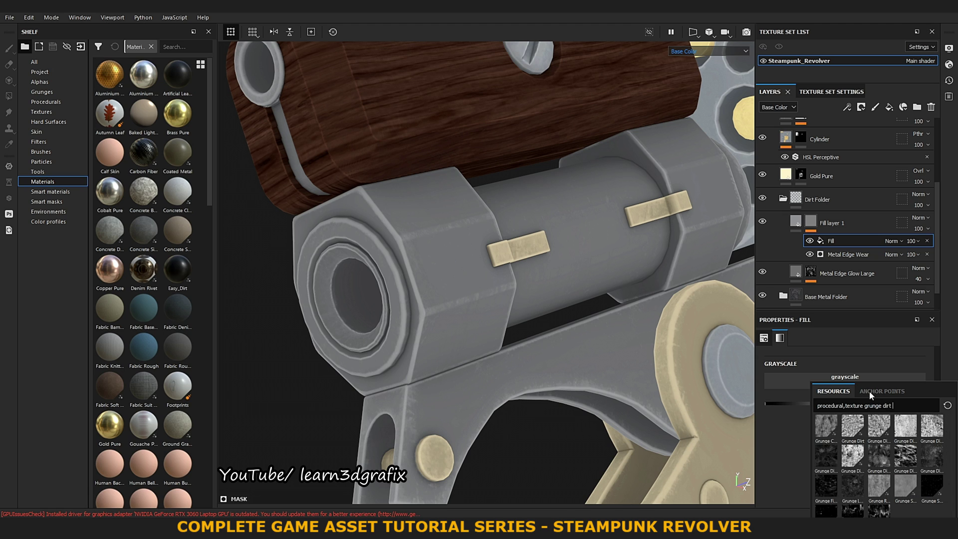
{"action": "type", "text": "scra"}
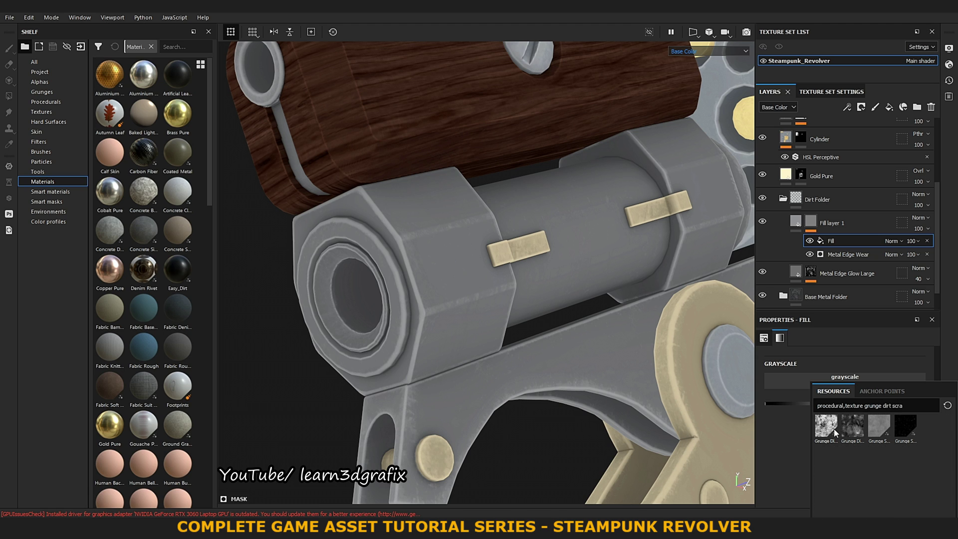
{"action": "left_click", "coordinate": [849, 426]}
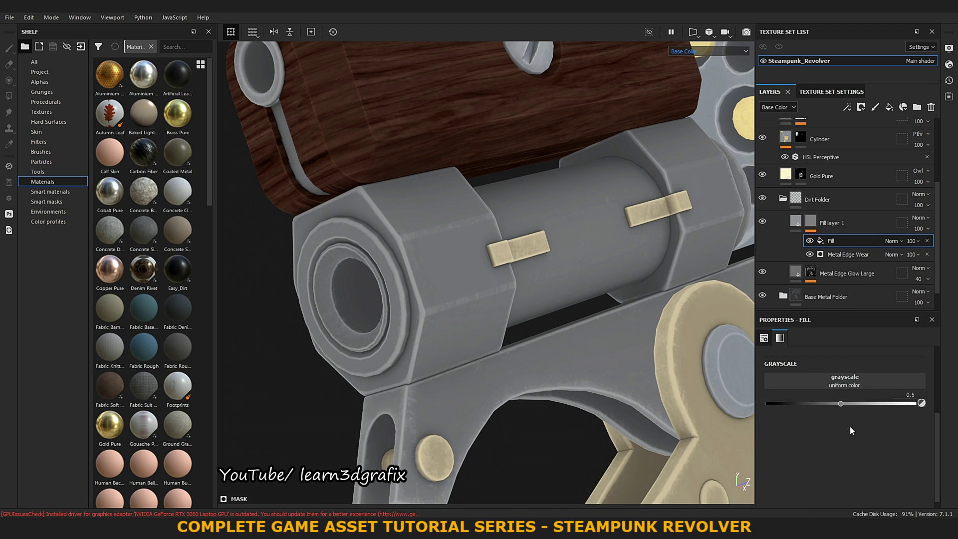
{"action": "mouse_move", "coordinate": [936, 423]}
{"action": "left_mouse_down"}
{"action": "mouse_move", "coordinate": [936, 411]}
{"action": "mouse_move", "coordinate": [940, 423]}
{"action": "left_mouse_up"}
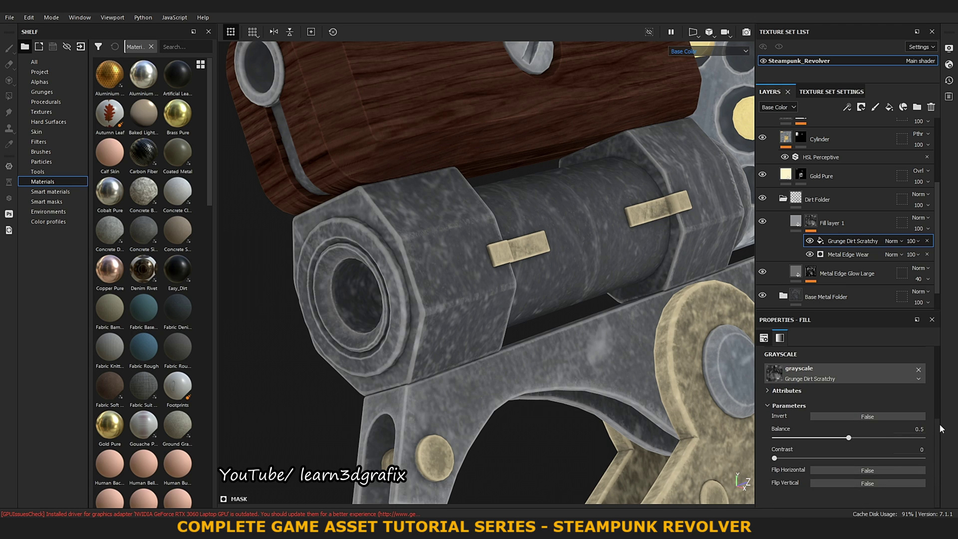
- Set the Grunge Dirt Scratchy effect to Subtract, comparing it on and off around the barrel
{"action": "left_click", "coordinate": [901, 238]}
{"action": "left_click", "coordinate": [912, 130]}
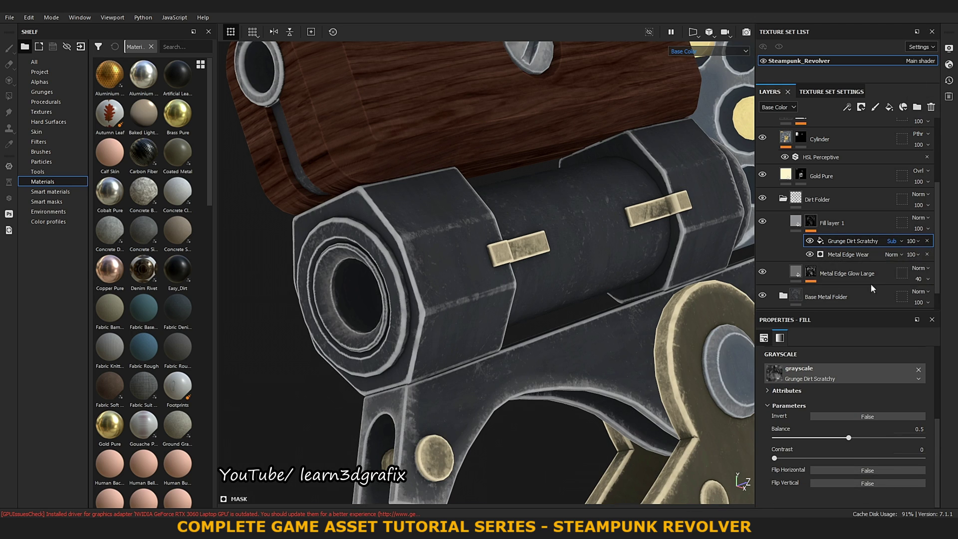
{"action": "left_click", "coordinate": [810, 241]}
{"action": "scroll", "coordinate": [499, 297], "scroll_direction": "up", "scroll_amount": 5}
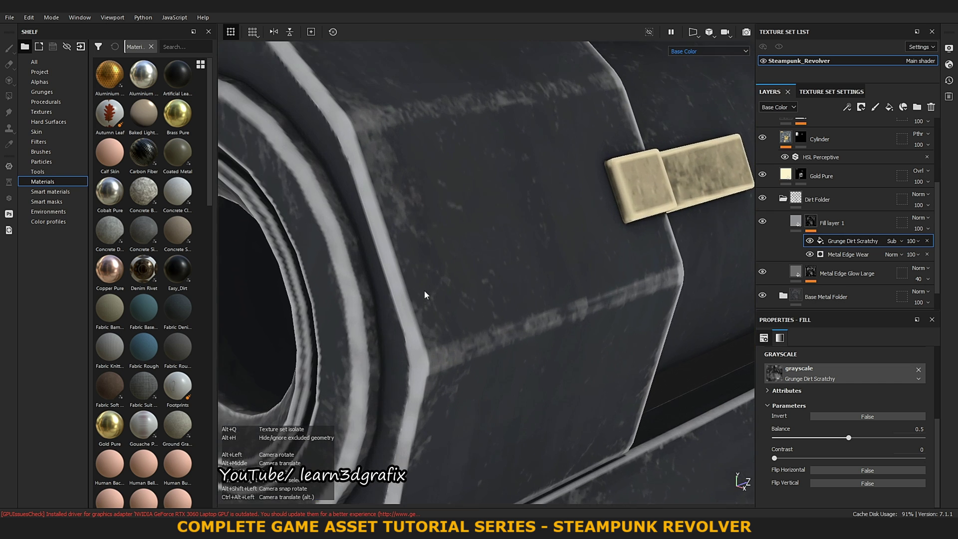
{"action": "mouse_move", "coordinate": [499, 297]}
{"action": "left_mouse_down", "text": "alt"}
{"action": "mouse_move", "coordinate": [479, 261]}
{"action": "mouse_move", "coordinate": [582, 283]}
{"action": "left_mouse_up", "text": "alt"}
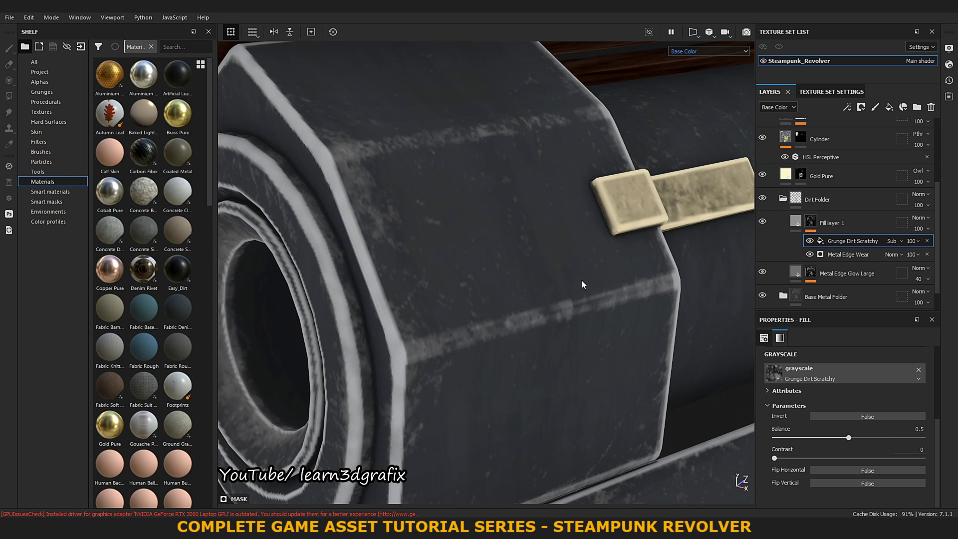
{"action": "left_click", "coordinate": [810, 241]}
{"action": "scroll", "coordinate": [616, 314], "scroll_direction": "down", "scroll_amount": 5}
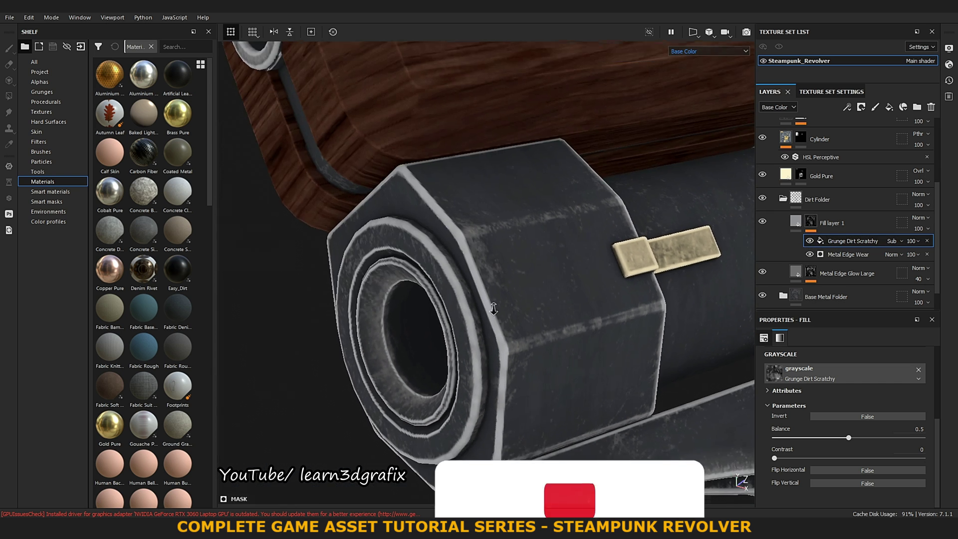
{"action": "scroll", "coordinate": [471, 300], "scroll_direction": "up", "scroll_amount": 2}
{"action": "left_click_drag", "start_coordinate": [471, 299], "coordinate": [549, 325], "text": "alt"}
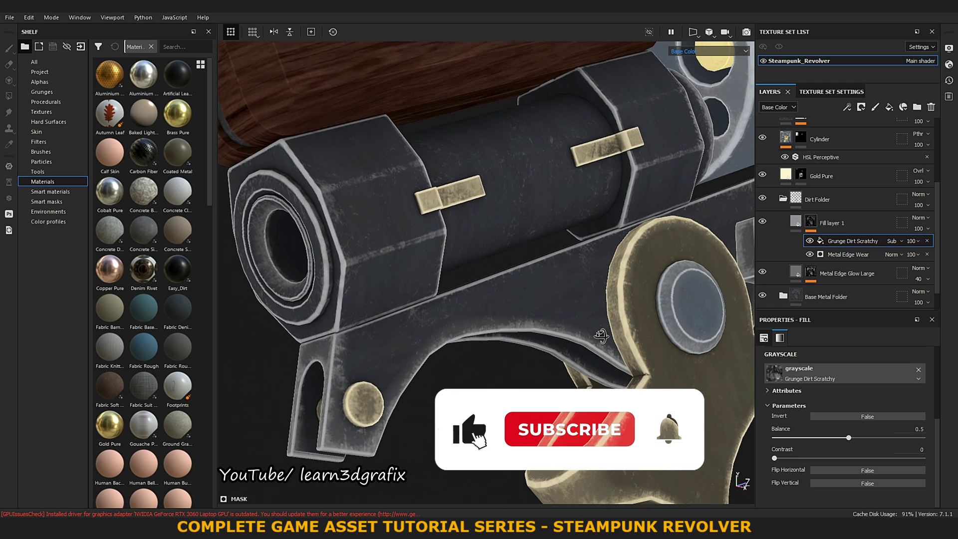
{"action": "middle_click_drag", "start_coordinate": [549, 324], "coordinate": [603, 338], "text": "alt"}
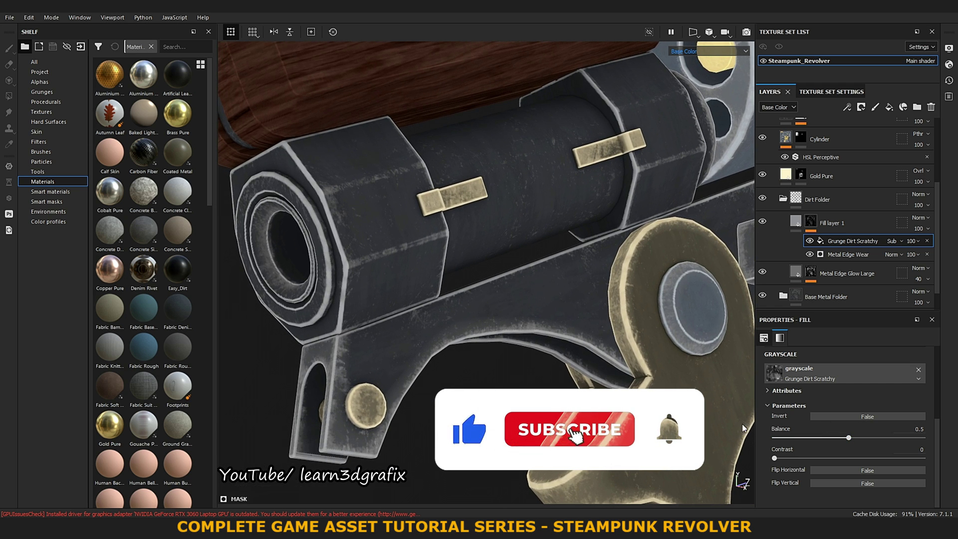
{"action": "right_click_drag", "start_coordinate": [603, 339], "coordinate": [412, 304], "text": "alt"}
- Set grunge balance to 0.46, view full Material, and start renaming the layer Metal Edge Highlights
{"action": "mouse_move", "coordinate": [849, 437]}
{"action": "left_mouse_down"}
{"action": "mouse_move", "coordinate": [864, 438]}
{"action": "mouse_move", "coordinate": [824, 437]}
{"action": "mouse_move", "coordinate": [842, 437]}
{"action": "left_mouse_up"}
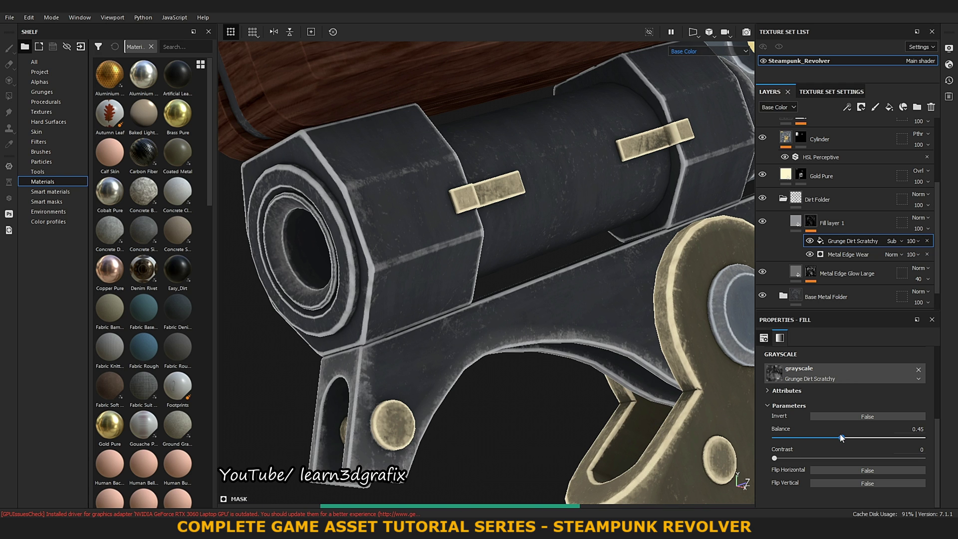
{"action": "left_click_drag", "start_coordinate": [449, 299], "coordinate": [467, 293], "text": "alt"}
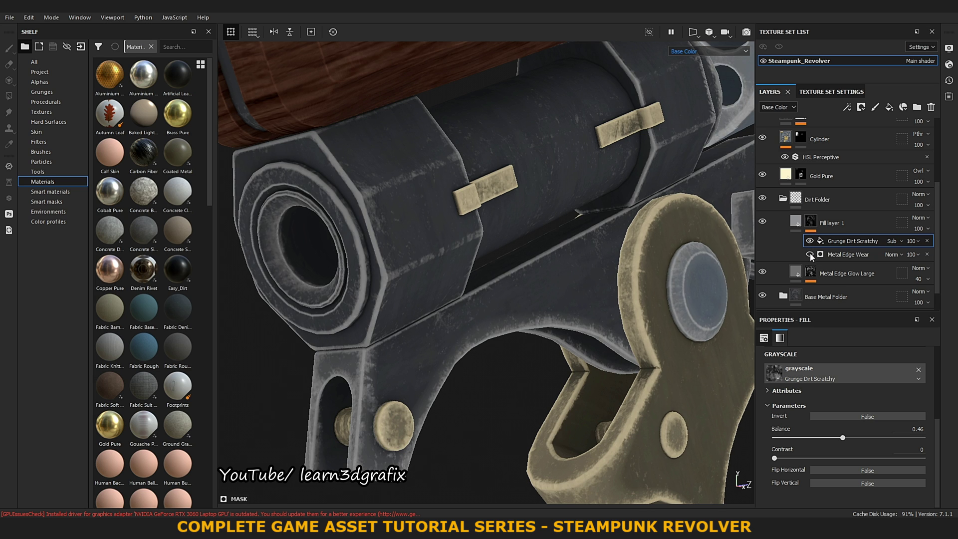
{"action": "mouse_move", "coordinate": [729, 150]}
{"action": "left_mouse_down", "text": "alt"}
{"action": "mouse_move", "coordinate": [704, 60]}
{"action": "mouse_move", "coordinate": [482, 233]}
{"action": "left_mouse_up", "text": "alt"}
{"action": "left_click", "coordinate": [708, 51]}
{"action": "left_click", "coordinate": [699, 60]}
{"action": "right_click_drag", "start_coordinate": [483, 233], "coordinate": [584, 232], "text": "alt"}
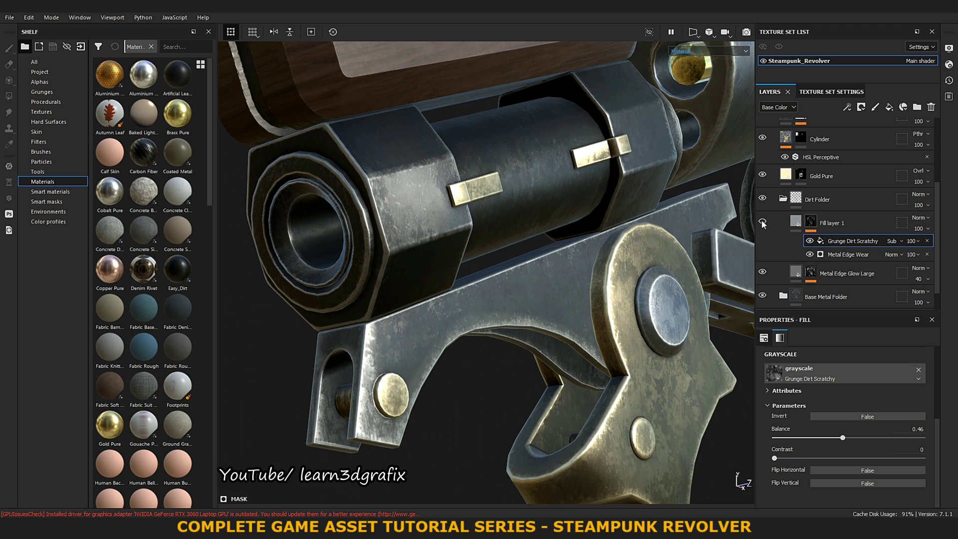
{"action": "left_click", "coordinate": [763, 224]}
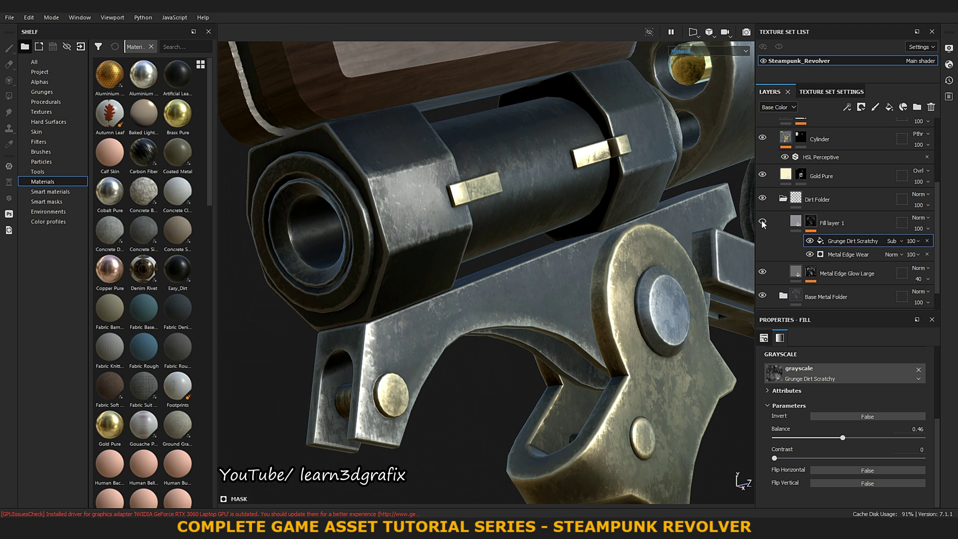
{"action": "left_click", "coordinate": [762, 223]}
{"action": "double_click", "coordinate": [836, 222]}
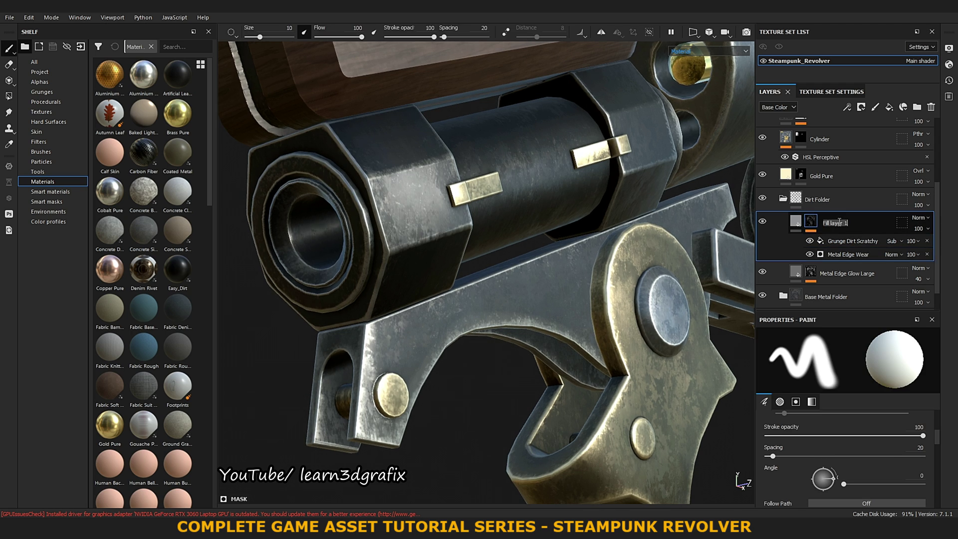
{"action": "type", "text": "Metal Ed"}
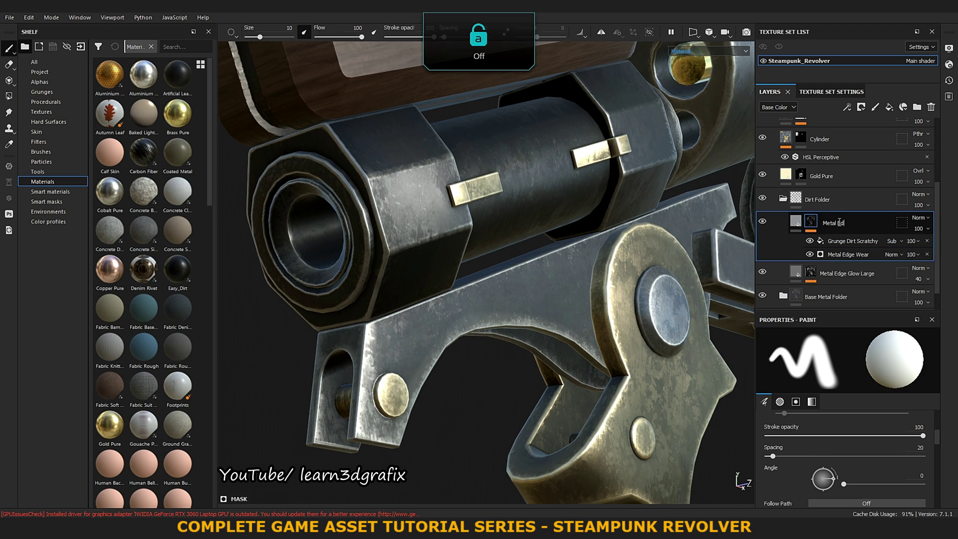
{"action": "type", "text": "ge Highlights"}
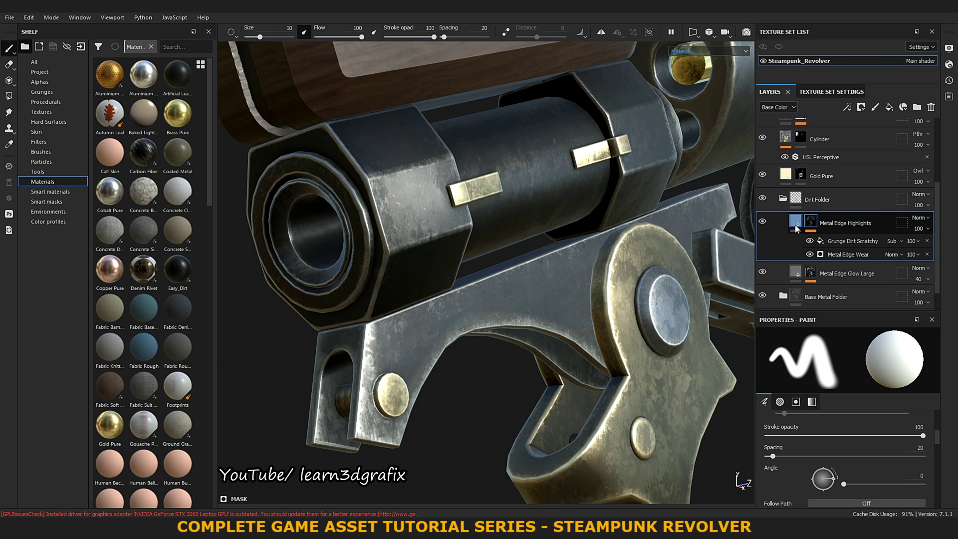
- Add a fill layer with height, roughness and normal disabled, metallic 1 and black base colour
{"action": "left_click", "coordinate": [795, 225]}
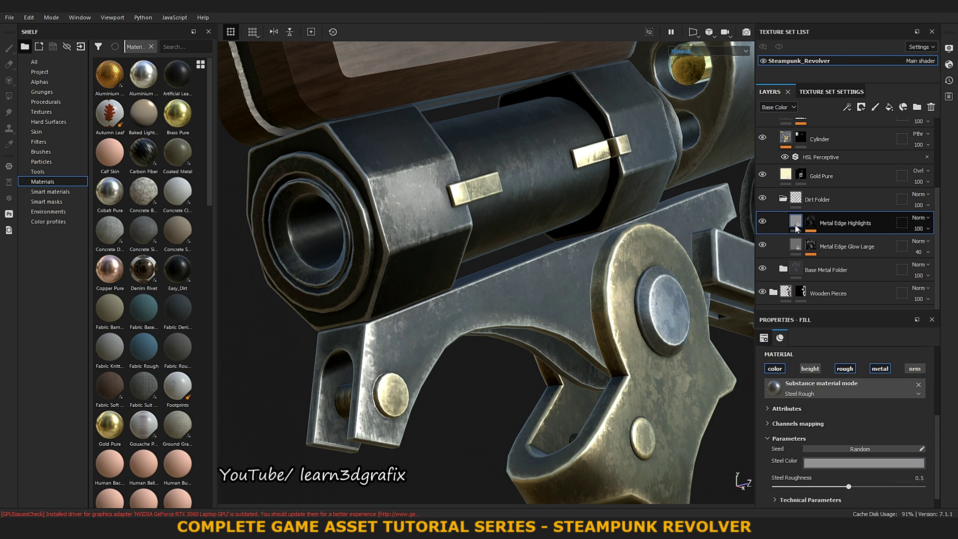
{"action": "left_click", "coordinate": [889, 107]}
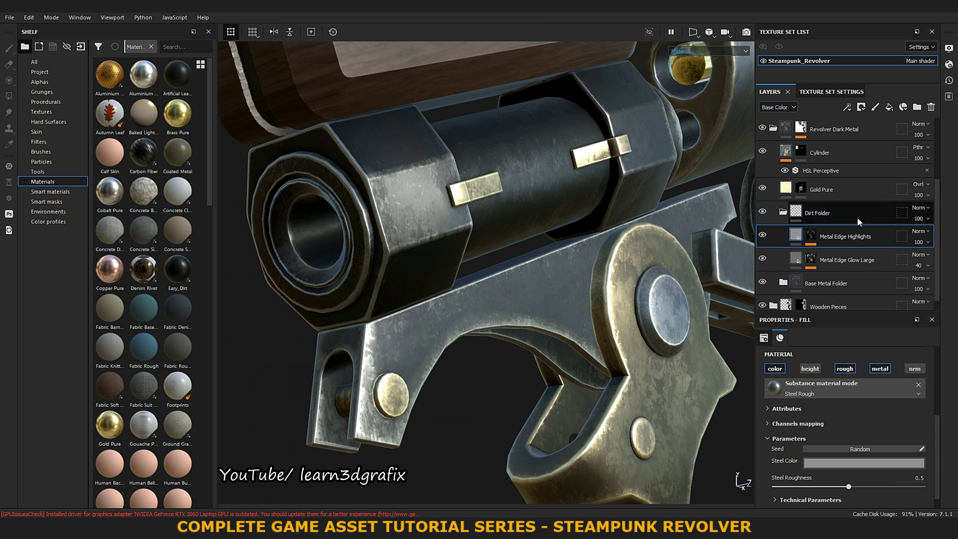
{"action": "left_click", "coordinate": [811, 370]}
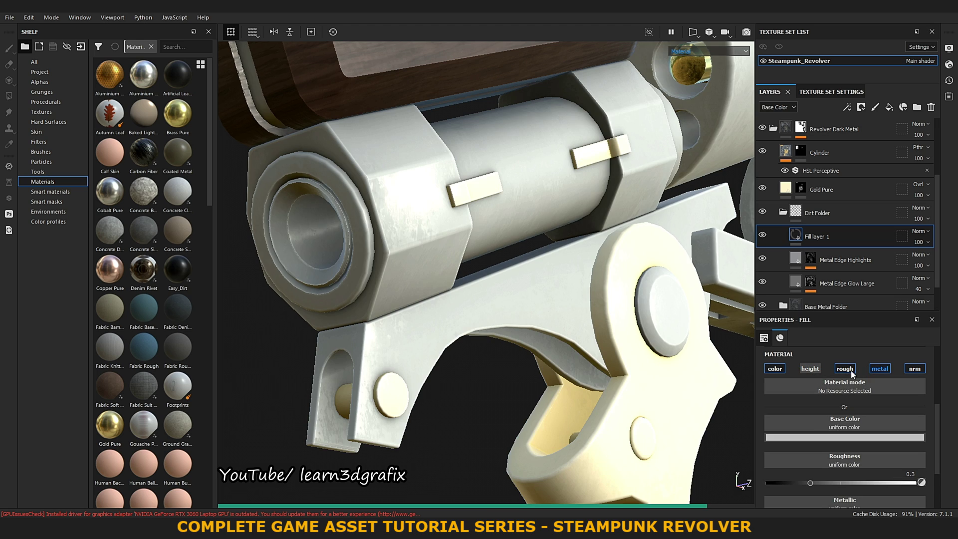
{"action": "left_click", "coordinate": [915, 369]}
{"action": "left_click", "coordinate": [845, 368]}
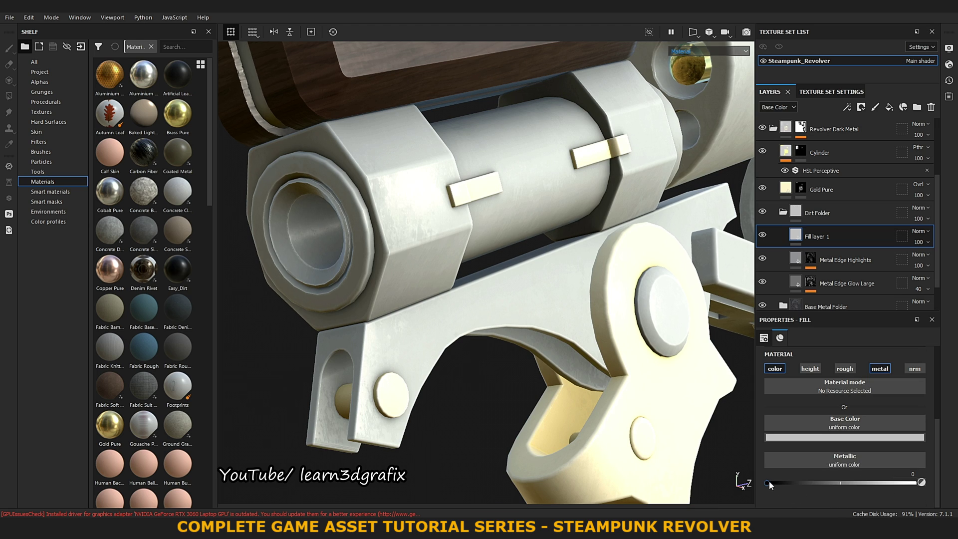
{"action": "left_click_drag", "start_coordinate": [769, 483], "coordinate": [938, 472]}
{"action": "left_click", "coordinate": [845, 438]}
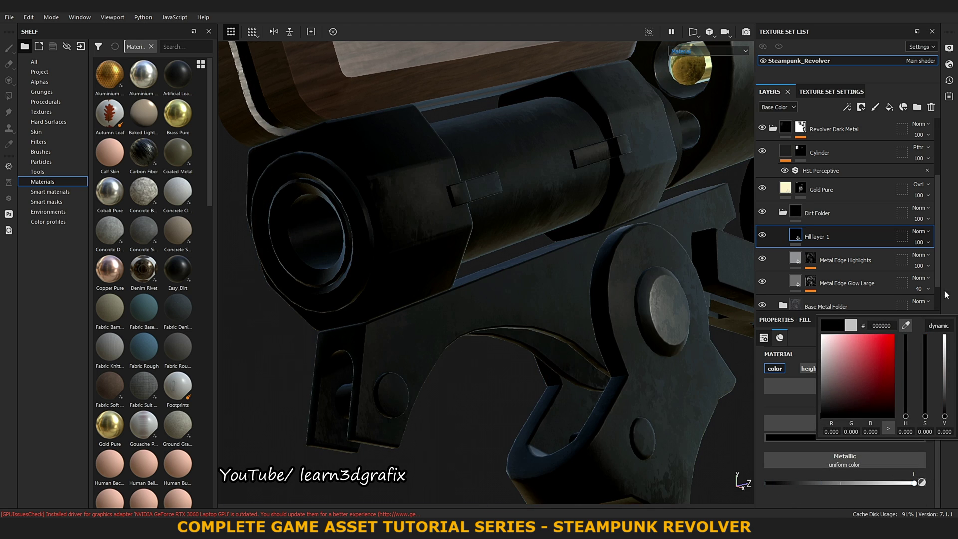
- Give the new fill layer a black mask and add a generator to it
{"action": "right_click", "coordinate": [798, 239]}
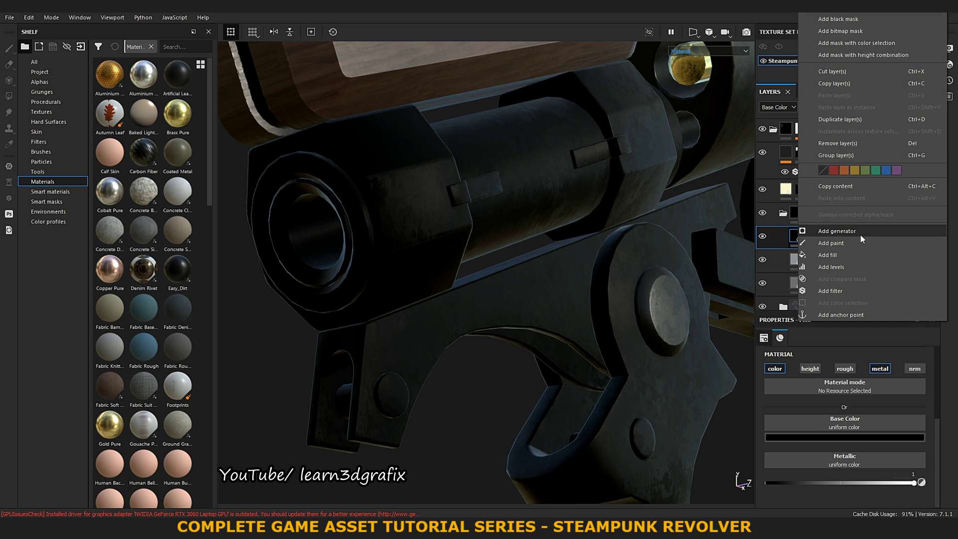
{"action": "left_click", "coordinate": [868, 18]}
{"action": "right_click", "coordinate": [812, 238]}
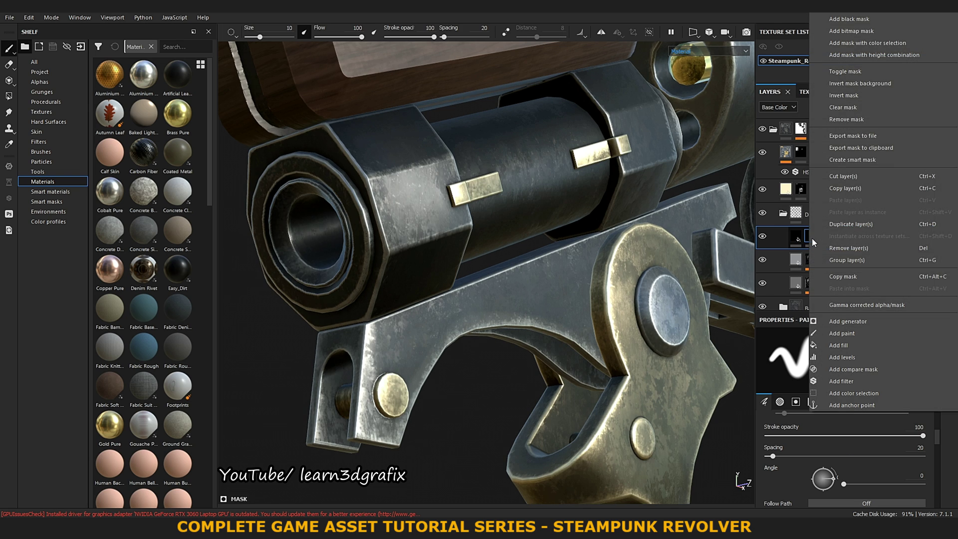
{"action": "left_click", "coordinate": [879, 325]}
{"action": "left_click", "coordinate": [895, 354]}
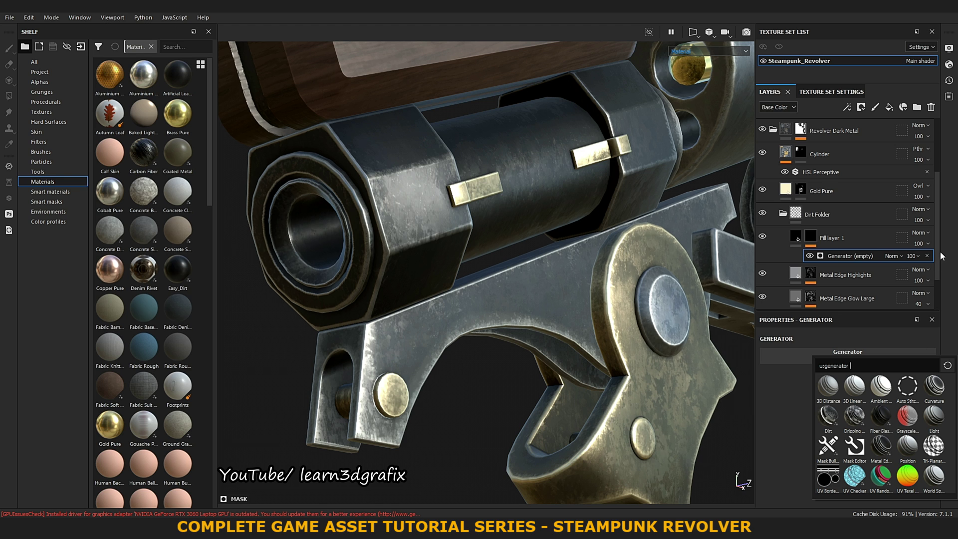
- Use Mask Builder - Legacy as the generator and view the base colour channel to compare
{"action": "left_click", "coordinate": [828, 447]}
{"action": "left_click", "coordinate": [708, 50]}
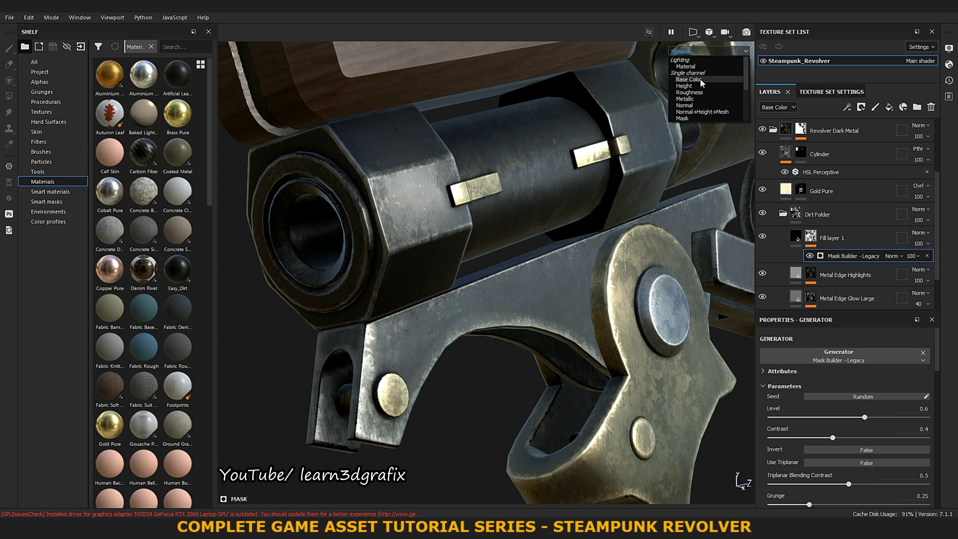
{"action": "left_click", "coordinate": [700, 79]}
{"action": "mouse_move", "coordinate": [557, 328]}
{"action": "left_mouse_down", "text": "alt"}
{"action": "mouse_move", "coordinate": [451, 208]}
{"action": "mouse_move", "coordinate": [511, 268]}
{"action": "mouse_move", "coordinate": [793, 256]}
{"action": "left_mouse_up", "text": "alt"}
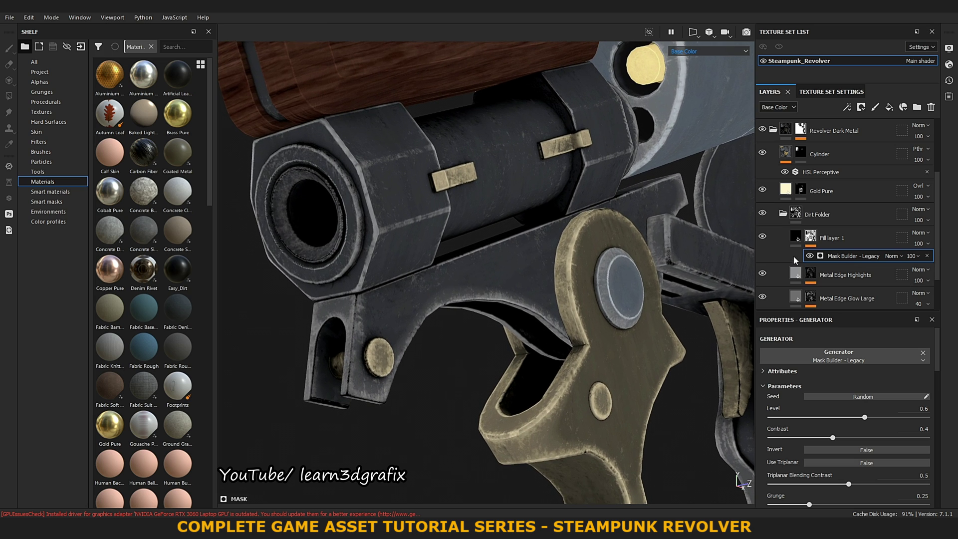
{"action": "left_click", "coordinate": [810, 256]}
{"action": "scroll", "coordinate": [811, 260], "scroll_direction": "down", "scroll_amount": 1}
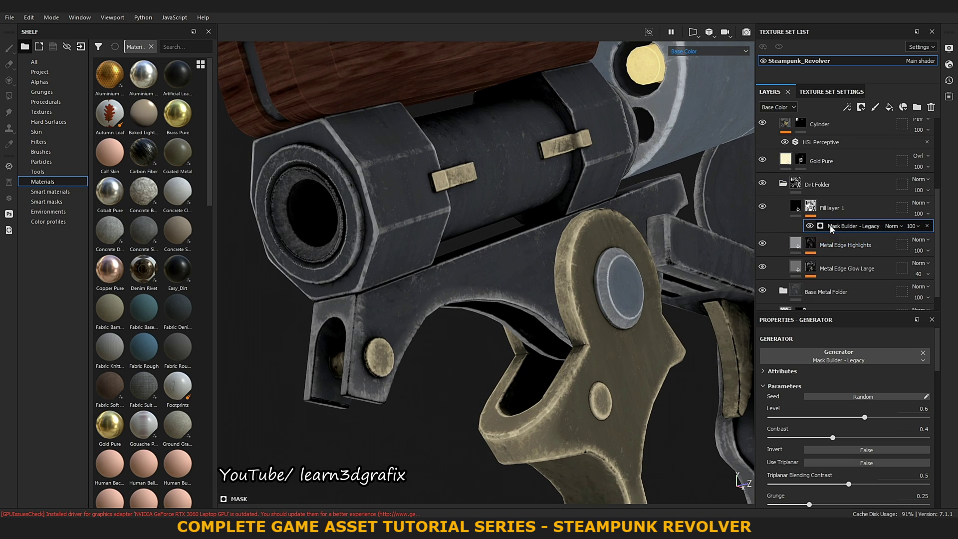
- Lower the mask level to reveal more dirt and set the Grunge amount to 0.34
{"action": "mouse_move", "coordinate": [863, 418]}
{"action": "left_mouse_down"}
{"action": "mouse_move", "coordinate": [814, 418]}
{"action": "mouse_move", "coordinate": [824, 417]}
{"action": "mouse_move", "coordinate": [820, 438]}
{"action": "mouse_move", "coordinate": [793, 437]}
{"action": "left_mouse_up"}
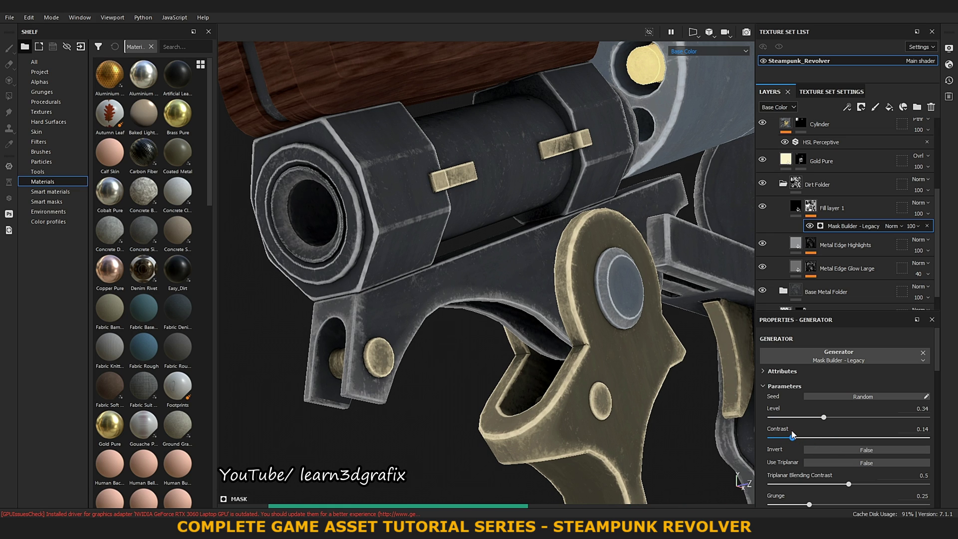
{"action": "scroll", "coordinate": [940, 369], "scroll_direction": "down", "scroll_amount": 1}
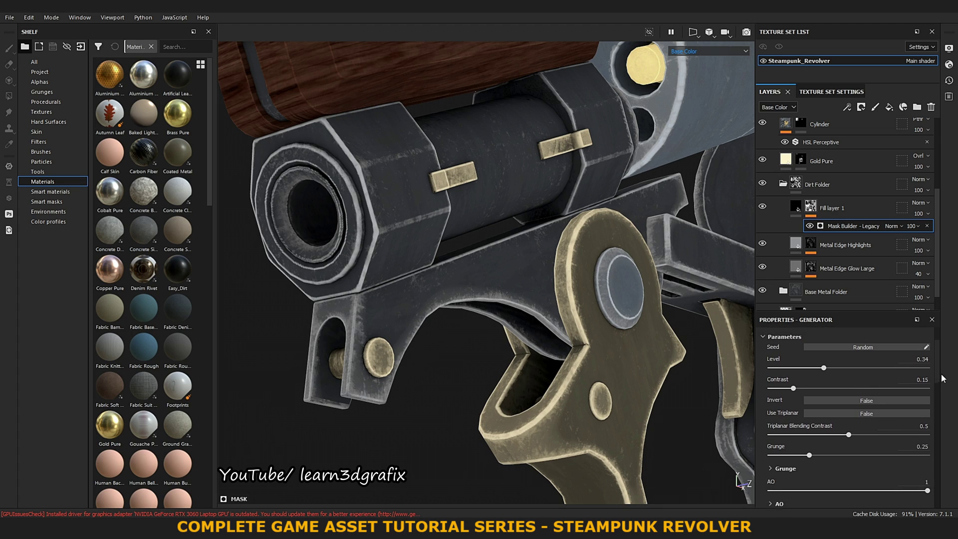
{"action": "scroll", "coordinate": [940, 375], "scroll_direction": "down", "scroll_amount": 1}
{"action": "scroll", "coordinate": [941, 384], "scroll_direction": "down", "scroll_amount": 1}
{"action": "scroll", "coordinate": [943, 390], "scroll_direction": "down", "scroll_amount": 1}
{"action": "scroll", "coordinate": [943, 390], "scroll_direction": "down", "scroll_amount": 1}
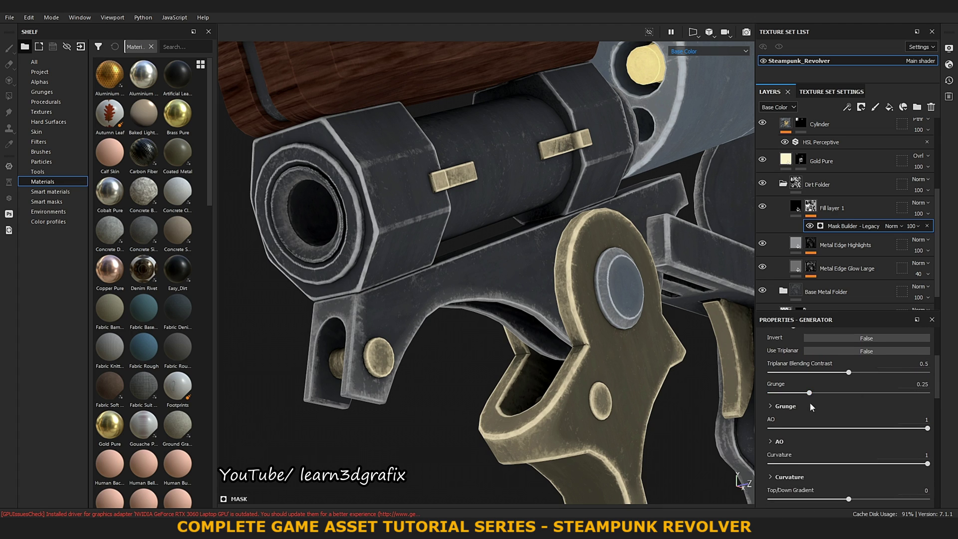
{"action": "mouse_move", "coordinate": [814, 392]}
{"action": "left_mouse_down"}
{"action": "mouse_move", "coordinate": [837, 394]}
{"action": "mouse_move", "coordinate": [827, 392]}
{"action": "left_mouse_up"}
{"action": "scroll", "coordinate": [827, 393], "scroll_direction": "down", "scroll_amount": 1}
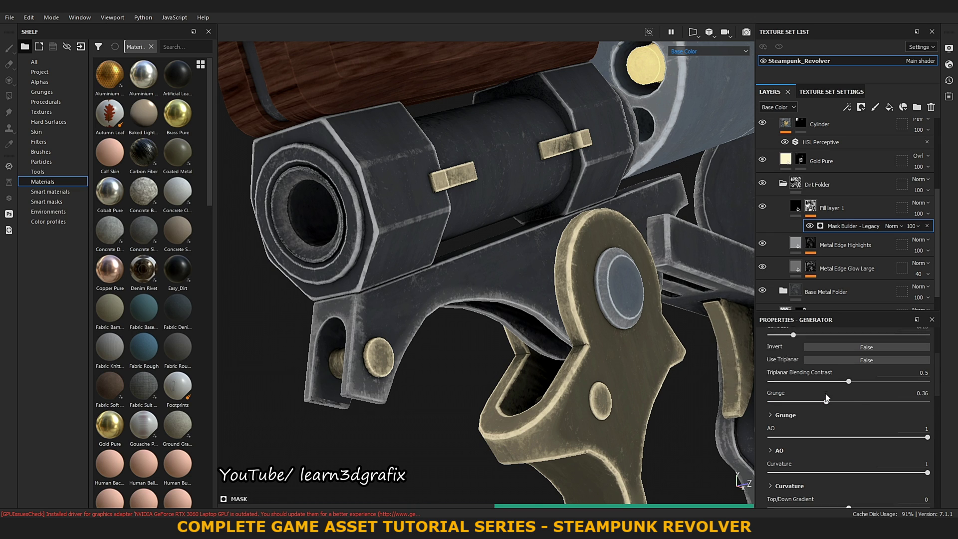
{"action": "left_click_drag", "start_coordinate": [826, 393], "coordinate": [821, 388]}
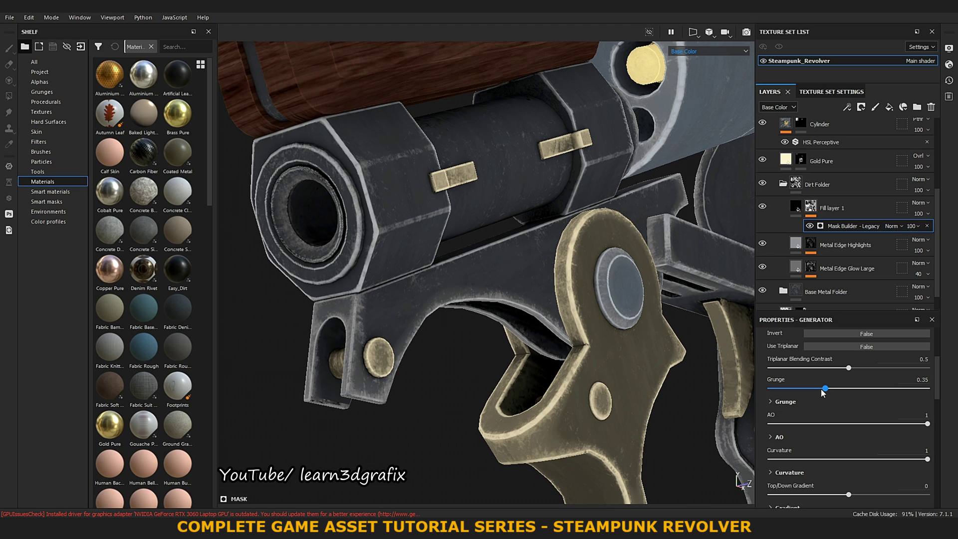
{"action": "left_click", "coordinate": [923, 384]}
{"action": "key", "text": "BackSpace"}
{"action": "type", "text": "4"}
{"action": "key", "text": "Return"}
- Lower the Curvature contribution to about 0.25 and expand Micro Details
{"action": "scroll", "coordinate": [937, 387], "scroll_direction": "up", "scroll_amount": 2}
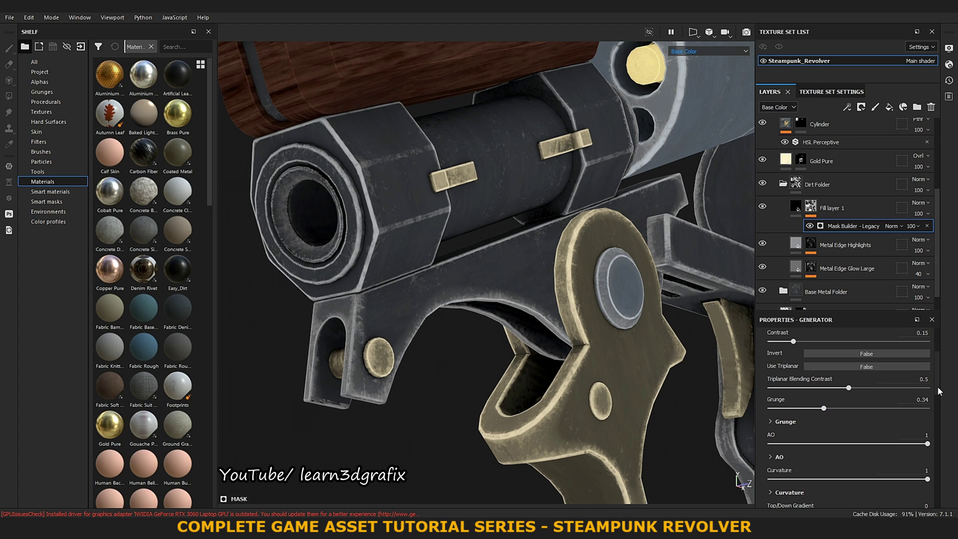
{"action": "scroll", "coordinate": [938, 390], "scroll_direction": "down", "scroll_amount": 2}
{"action": "scroll", "coordinate": [938, 399], "scroll_direction": "down", "scroll_amount": 2}
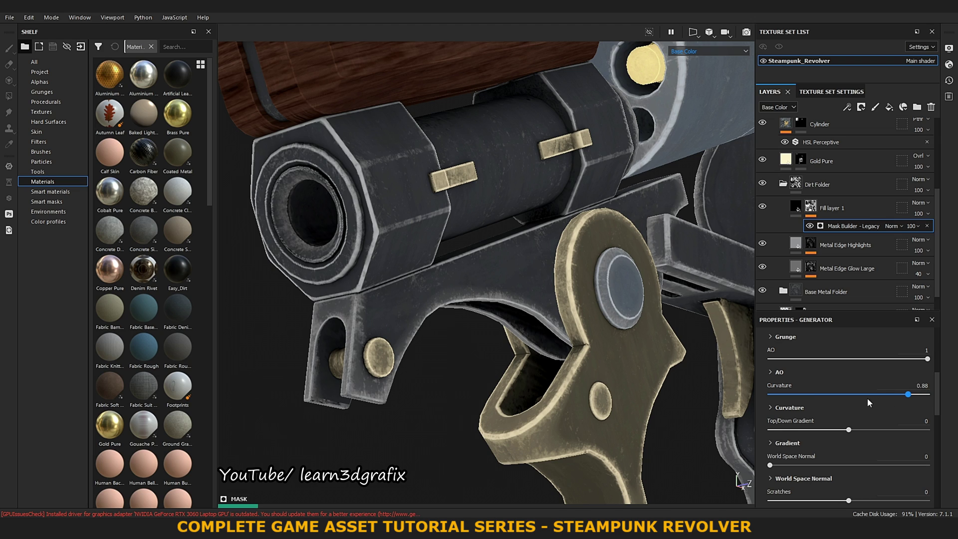
{"action": "mouse_move", "coordinate": [817, 393]}
{"action": "left_mouse_down"}
{"action": "mouse_move", "coordinate": [799, 391]}
{"action": "mouse_move", "coordinate": [812, 394]}
{"action": "left_mouse_up"}
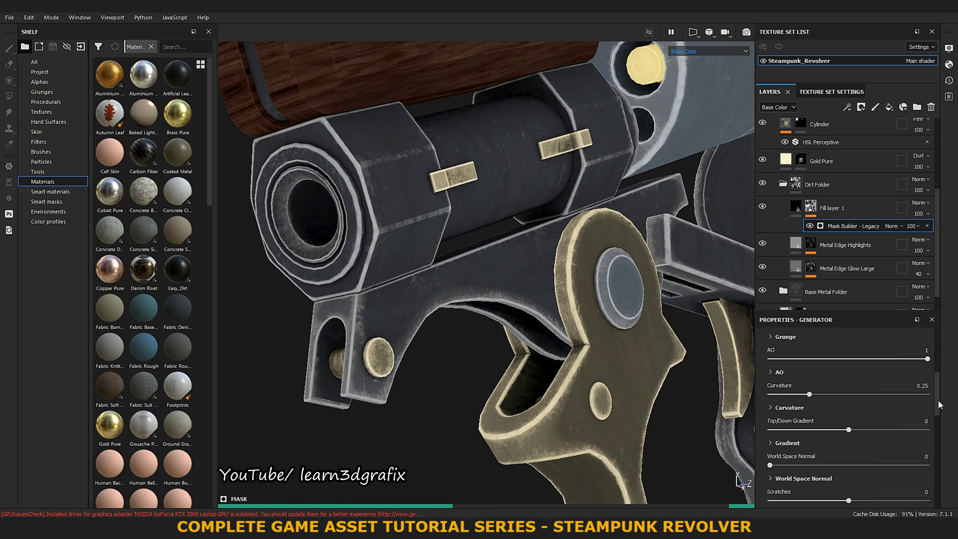
{"action": "left_click_drag", "start_coordinate": [938, 400], "coordinate": [939, 412]}
{"action": "left_click_drag", "start_coordinate": [936, 393], "coordinate": [942, 413]}
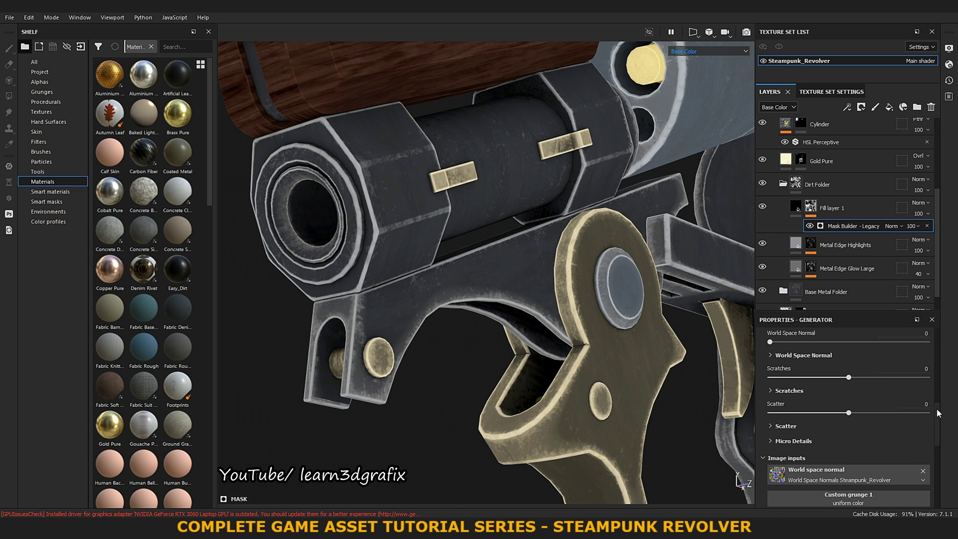
{"action": "left_click", "coordinate": [793, 441]}
{"action": "scroll", "coordinate": [843, 400], "scroll_direction": "down", "scroll_amount": 3}
{"action": "scroll", "coordinate": [843, 399], "scroll_direction": "down", "scroll_amount": 1}
{"action": "scroll", "coordinate": [843, 399], "scroll_direction": "up", "scroll_amount": 3}
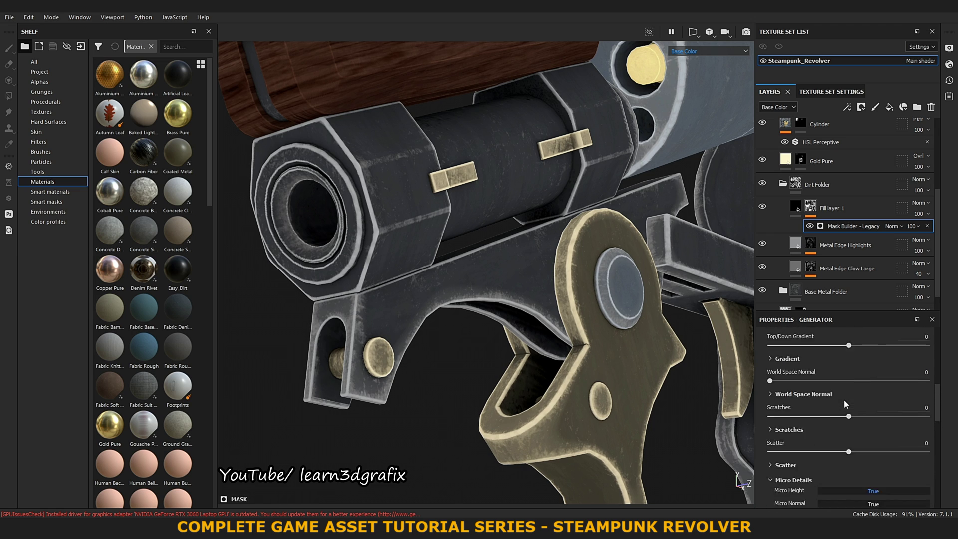
{"action": "scroll", "coordinate": [844, 399], "scroll_direction": "up", "scroll_amount": 3}
{"action": "scroll", "coordinate": [844, 399], "scroll_direction": "up", "scroll_amount": 3}
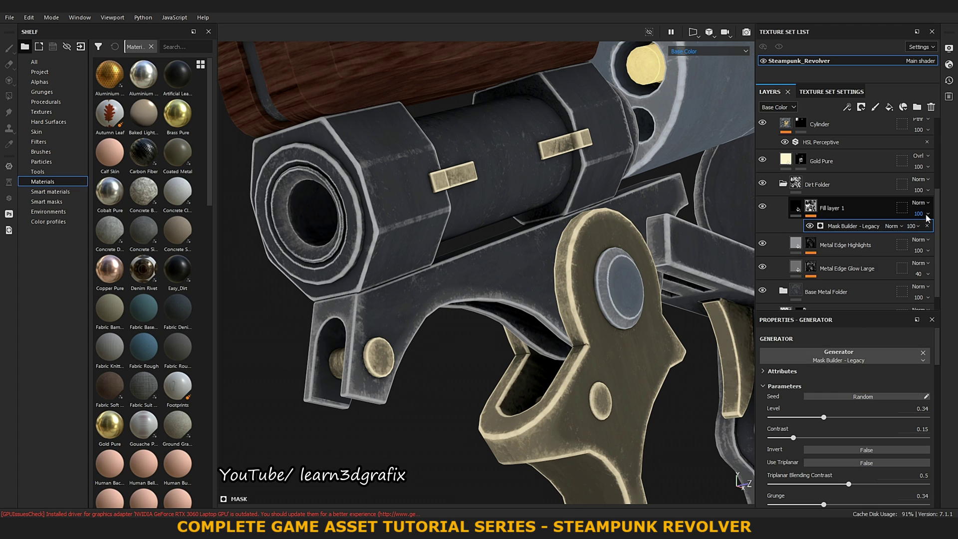
- Set Fill layer 1 opacity to 95 and rename it AO Dirt Black
{"action": "left_click", "coordinate": [918, 213]}
{"action": "left_click_drag", "start_coordinate": [951, 231], "coordinate": [919, 232]}
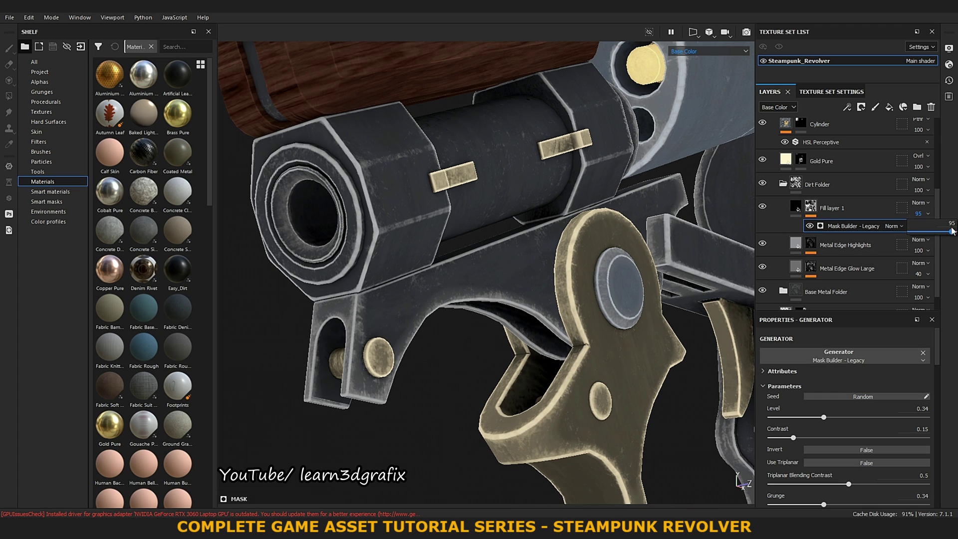
{"action": "left_click", "coordinate": [833, 209]}
{"action": "key", "text": "Caps_Lock"}
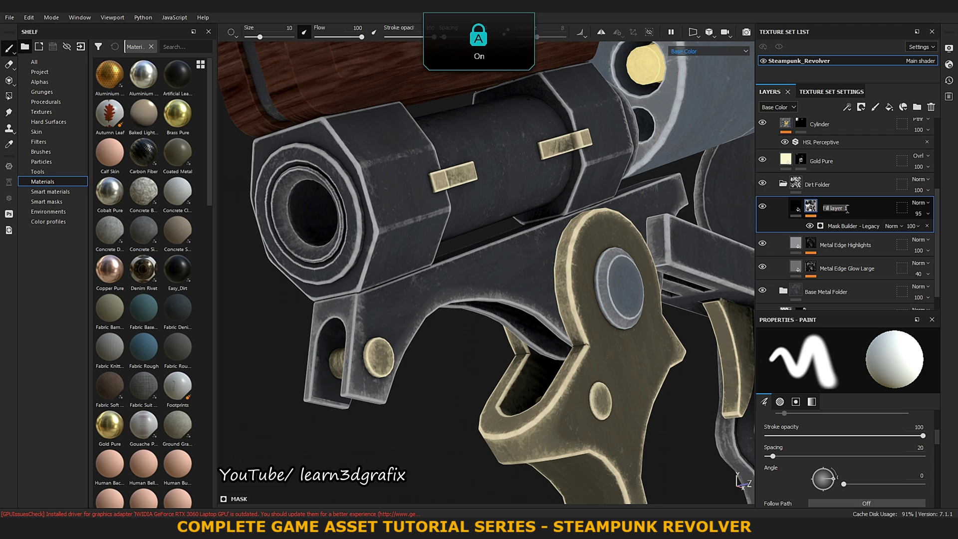
{"action": "type", "text": "AO D"}
{"action": "key", "text": "Caps_Lock"}
{"action": "type", "text": "irt"}
{"action": "key", "text": "Caps_Lock"}
{"action": "type", "text": "Black"}
{"action": "key", "text": "Return"}
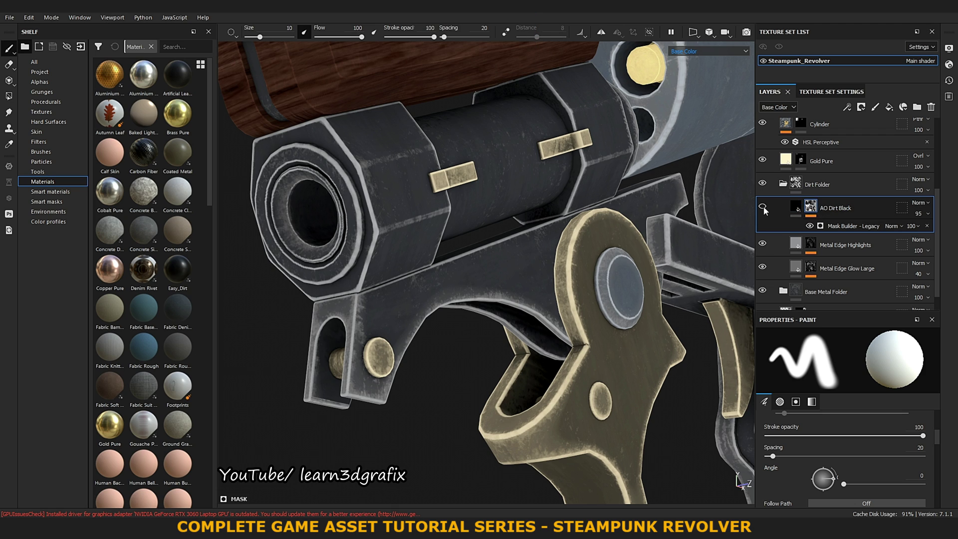
- Switch to full Material view and compare AO Dirt Black on and off from several angles
{"action": "left_click", "coordinate": [763, 207]}
{"action": "mouse_move", "coordinate": [599, 280]}
{"action": "left_mouse_down", "text": "alt"}
{"action": "mouse_move", "coordinate": [473, 288]}
{"action": "mouse_move", "coordinate": [434, 278]}
{"action": "left_mouse_up", "text": "alt"}
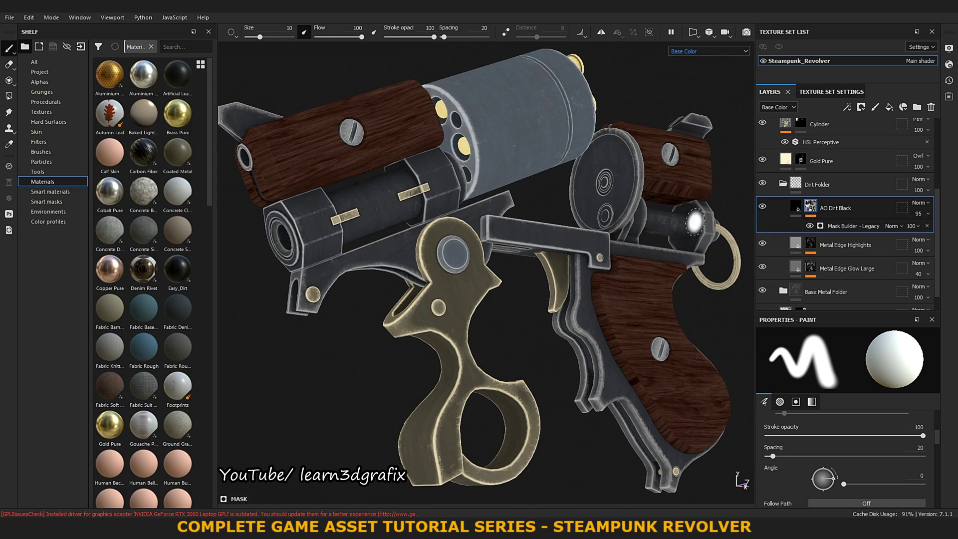
{"action": "key", "text": "m"}
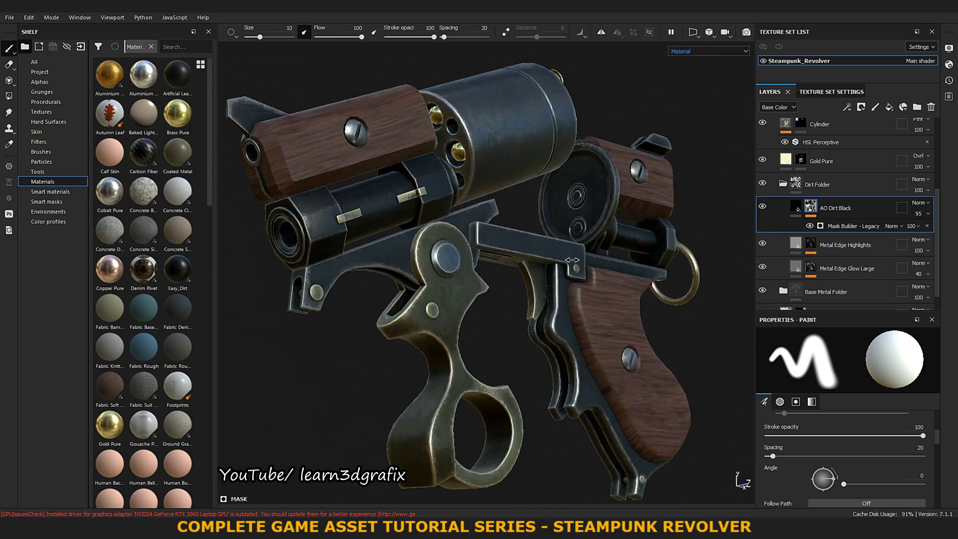
{"action": "scroll", "coordinate": [590, 275], "scroll_direction": "up", "scroll_amount": 2}
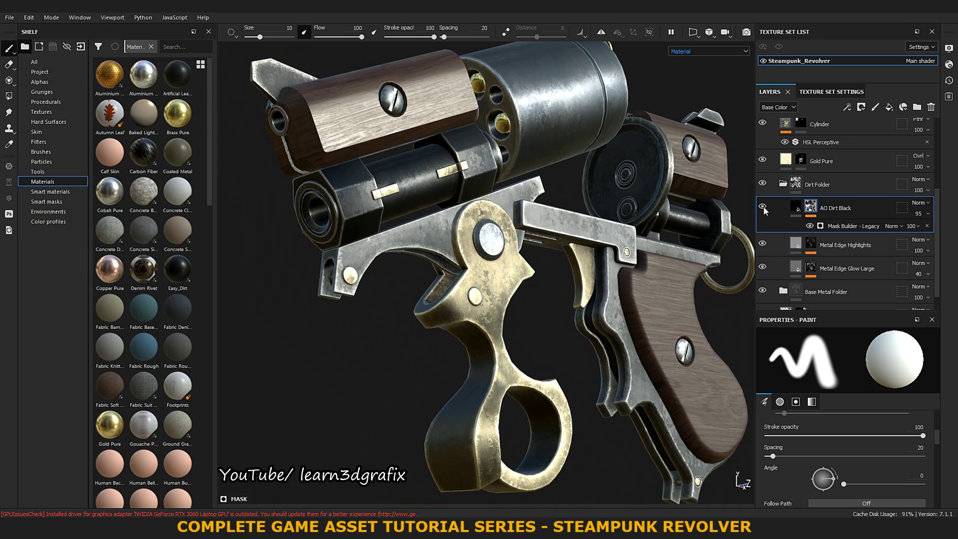
{"action": "scroll", "coordinate": [487, 299], "scroll_direction": "up", "scroll_amount": 3}
{"action": "scroll", "coordinate": [487, 299], "scroll_direction": "up", "scroll_amount": 2}
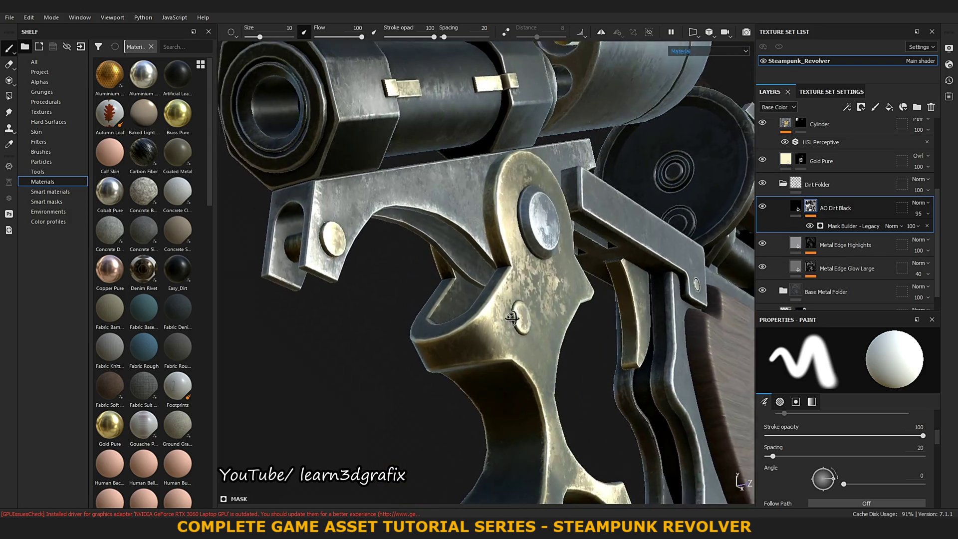
{"action": "scroll", "coordinate": [487, 298], "scroll_direction": "up", "scroll_amount": 3}
{"action": "scroll", "coordinate": [487, 298], "scroll_direction": "up", "scroll_amount": 2}
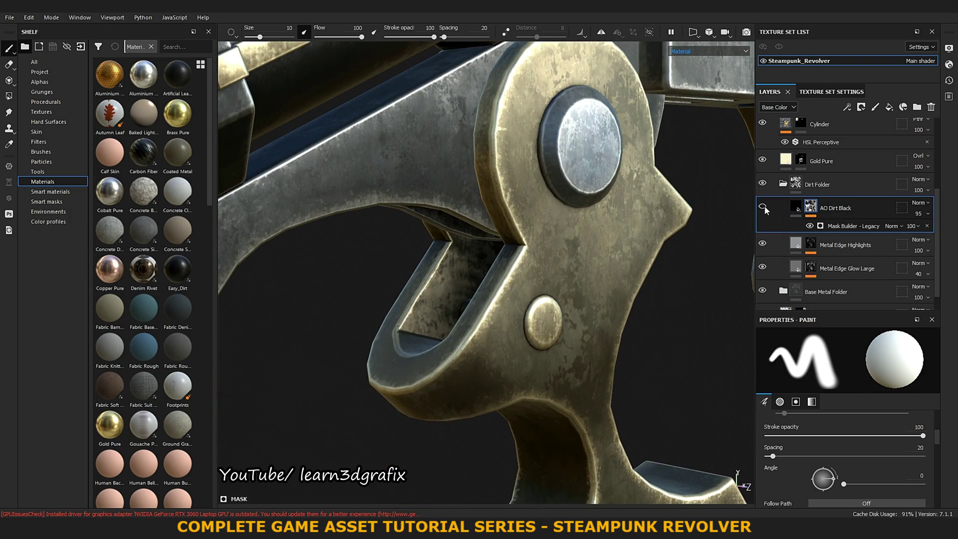
{"action": "left_click", "coordinate": [763, 207]}
{"action": "mouse_move", "coordinate": [664, 321]}
{"action": "left_mouse_down", "text": "alt"}
{"action": "mouse_move", "coordinate": [559, 299]}
{"action": "mouse_move", "coordinate": [506, 317]}
{"action": "mouse_move", "coordinate": [526, 348]}
{"action": "mouse_move", "coordinate": [632, 306]}
{"action": "mouse_move", "coordinate": [604, 309]}
{"action": "left_mouse_up", "text": "alt"}
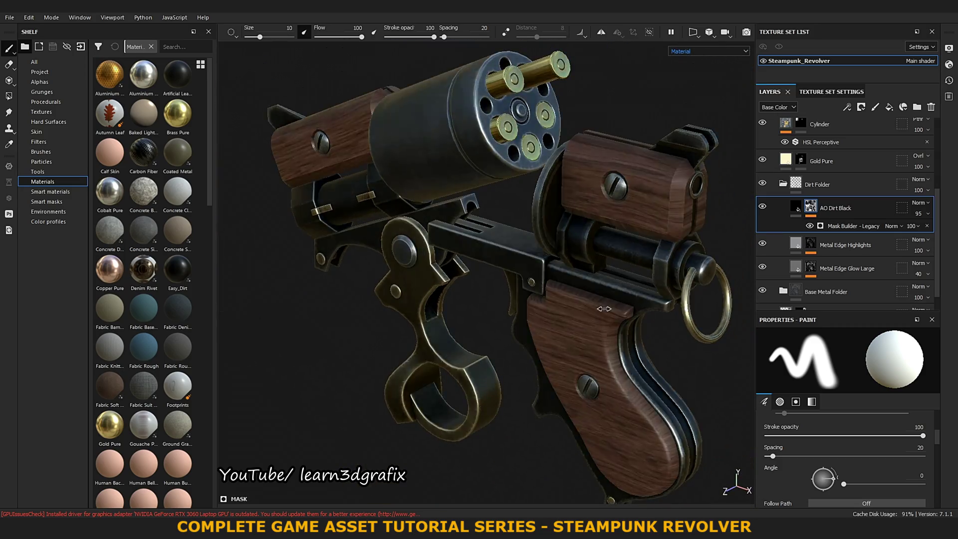
{"action": "right_click_drag", "start_coordinate": [604, 309], "coordinate": [584, 314], "text": "shift"}
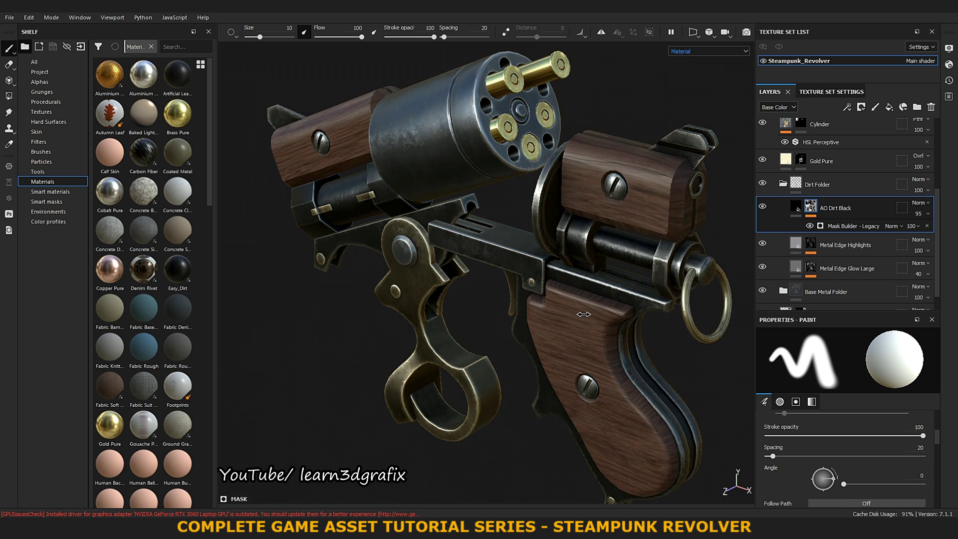
{"action": "left_click_drag", "start_coordinate": [583, 313], "coordinate": [618, 290], "text": "alt"}
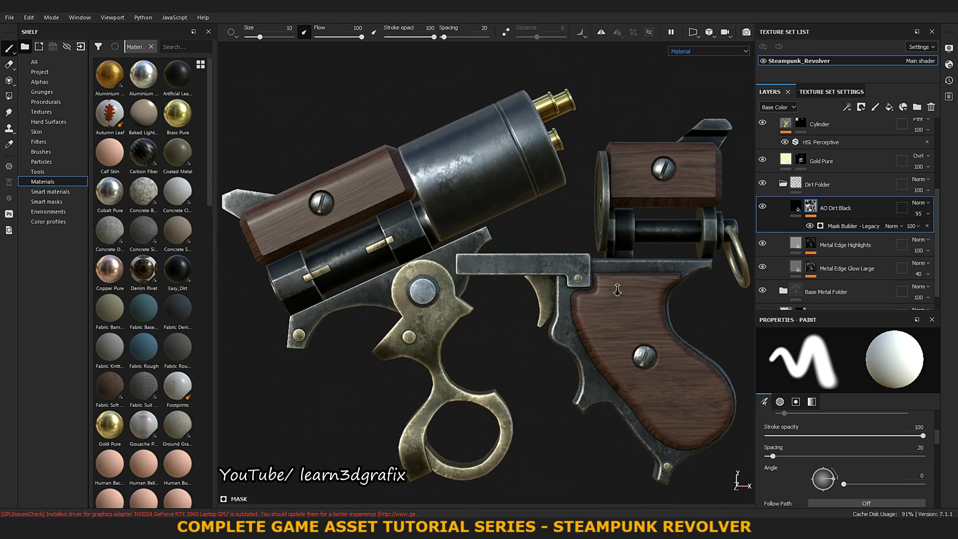
{"action": "right_click_drag", "start_coordinate": [617, 290], "coordinate": [615, 290], "text": "alt"}
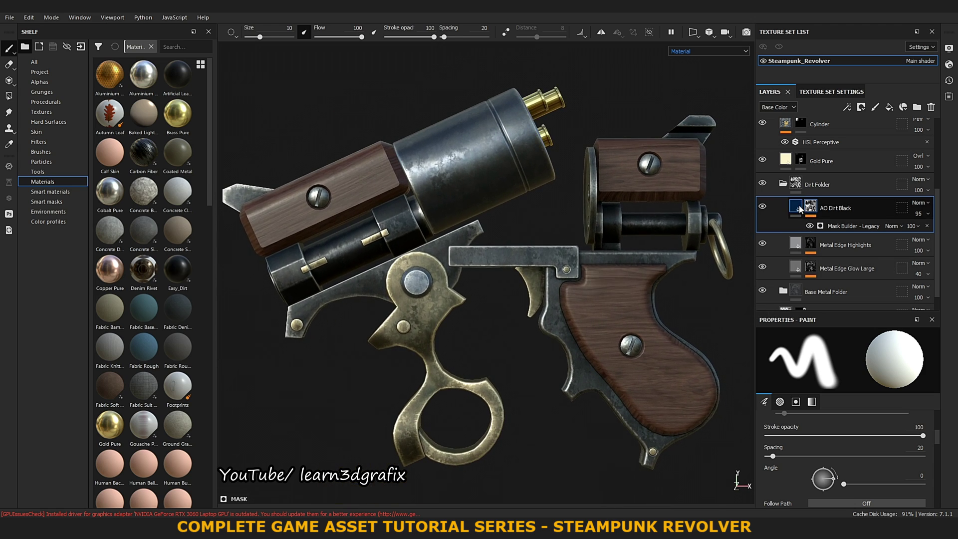
{"action": "left_click", "coordinate": [797, 207]}
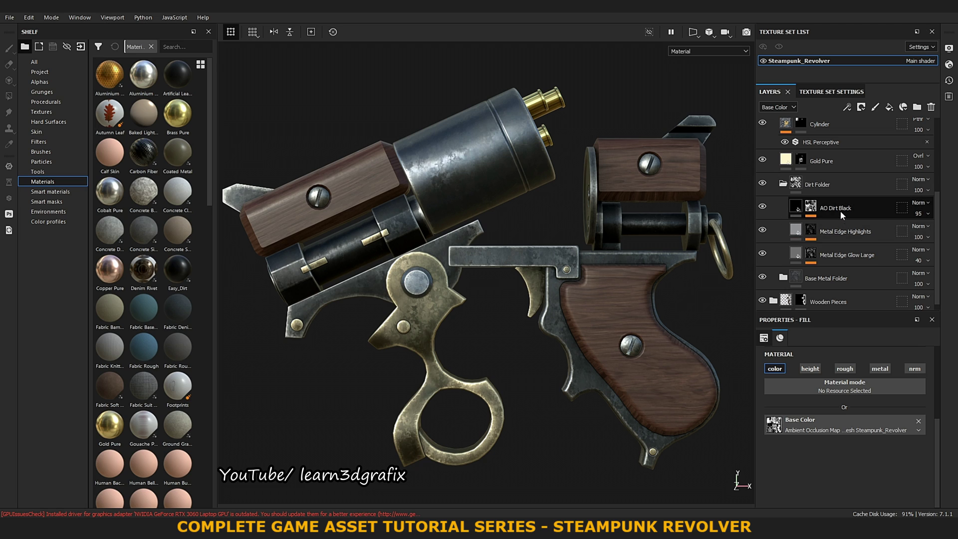
- Add a fill layer above AO Dirt Black: height off, dark brown hex colour, roughness and metallic 1
{"action": "left_click", "coordinate": [889, 107]}
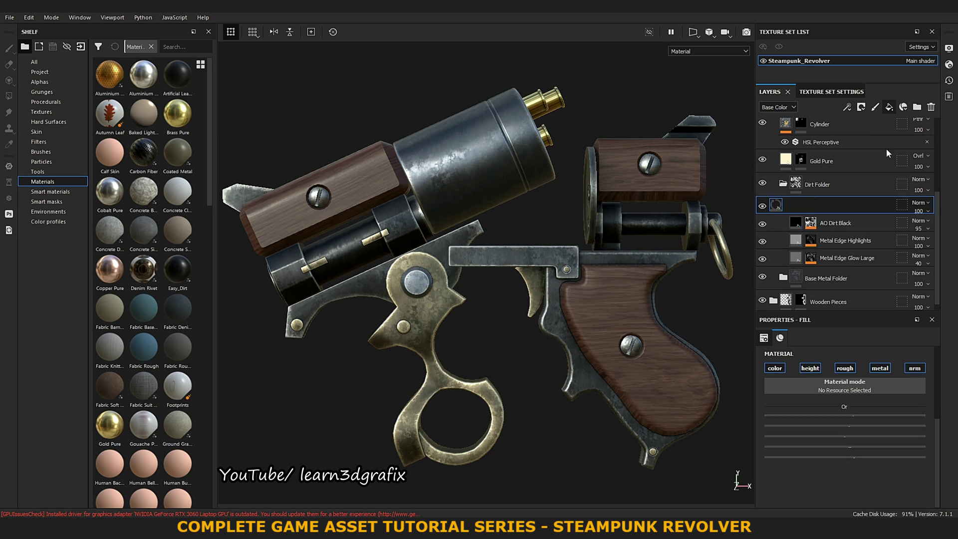
{"action": "left_click", "coordinate": [814, 371]}
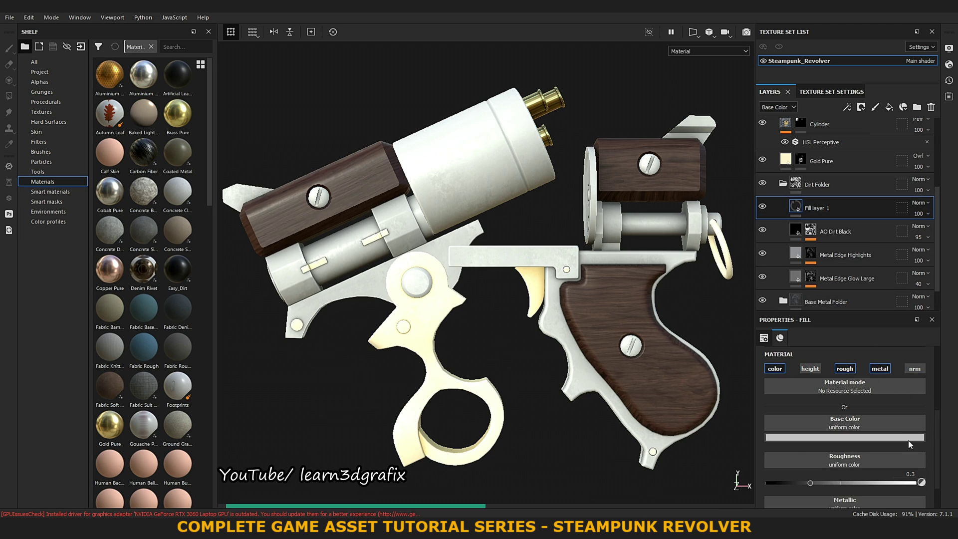
{"action": "scroll", "coordinate": [933, 418], "scroll_direction": "down", "scroll_amount": 1}
{"action": "left_click", "coordinate": [870, 406]}
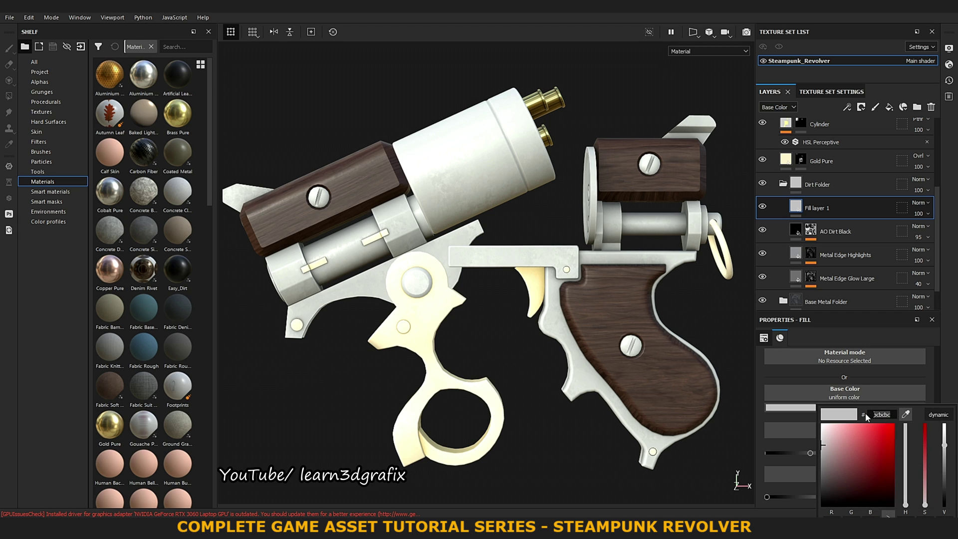
{"action": "type", "text": "a1a0f"}
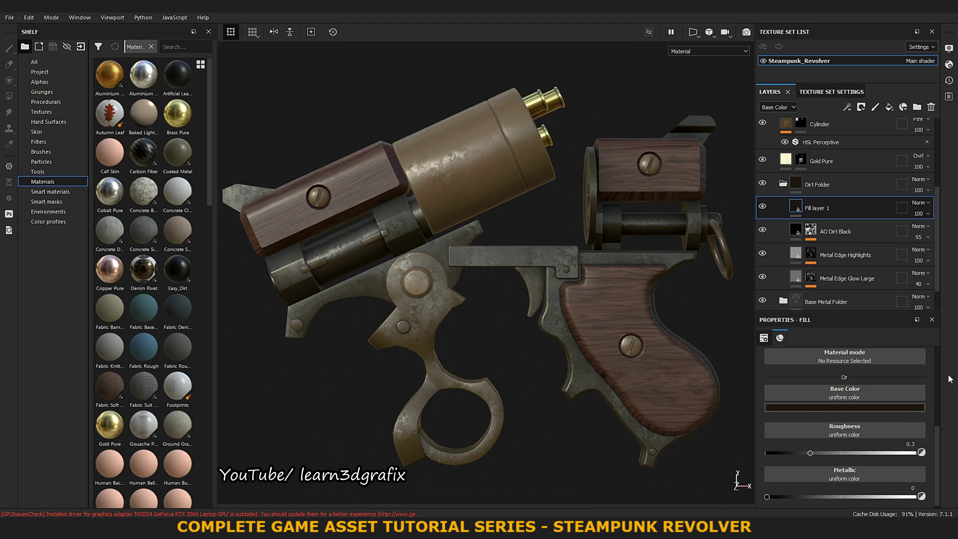
{"action": "left_click", "coordinate": [916, 453]}
{"action": "left_click", "coordinate": [914, 497]}
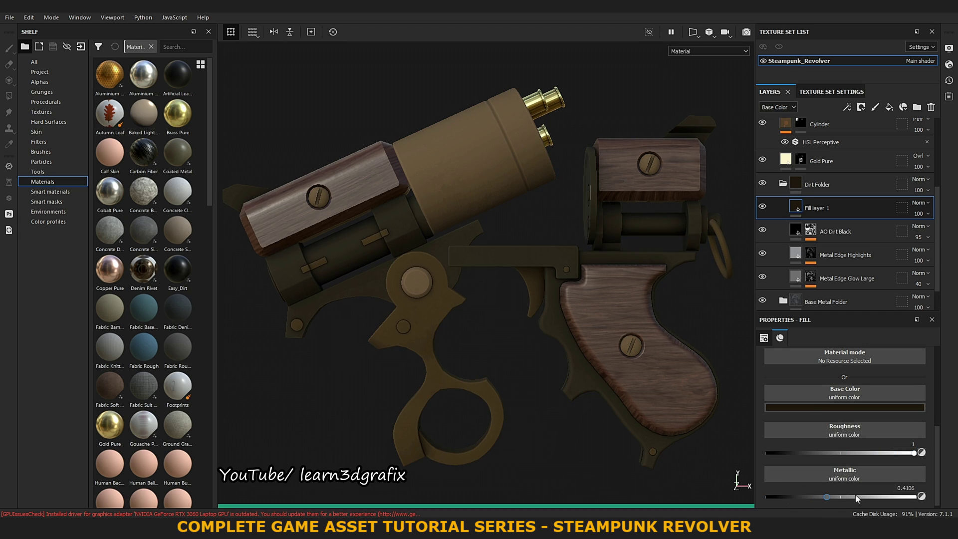
- Add a black mask to Fill layer 1 in the Dirt Folder
{"action": "right_click", "coordinate": [798, 208]}
{"action": "left_click", "coordinate": [828, 222]}
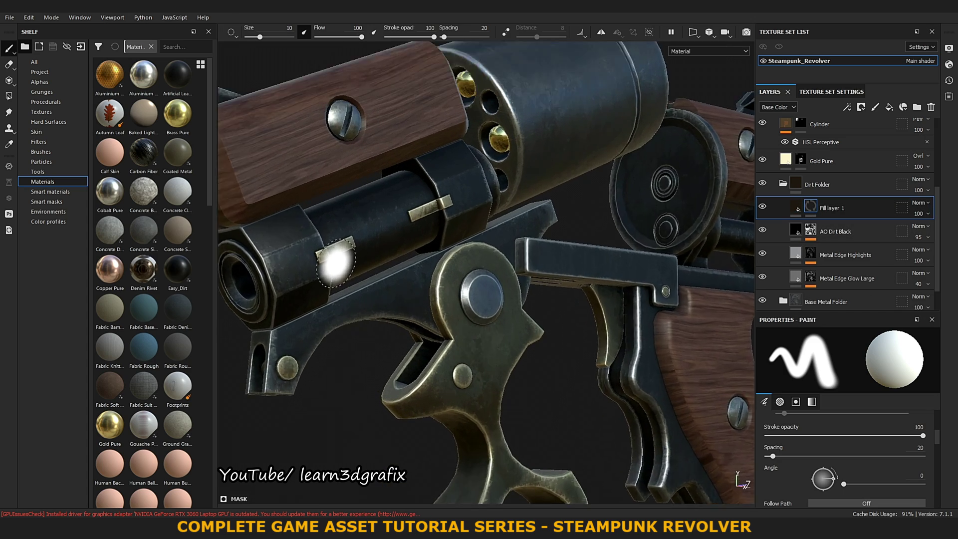
{"action": "left_click_drag", "start_coordinate": [335, 260], "coordinate": [393, 284], "text": "alt"}
{"action": "right_click_drag", "start_coordinate": [394, 284], "coordinate": [442, 264], "text": "alt"}
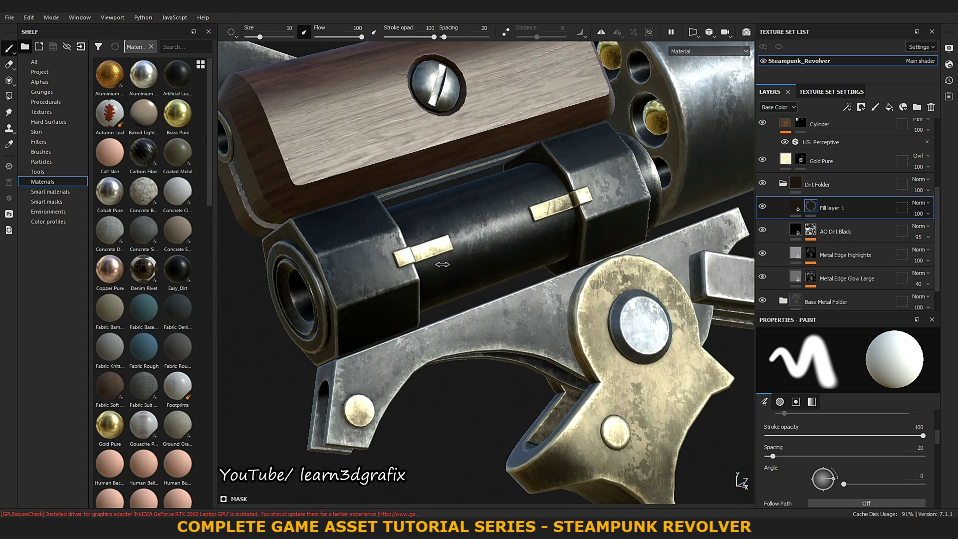
{"action": "mouse_move", "coordinate": [439, 278]}
{"action": "left_mouse_down", "text": "alt"}
{"action": "mouse_move", "coordinate": [461, 231]}
{"action": "mouse_move", "coordinate": [435, 274]}
{"action": "mouse_move", "coordinate": [444, 304]}
{"action": "mouse_move", "coordinate": [467, 251]}
{"action": "left_mouse_up", "text": "alt"}
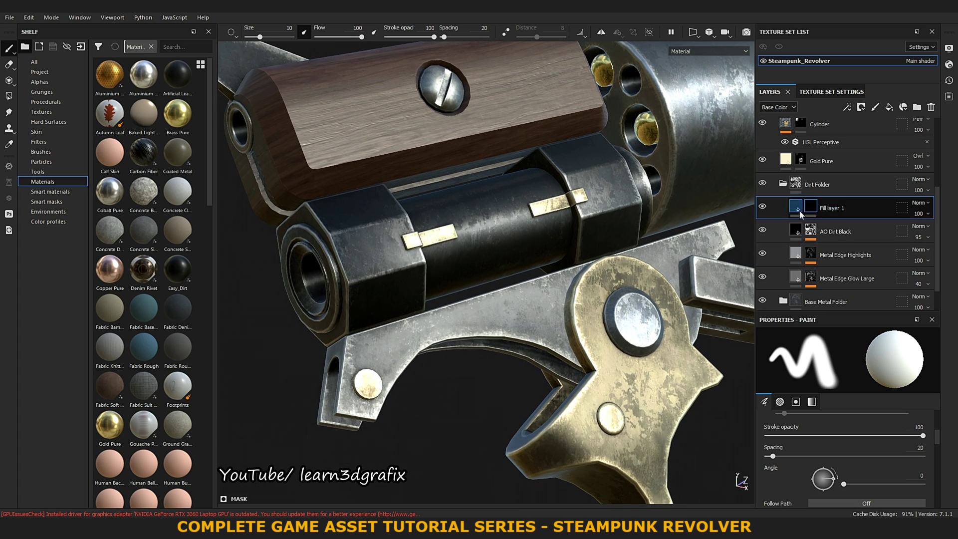
- Add a Mask Editor generator to Fill layer 1's mask
{"action": "right_click", "coordinate": [812, 206]}
{"action": "left_click", "coordinate": [866, 317]}
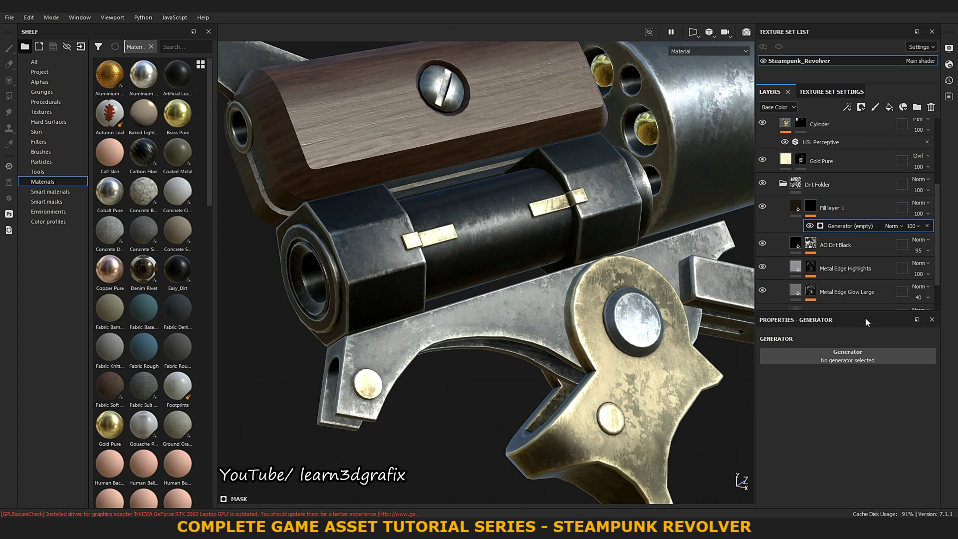
{"action": "left_click", "coordinate": [887, 355]}
{"action": "mouse_move", "coordinate": [855, 447]}
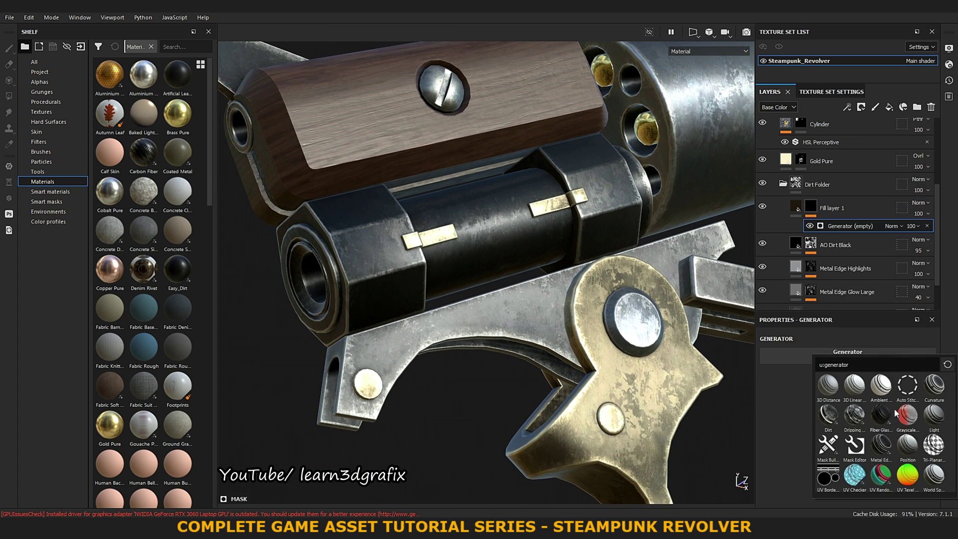
{"action": "left_click", "coordinate": [864, 446]}
- Set the Mask Editor's Global Balance to 0.37
{"action": "scroll", "coordinate": [877, 378], "scroll_direction": "down", "scroll_amount": 3}
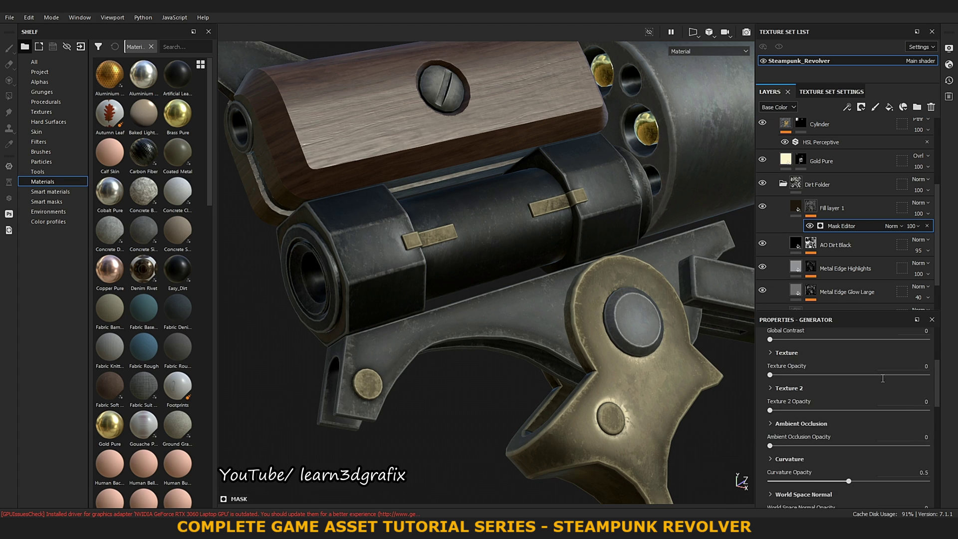
{"action": "scroll", "coordinate": [883, 379], "scroll_direction": "down", "scroll_amount": 2}
{"action": "scroll", "coordinate": [883, 378], "scroll_direction": "up", "scroll_amount": 4}
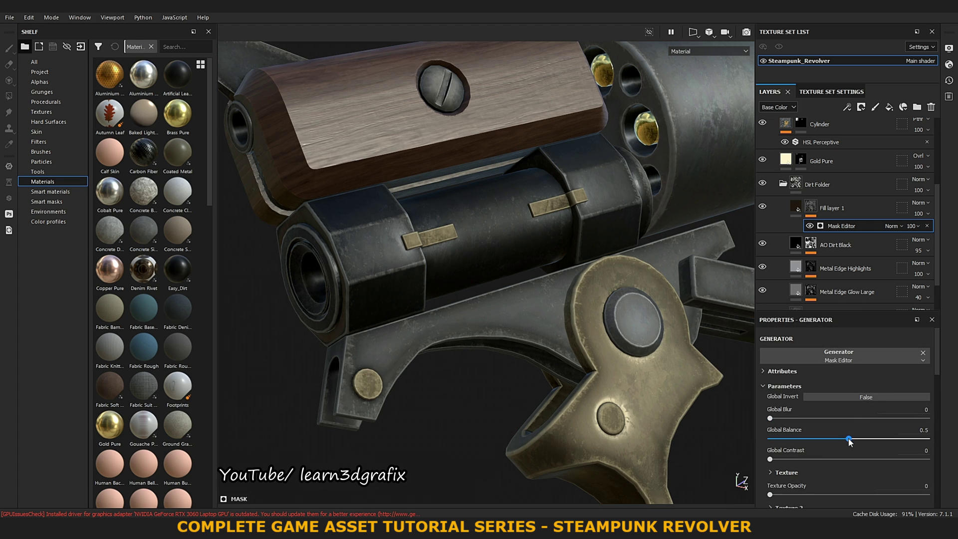
{"action": "left_click_drag", "start_coordinate": [826, 442], "coordinate": [798, 435]}
{"action": "scroll", "coordinate": [827, 436], "scroll_direction": "down", "scroll_amount": 1}
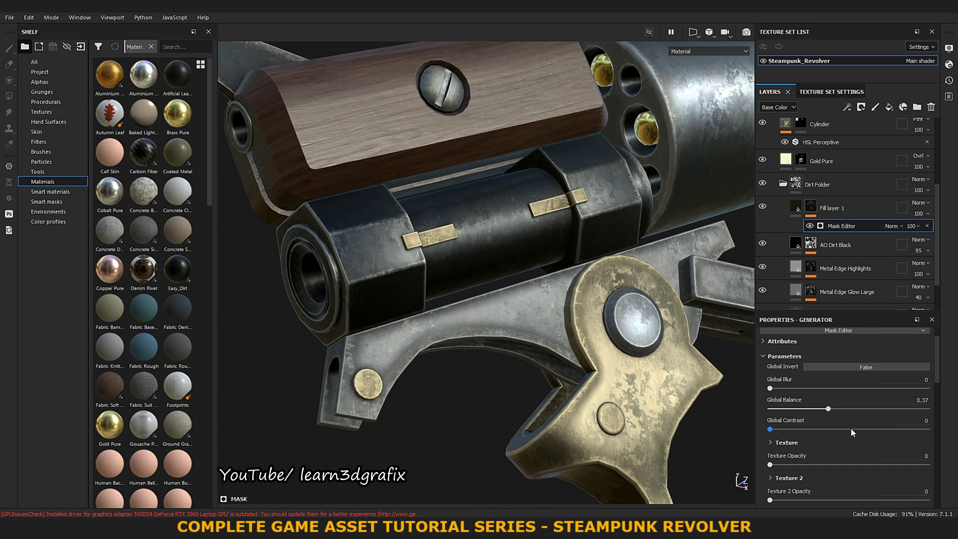
{"action": "scroll", "coordinate": [852, 426], "scroll_direction": "down", "scroll_amount": 3}
{"action": "scroll", "coordinate": [852, 426], "scroll_direction": "down", "scroll_amount": 2}
{"action": "scroll", "coordinate": [852, 426], "scroll_direction": "down", "scroll_amount": 3}
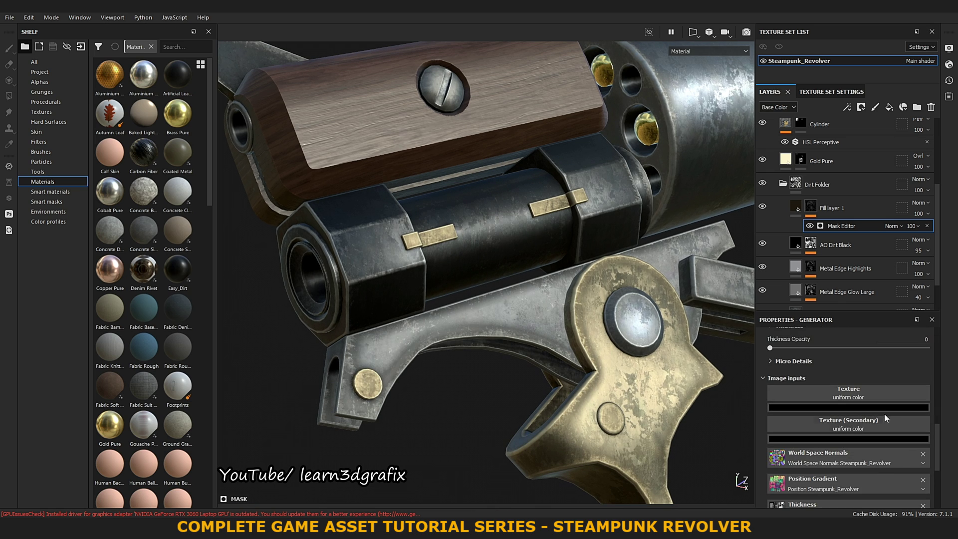
{"action": "scroll", "coordinate": [885, 414], "scroll_direction": "down", "scroll_amount": 2}
- Use Grunge Map 008 as the Mask Editor's main Texture
{"action": "left_click", "coordinate": [884, 360]}
{"action": "type", "text": "grun"}
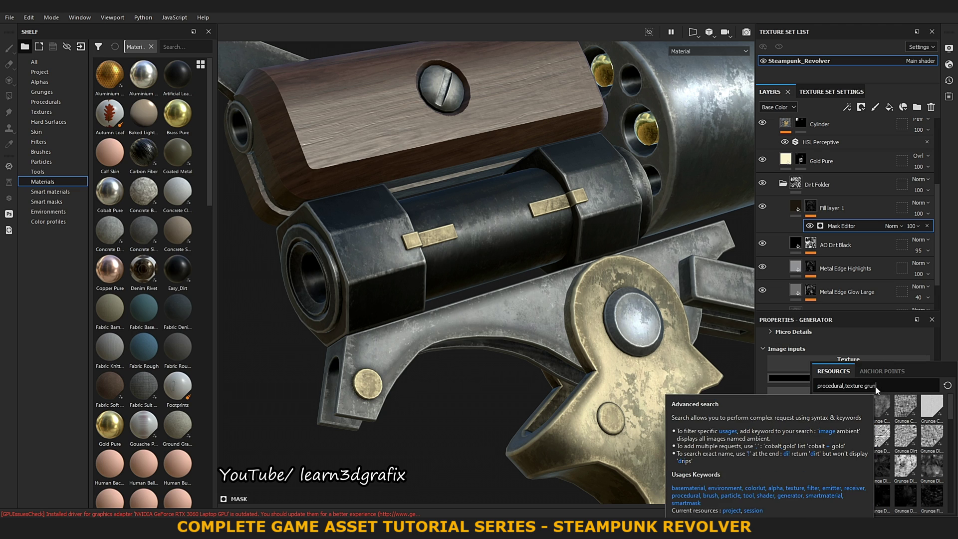
{"action": "type", "text": "ge map 8"}
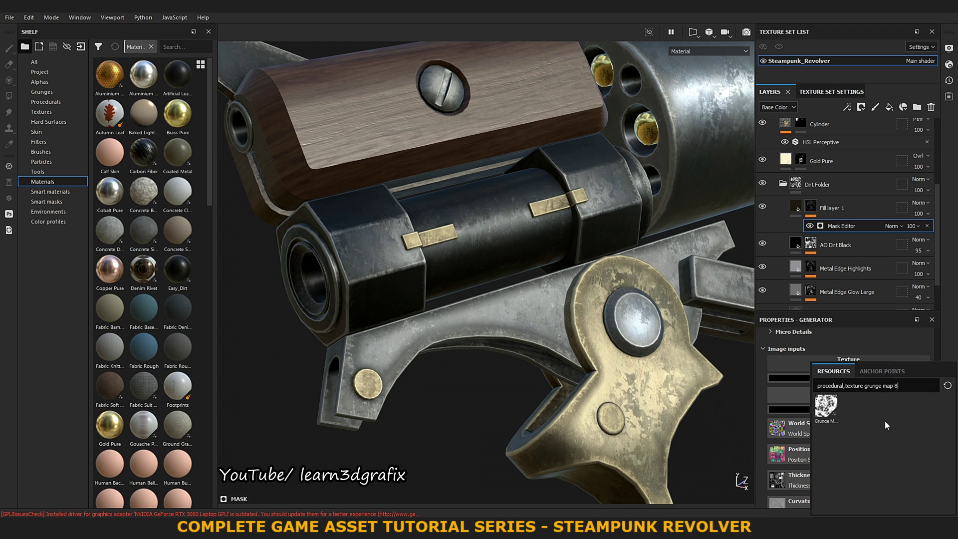
{"action": "left_click", "coordinate": [825, 411]}
{"action": "scroll", "coordinate": [936, 436], "scroll_direction": "down", "scroll_amount": 3}
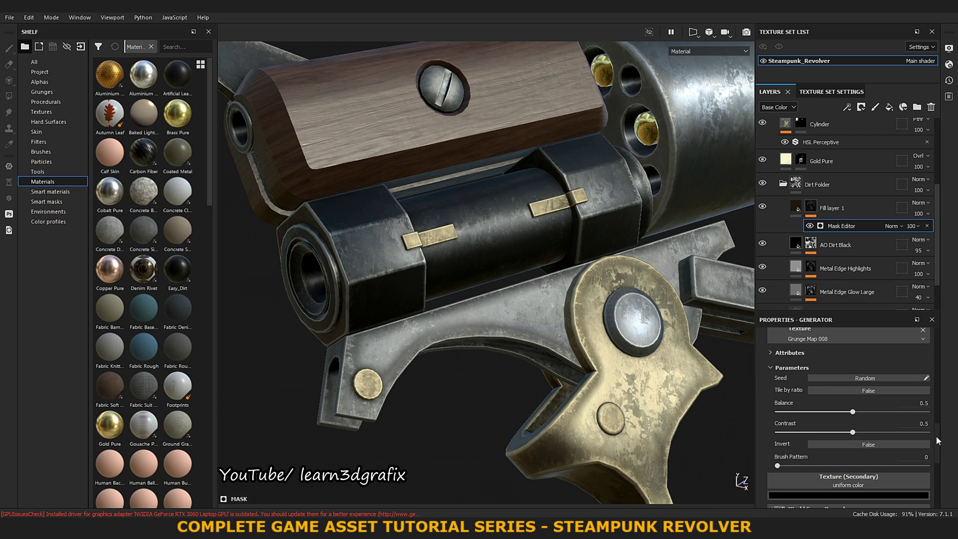
{"action": "scroll", "coordinate": [939, 444], "scroll_direction": "down", "scroll_amount": 3}
{"action": "scroll", "coordinate": [939, 444], "scroll_direction": "up", "scroll_amount": 2}
- Use Grunge Rust Fine as the secondary Texture
{"action": "left_click", "coordinate": [894, 431]}
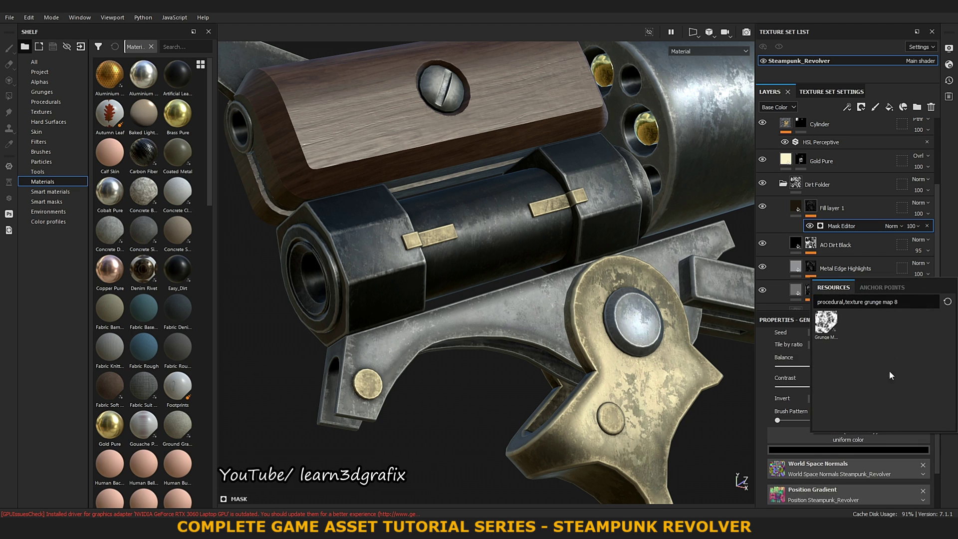
{"action": "key", "text": "BackSpace"}
{"action": "key", "text": "BackSpace"}
{"action": "key", "text": "BackSpace"}
{"action": "type", "text": "rust fine"}
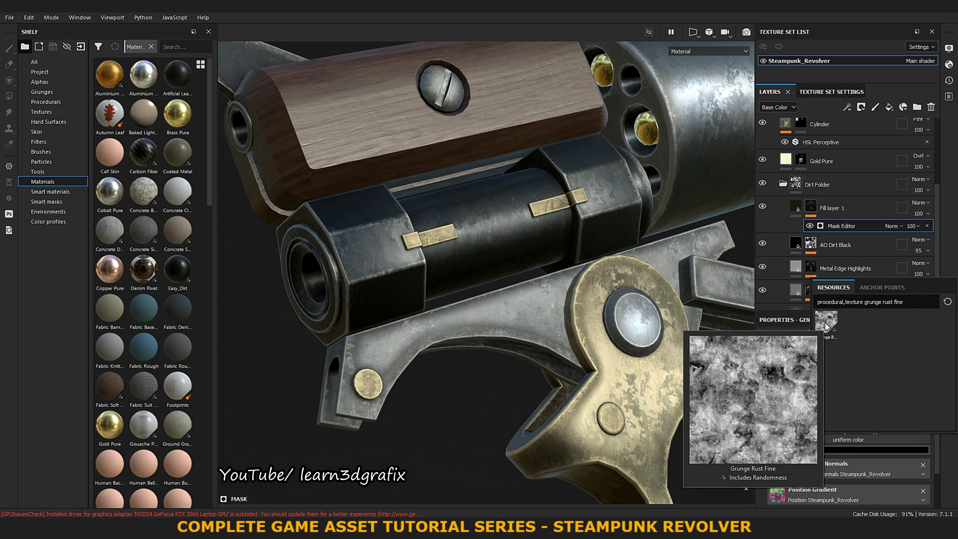
{"action": "left_click", "coordinate": [825, 322]}
{"action": "left_click_drag", "start_coordinate": [937, 430], "coordinate": [932, 363]}
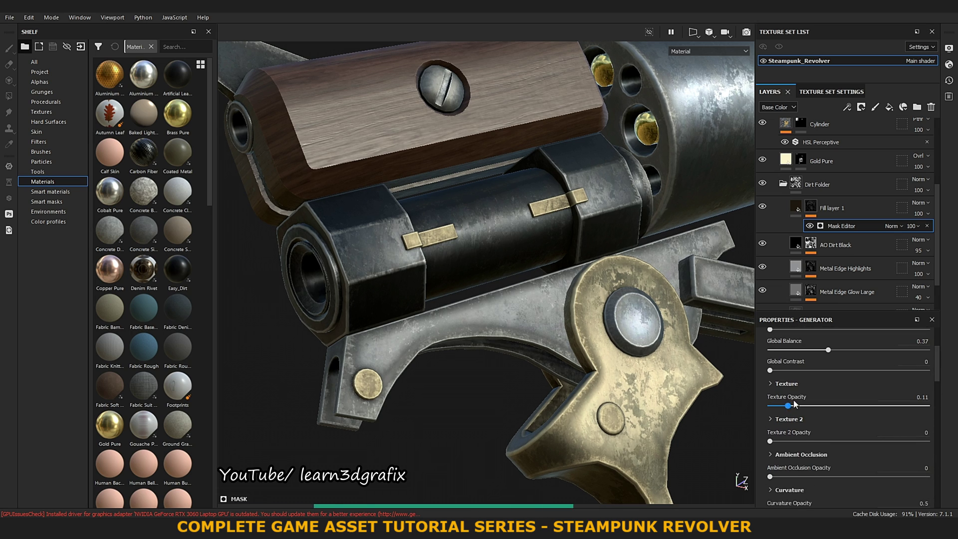
- Raise both texture opacities to 1 and lower the Mask Editor opacity to about 37
{"action": "left_click_drag", "start_coordinate": [794, 402], "coordinate": [942, 389]}
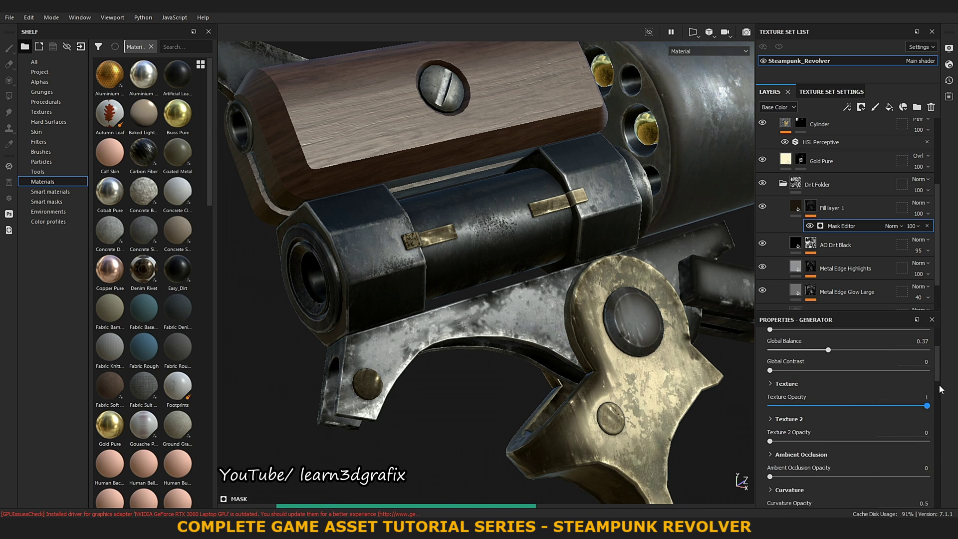
{"action": "scroll", "coordinate": [878, 420], "scroll_direction": "down", "scroll_amount": 1}
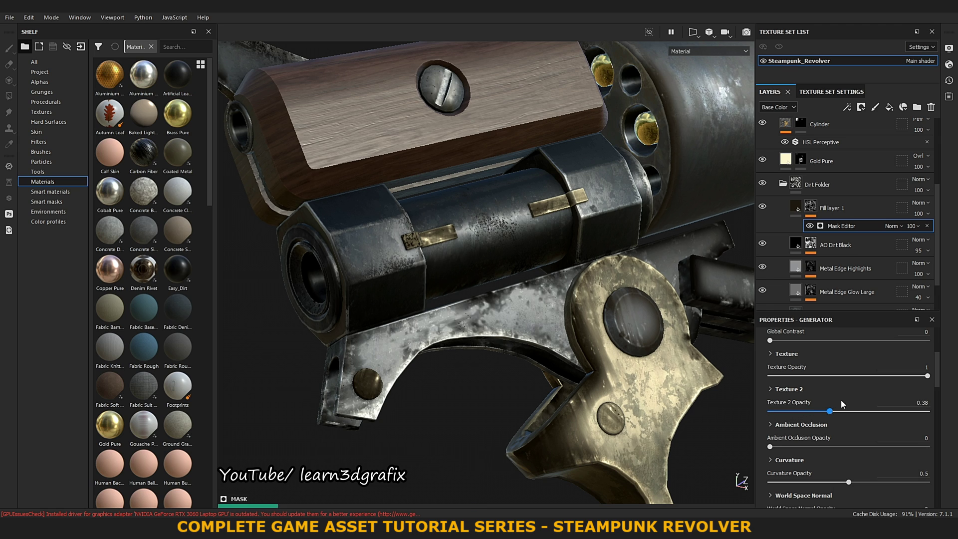
{"action": "left_click_drag", "start_coordinate": [843, 404], "coordinate": [927, 396]}
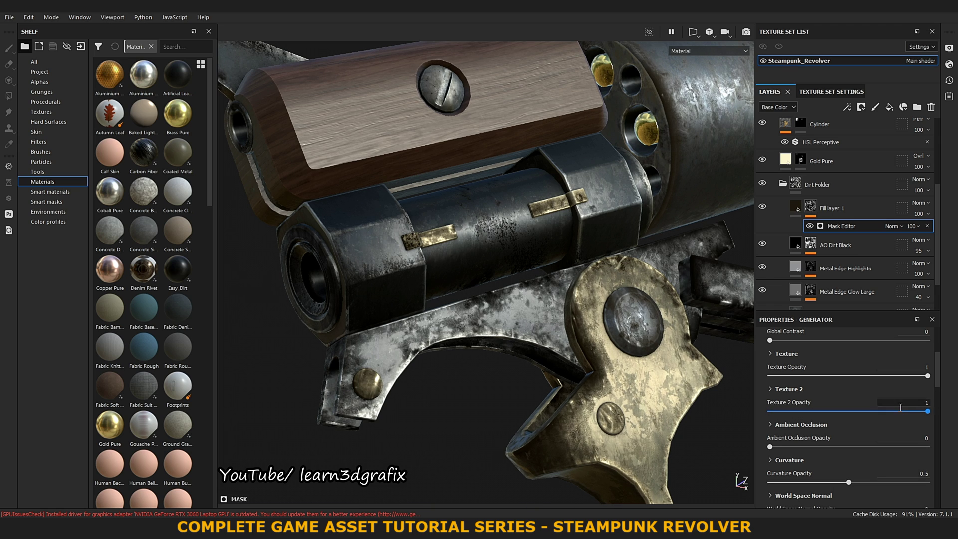
{"action": "scroll", "coordinate": [892, 378], "scroll_direction": "up", "scroll_amount": 1}
{"action": "left_click_drag", "start_coordinate": [933, 244], "coordinate": [923, 249]}
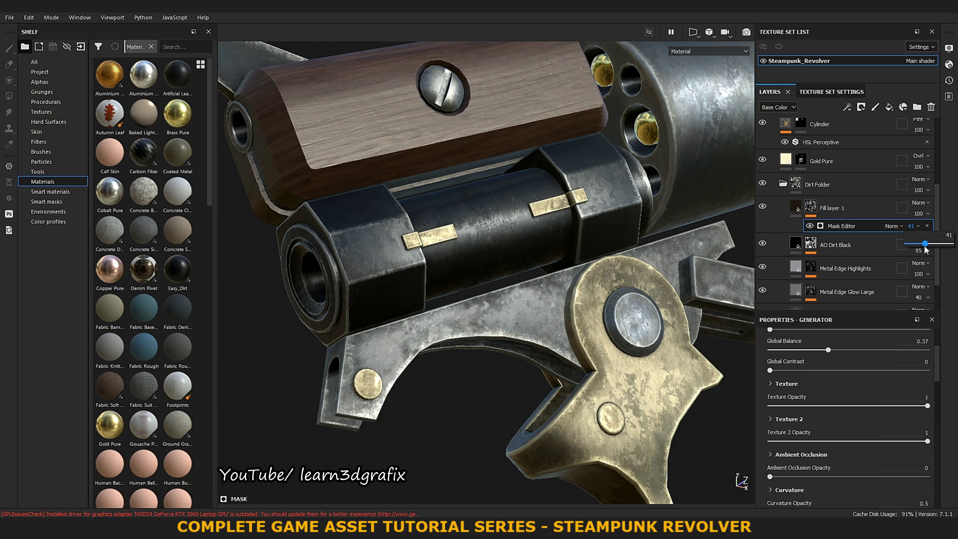
{"action": "left_click_drag", "start_coordinate": [926, 249], "coordinate": [915, 235]}
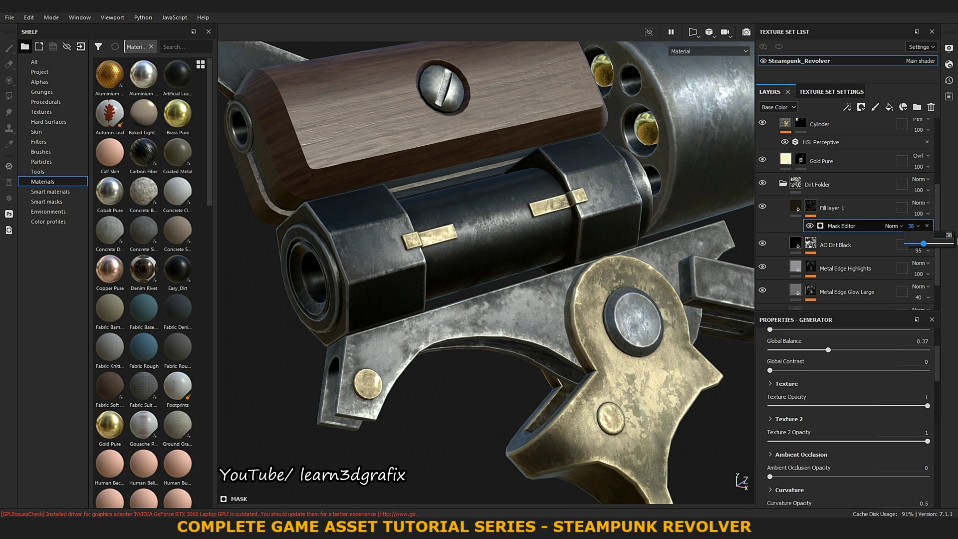
- Toggle the Mask Editor effect off and on to compare the dirt
{"action": "left_click", "coordinate": [810, 220]}
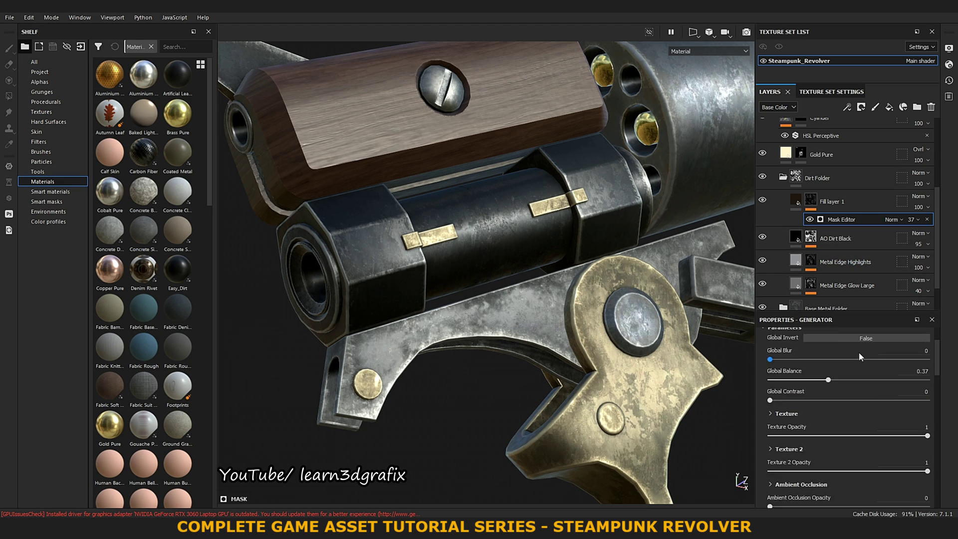
{"action": "scroll", "coordinate": [939, 370], "scroll_direction": "up", "scroll_amount": 1}
{"action": "scroll", "coordinate": [939, 369], "scroll_direction": "down", "scroll_amount": 1}
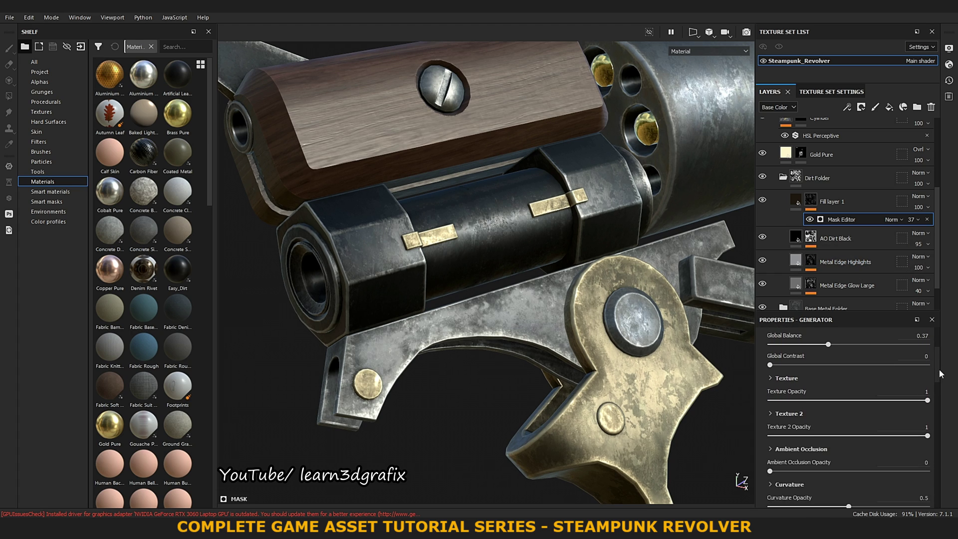
{"action": "scroll", "coordinate": [940, 379], "scroll_direction": "down", "scroll_amount": 3}
{"action": "scroll", "coordinate": [941, 390], "scroll_direction": "down", "scroll_amount": 1}
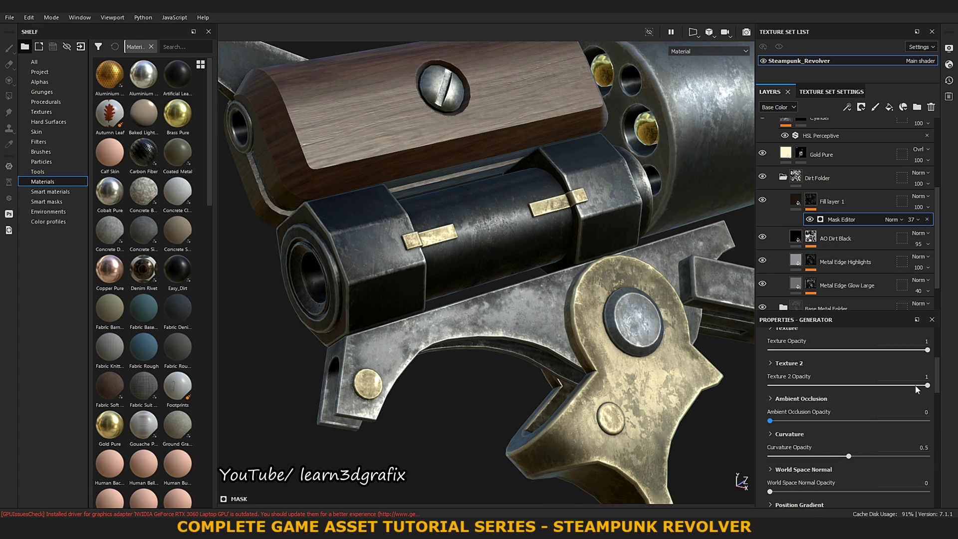
{"action": "scroll", "coordinate": [941, 387], "scroll_direction": "up", "scroll_amount": 4}
- Set the main Texture's blending mode to Soft light
{"action": "left_click", "coordinate": [775, 380]}
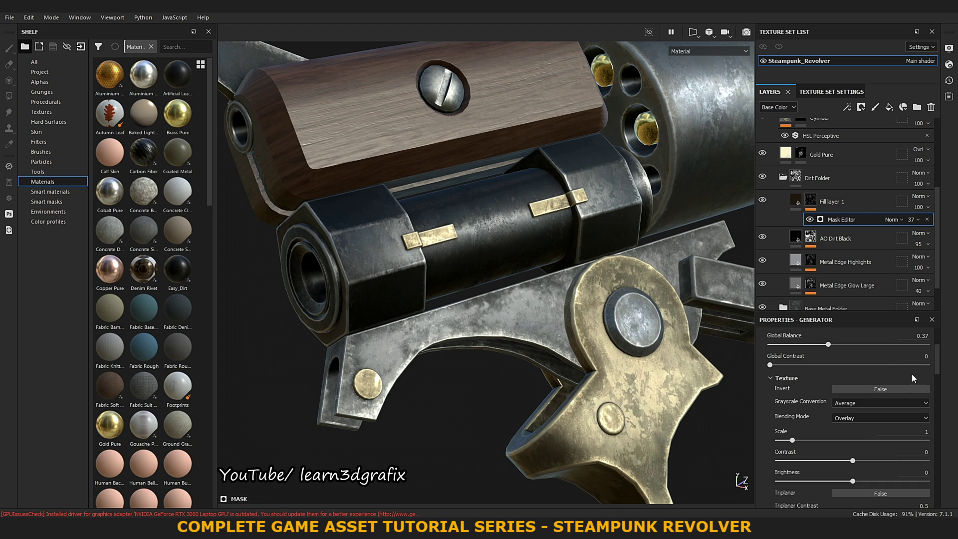
{"action": "scroll", "coordinate": [937, 368], "scroll_direction": "down", "scroll_amount": 2}
{"action": "scroll", "coordinate": [938, 377], "scroll_direction": "down", "scroll_amount": 2}
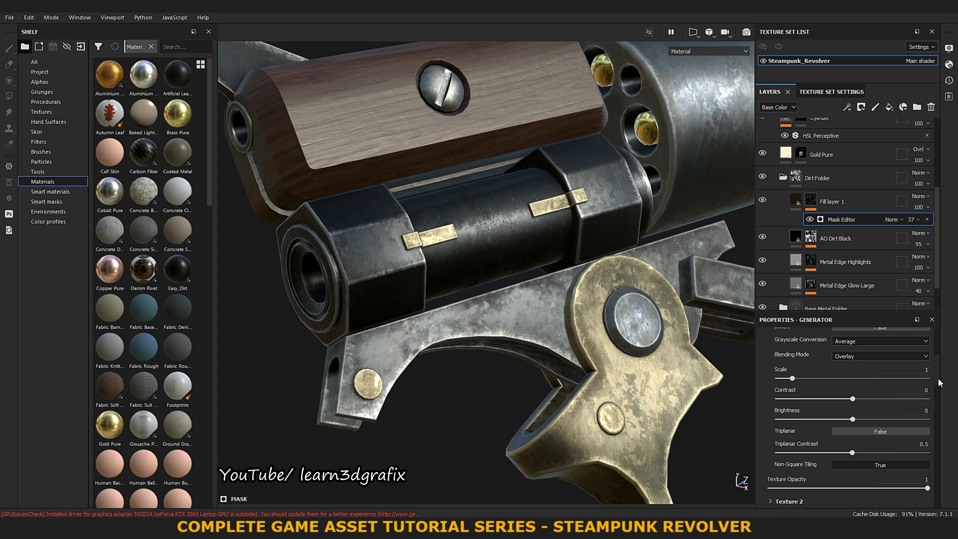
{"action": "left_click", "coordinate": [855, 360]}
{"action": "left_click", "coordinate": [856, 425]}
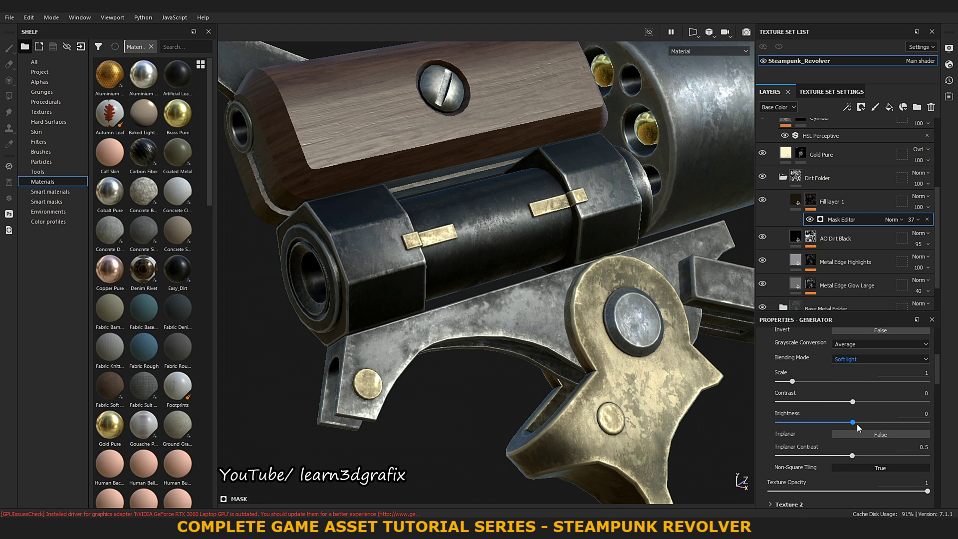
{"action": "scroll", "coordinate": [937, 367], "scroll_direction": "up", "scroll_amount": 1}
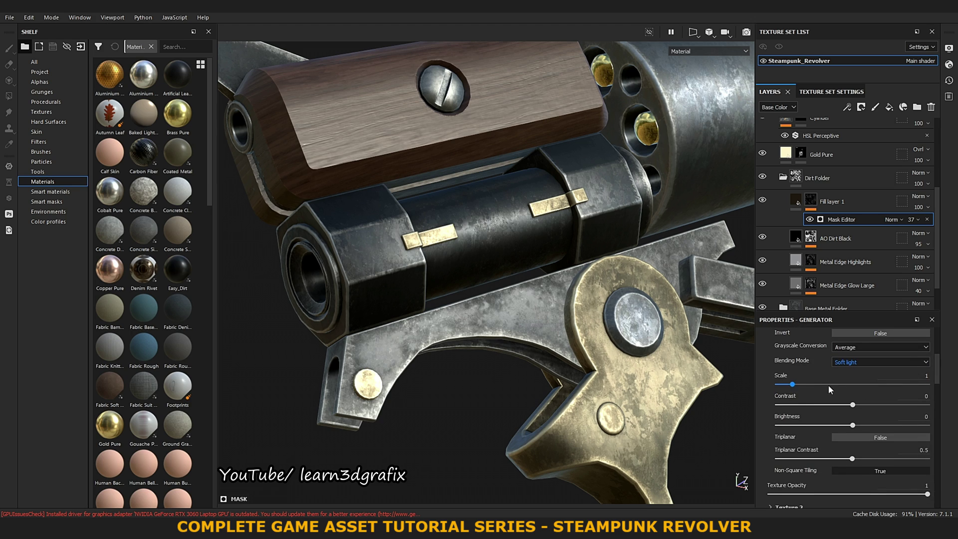
{"action": "scroll", "coordinate": [938, 377], "scroll_direction": "up", "scroll_amount": 3}
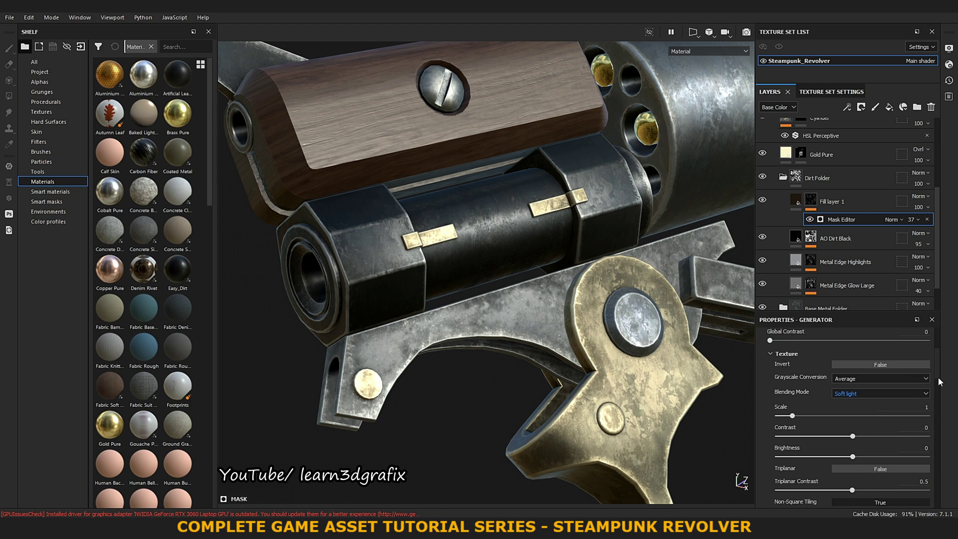
{"action": "scroll", "coordinate": [938, 382], "scroll_direction": "down", "scroll_amount": 2}
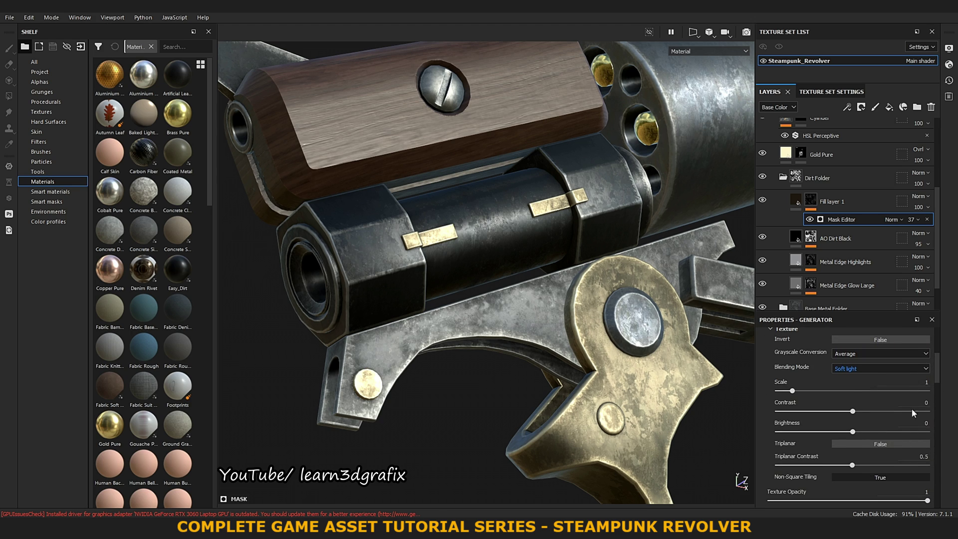
- Enable triplanar projection for the main Texture
{"action": "left_click", "coordinate": [906, 442]}
{"action": "scroll", "coordinate": [939, 376], "scroll_direction": "down", "scroll_amount": 3}
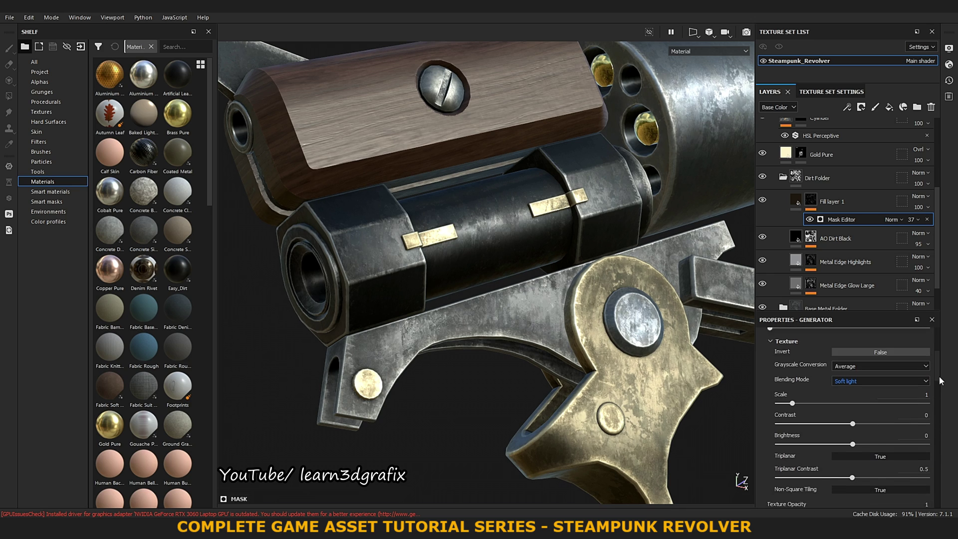
{"action": "scroll", "coordinate": [942, 387], "scroll_direction": "down", "scroll_amount": 2}
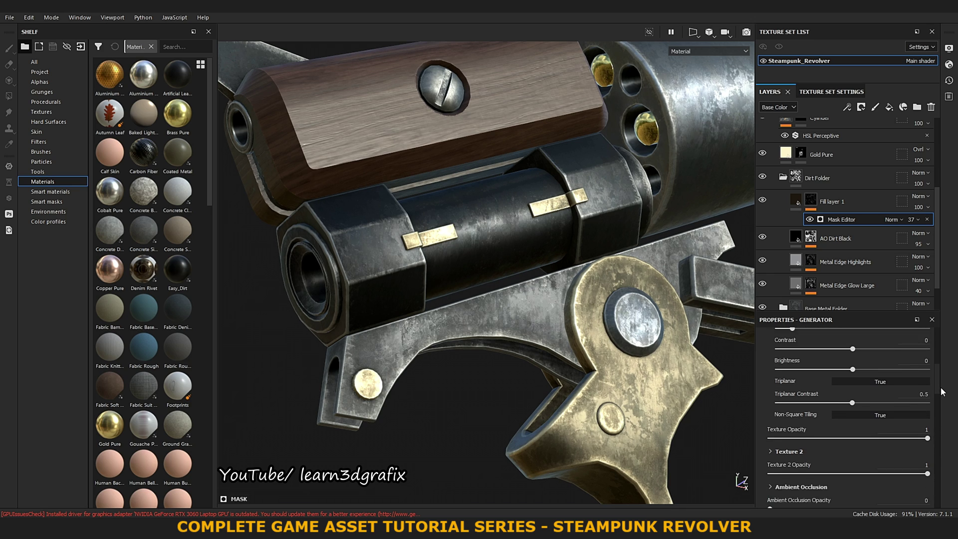
{"action": "scroll", "coordinate": [942, 387], "scroll_direction": "down", "scroll_amount": 2}
{"action": "scroll", "coordinate": [942, 387], "scroll_direction": "down", "scroll_amount": 2}
- Set Texture 2's blending mode to Soft light
{"action": "left_click", "coordinate": [773, 398]}
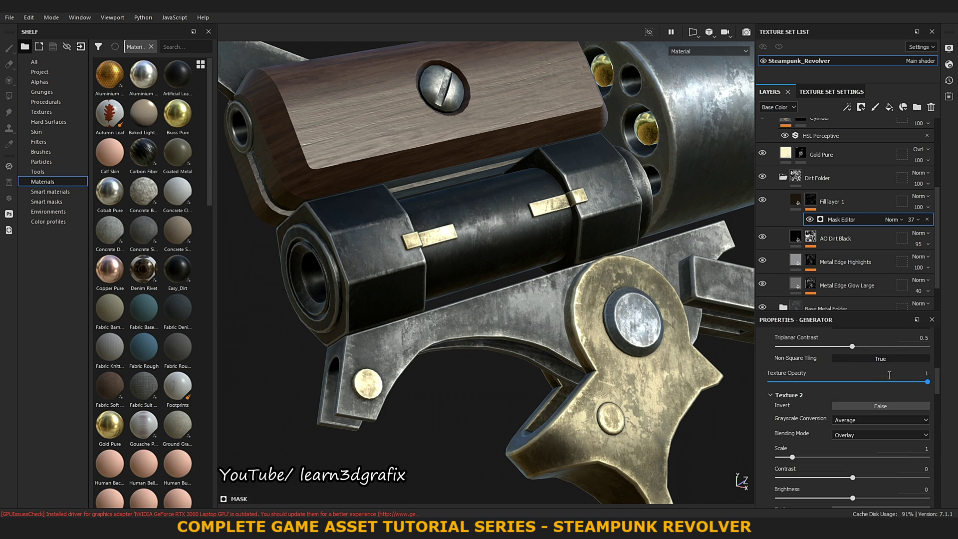
{"action": "scroll", "coordinate": [940, 397], "scroll_direction": "down", "scroll_amount": 1}
{"action": "scroll", "coordinate": [940, 398], "scroll_direction": "down", "scroll_amount": 2}
{"action": "scroll", "coordinate": [940, 397], "scroll_direction": "down", "scroll_amount": 1}
{"action": "scroll", "coordinate": [941, 397], "scroll_direction": "down", "scroll_amount": 1}
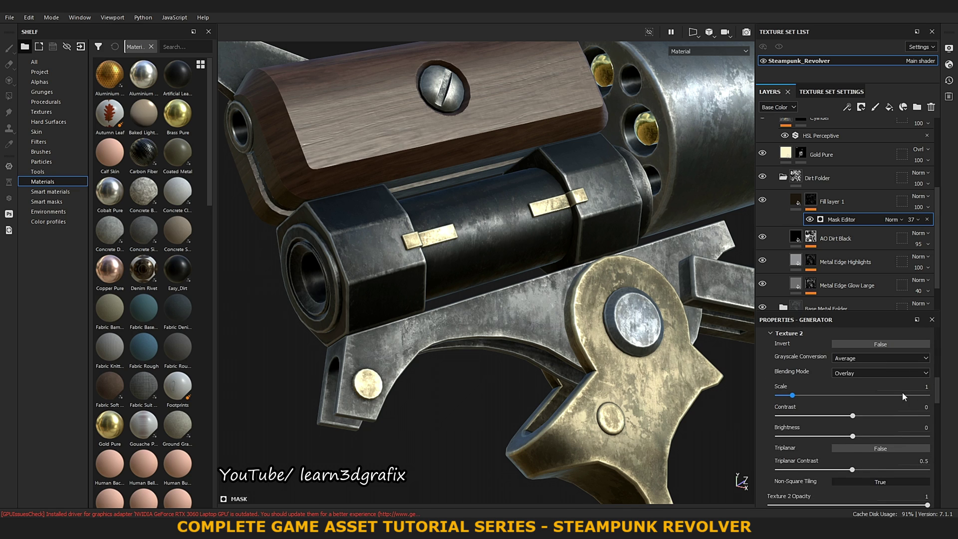
{"action": "left_click", "coordinate": [873, 370]}
{"action": "left_click", "coordinate": [862, 437]}
- Compare Texture 2 with triplanar on and off, then review Curvature at 0.5 opacity
{"action": "scroll", "coordinate": [938, 396], "scroll_direction": "down", "scroll_amount": 2}
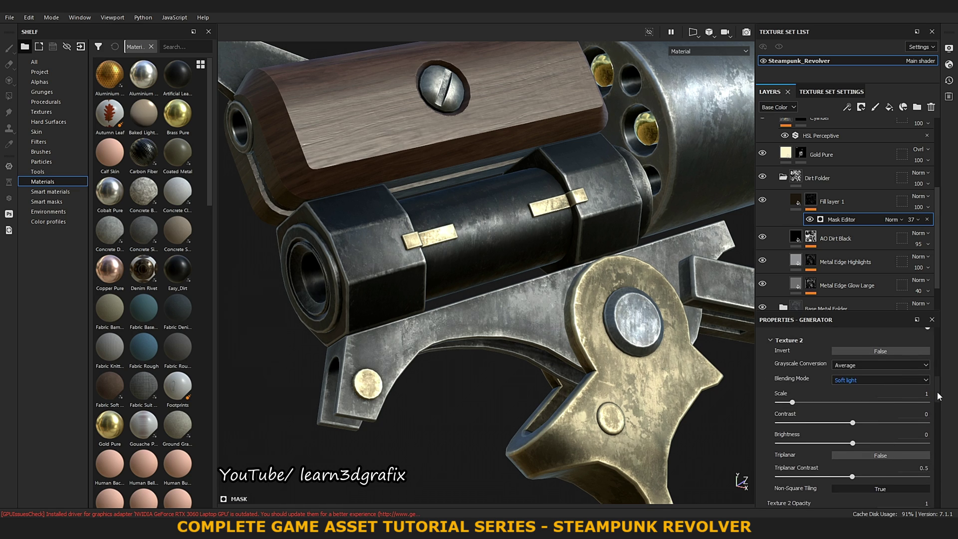
{"action": "scroll", "coordinate": [937, 395], "scroll_direction": "down", "scroll_amount": 3}
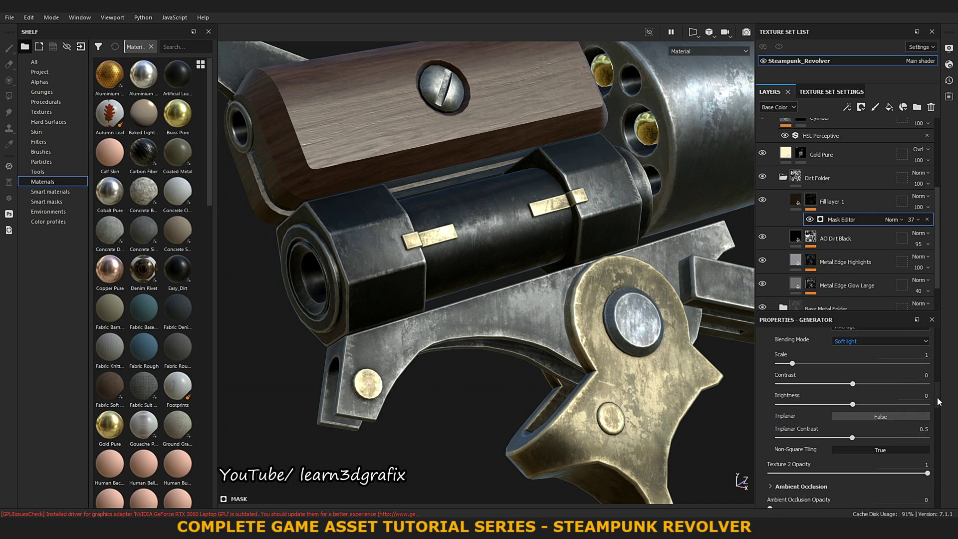
{"action": "scroll", "coordinate": [905, 386], "scroll_direction": "down", "scroll_amount": 1}
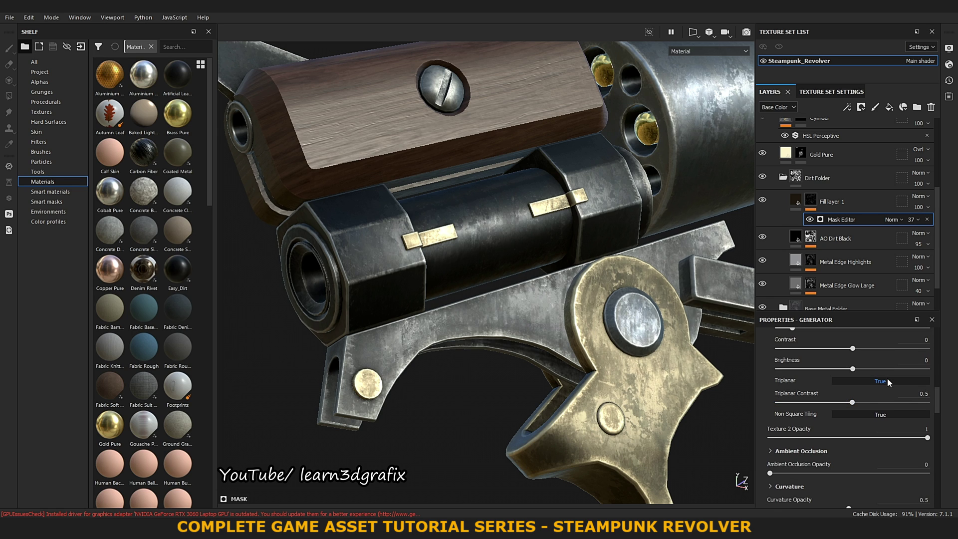
{"action": "left_click", "coordinate": [888, 379]}
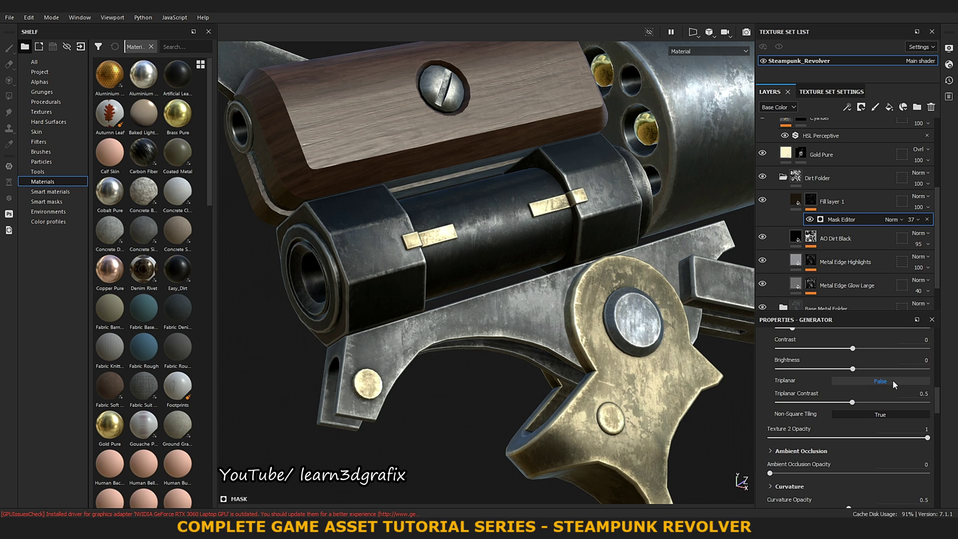
{"action": "left_click", "coordinate": [893, 379]}
{"action": "scroll", "coordinate": [937, 402], "scroll_direction": "up", "scroll_amount": 1}
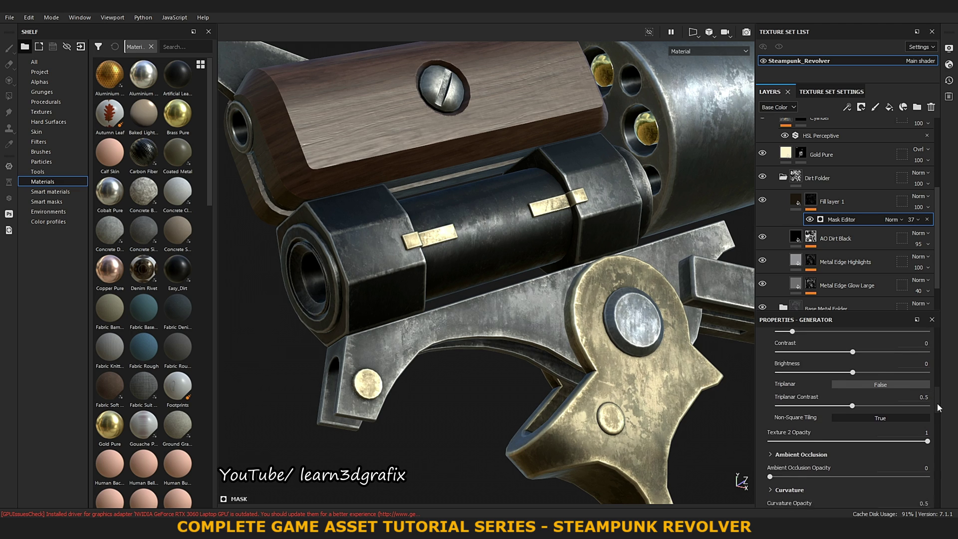
{"action": "mouse_move", "coordinate": [937, 403]}
{"action": "left_mouse_down"}
{"action": "mouse_move", "coordinate": [939, 362]}
{"action": "mouse_move", "coordinate": [943, 395]}
{"action": "left_mouse_up"}
{"action": "scroll", "coordinate": [771, 369], "scroll_direction": "down", "scroll_amount": 2}
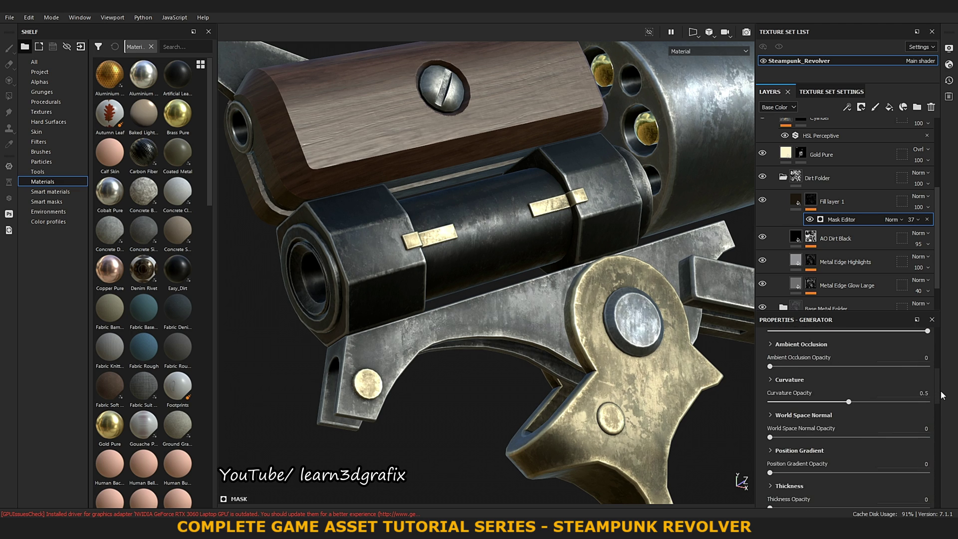
{"action": "left_click", "coordinate": [770, 380]}
{"action": "left_click_drag", "start_coordinate": [939, 380], "coordinate": [942, 447]}
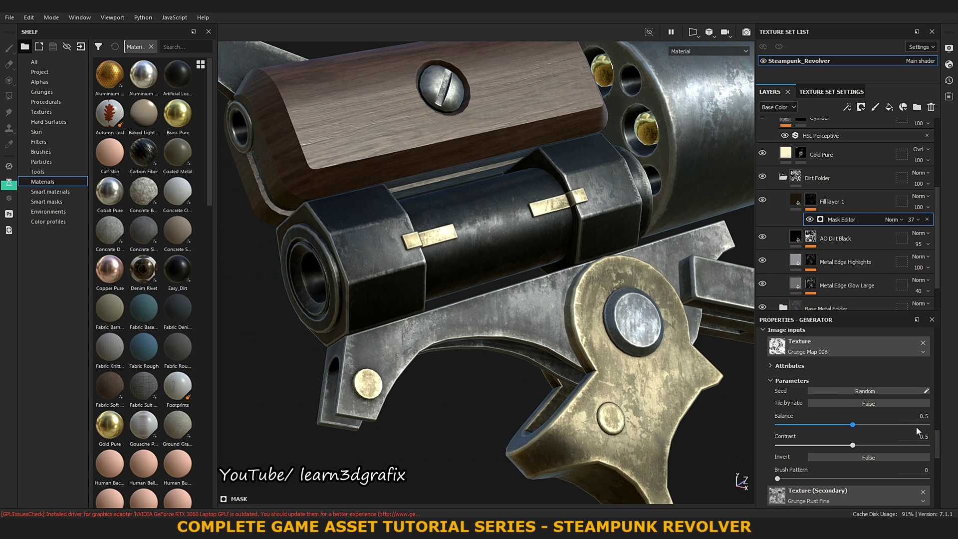
- Rename Fill layer 1 to 'Metal Dirt/ Roughness'
{"action": "left_click", "coordinate": [809, 205]}
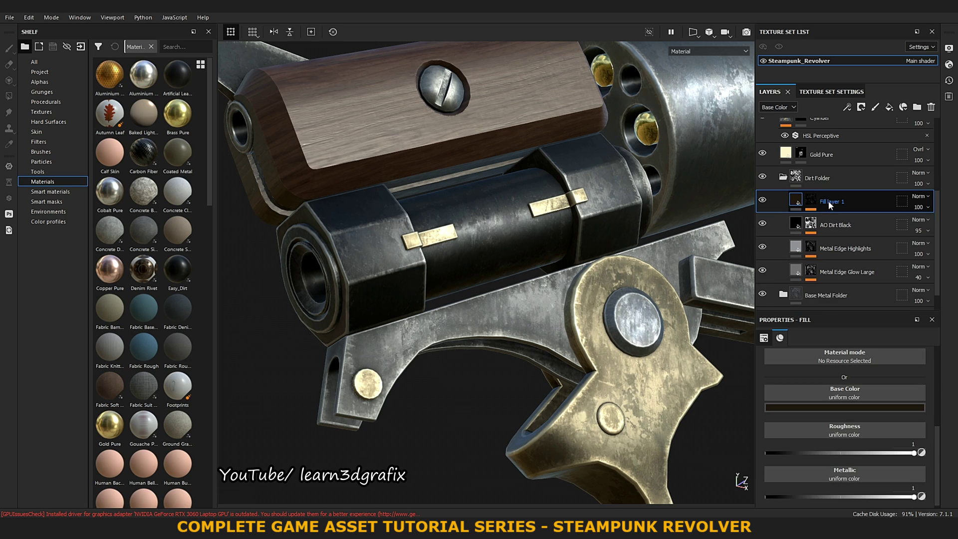
{"action": "type", "text": "Mtal"}
{"action": "key", "text": "Caps_Lock"}
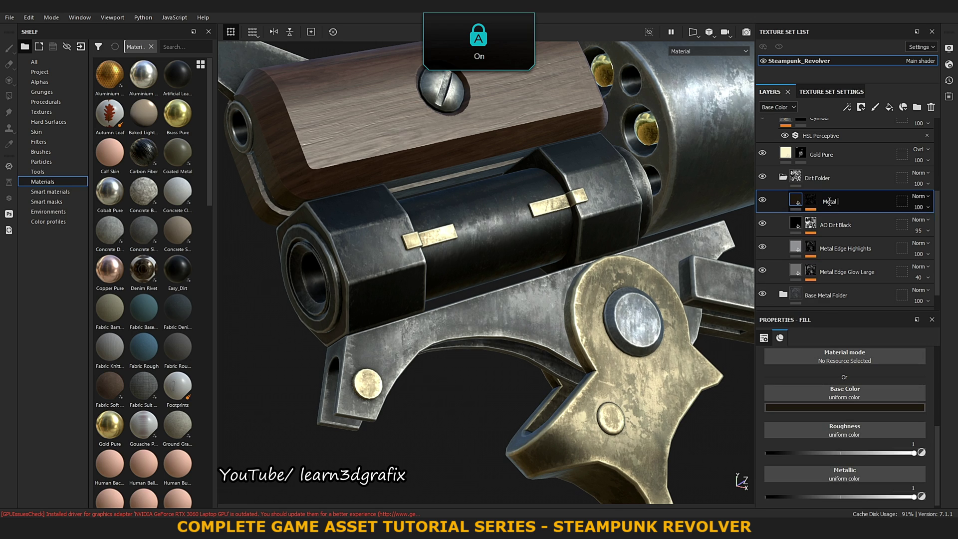
{"action": "key", "text": "Caps_Lock"}
{"action": "type", "text": "/ Rou"}
{"action": "type", "text": "ghness"}
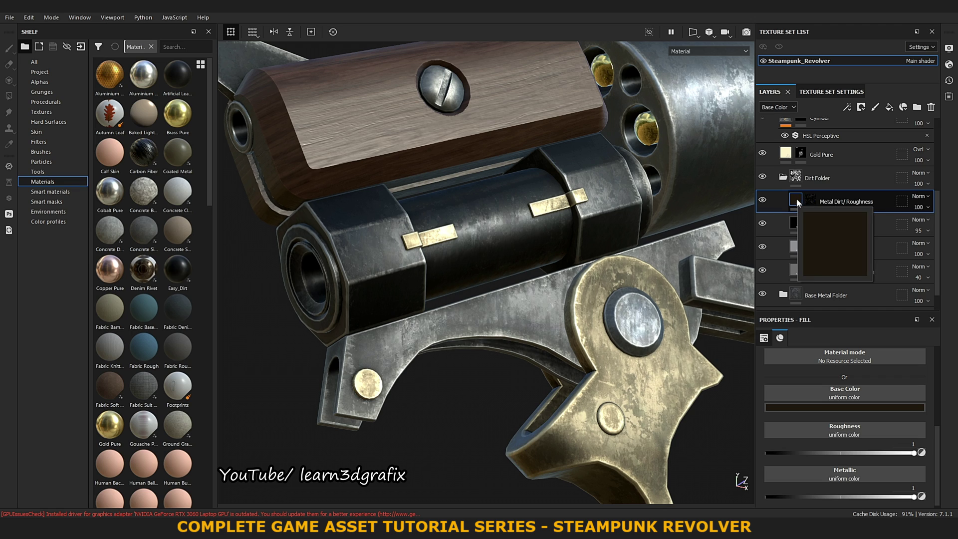
- Toggle the dirt layer's visibility and orbit the revolver to compare the grunge
{"action": "left_click", "coordinate": [764, 200]}
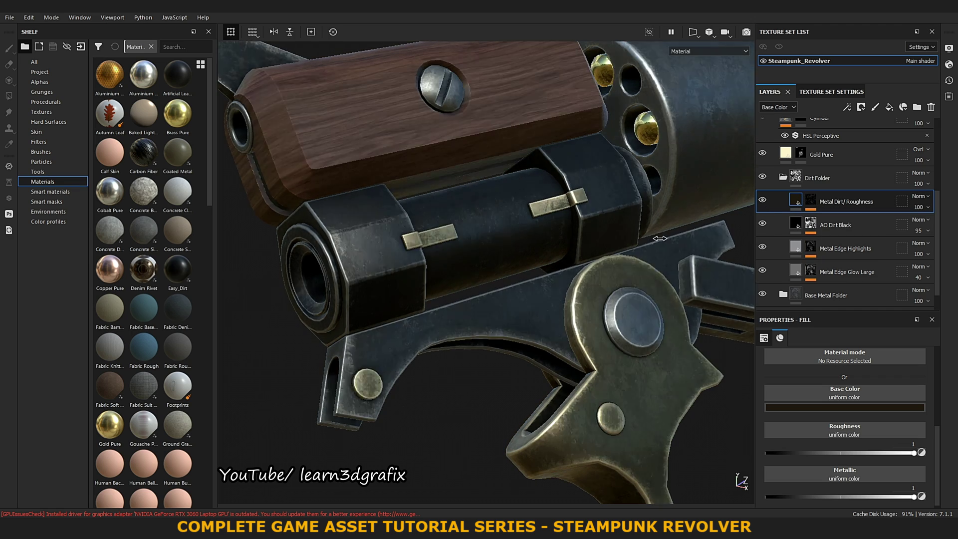
{"action": "mouse_move", "coordinate": [450, 304]}
{"action": "left_mouse_down", "text": "alt"}
{"action": "mouse_move", "coordinate": [523, 307]}
{"action": "mouse_move", "coordinate": [559, 289]}
{"action": "left_mouse_up", "text": "alt"}
{"action": "left_click", "coordinate": [763, 201]}
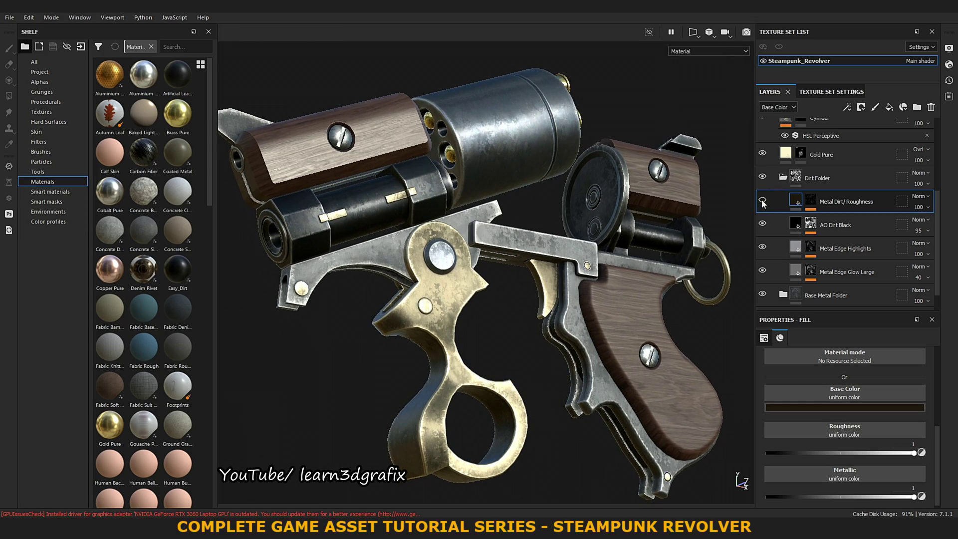
{"action": "mouse_move", "coordinate": [665, 229]}
{"action": "left_mouse_down", "text": "alt"}
{"action": "mouse_move", "coordinate": [569, 250]}
{"action": "mouse_move", "coordinate": [624, 235]}
{"action": "left_mouse_up", "text": "alt"}
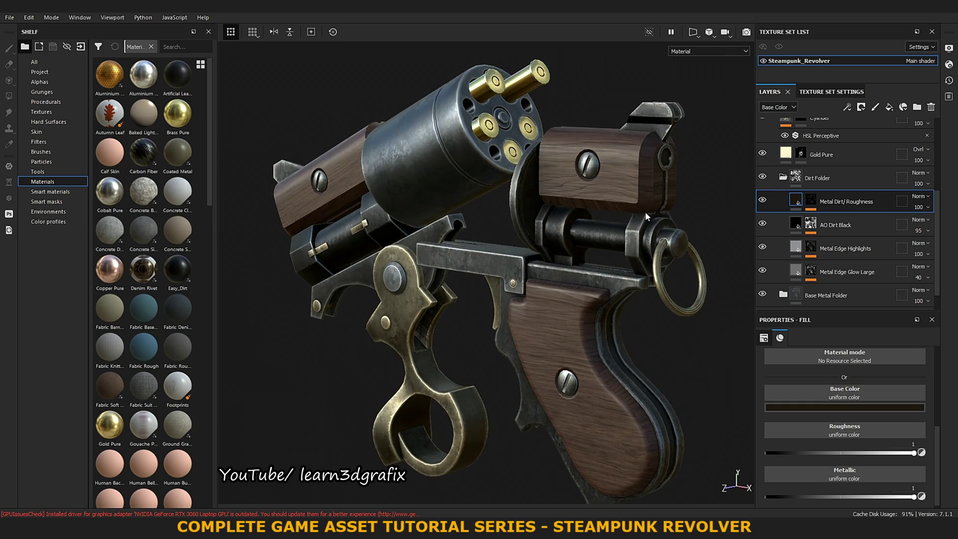
{"action": "scroll", "coordinate": [707, 231], "scroll_direction": "up", "scroll_amount": 3}
{"action": "scroll", "coordinate": [707, 231], "scroll_direction": "down", "scroll_amount": 3}
{"action": "mouse_move", "coordinate": [707, 231]}
{"action": "left_mouse_down", "text": "alt"}
{"action": "mouse_move", "coordinate": [589, 240]}
{"action": "mouse_move", "coordinate": [639, 219]}
{"action": "left_mouse_up", "text": "alt"}
{"action": "right_click_drag", "start_coordinate": [639, 220], "coordinate": [554, 226], "text": "shift"}
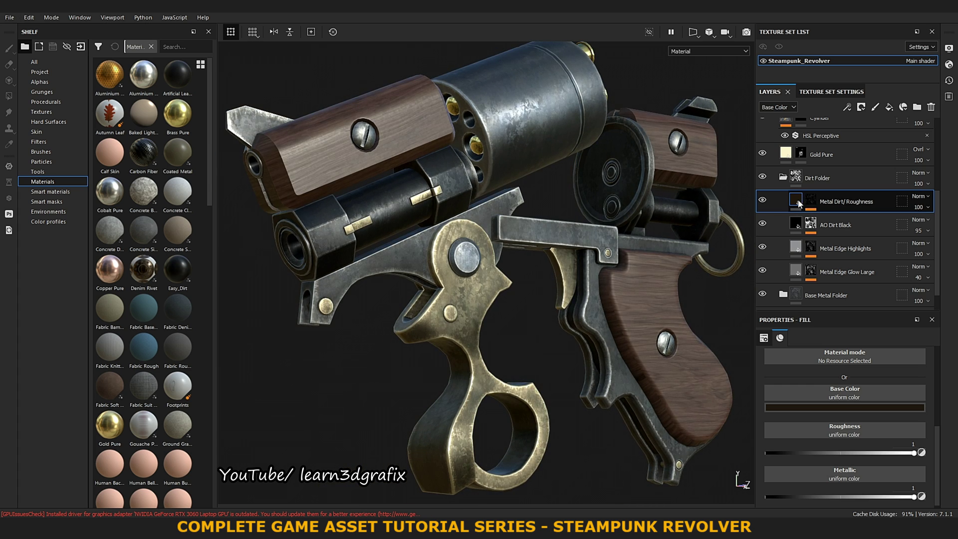
- Add a black-masked fill layer named 'Small Dust Particles' above Metal Dirt/ Roughness
{"action": "left_click", "coordinate": [889, 106]}
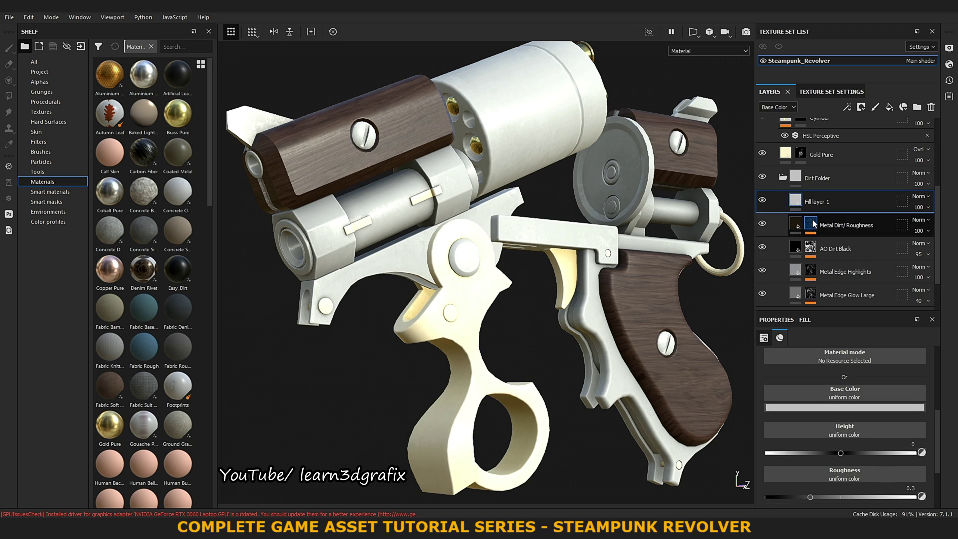
{"action": "right_click", "coordinate": [807, 205]}
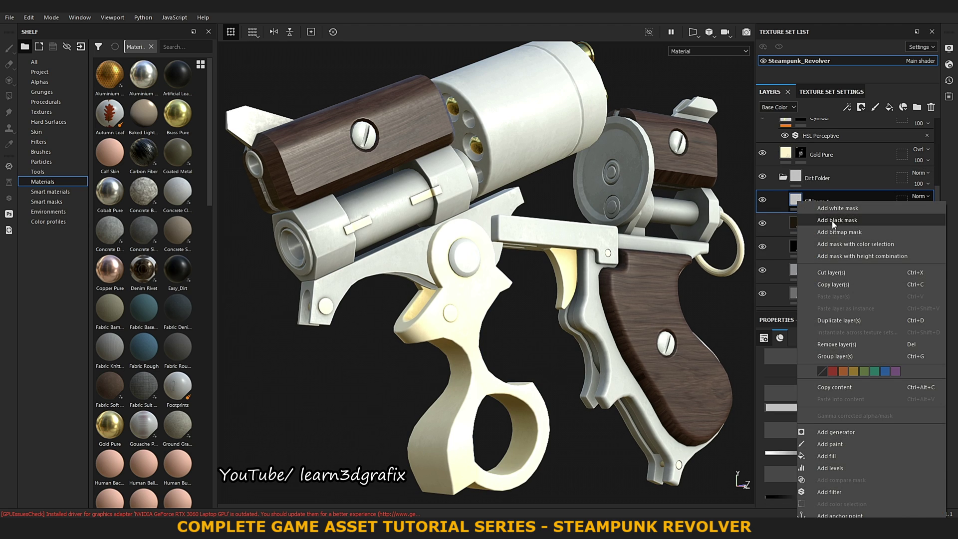
{"action": "left_click", "coordinate": [818, 207]}
{"action": "double_click", "coordinate": [826, 199]}
{"action": "key", "text": "Caps_Lock"}
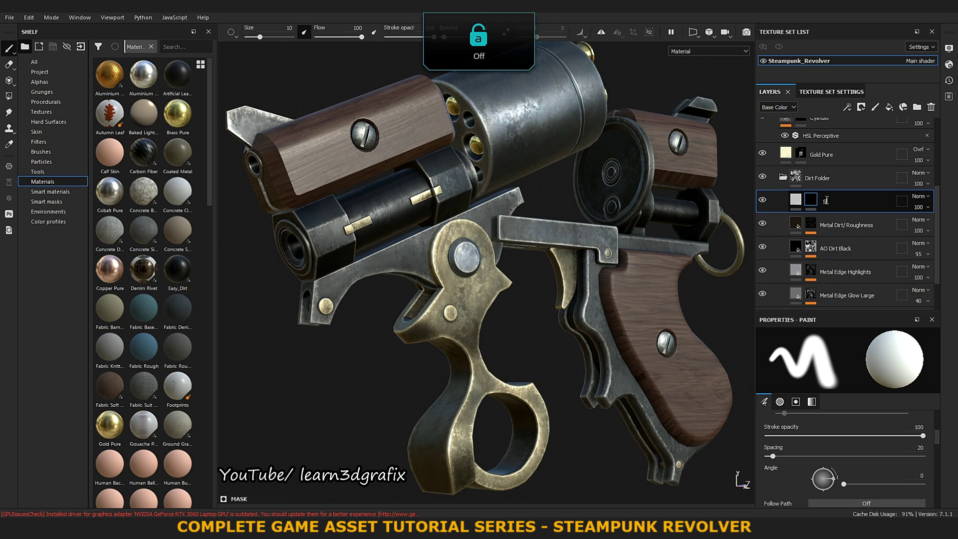
{"action": "type", "text": "mall"}
{"action": "key", "text": "Caps_Lock"}
{"action": "type", "text": " D"}
{"action": "key", "text": "Caps_Lock"}
{"action": "key", "text": "Caps_Lock"}
{"action": "type", "text": "ust Particles"}
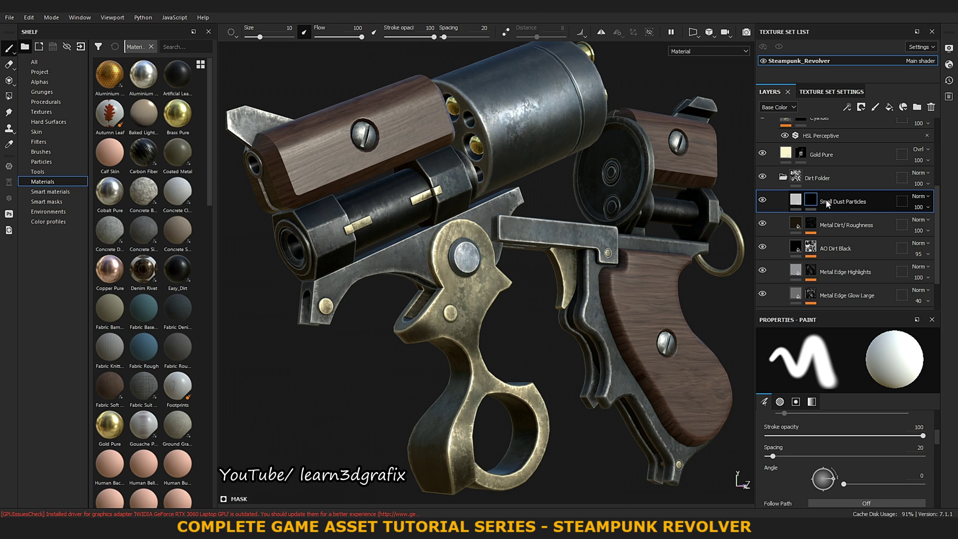
- Set the Small Dust Particles Base Color to hex ababab
{"action": "left_click", "coordinate": [796, 199]}
{"action": "left_click", "coordinate": [859, 408]}
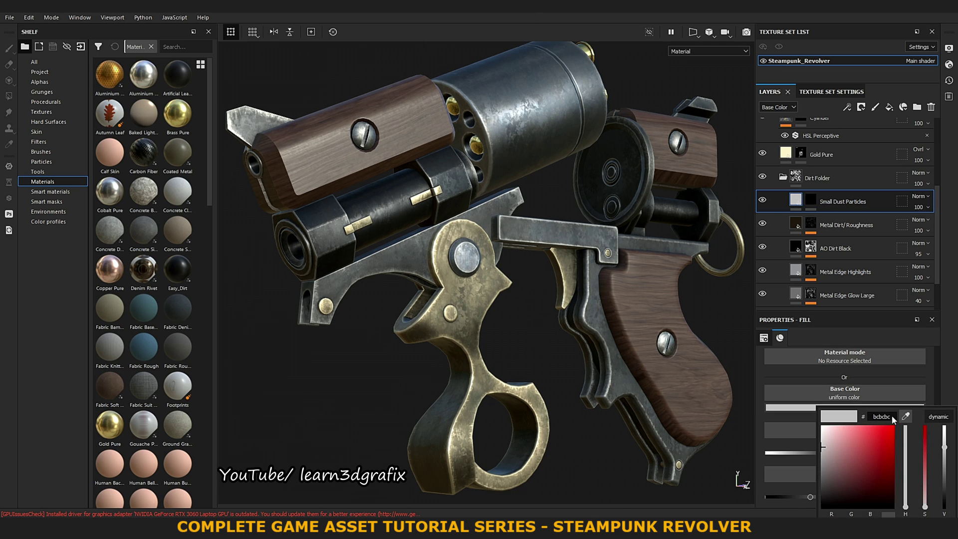
{"action": "type", "text": "ababa"}
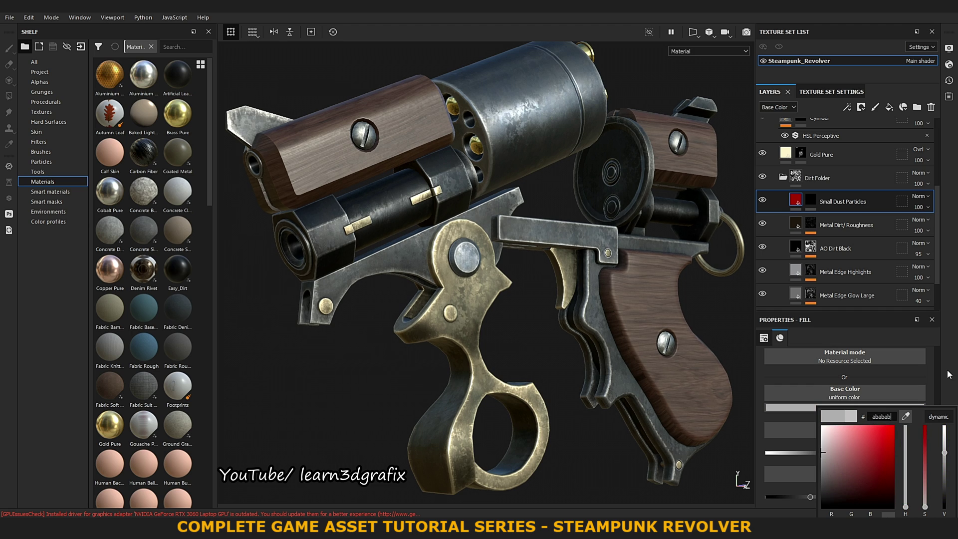
{"action": "left_click", "coordinate": [948, 375]}
{"action": "scroll", "coordinate": [843, 429], "scroll_direction": "up", "scroll_amount": 3}
{"action": "scroll", "coordinate": [912, 439], "scroll_direction": "down", "scroll_amount": 2}
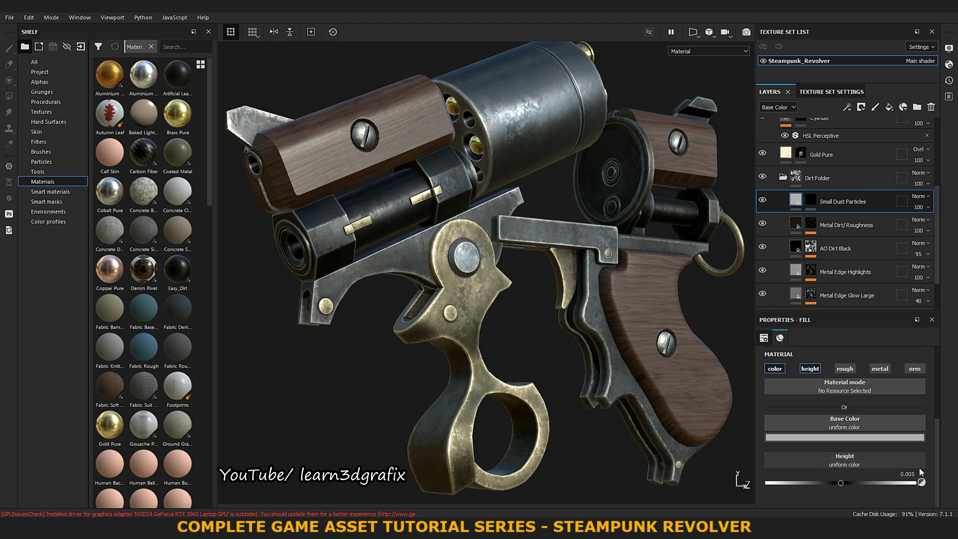
- Add a fill effect to the Small Dust Particles mask, discarding a stray generator
{"action": "left_click", "coordinate": [811, 199]}
{"action": "right_click", "coordinate": [813, 199]}
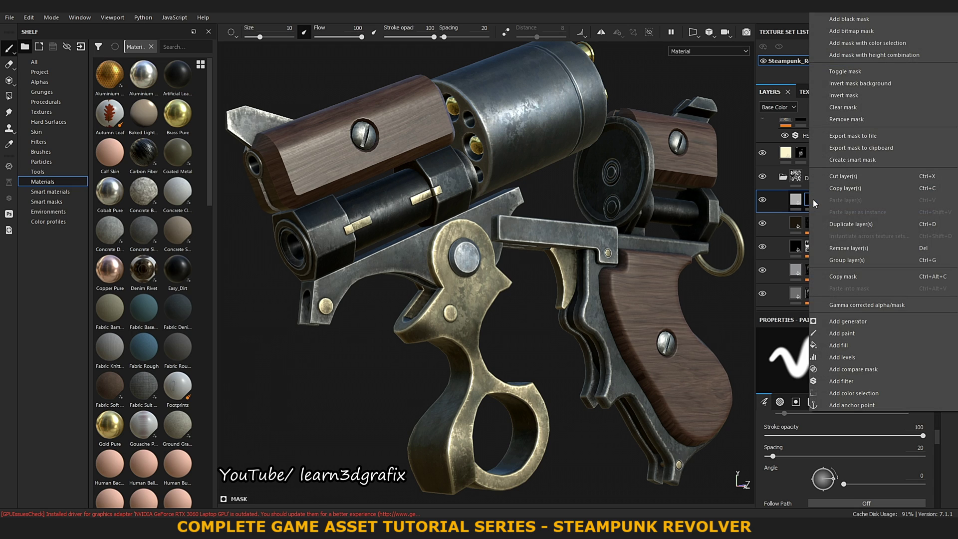
{"action": "left_click", "coordinate": [875, 318]}
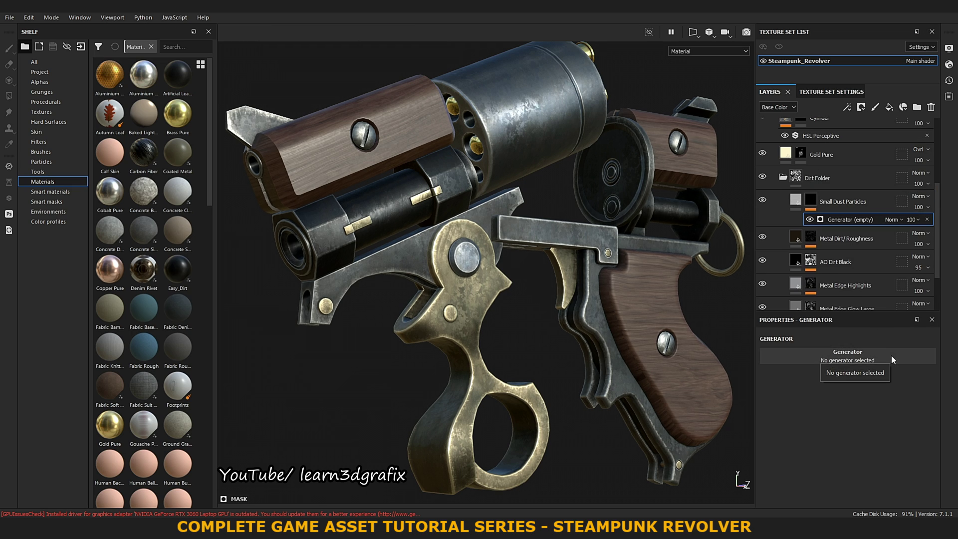
{"action": "left_click", "coordinate": [927, 219]}
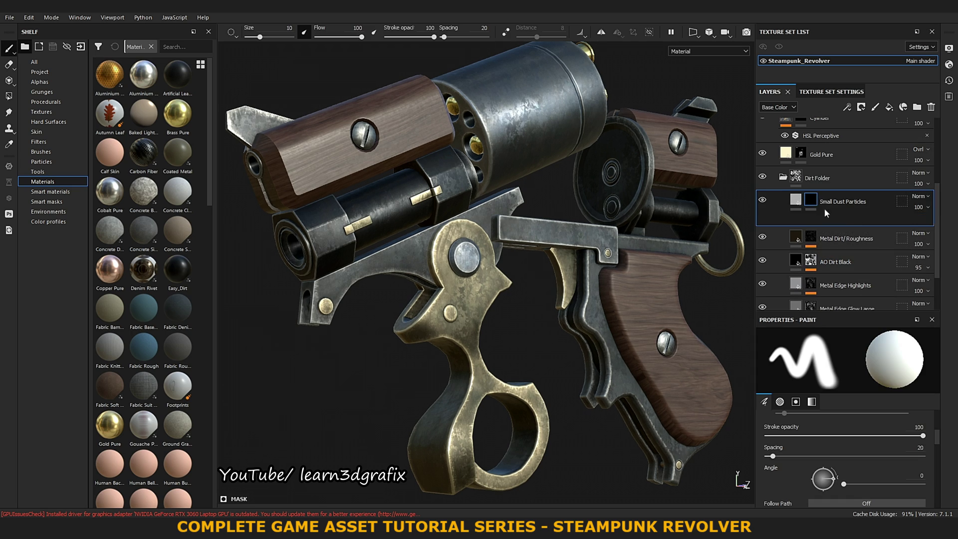
{"action": "right_click", "coordinate": [813, 202]}
{"action": "left_click", "coordinate": [864, 341]}
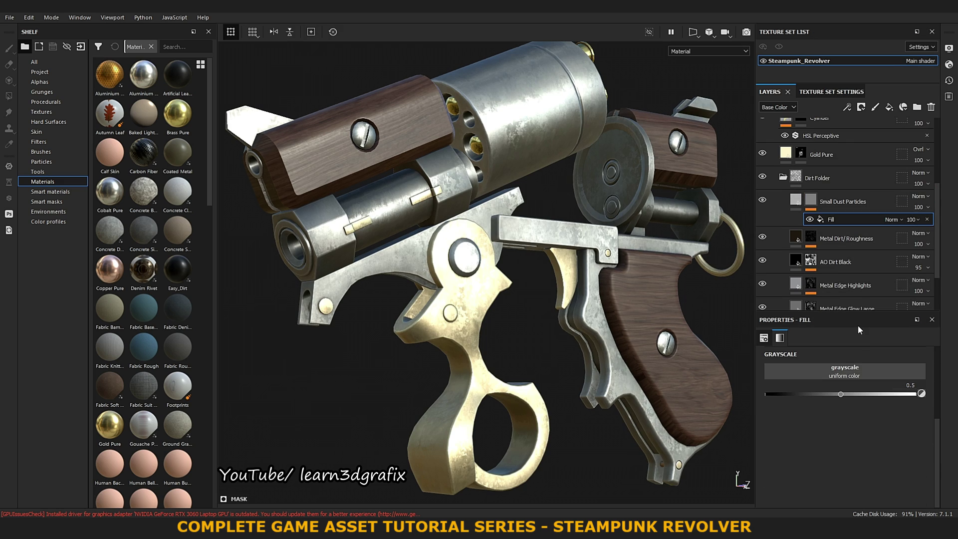
- Assign Grunge Dust Spread to the mask fill, replacing Grunge Spots Dirty
{"action": "left_click", "coordinate": [862, 370]}
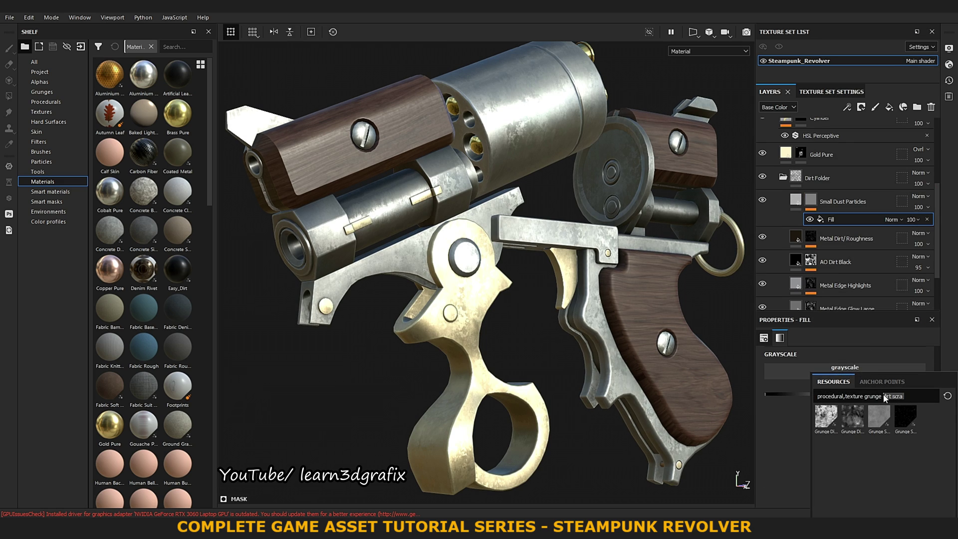
{"action": "type", "text": "dirt sp"}
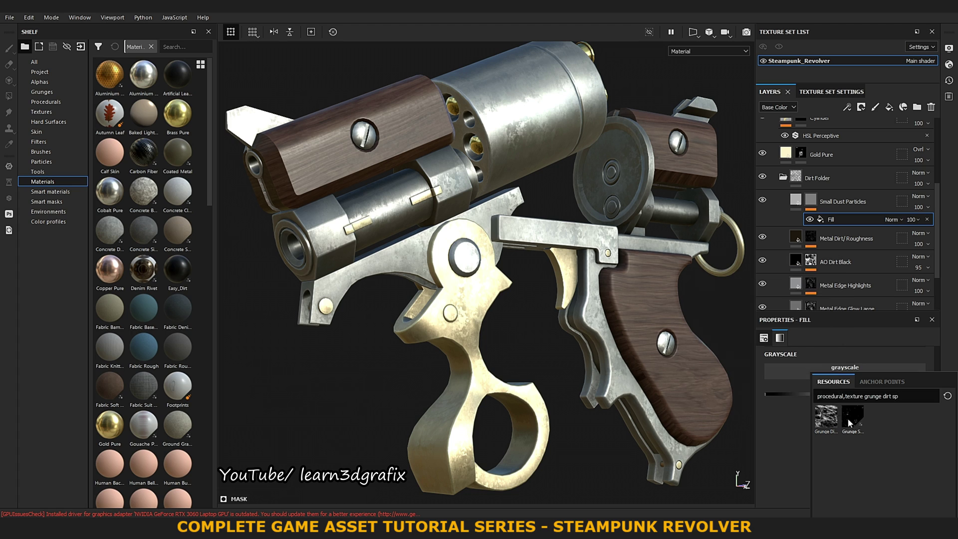
{"action": "left_click", "coordinate": [848, 418]}
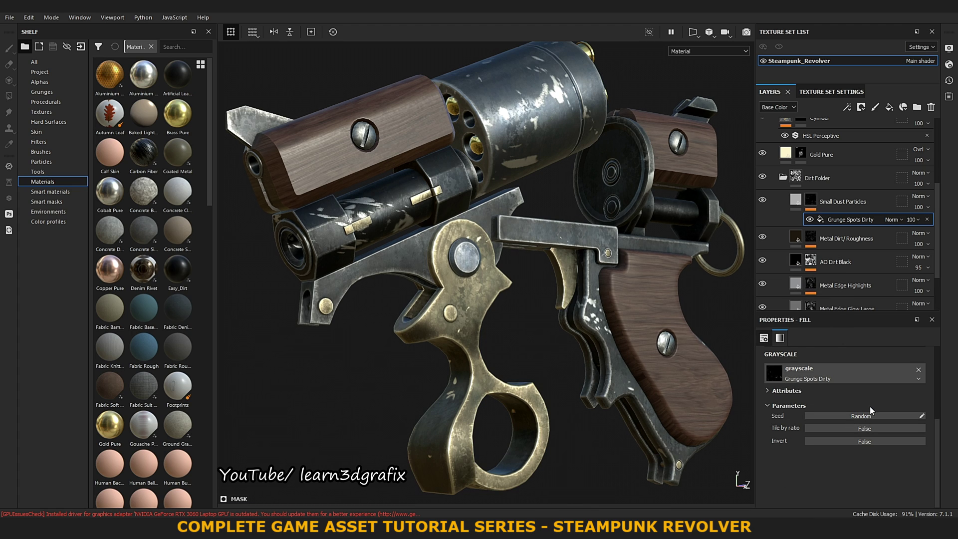
{"action": "left_click", "coordinate": [918, 369]}
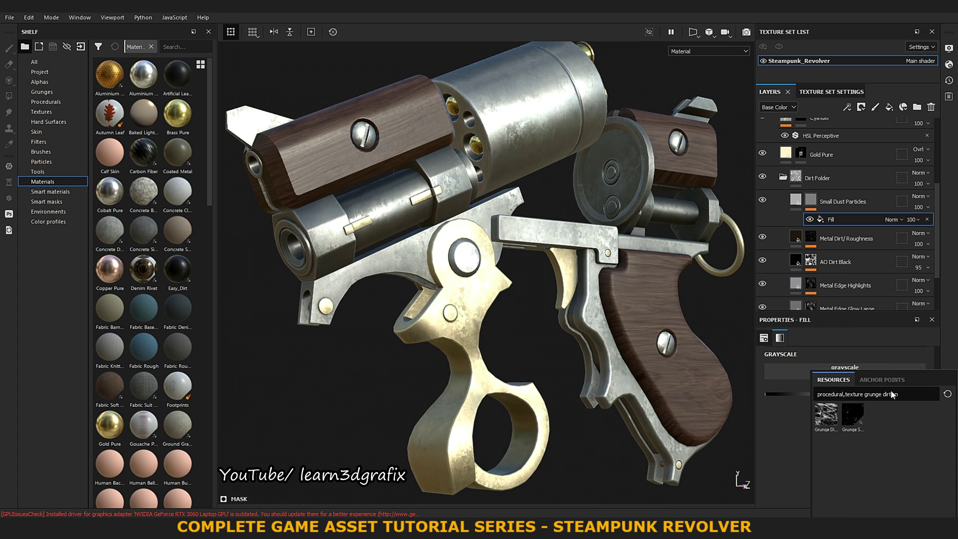
{"action": "type", "text": "dust"}
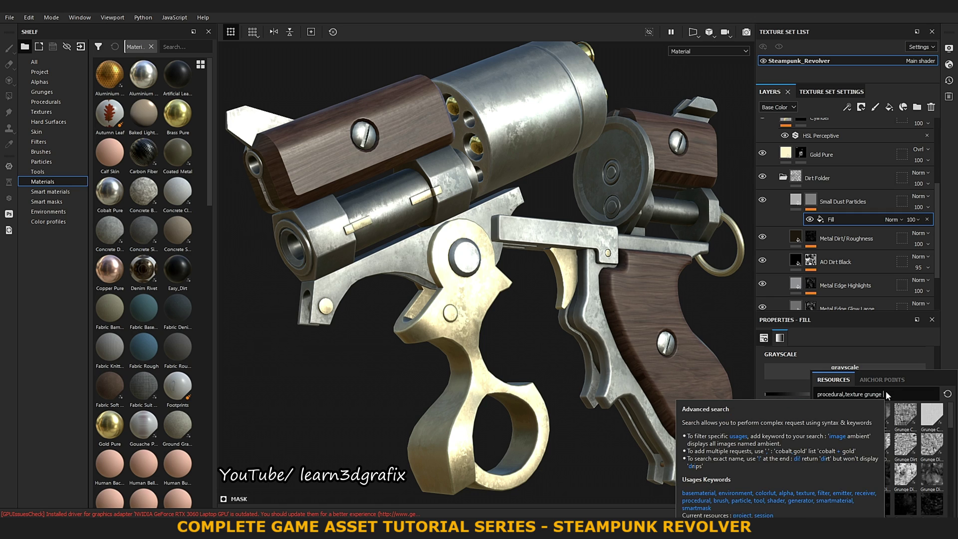
{"action": "type", "text": " sp"}
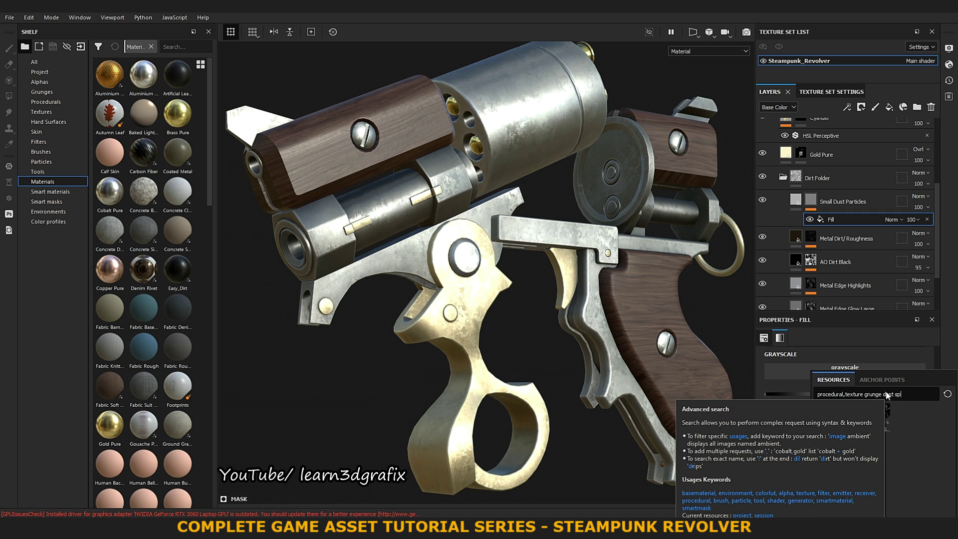
{"action": "mouse_move", "coordinate": [878, 416]}
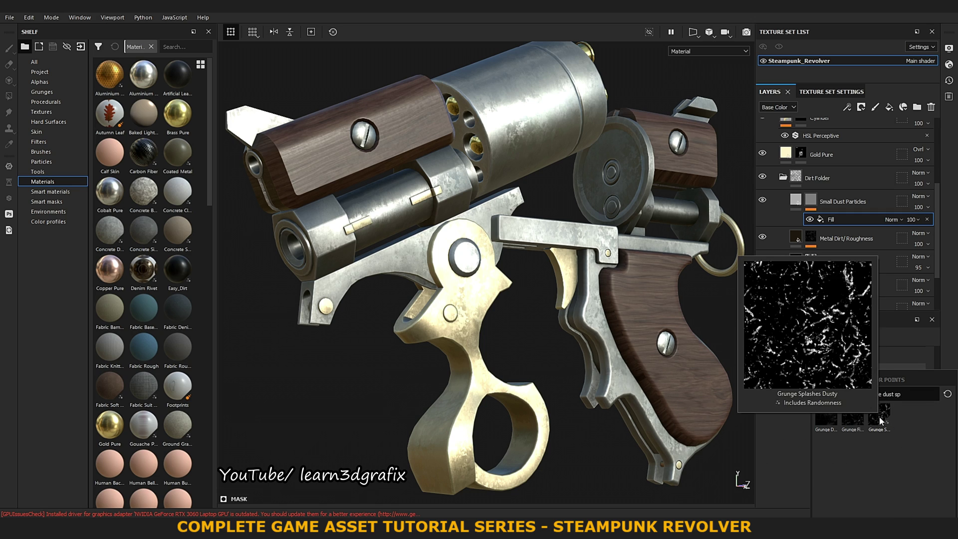
{"action": "left_click", "coordinate": [828, 424]}
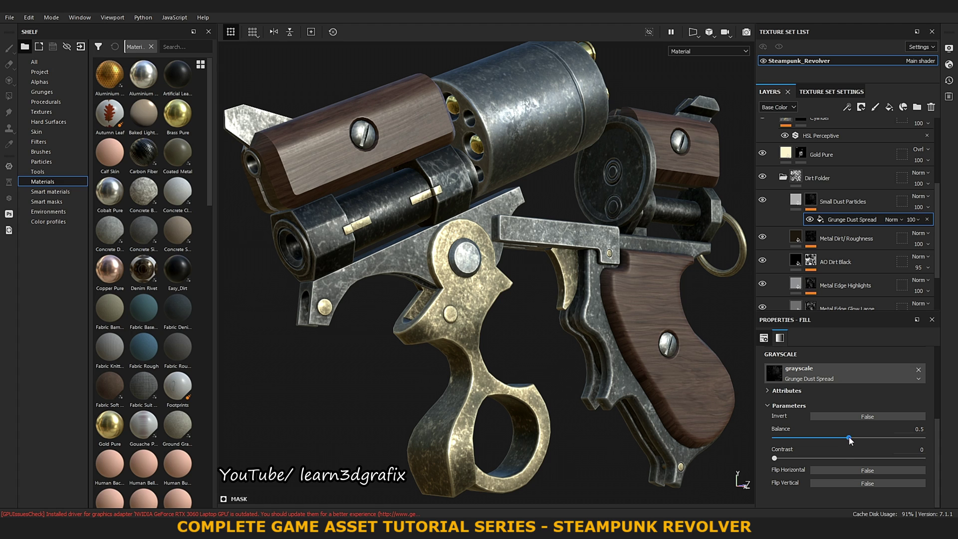
- Set the Grunge Dust Spread fill to opacity 15, balance 0.43 and contrast 0.23
{"action": "left_click_drag", "start_coordinate": [944, 240], "coordinate": [914, 244]}
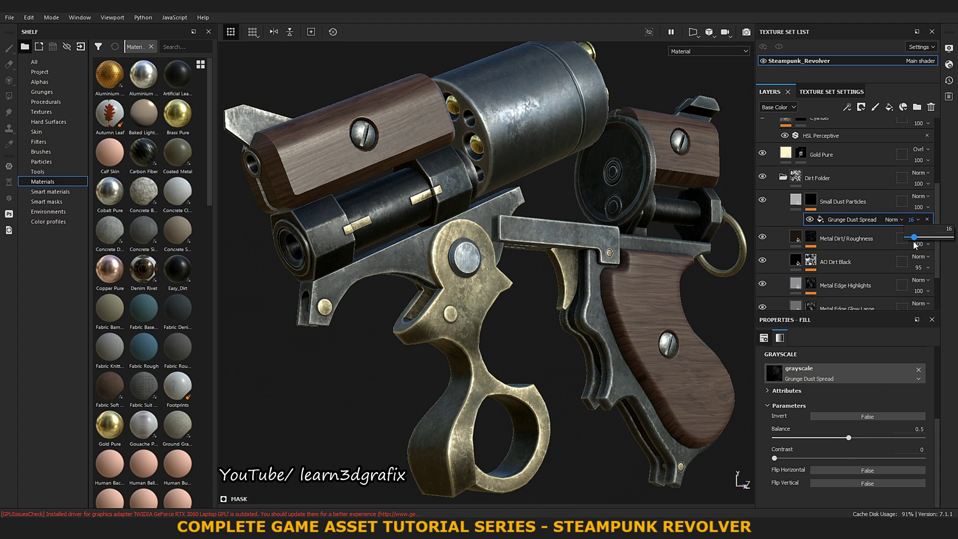
{"action": "scroll", "coordinate": [475, 251], "scroll_direction": "up", "scroll_amount": 5}
{"action": "scroll", "coordinate": [474, 251], "scroll_direction": "up", "scroll_amount": 3}
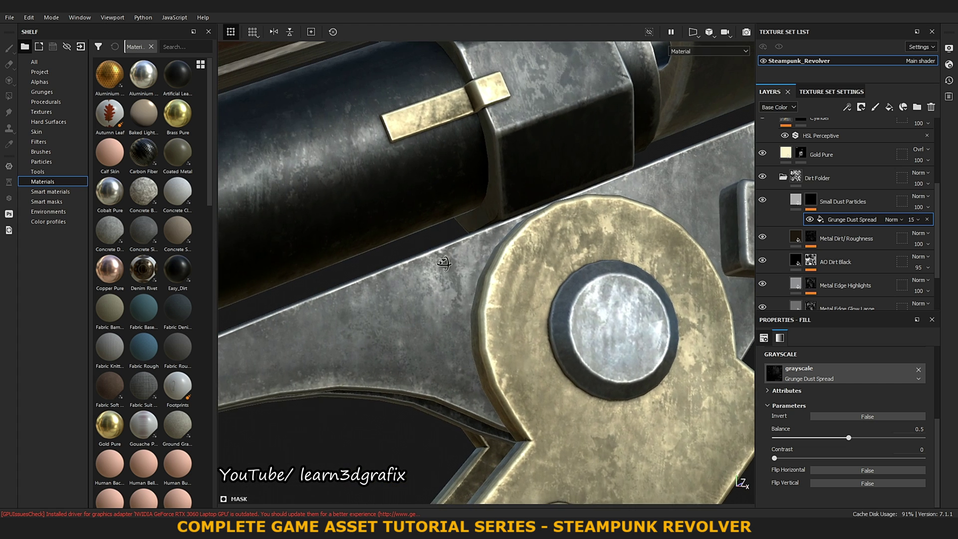
{"action": "right_click_drag", "start_coordinate": [474, 251], "coordinate": [485, 267], "text": "alt"}
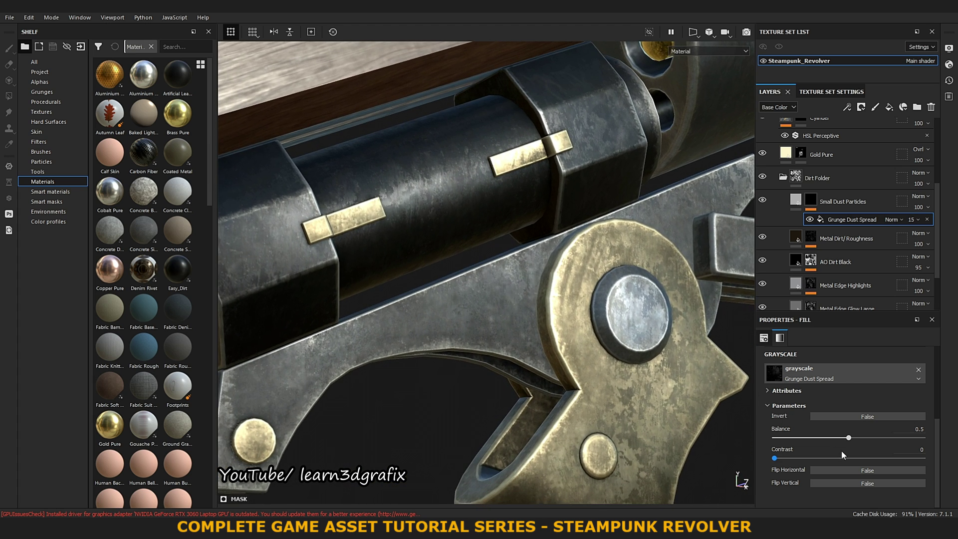
{"action": "left_click_drag", "start_coordinate": [849, 439], "coordinate": [839, 438]}
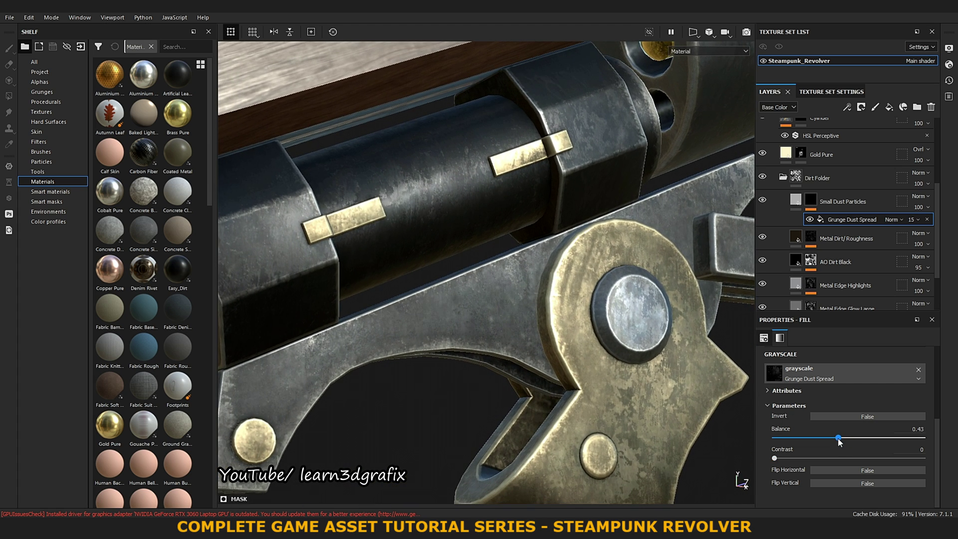
{"action": "left_click_drag", "start_coordinate": [775, 458], "coordinate": [809, 459]}
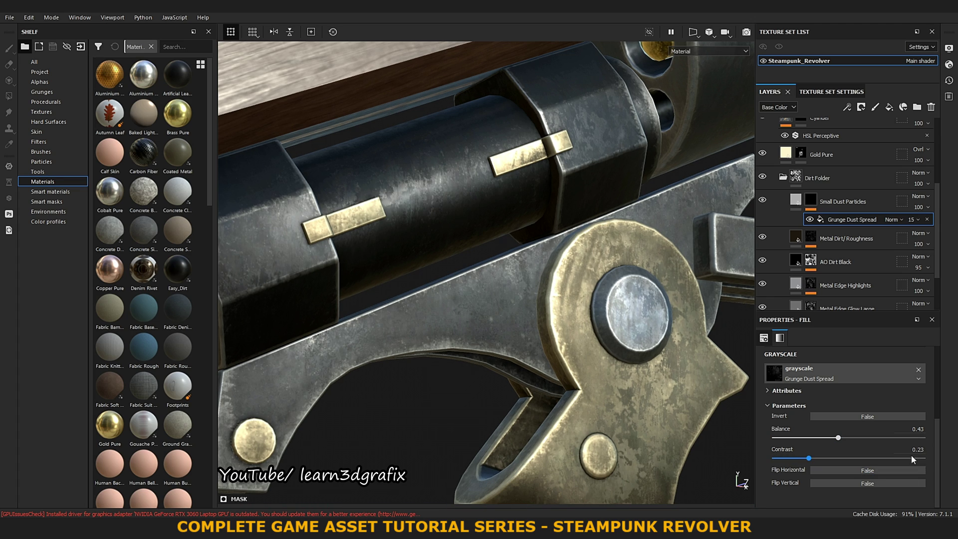
- Switch the dust fill's projection to Tri-planar projection
{"action": "scroll", "coordinate": [883, 410], "scroll_direction": "up", "scroll_amount": 3}
{"action": "left_click", "coordinate": [859, 373]}
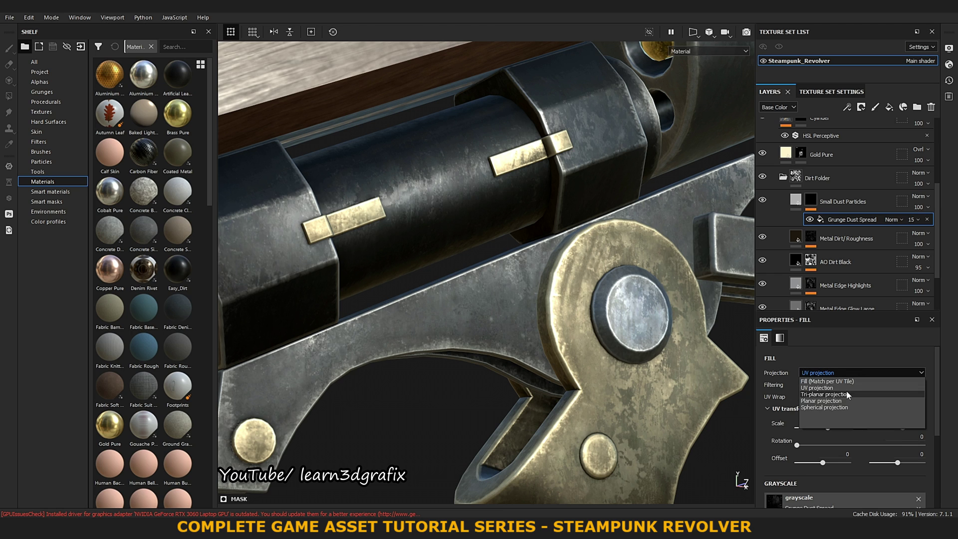
{"action": "left_click", "coordinate": [848, 391]}
- Check the dust in the viewport's Mask and Base Color channel views
{"action": "left_click", "coordinate": [696, 50]}
{"action": "left_click", "coordinate": [694, 115]}
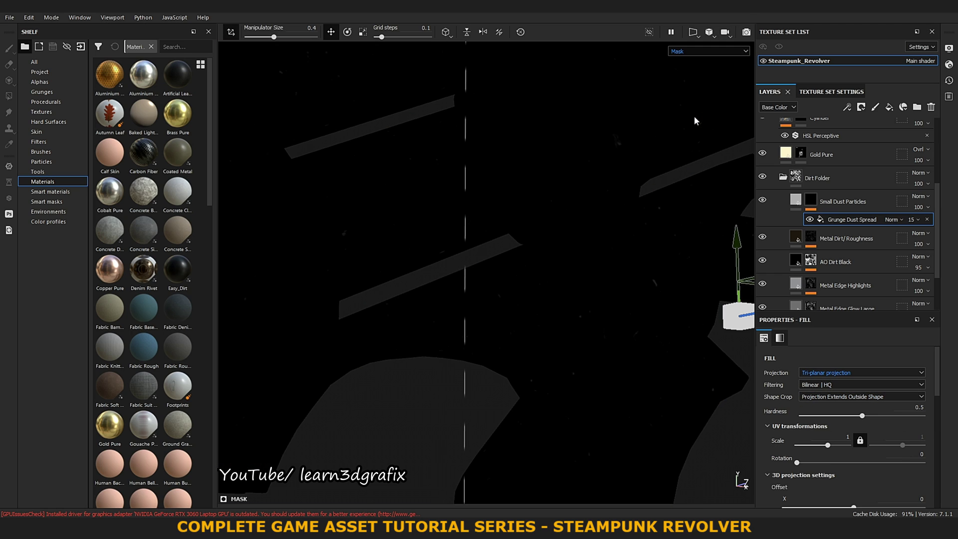
{"action": "key", "text": "m"}
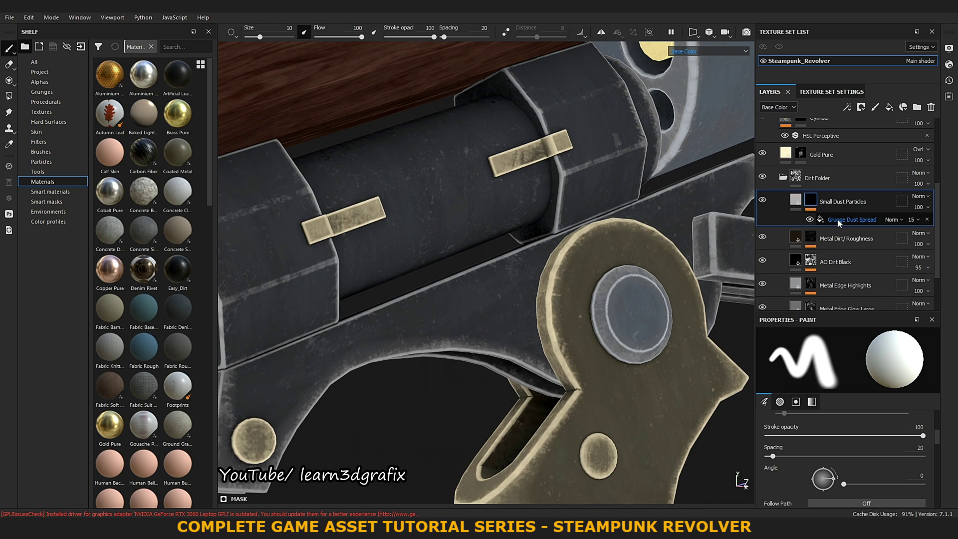
{"action": "left_click", "coordinate": [708, 50]}
{"action": "left_click", "coordinate": [702, 118]}
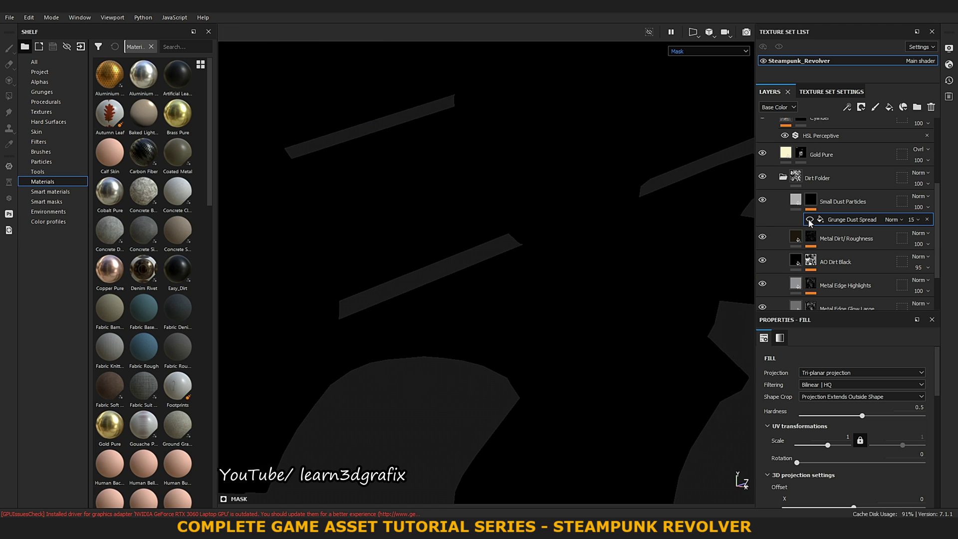
{"action": "left_click", "coordinate": [700, 49]}
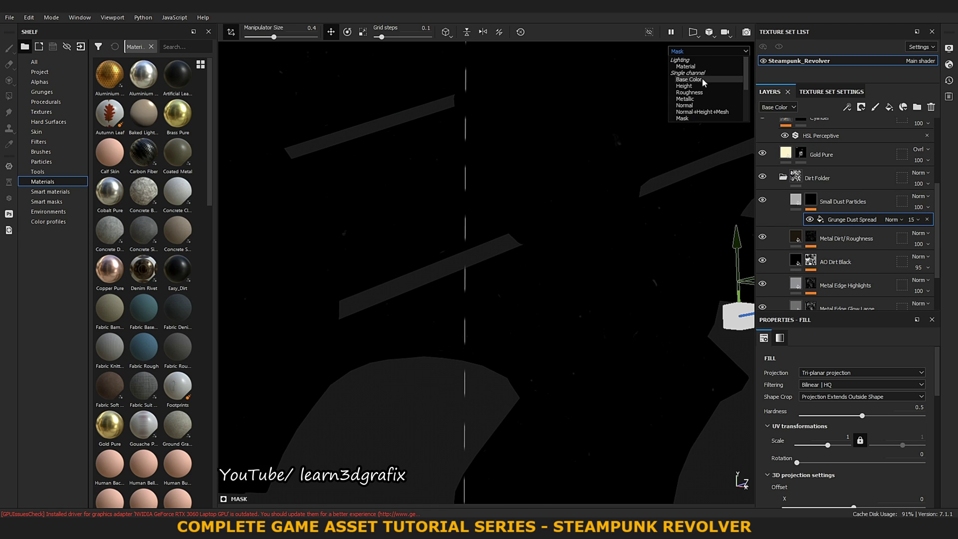
{"action": "left_click", "coordinate": [810, 219]}
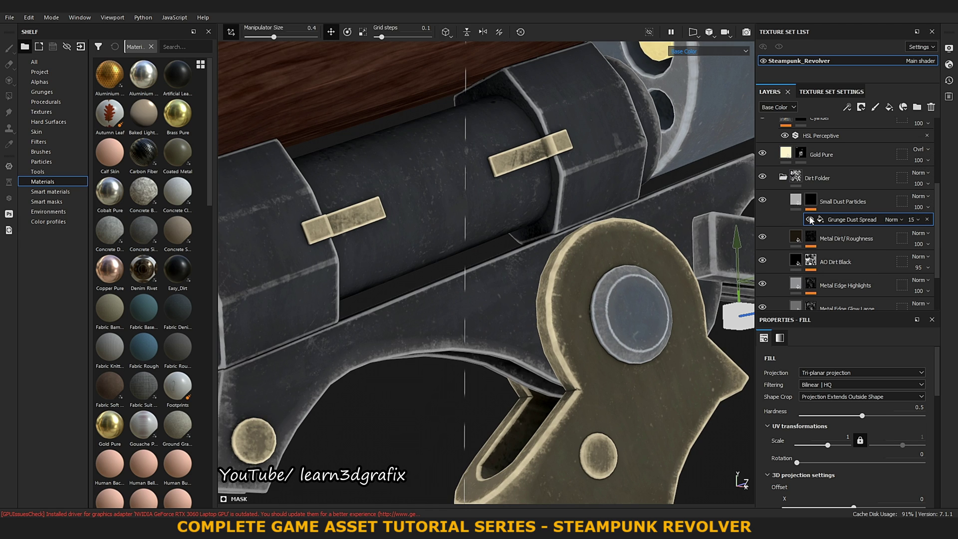
- Delete the Grunge Dust Spread fill effect and return the viewport to Material shading
{"action": "key", "text": "Delete"}
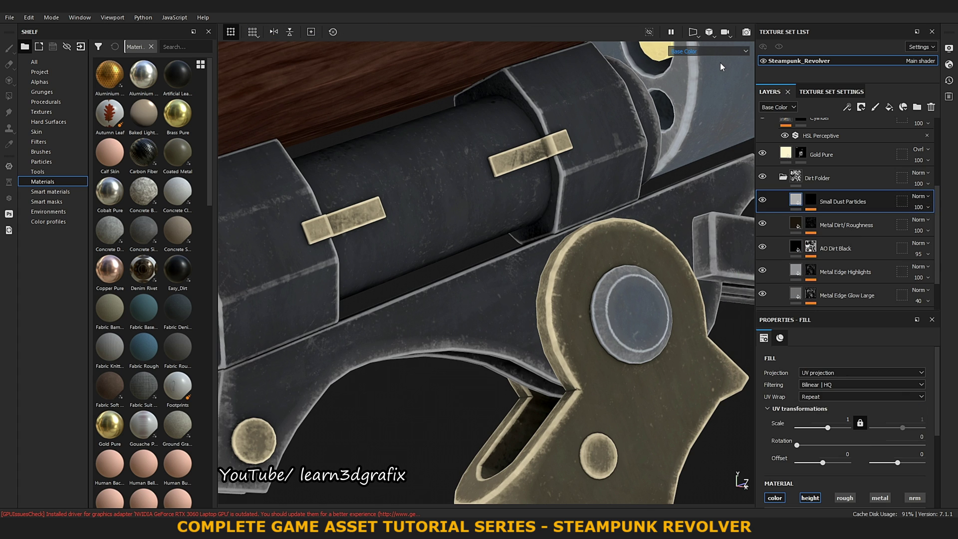
{"action": "left_click", "coordinate": [700, 51]}
{"action": "left_click", "coordinate": [706, 68]}
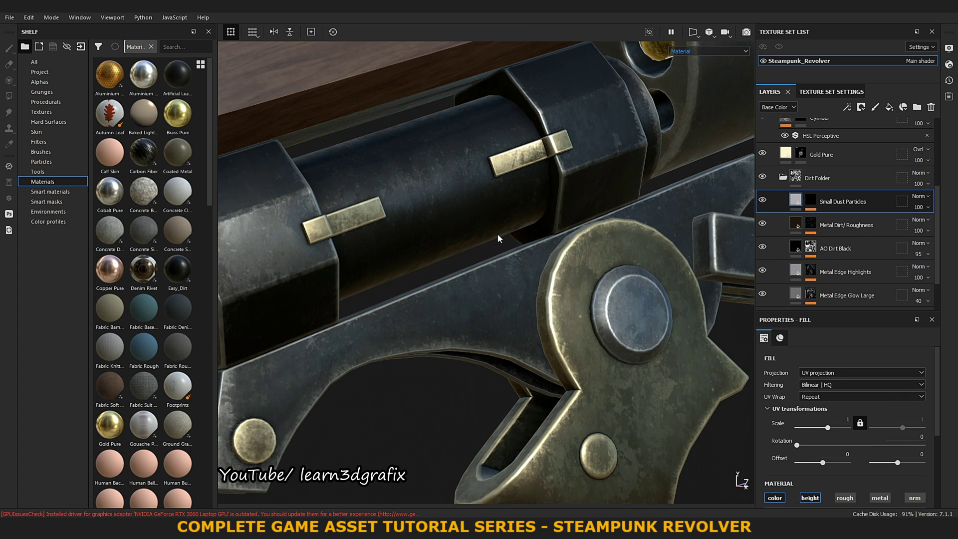
{"action": "scroll", "coordinate": [498, 238], "scroll_direction": "up", "scroll_amount": 3}
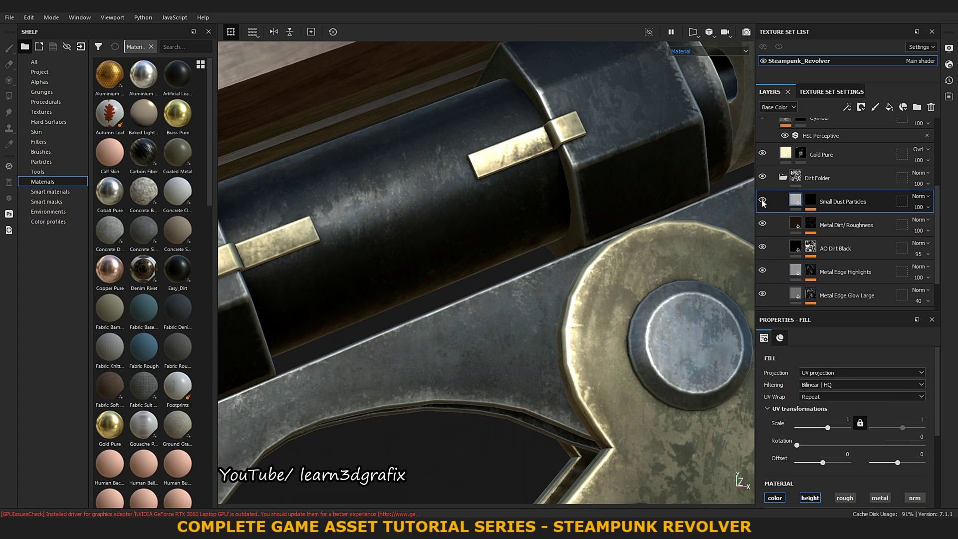
- Inspect the dust specks on the cylinder, grip and brass band, then save the project
{"action": "left_click_drag", "start_coordinate": [608, 254], "coordinate": [574, 258], "text": "alt"}
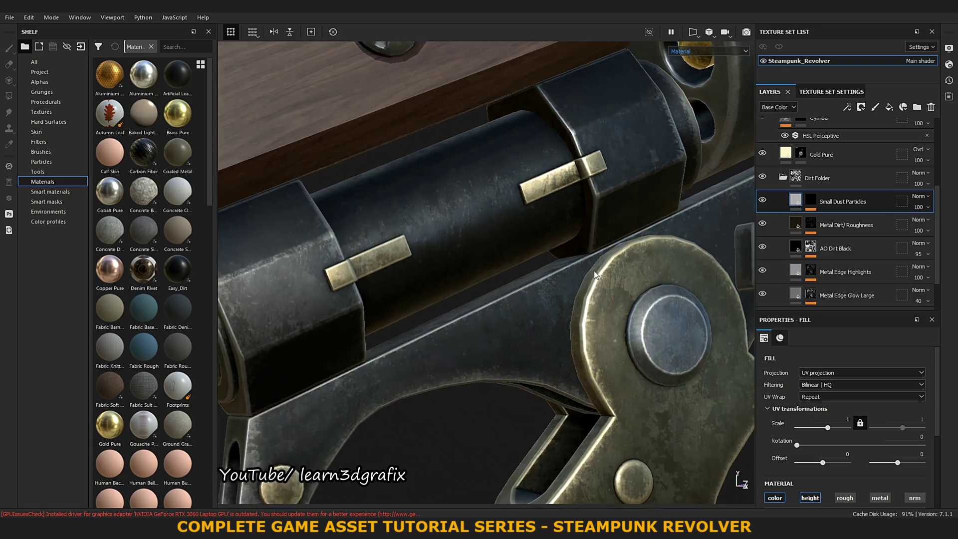
{"action": "right_click_drag", "start_coordinate": [574, 258], "coordinate": [542, 255], "text": "alt"}
{"action": "left_click_drag", "start_coordinate": [542, 255], "coordinate": [617, 253], "text": "alt"}
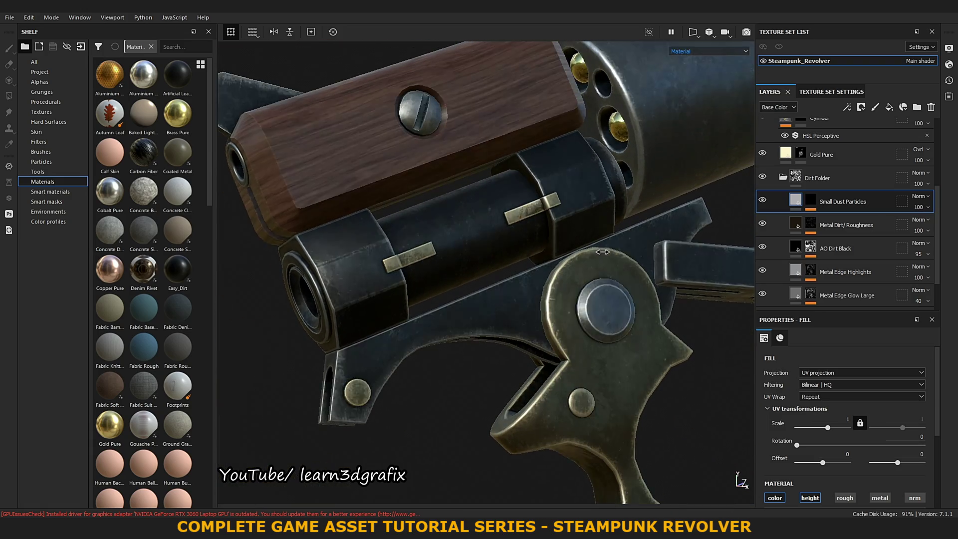
{"action": "right_click_drag", "start_coordinate": [618, 254], "coordinate": [529, 275], "text": "alt"}
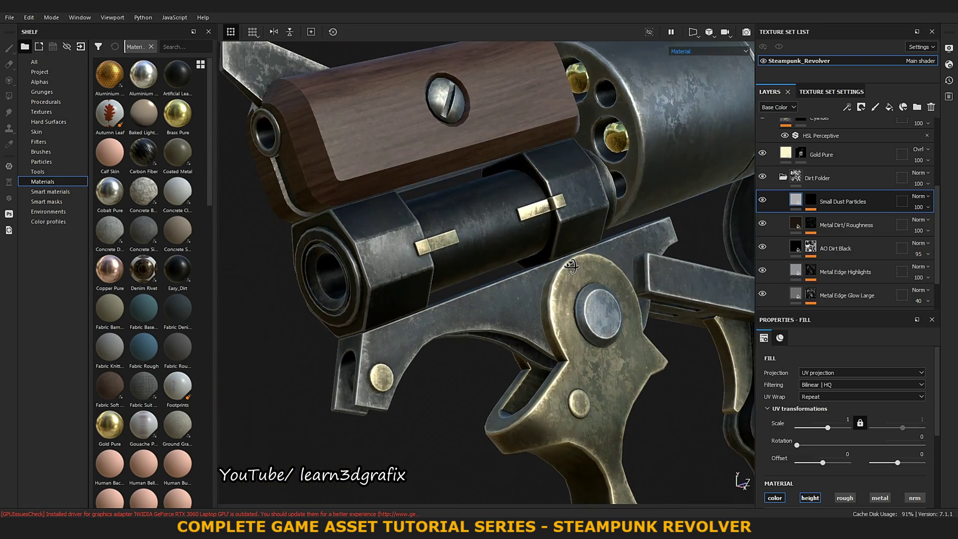
{"action": "mouse_move", "coordinate": [529, 274]}
{"action": "left_mouse_down", "text": "alt"}
{"action": "mouse_move", "coordinate": [479, 298]}
{"action": "mouse_move", "coordinate": [410, 239]}
{"action": "left_mouse_up", "text": "alt"}
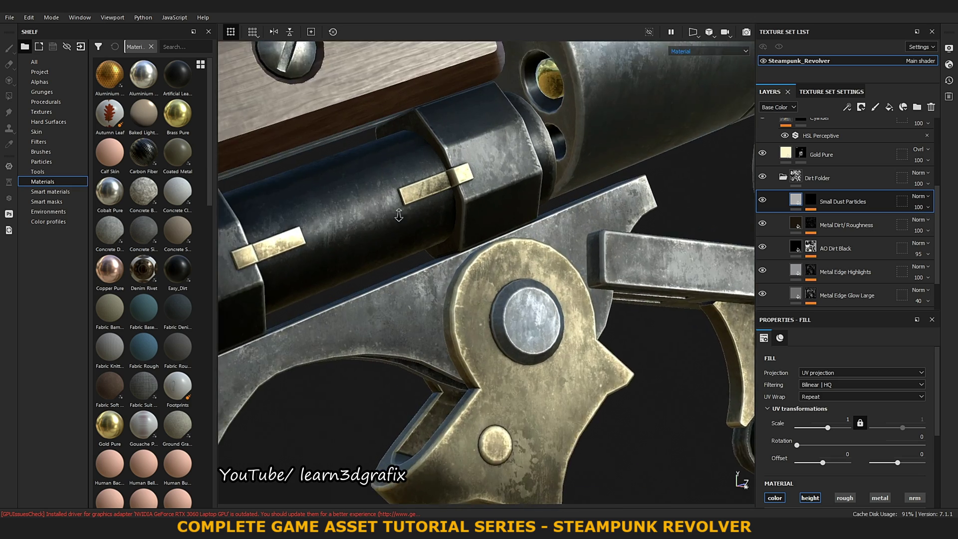
{"action": "right_click_drag", "start_coordinate": [409, 238], "coordinate": [451, 301], "text": "alt"}
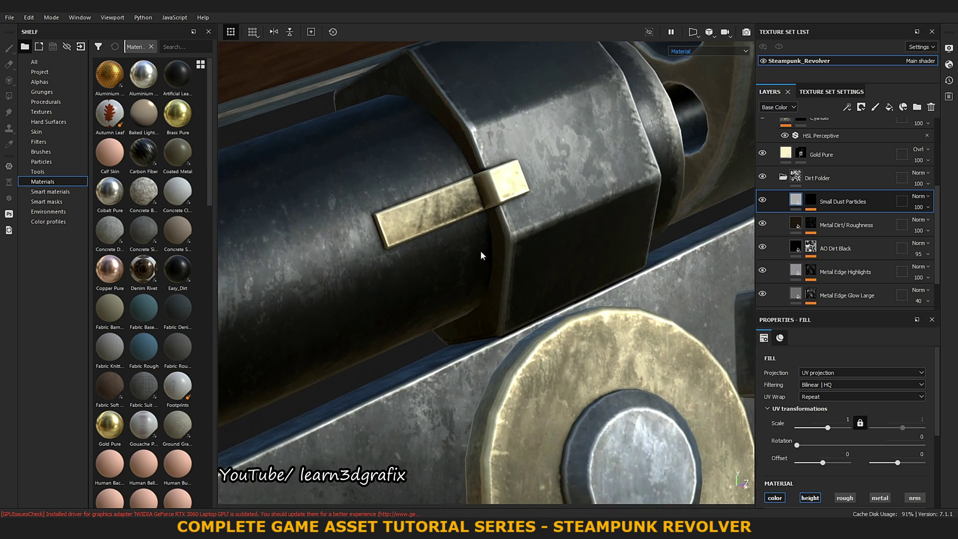
{"action": "scroll", "coordinate": [861, 408], "scroll_direction": "down", "scroll_amount": 2}
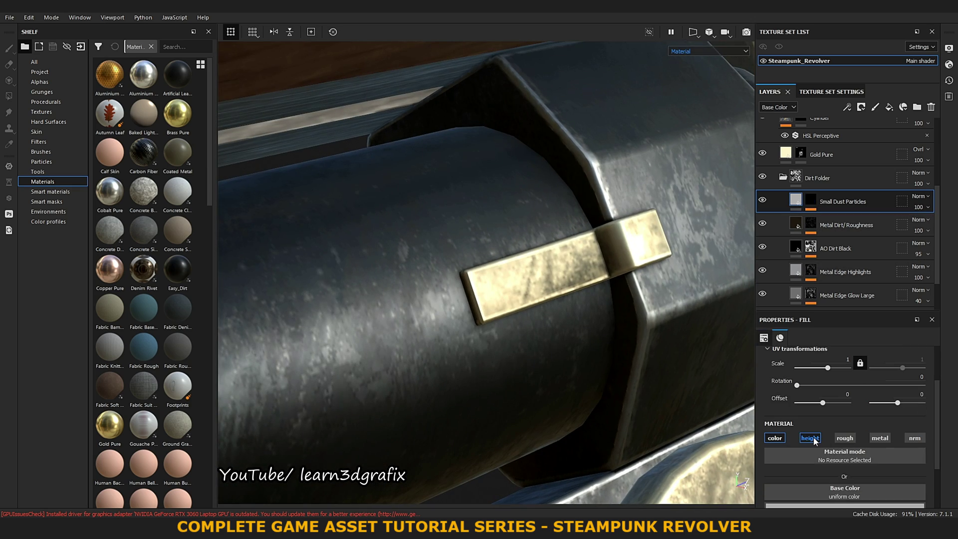
{"action": "scroll", "coordinate": [883, 455], "scroll_direction": "down", "scroll_amount": 1}
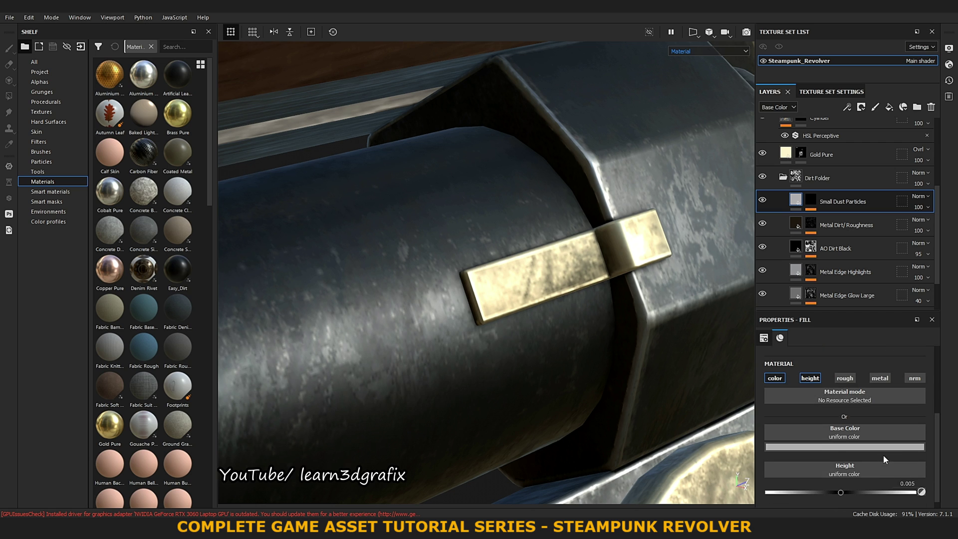
{"action": "mouse_move", "coordinate": [672, 227]}
{"action": "right_mouse_down", "text": "alt"}
{"action": "mouse_move", "coordinate": [559, 194]}
{"action": "mouse_move", "coordinate": [560, 205]}
{"action": "right_mouse_up", "text": "alt"}
{"action": "mouse_move", "coordinate": [559, 204]}
{"action": "left_mouse_down", "text": "alt"}
{"action": "mouse_move", "coordinate": [514, 223]}
{"action": "mouse_move", "coordinate": [581, 223]}
{"action": "left_mouse_up", "text": "alt"}
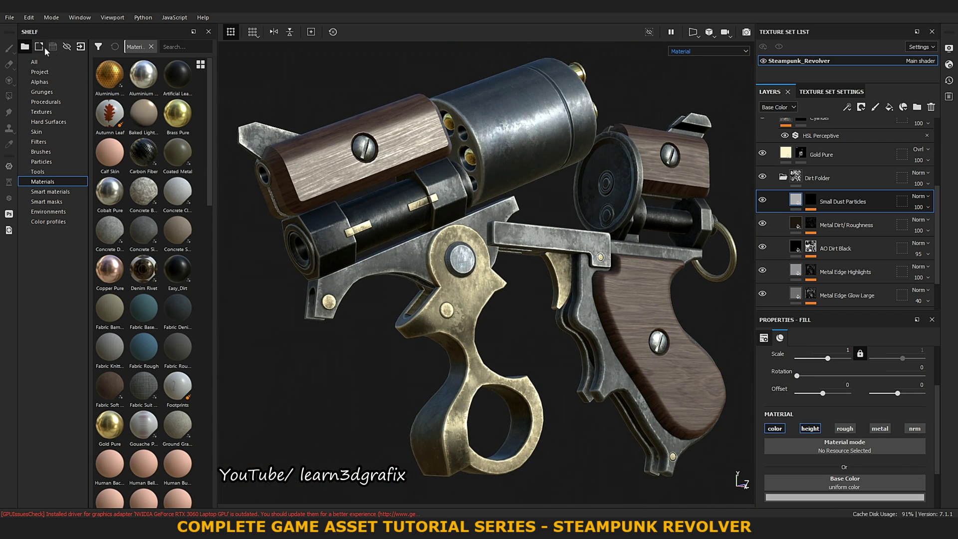
{"action": "left_click", "coordinate": [9, 18]}
{"action": "left_click", "coordinate": [35, 70]}
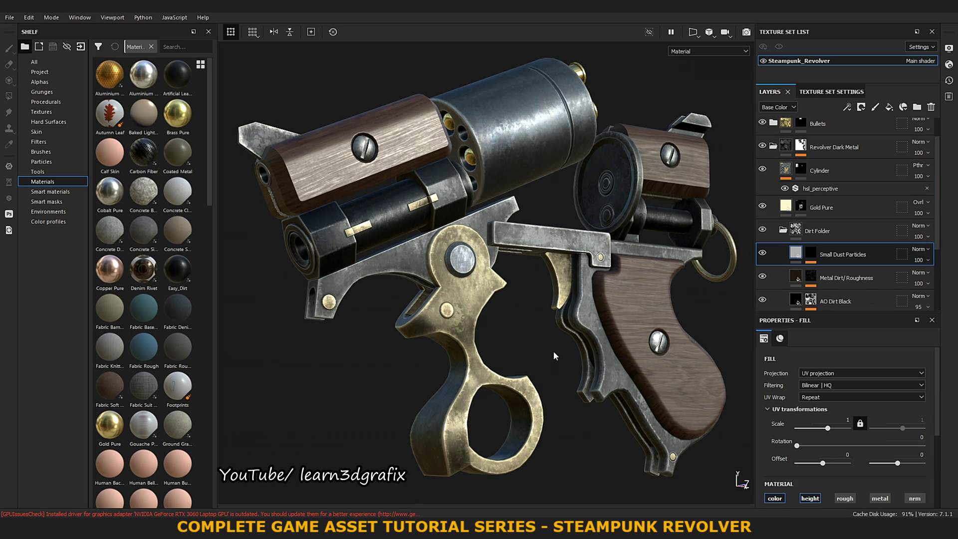
- Add a fill layer above Small Dust Particles with height, metal and normal off and roughness 0.7
{"action": "left_click", "coordinate": [889, 106]}
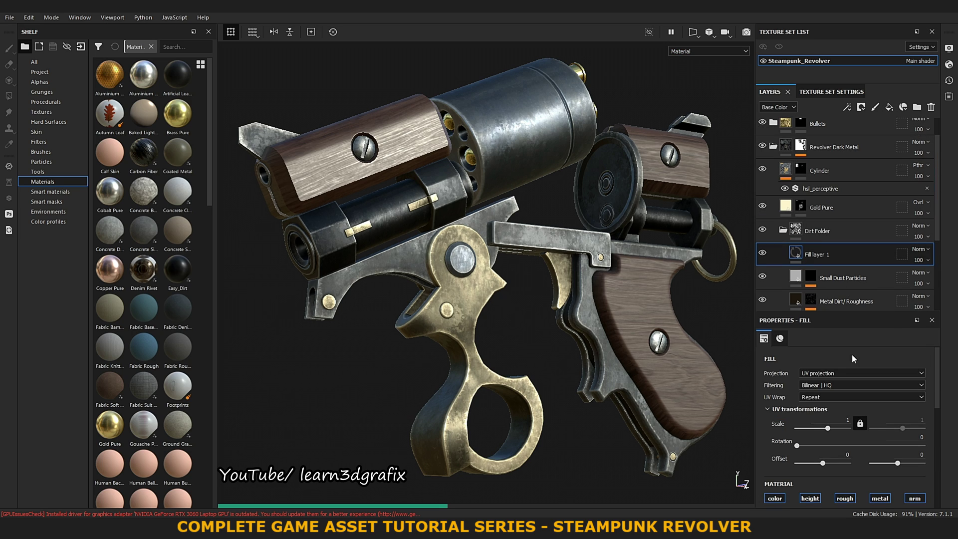
{"action": "scroll", "coordinate": [834, 424], "scroll_direction": "down", "scroll_amount": 1}
{"action": "scroll", "coordinate": [834, 423], "scroll_direction": "down", "scroll_amount": 2}
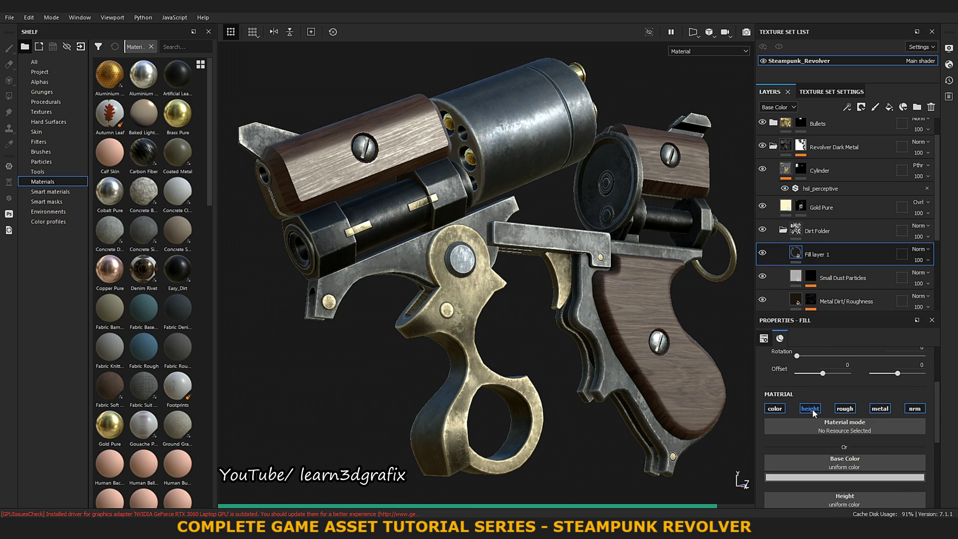
{"action": "left_click", "coordinate": [915, 409]}
{"action": "left_click", "coordinate": [880, 408]}
{"action": "left_click", "coordinate": [810, 408]}
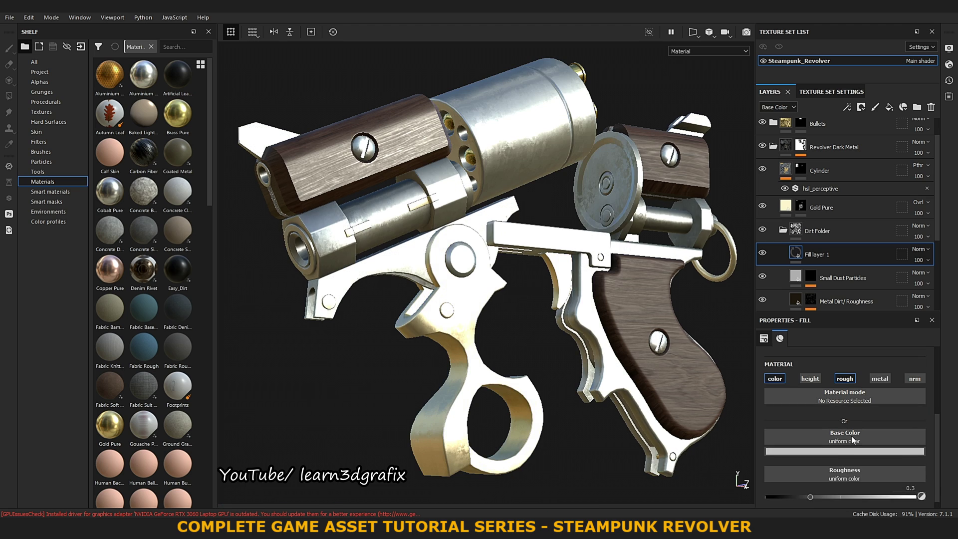
{"action": "left_click", "coordinate": [901, 474]}
{"action": "type", "text": "0.7"}
{"action": "key", "text": "Return"}
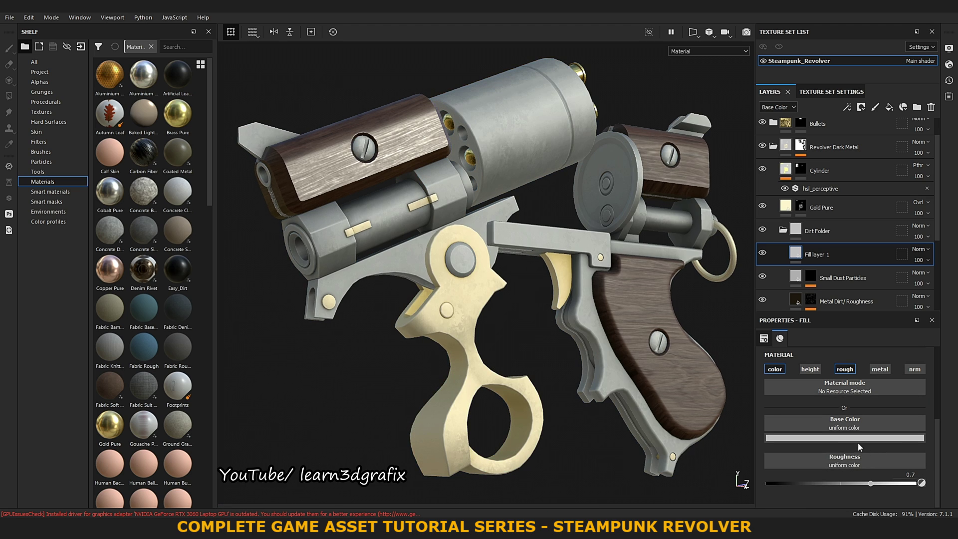
- Set the fill's base colour to dark red 241007 and give it a black mask
{"action": "left_click", "coordinate": [858, 439]}
{"action": "key", "text": "ctrl+v"}
{"action": "key", "text": "Return"}
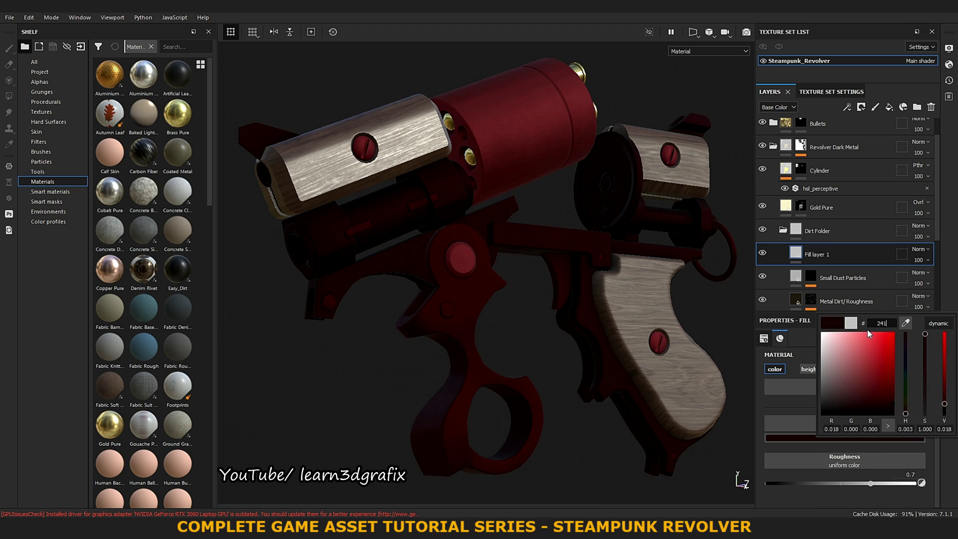
{"action": "left_click", "coordinate": [797, 257]}
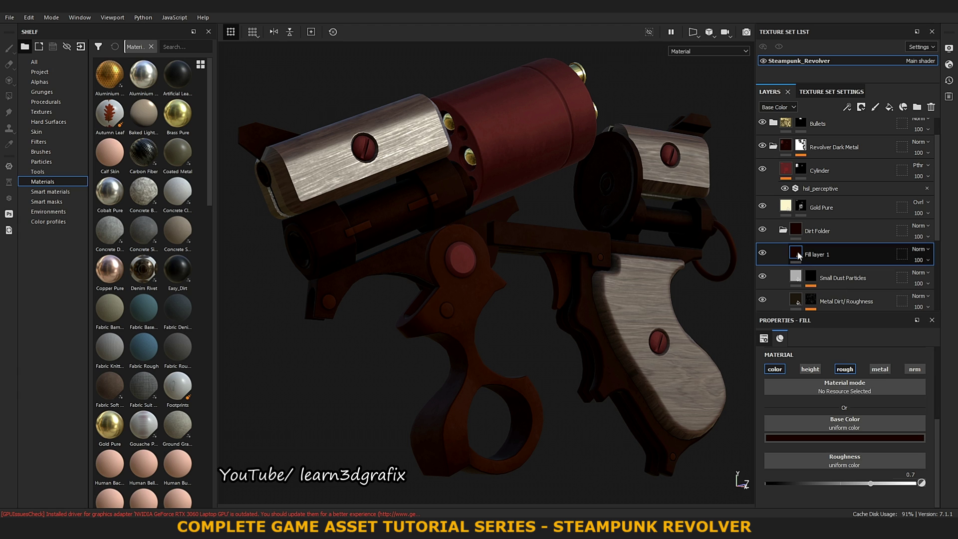
{"action": "right_click", "coordinate": [797, 257]}
{"action": "left_click", "coordinate": [852, 21]}
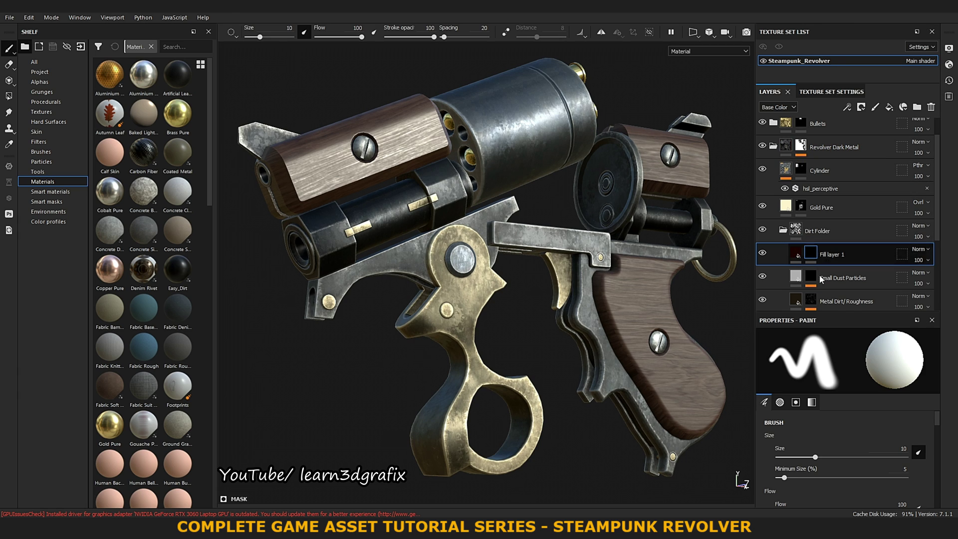
- Add a Dirt generator to Fill layer 1's black mask
{"action": "right_click", "coordinate": [819, 255]}
{"action": "left_click", "coordinate": [876, 320]}
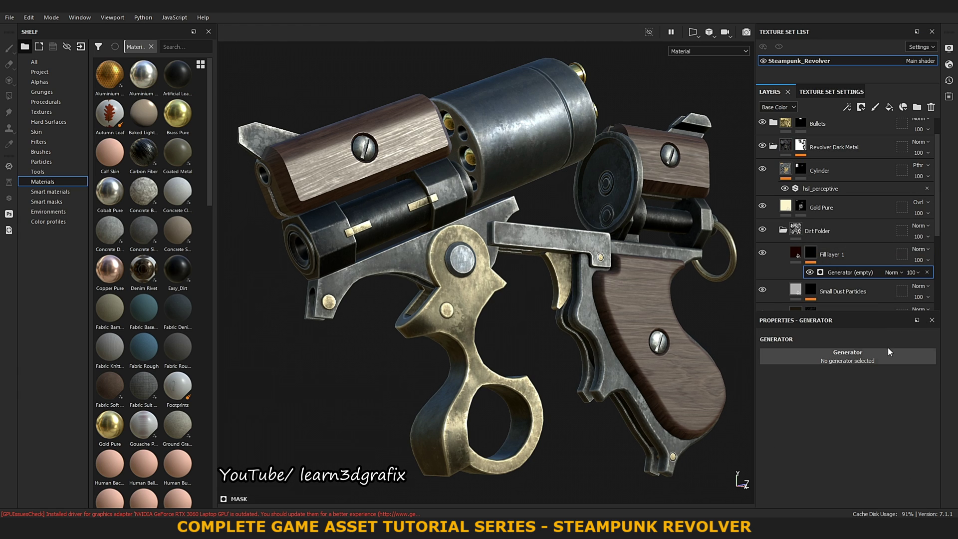
{"action": "left_click", "coordinate": [891, 355]}
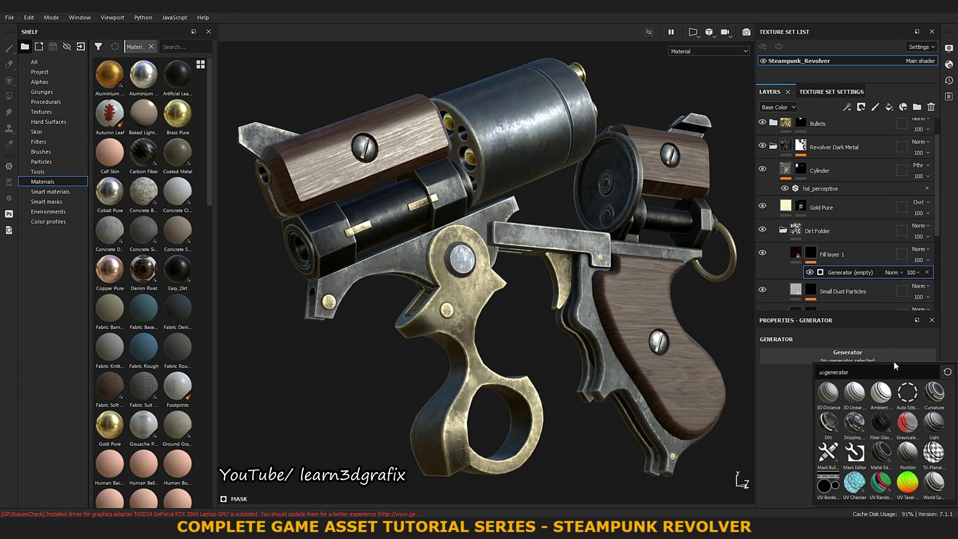
{"action": "left_click", "coordinate": [834, 424]}
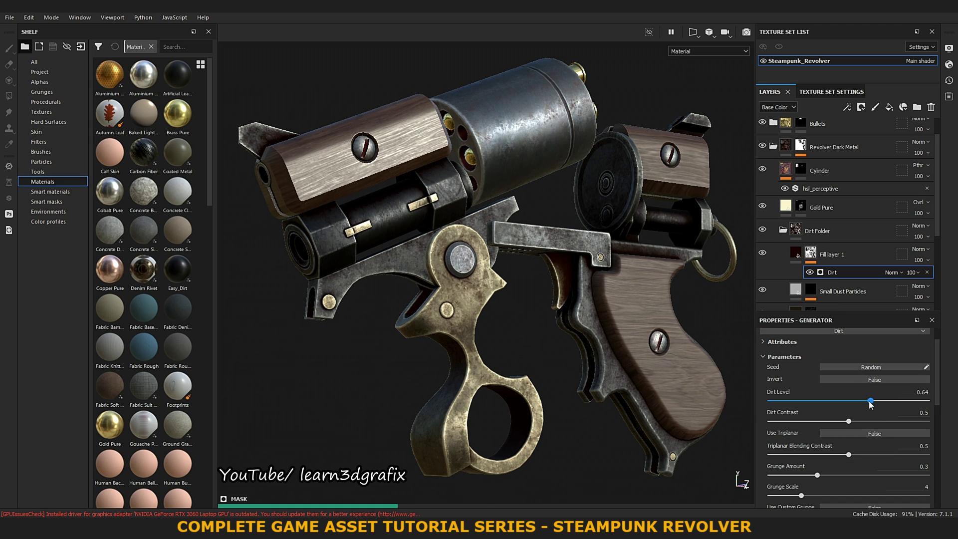
- Tune the Dirt generator: level 0.25, grunge amount 0.71, grunge scale 5
{"action": "left_click_drag", "start_coordinate": [871, 402], "coordinate": [831, 402]}
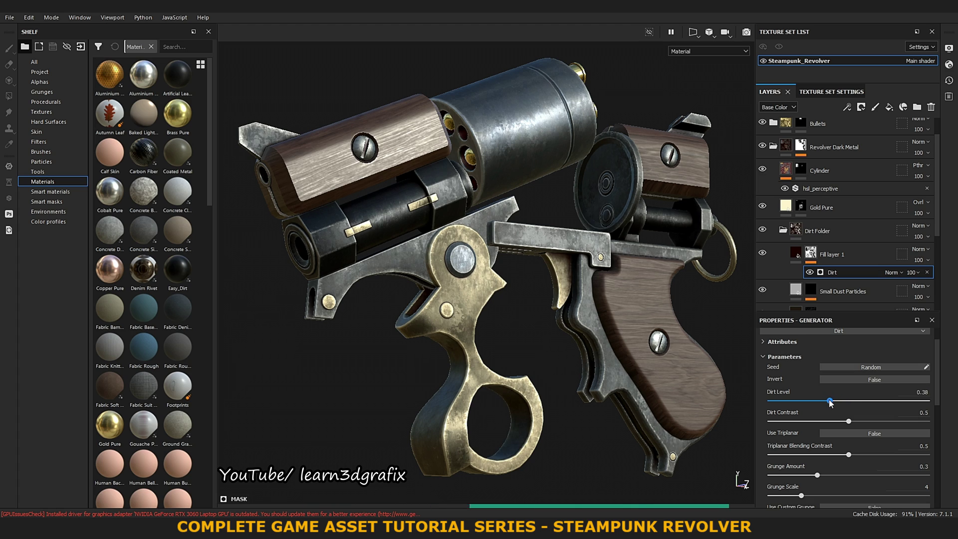
{"action": "mouse_move", "coordinate": [814, 402]}
{"action": "left_mouse_down"}
{"action": "mouse_move", "coordinate": [838, 422]}
{"action": "mouse_move", "coordinate": [801, 426]}
{"action": "left_mouse_up"}
{"action": "scroll", "coordinate": [932, 402], "scroll_direction": "down", "scroll_amount": 2}
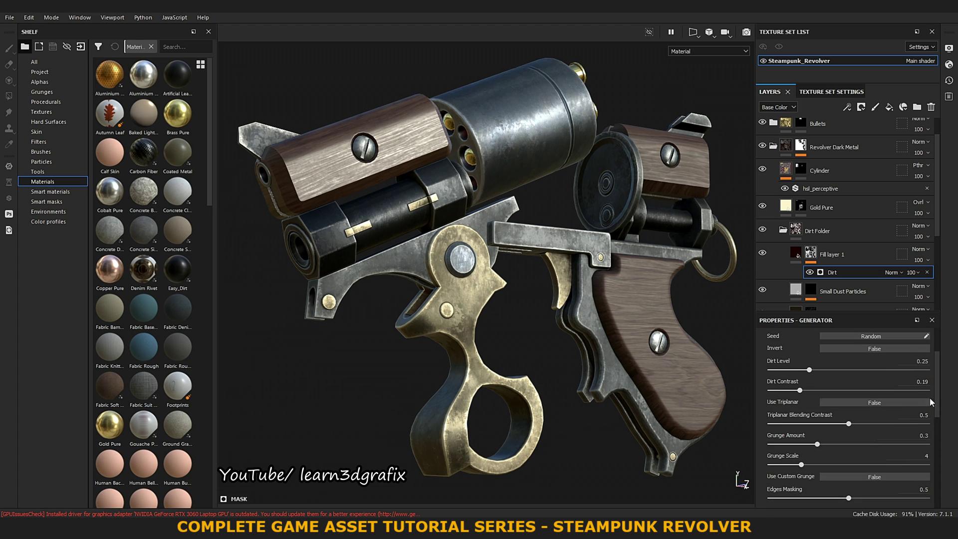
{"action": "scroll", "coordinate": [940, 415], "scroll_direction": "down", "scroll_amount": 5}
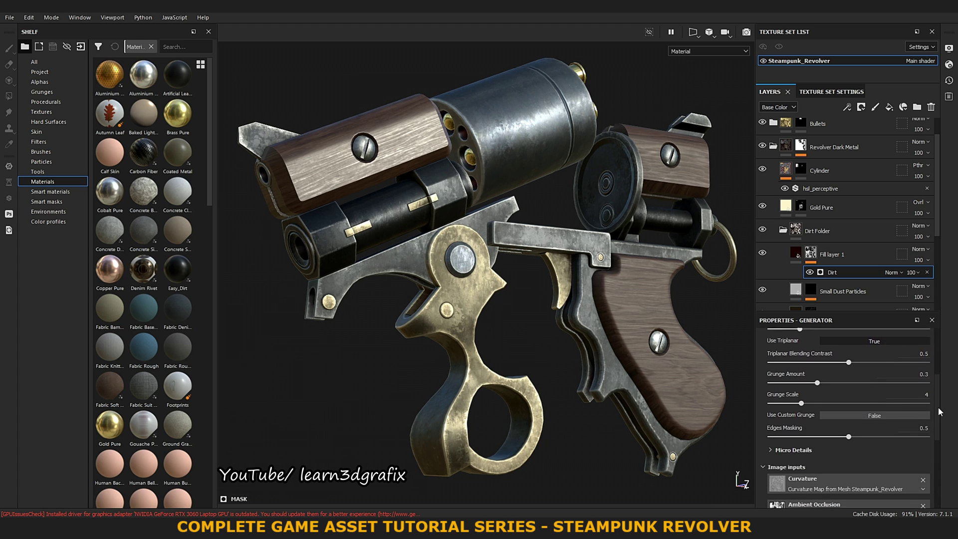
{"action": "left_click_drag", "start_coordinate": [820, 370], "coordinate": [842, 371]}
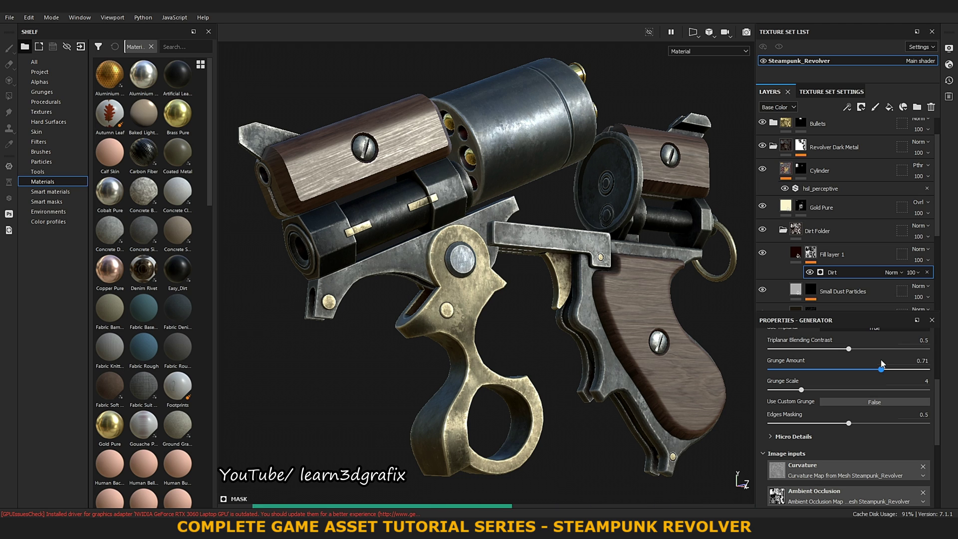
{"action": "left_click_drag", "start_coordinate": [801, 390], "coordinate": [813, 390]}
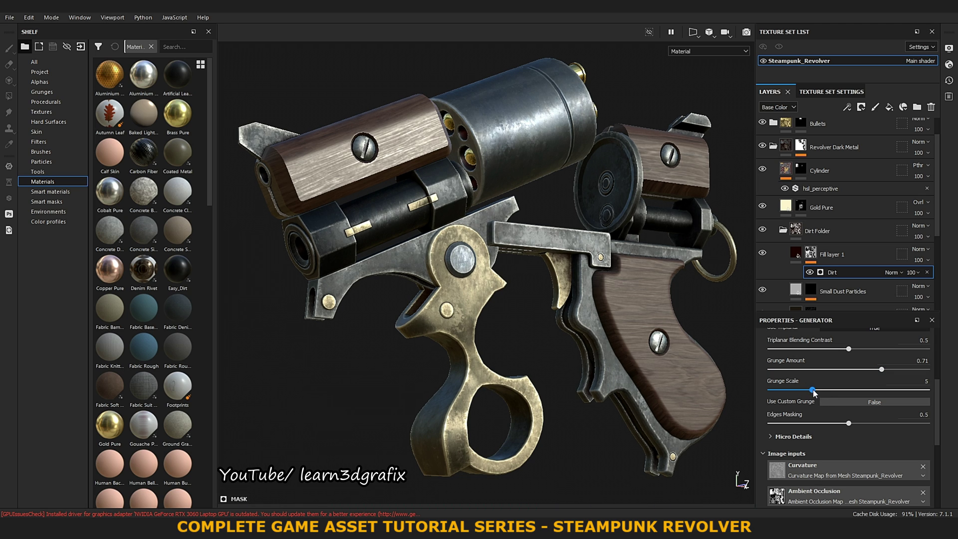
{"action": "left_click", "coordinate": [709, 51]}
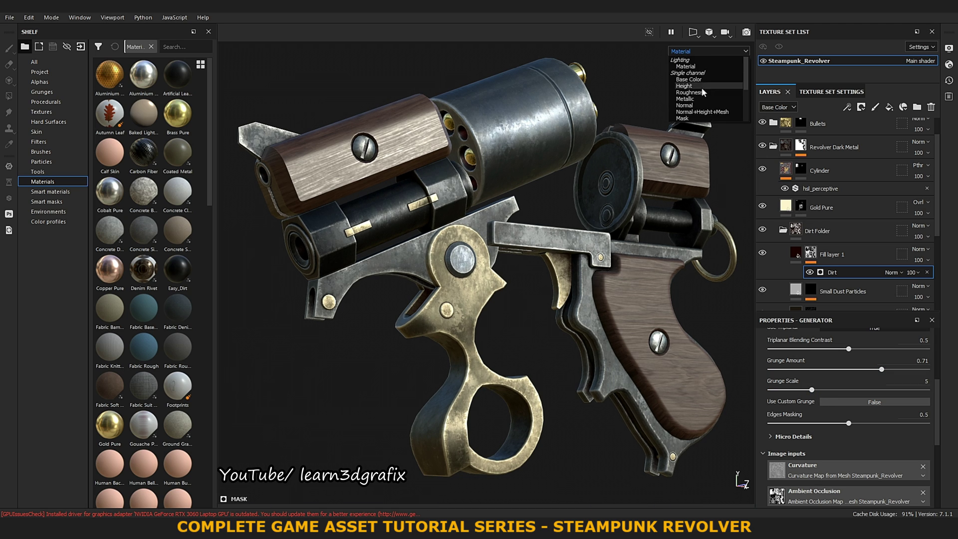
{"action": "left_click", "coordinate": [689, 67]}
{"action": "scroll", "coordinate": [444, 267], "scroll_direction": "up", "scroll_amount": 5}
{"action": "scroll", "coordinate": [444, 267], "scroll_direction": "down", "scroll_amount": 3}
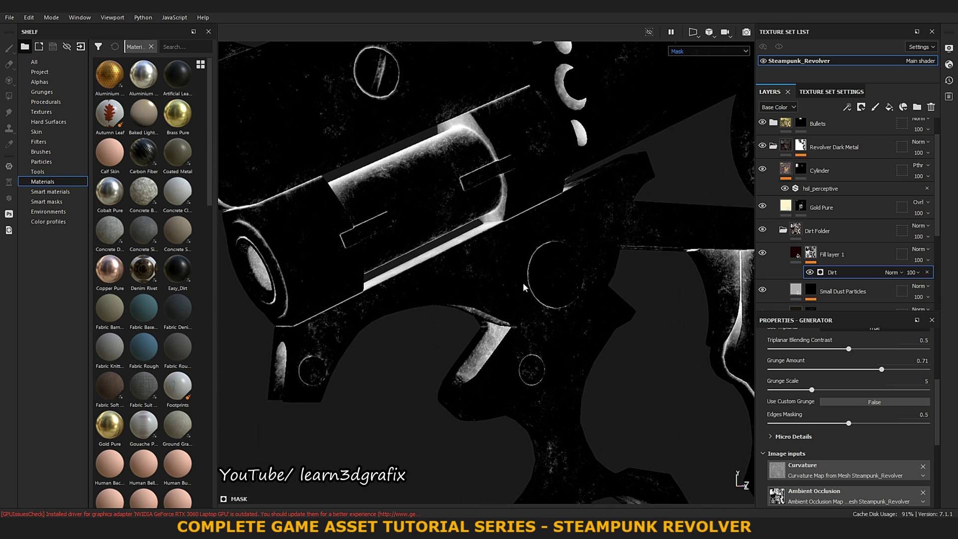
{"action": "left_click_drag", "start_coordinate": [444, 267], "coordinate": [576, 252], "text": "alt"}
{"action": "scroll", "coordinate": [575, 252], "scroll_direction": "up", "scroll_amount": 3}
{"action": "scroll", "coordinate": [576, 252], "scroll_direction": "up", "scroll_amount": 2}
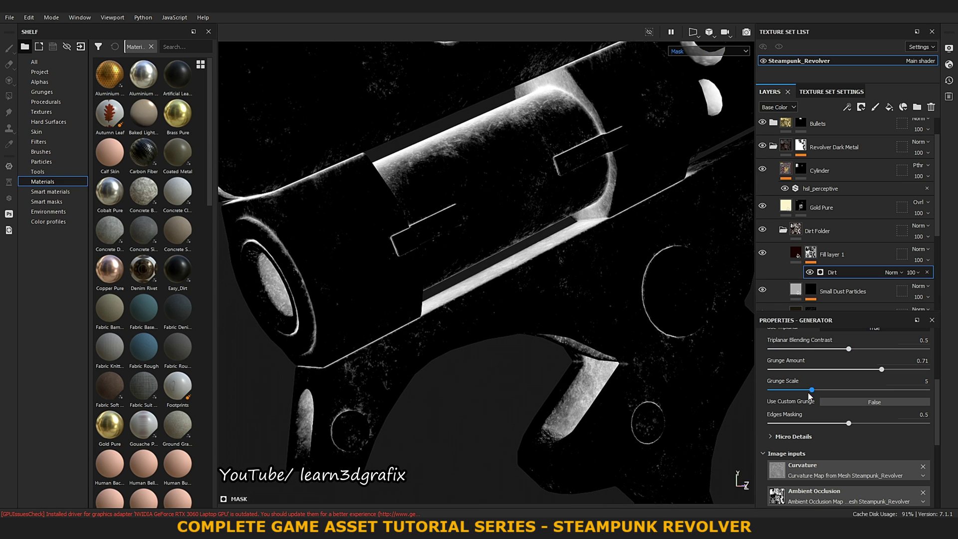
{"action": "mouse_move", "coordinate": [799, 392]}
{"action": "left_mouse_down"}
{"action": "mouse_move", "coordinate": [789, 392]}
{"action": "mouse_move", "coordinate": [812, 391]}
{"action": "left_mouse_up"}
{"action": "left_click_drag", "start_coordinate": [882, 370], "coordinate": [874, 370]}
{"action": "scroll", "coordinate": [849, 414], "scroll_direction": "down", "scroll_amount": 2}
{"action": "scroll", "coordinate": [849, 414], "scroll_direction": "down", "scroll_amount": 1}
{"action": "scroll", "coordinate": [849, 415], "scroll_direction": "down", "scroll_amount": 2}
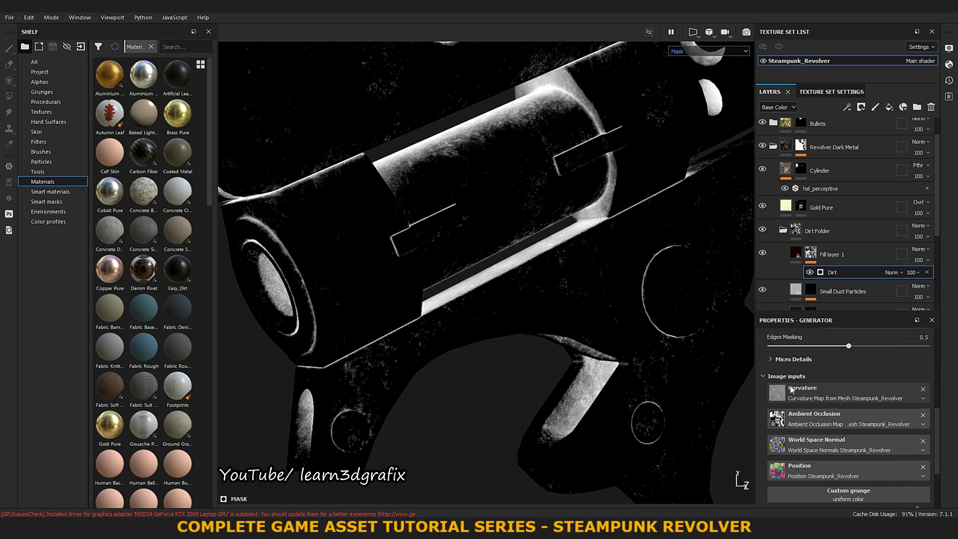
{"action": "left_click", "coordinate": [793, 359]}
{"action": "scroll", "coordinate": [833, 400], "scroll_direction": "down", "scroll_amount": 2}
{"action": "scroll", "coordinate": [837, 403], "scroll_direction": "down", "scroll_amount": 3}
{"action": "scroll", "coordinate": [840, 403], "scroll_direction": "down", "scroll_amount": 4}
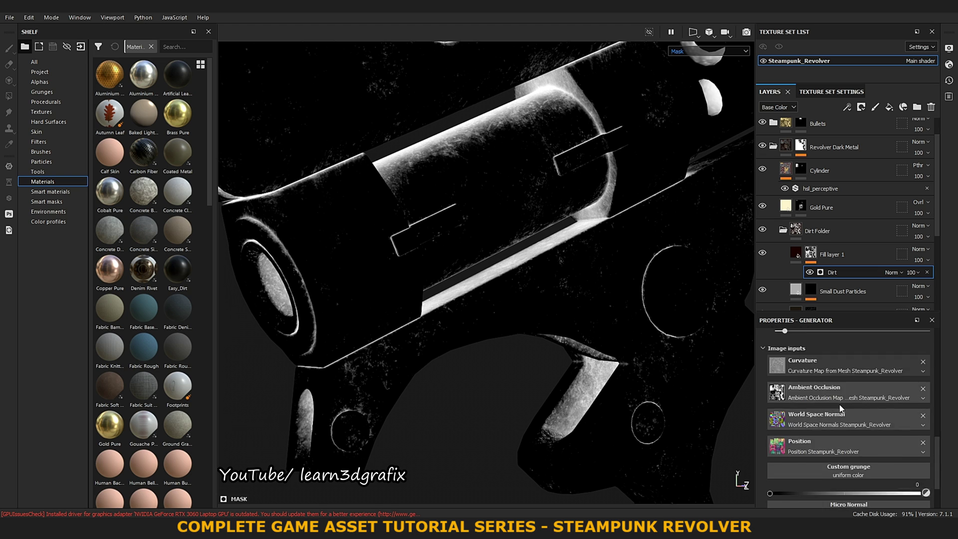
{"action": "scroll", "coordinate": [839, 405], "scroll_direction": "down", "scroll_amount": 3}
{"action": "scroll", "coordinate": [840, 403], "scroll_direction": "up", "scroll_amount": 8}
{"action": "scroll", "coordinate": [840, 404], "scroll_direction": "up", "scroll_amount": 6}
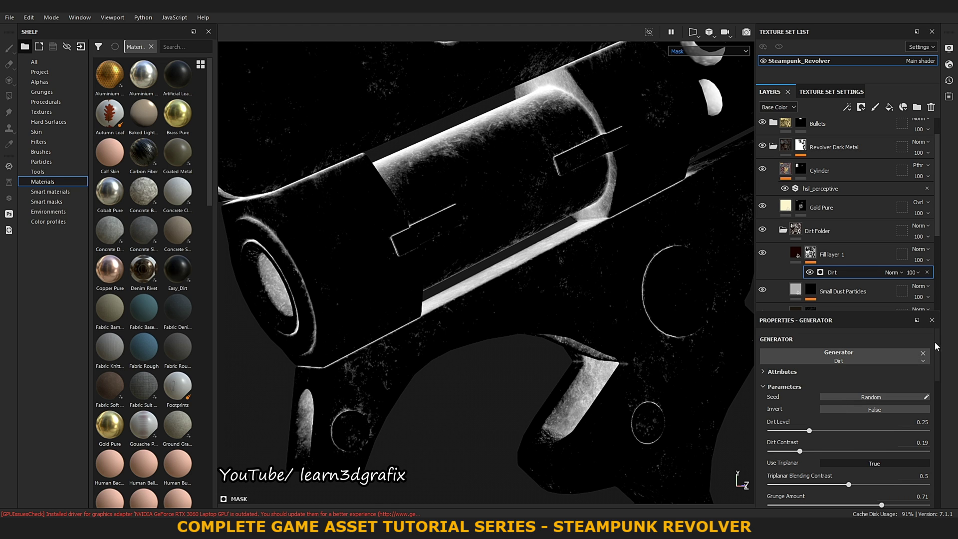
{"action": "left_click_drag", "start_coordinate": [524, 250], "coordinate": [513, 251], "text": "alt"}
{"action": "left_click", "coordinate": [717, 51]}
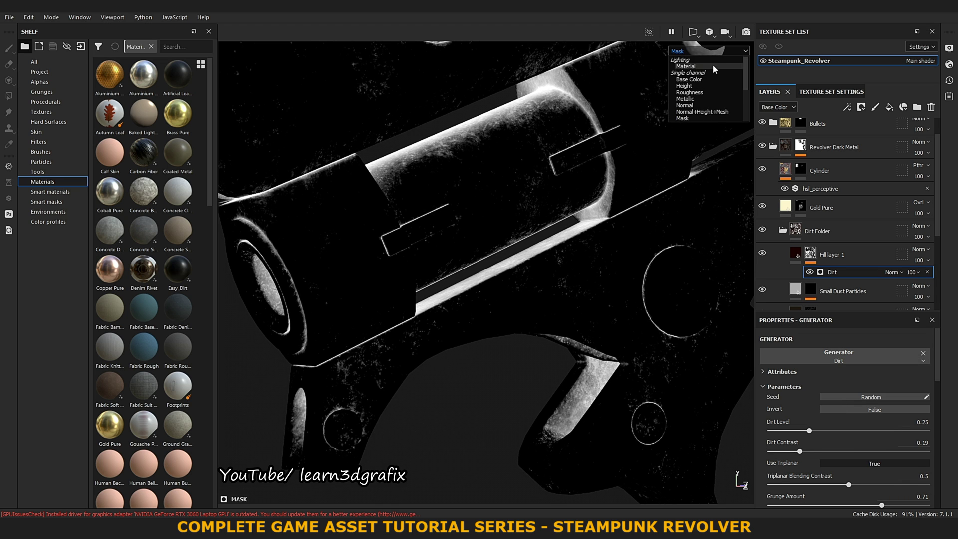
{"action": "left_click", "coordinate": [699, 69]}
{"action": "left_click", "coordinate": [765, 252]}
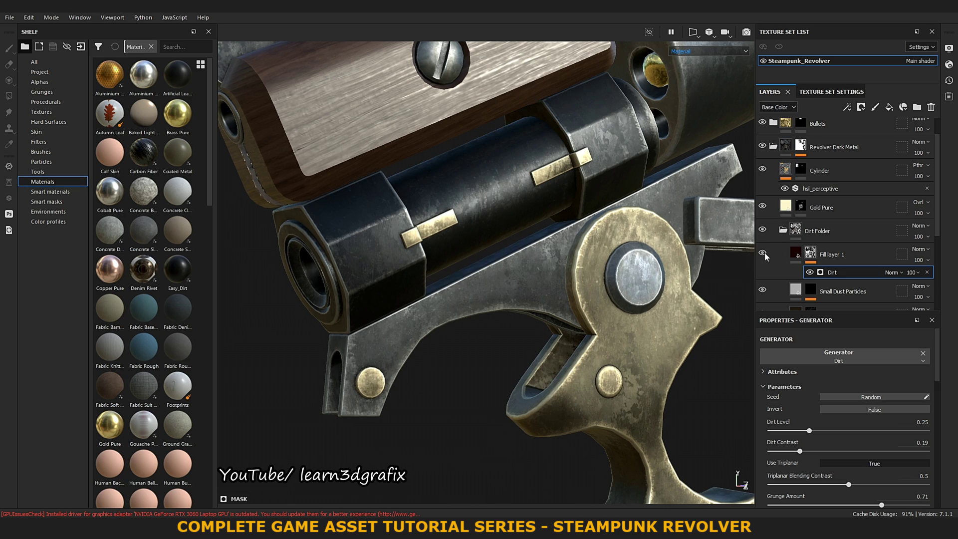
{"action": "left_click_drag", "start_coordinate": [629, 227], "coordinate": [543, 231], "text": "alt"}
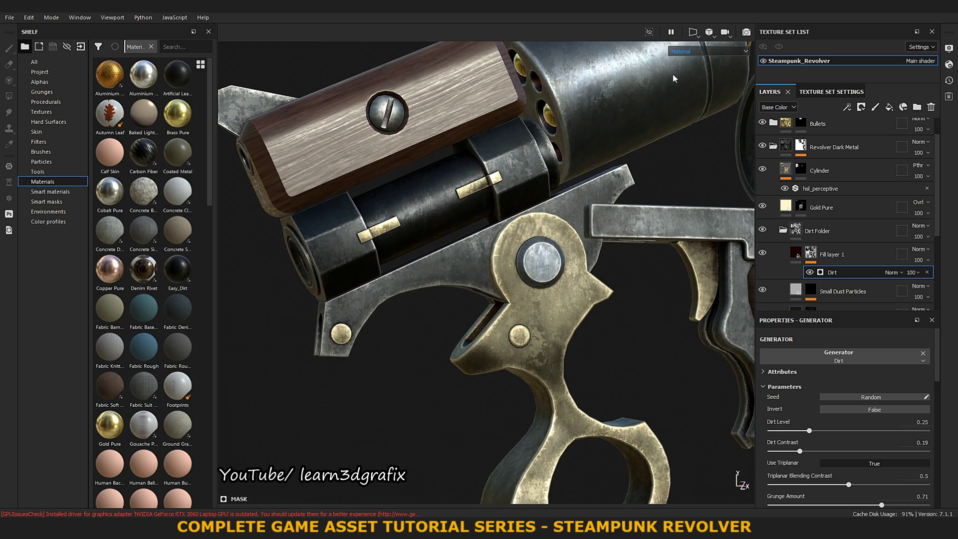
{"action": "left_click", "coordinate": [709, 51]}
{"action": "left_click", "coordinate": [687, 79]}
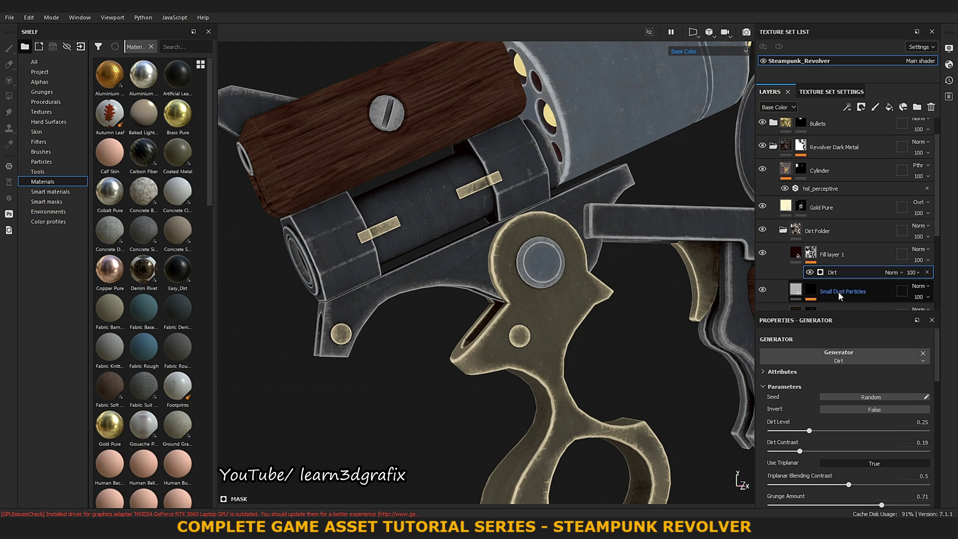
{"action": "left_click", "coordinate": [815, 260]}
{"action": "left_click", "coordinate": [817, 272]}
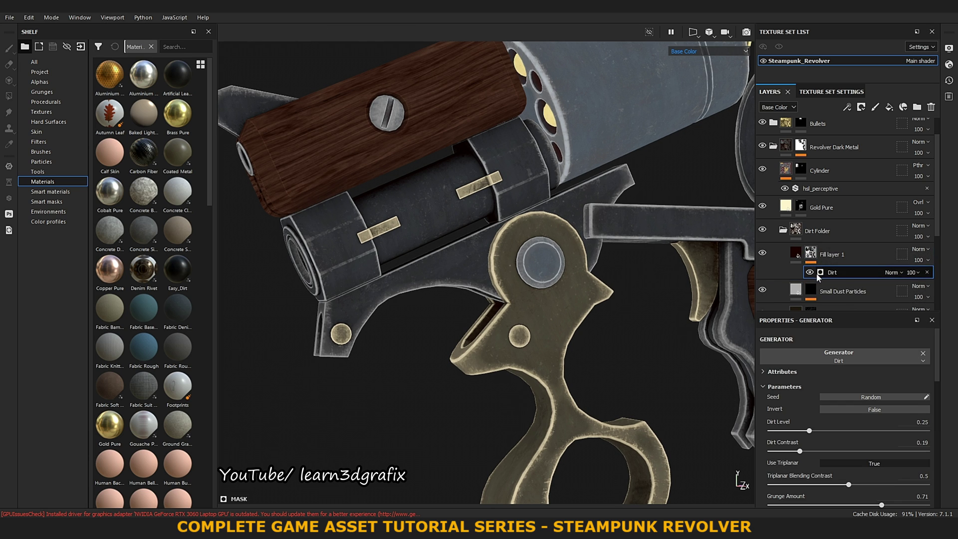
{"action": "left_click_drag", "start_coordinate": [350, 259], "coordinate": [544, 260], "text": "alt"}
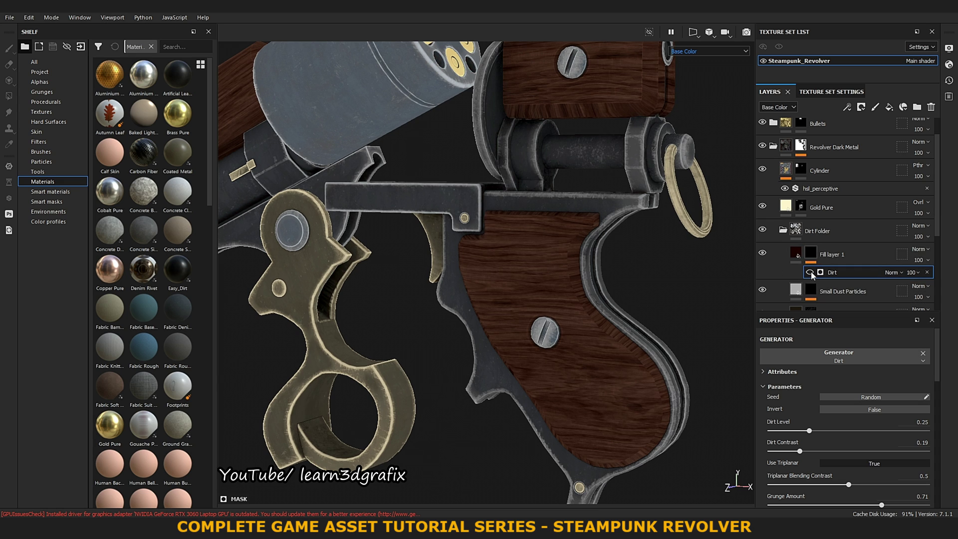
{"action": "scroll", "coordinate": [627, 319], "scroll_direction": "down", "scroll_amount": 5}
{"action": "left_click_drag", "start_coordinate": [628, 320], "coordinate": [630, 281], "text": "alt"}
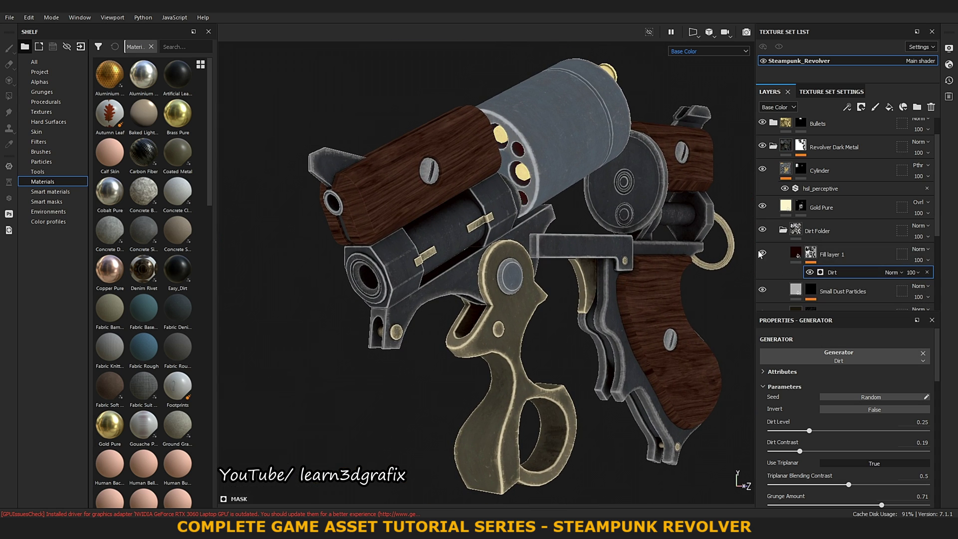
{"action": "key", "text": "m"}
{"action": "scroll", "coordinate": [545, 296], "scroll_direction": "up", "scroll_amount": 3}
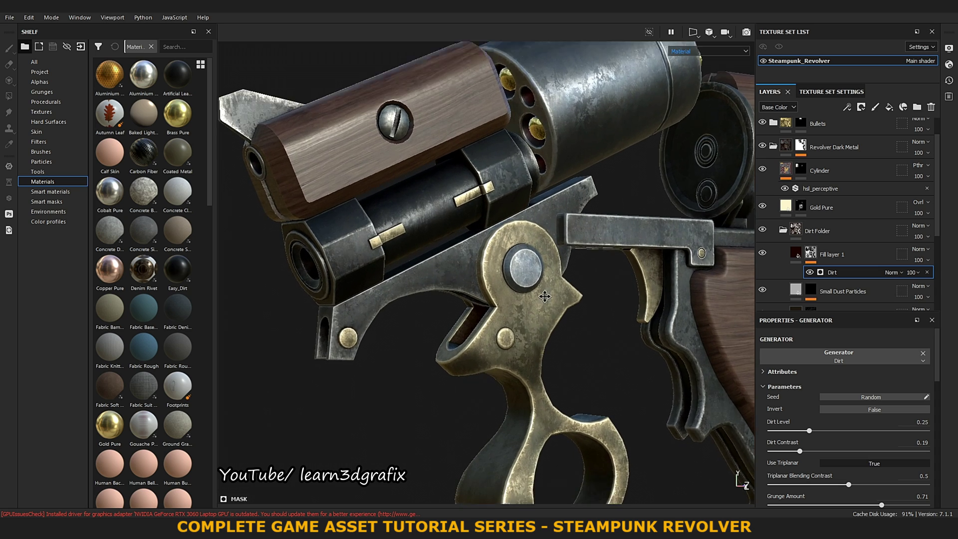
{"action": "scroll", "coordinate": [545, 296], "scroll_direction": "up", "scroll_amount": 3}
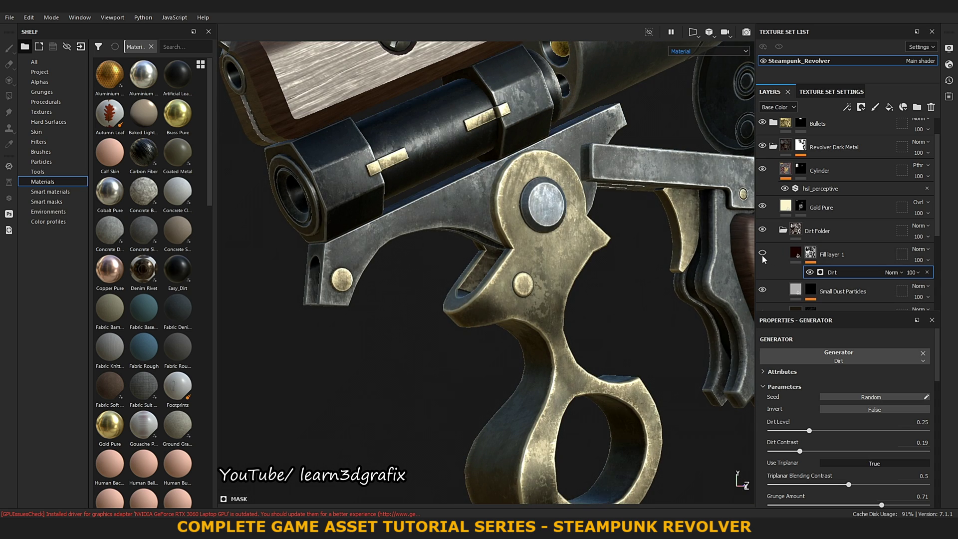
{"action": "scroll", "coordinate": [492, 274], "scroll_direction": "down", "scroll_amount": 2}
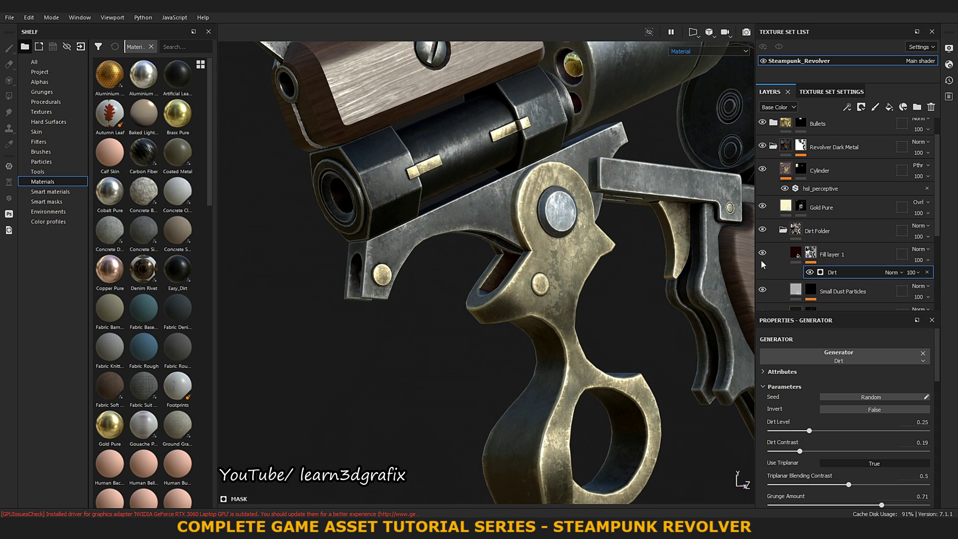
{"action": "left_click", "coordinate": [830, 259]}
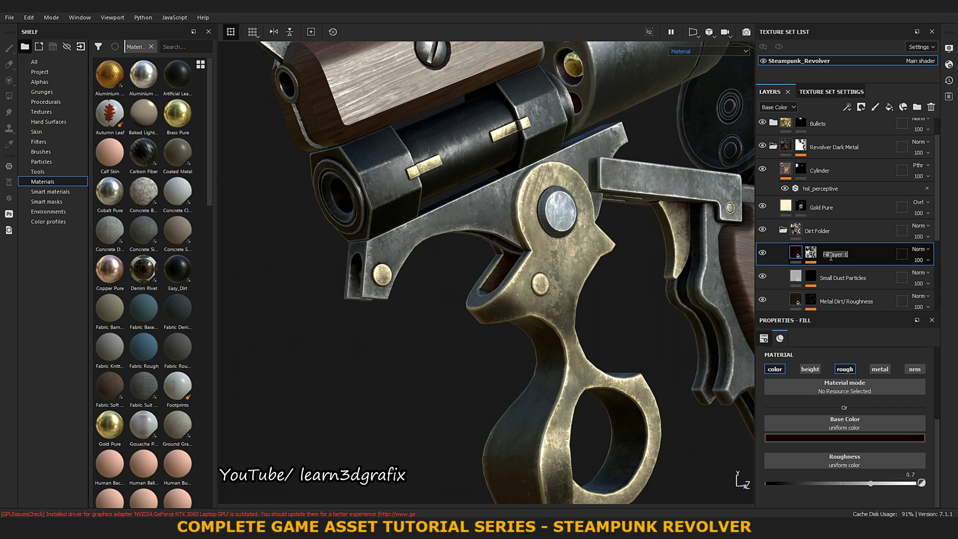
- Rename the rust fill layer to 'Metal Some Rust'
{"action": "type", "text": "Metal R"}
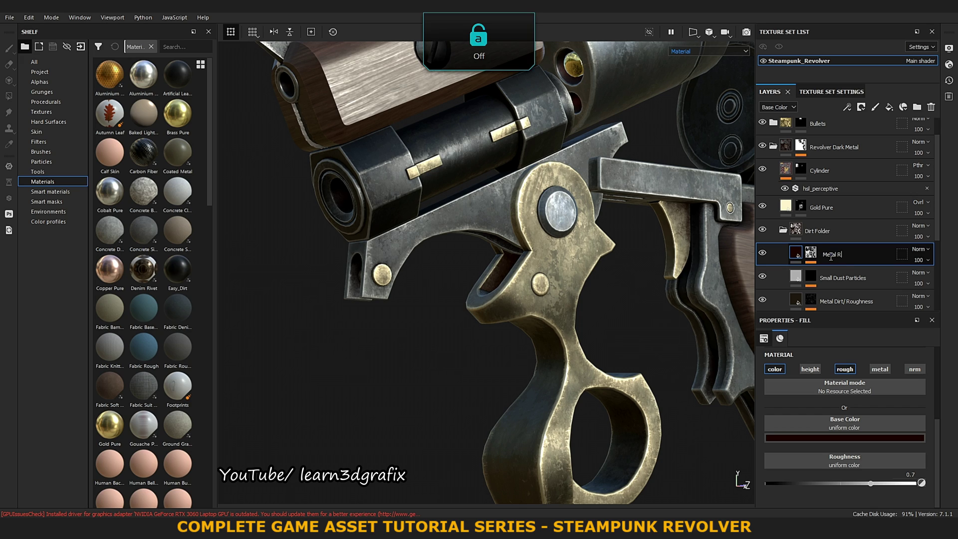
{"action": "key", "text": "Caps_Lock"}
{"action": "type", "text": "me Rust"}
{"action": "key", "text": "Return"}
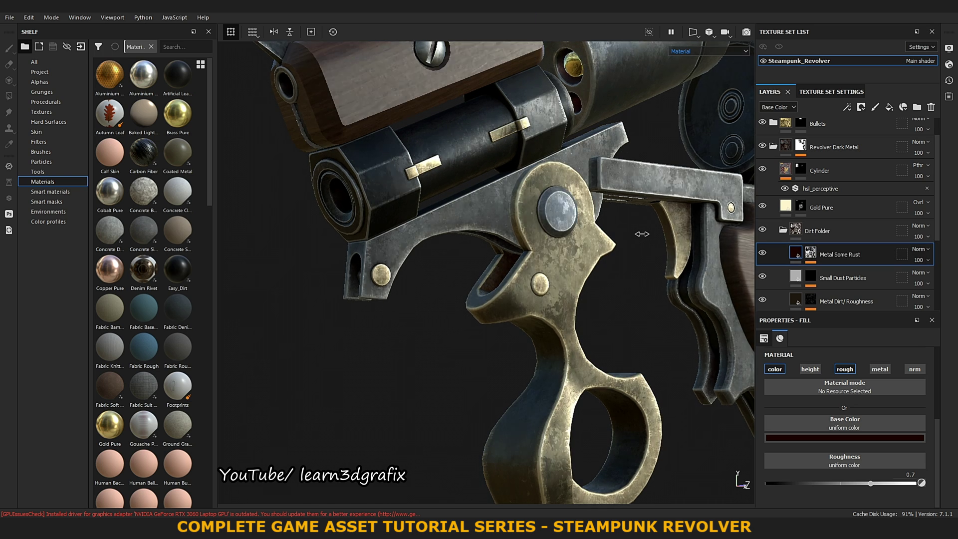
- Collapse the Dirt Folder and Revolver Dark Metal folders and orbit to the wooden grip
{"action": "left_click", "coordinate": [823, 275]}
{"action": "left_click", "coordinate": [818, 231]}
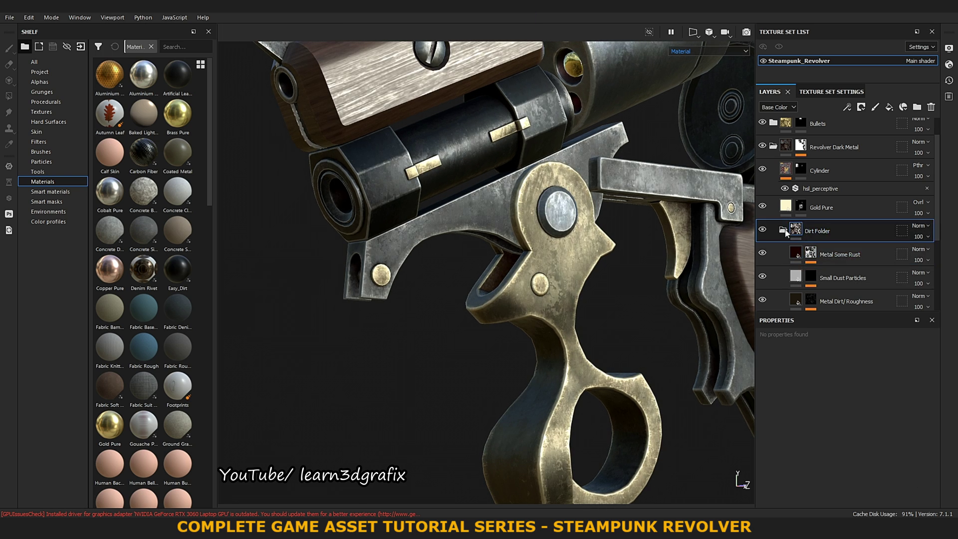
{"action": "left_click", "coordinate": [783, 230]}
{"action": "scroll", "coordinate": [898, 242], "scroll_direction": "up", "scroll_amount": 1}
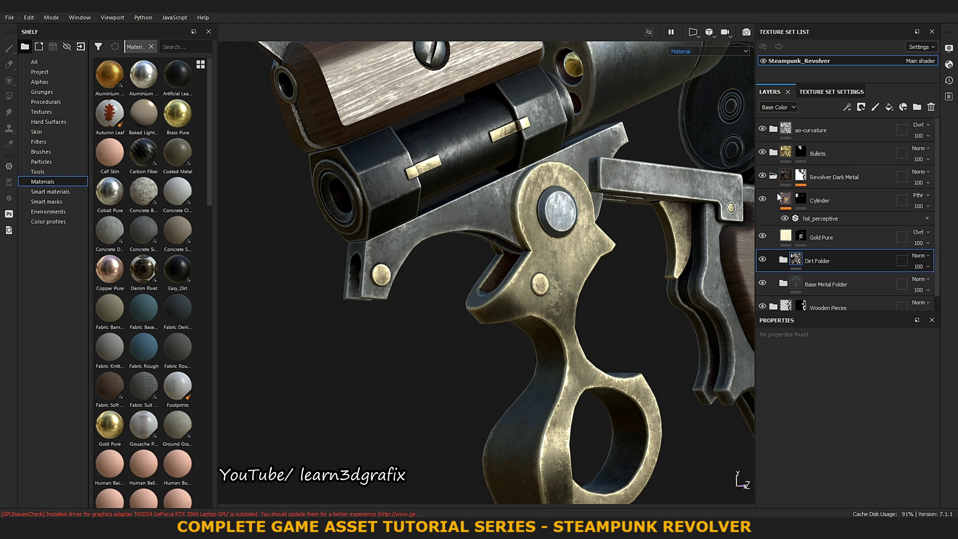
{"action": "left_click", "coordinate": [788, 201]}
{"action": "left_click", "coordinate": [773, 175]}
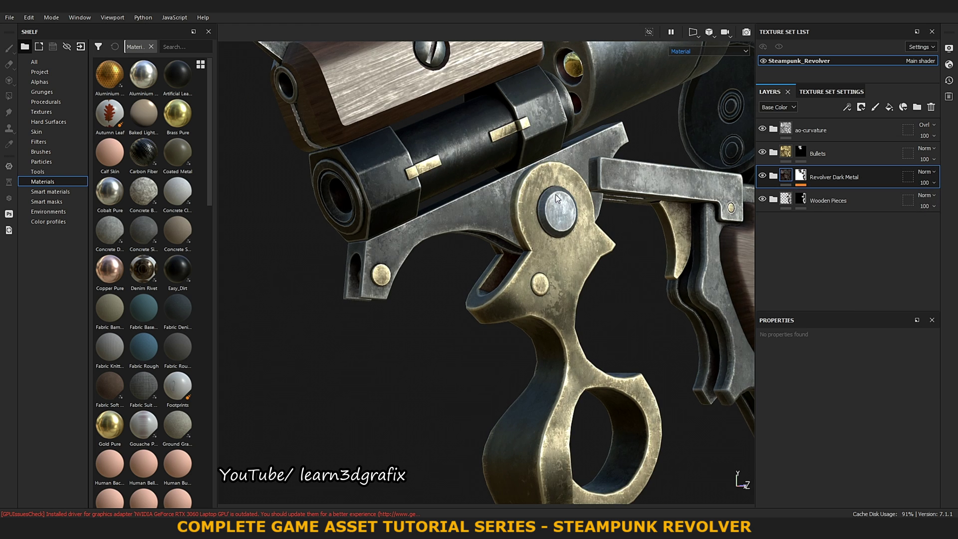
{"action": "mouse_move", "coordinate": [556, 194]}
{"action": "left_mouse_down", "text": "alt"}
{"action": "mouse_move", "coordinate": [594, 196]}
{"action": "mouse_move", "coordinate": [556, 212]}
{"action": "mouse_move", "coordinate": [543, 198]}
{"action": "mouse_move", "coordinate": [560, 103]}
{"action": "mouse_move", "coordinate": [552, 207]}
{"action": "mouse_move", "coordinate": [713, 230]}
{"action": "left_mouse_up", "text": "alt"}
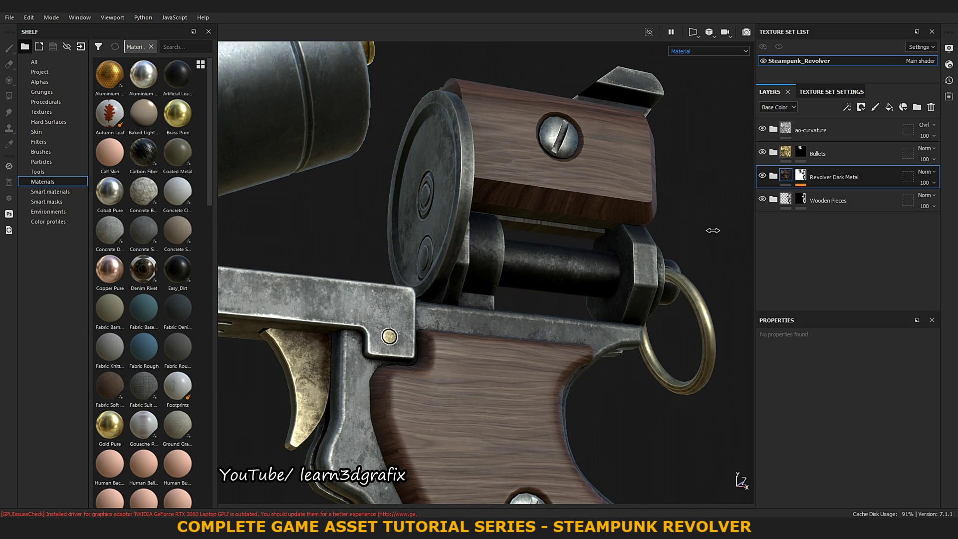
- Switch the lower Wood Walnut fill in Wooden Pieces to Tri-planar projection
{"action": "left_click", "coordinate": [773, 198]}
{"action": "left_click", "coordinate": [763, 246]}
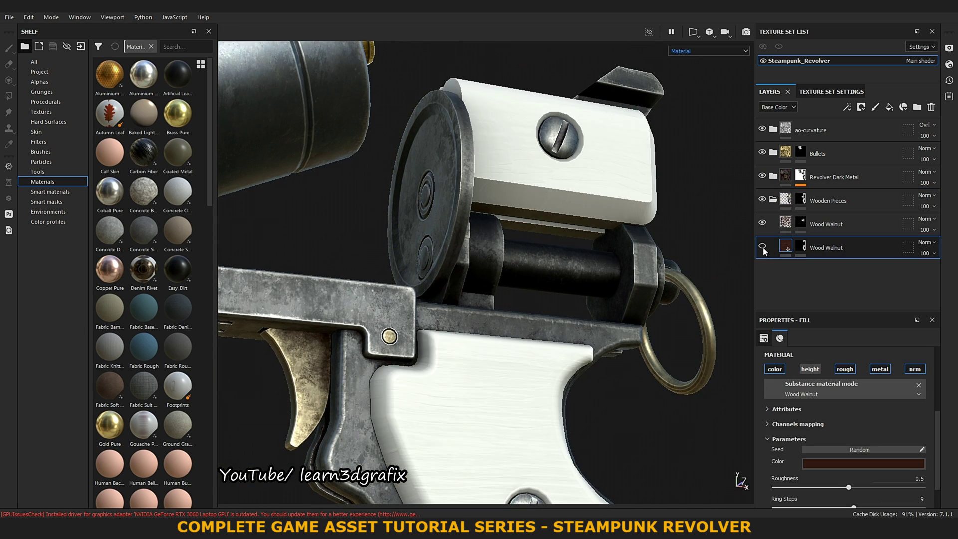
{"action": "left_click", "coordinate": [709, 51]}
{"action": "left_click", "coordinate": [703, 80]}
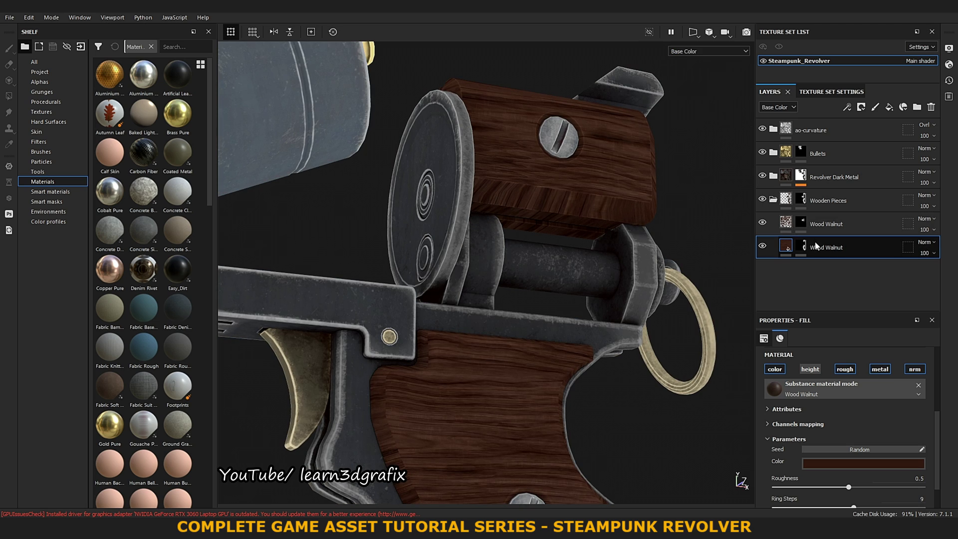
{"action": "scroll", "coordinate": [936, 442], "scroll_direction": "up", "scroll_amount": 5}
{"action": "left_click", "coordinate": [872, 375]}
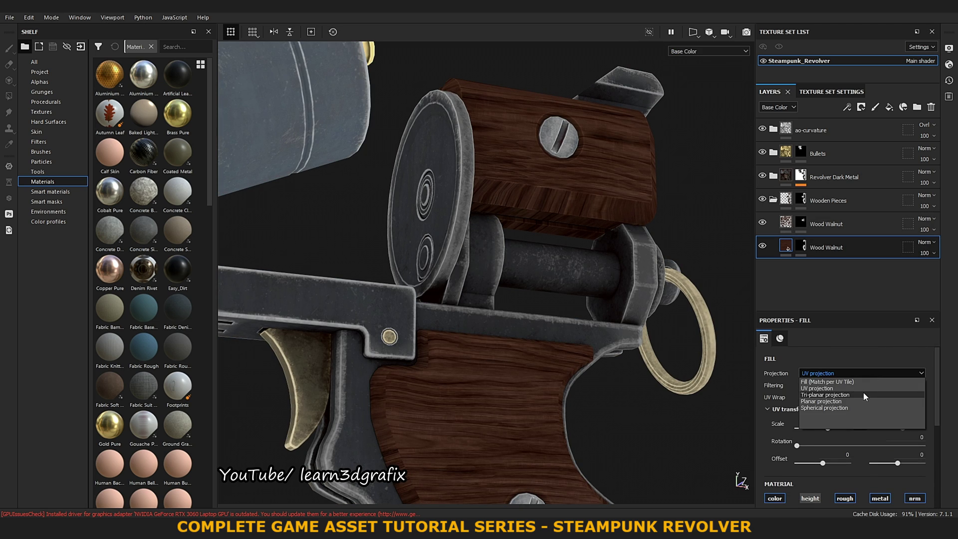
{"action": "left_click", "coordinate": [863, 392]}
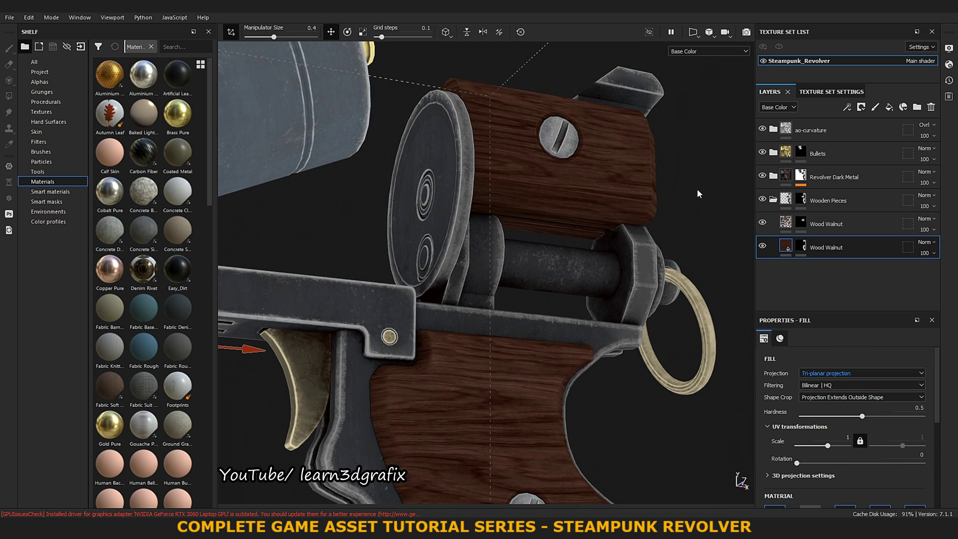
- Restore the full material view and set the lower wood fill's roughness to 0.35
{"action": "left_click_drag", "start_coordinate": [938, 394], "coordinate": [947, 474]}
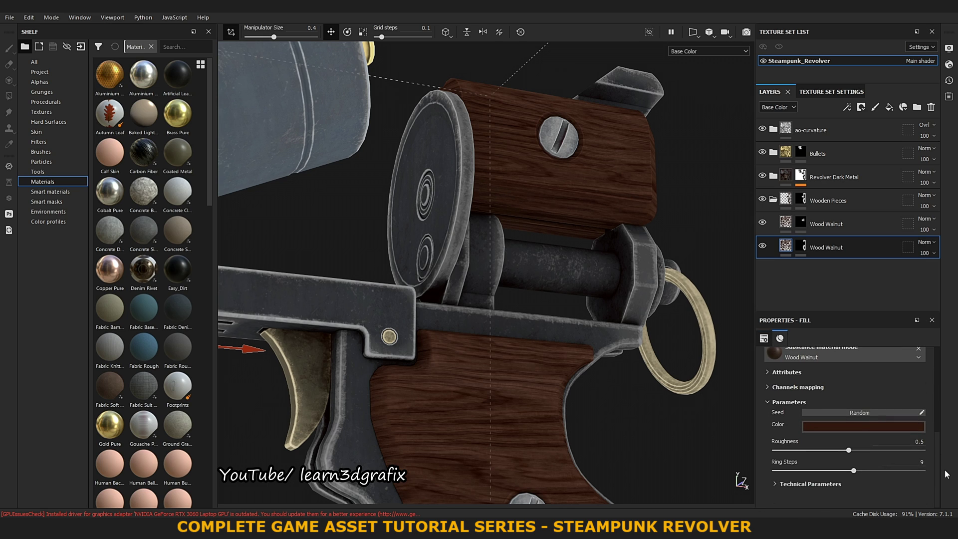
{"action": "scroll", "coordinate": [926, 469], "scroll_direction": "up", "scroll_amount": 4}
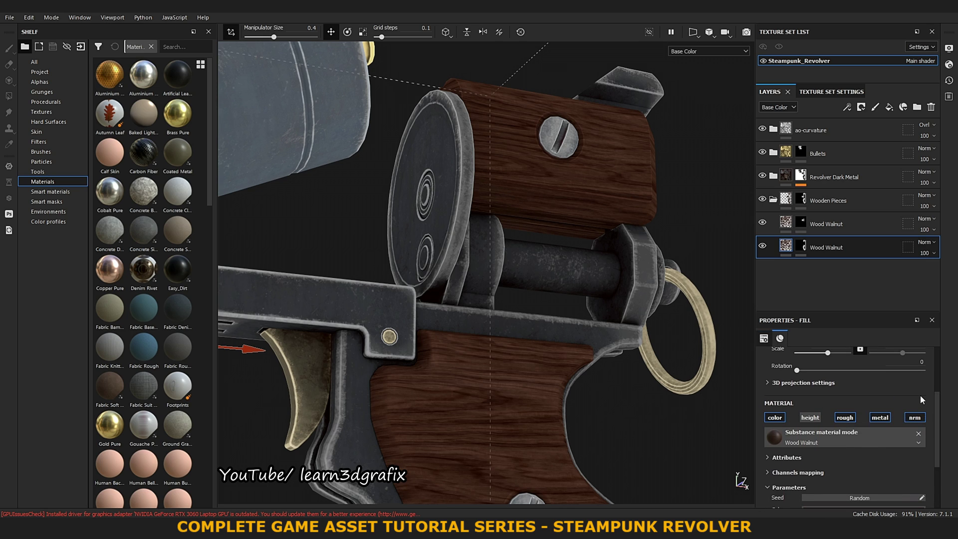
{"action": "scroll", "coordinate": [922, 399], "scroll_direction": "down", "scroll_amount": 1}
{"action": "scroll", "coordinate": [933, 439], "scroll_direction": "down", "scroll_amount": 3}
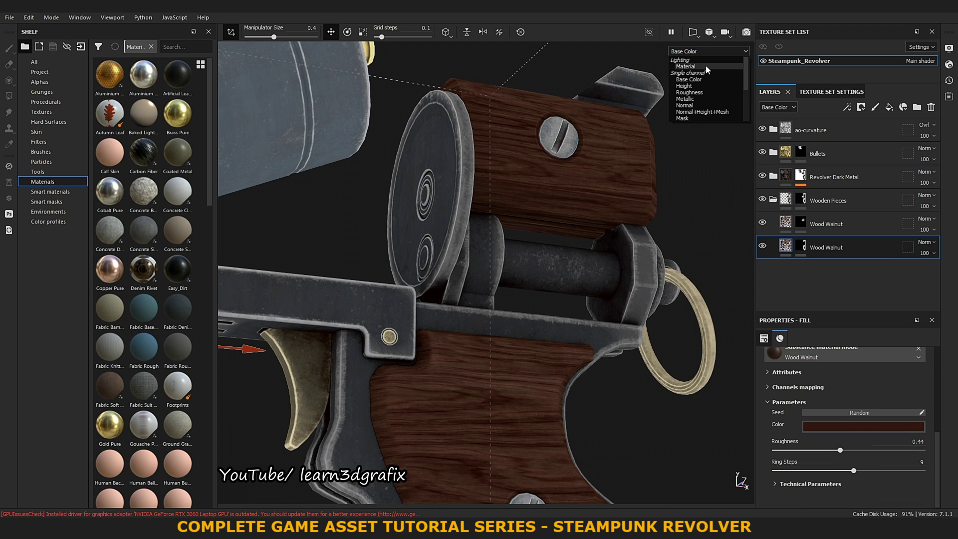
{"action": "left_click", "coordinate": [705, 66]}
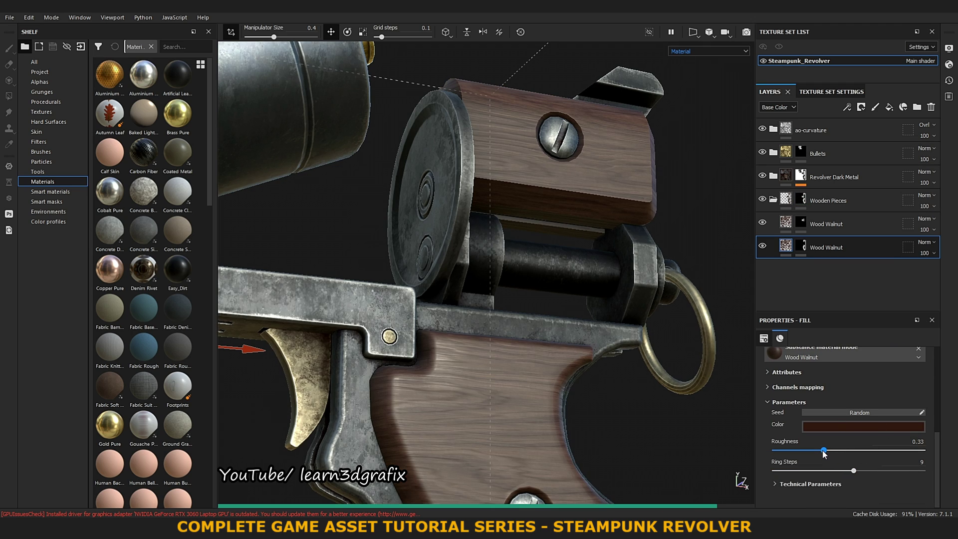
{"action": "left_click_drag", "start_coordinate": [826, 451], "coordinate": [827, 452]}
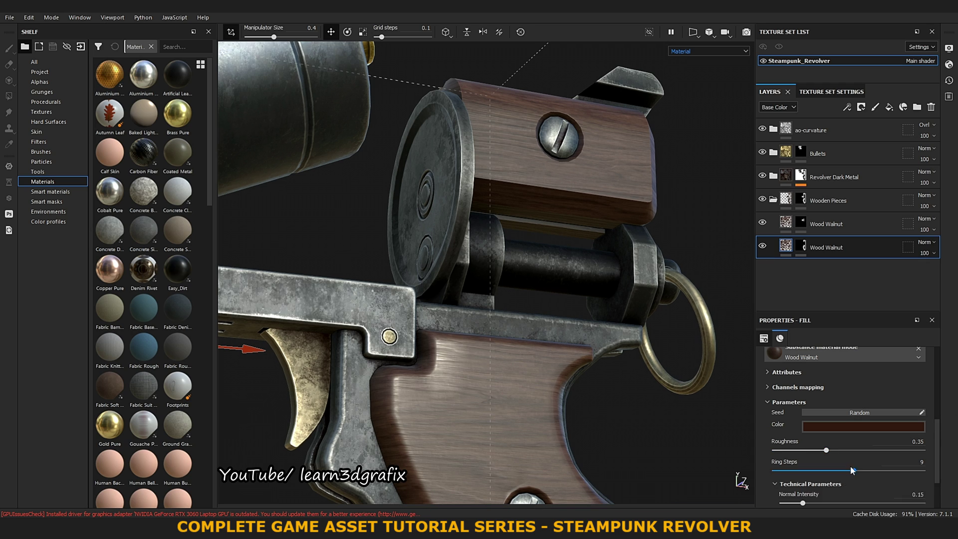
{"action": "scroll", "coordinate": [851, 468], "scroll_direction": "down", "scroll_amount": 3}
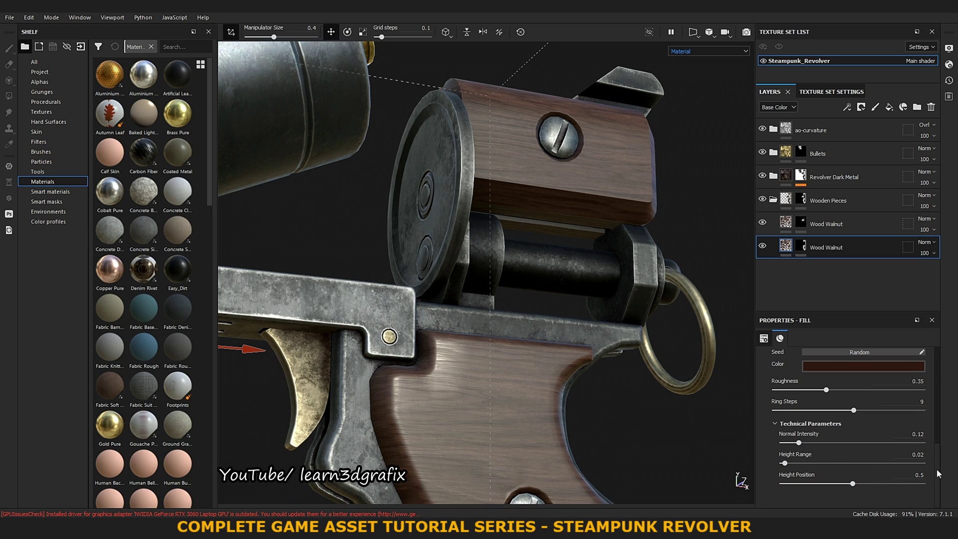
{"action": "scroll", "coordinate": [886, 453], "scroll_direction": "up", "scroll_amount": 2}
{"action": "scroll", "coordinate": [885, 452], "scroll_direction": "up", "scroll_amount": 1}
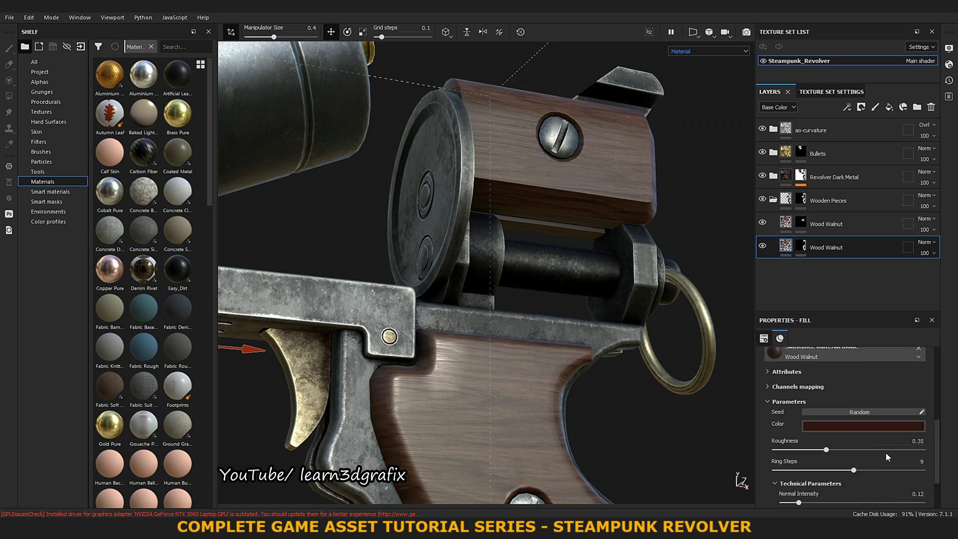
{"action": "scroll", "coordinate": [887, 451], "scroll_direction": "up", "scroll_amount": 3}
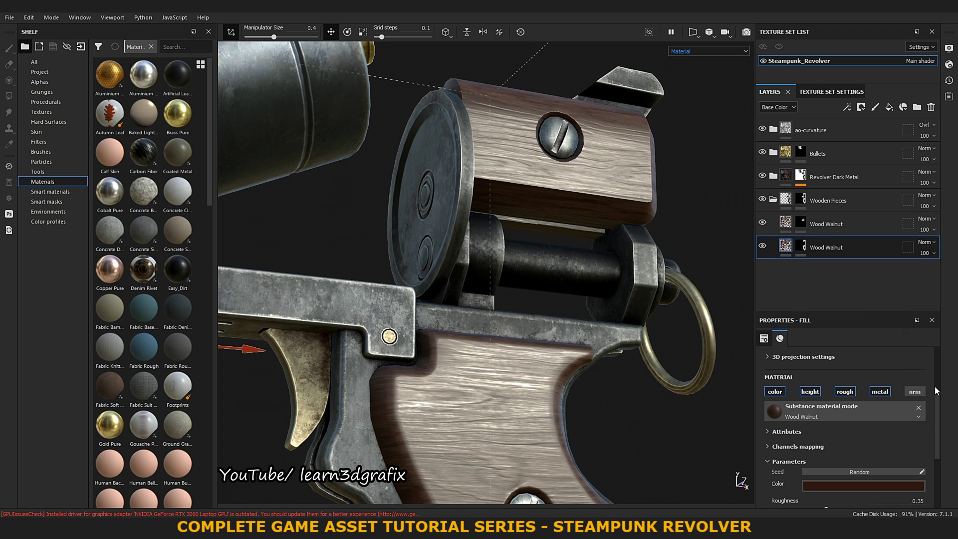
- Select the upper Wood Walnut layer and check its projection scale
{"action": "scroll", "coordinate": [935, 385], "scroll_direction": "up", "scroll_amount": 5}
{"action": "left_click", "coordinate": [786, 224]}
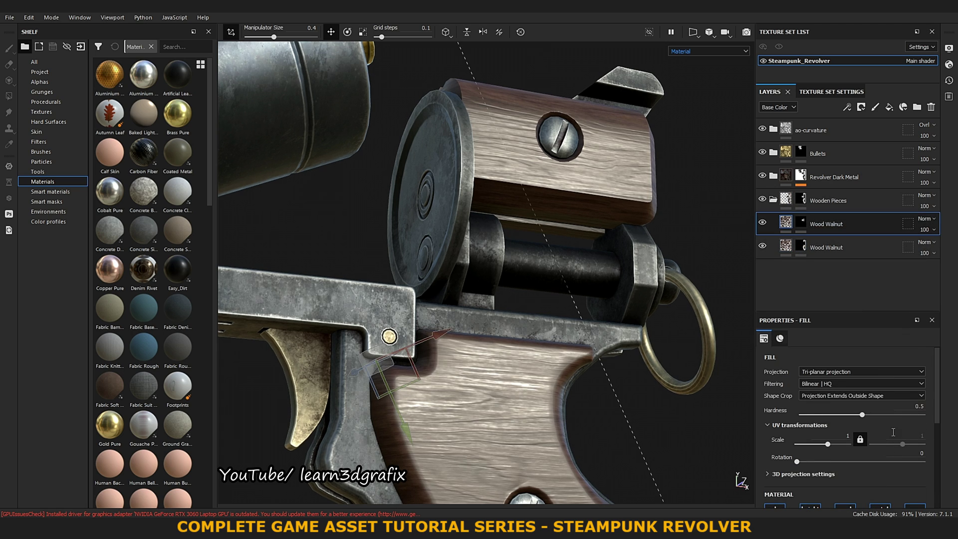
{"action": "scroll", "coordinate": [893, 433], "scroll_direction": "down", "scroll_amount": 2}
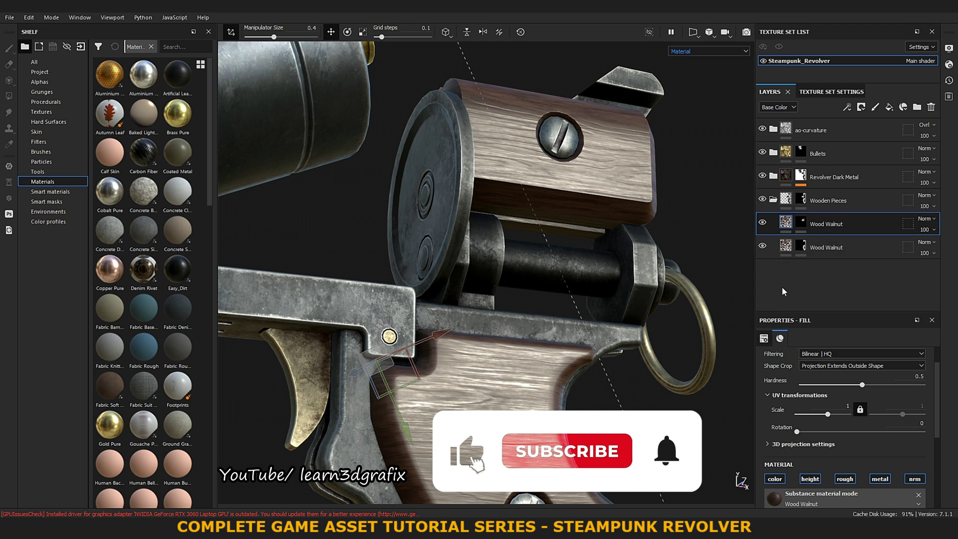
{"action": "left_click", "coordinate": [847, 405]}
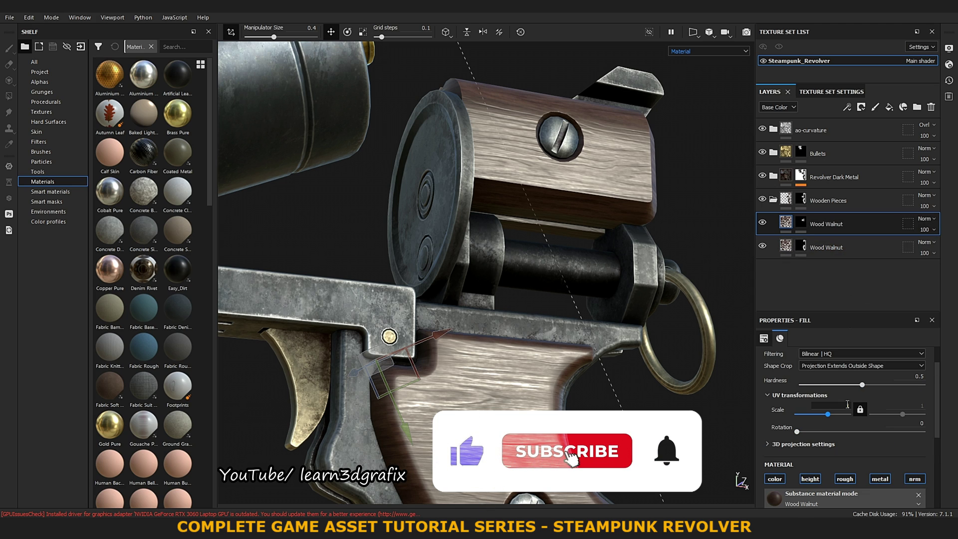
- Lower the upper Wood Walnut's Normal Intensity to 0.12 and view the whole revolver
{"action": "scroll", "coordinate": [849, 407], "scroll_direction": "down", "scroll_amount": 3}
{"action": "scroll", "coordinate": [849, 407], "scroll_direction": "down", "scroll_amount": 2}
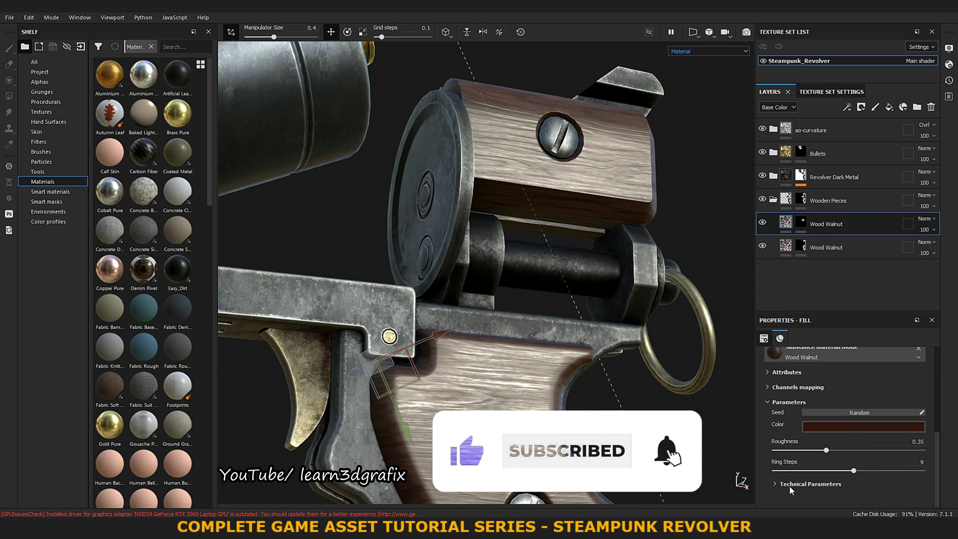
{"action": "scroll", "coordinate": [863, 477], "scroll_direction": "down", "scroll_amount": 4}
{"action": "mouse_move", "coordinate": [549, 299]}
{"action": "left_mouse_down", "text": "alt"}
{"action": "mouse_move", "coordinate": [483, 223]}
{"action": "mouse_move", "coordinate": [521, 244]}
{"action": "left_mouse_up", "text": "alt"}
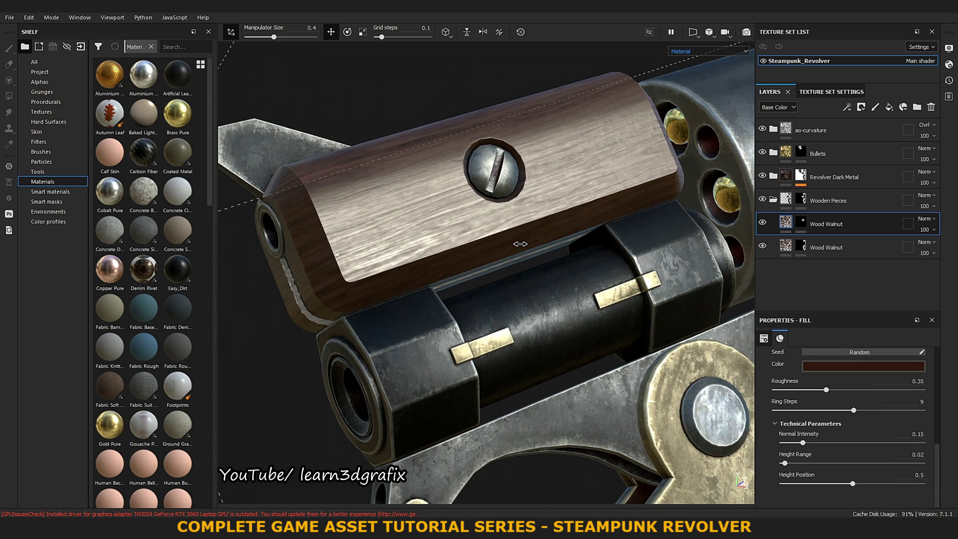
{"action": "scroll", "coordinate": [880, 394], "scroll_direction": "up", "scroll_amount": 4}
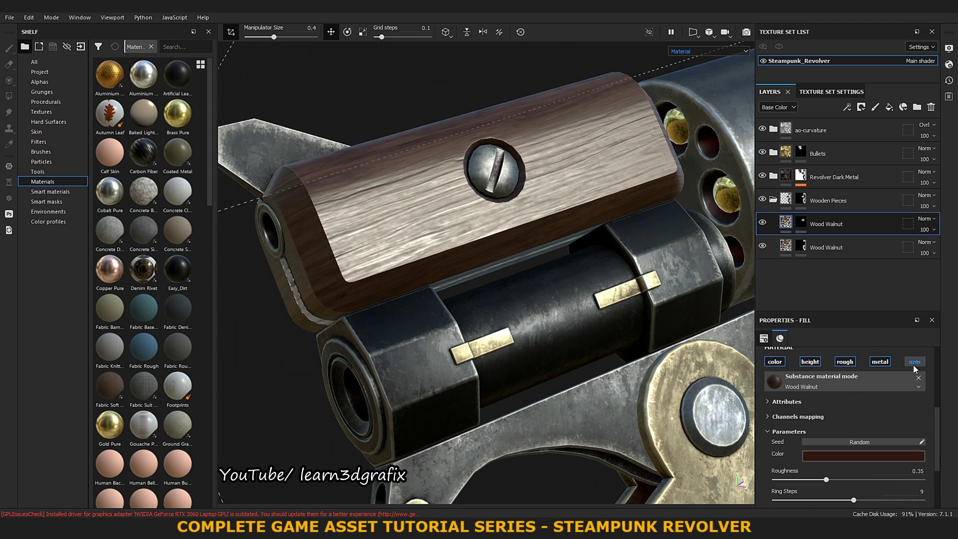
{"action": "scroll", "coordinate": [924, 416], "scroll_direction": "down", "scroll_amount": 4}
{"action": "left_click_drag", "start_coordinate": [925, 443], "coordinate": [803, 444]}
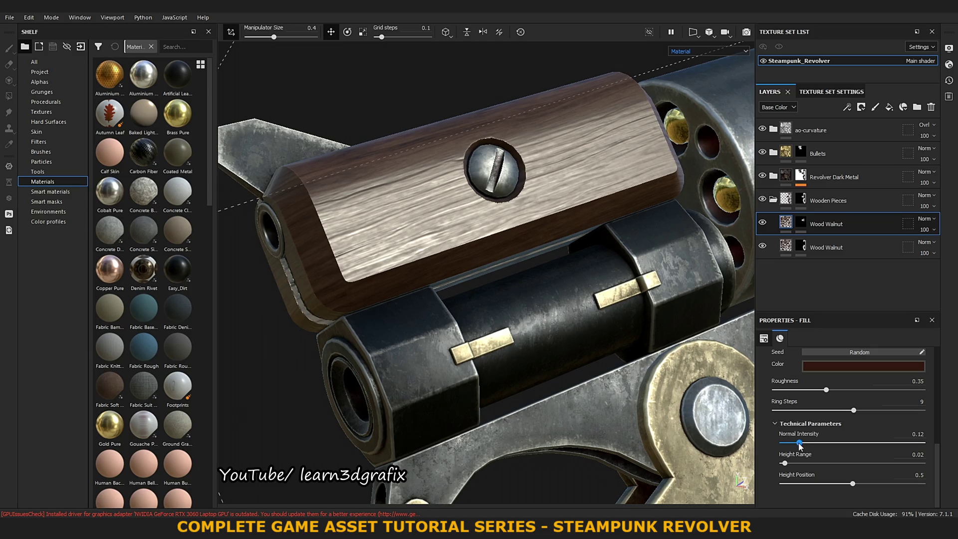
{"action": "scroll", "coordinate": [610, 321], "scroll_direction": "down", "scroll_amount": 2}
{"action": "mouse_move", "coordinate": [610, 321]}
{"action": "left_mouse_down", "text": "alt"}
{"action": "mouse_move", "coordinate": [503, 265]}
{"action": "mouse_move", "coordinate": [557, 245]}
{"action": "mouse_move", "coordinate": [659, 237]}
{"action": "left_mouse_up", "text": "alt"}
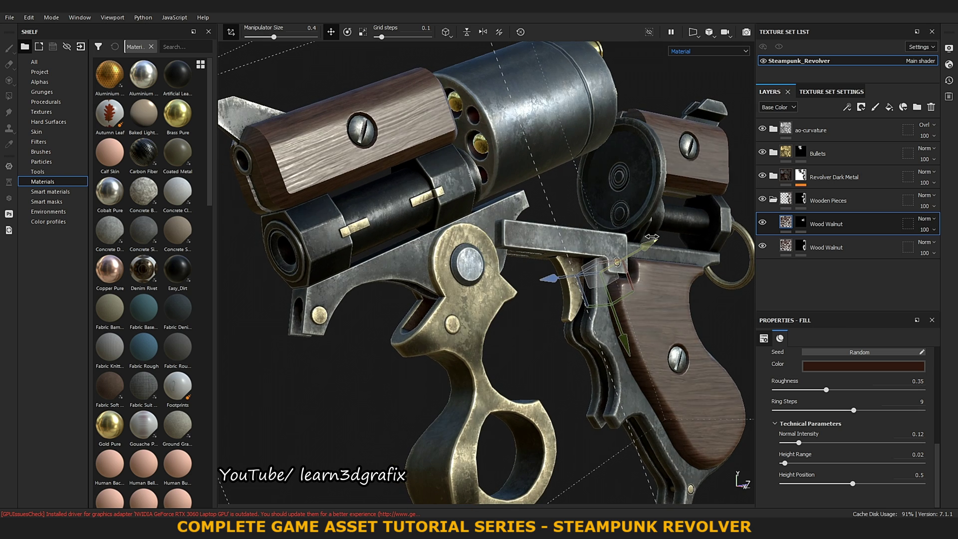
- Collapse Wooden Pieces, rotate the revolver slightly, and save the finished project
{"action": "left_click", "coordinate": [787, 200]}
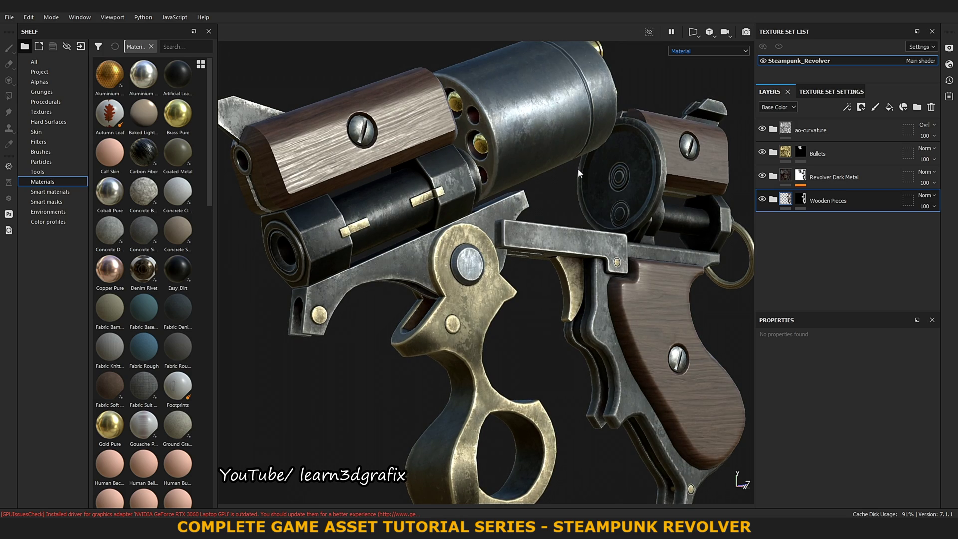
{"action": "mouse_move", "coordinate": [509, 161]}
{"action": "left_mouse_down", "text": "alt"}
{"action": "mouse_move", "coordinate": [605, 155]}
{"action": "mouse_move", "coordinate": [557, 165]}
{"action": "left_mouse_up", "text": "alt"}
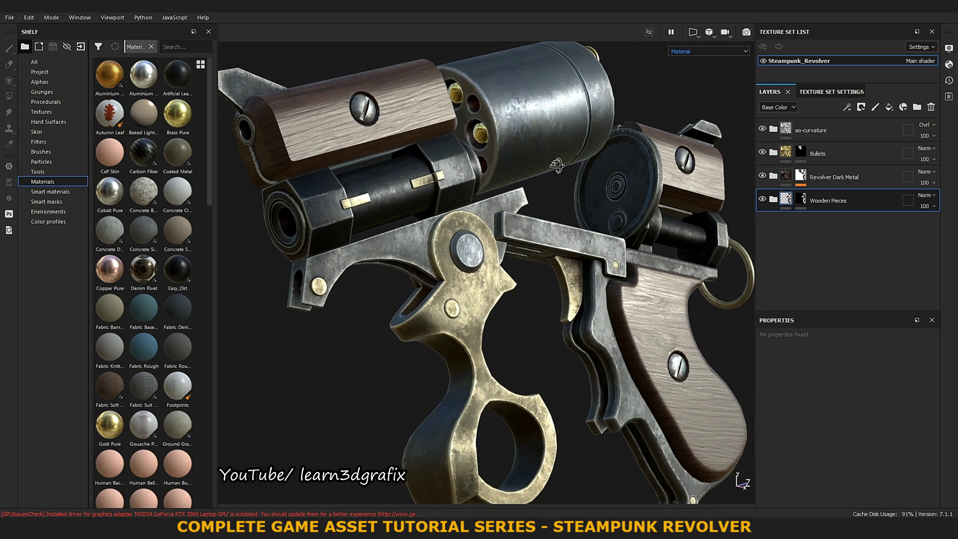
{"action": "left_click", "coordinate": [9, 18]}
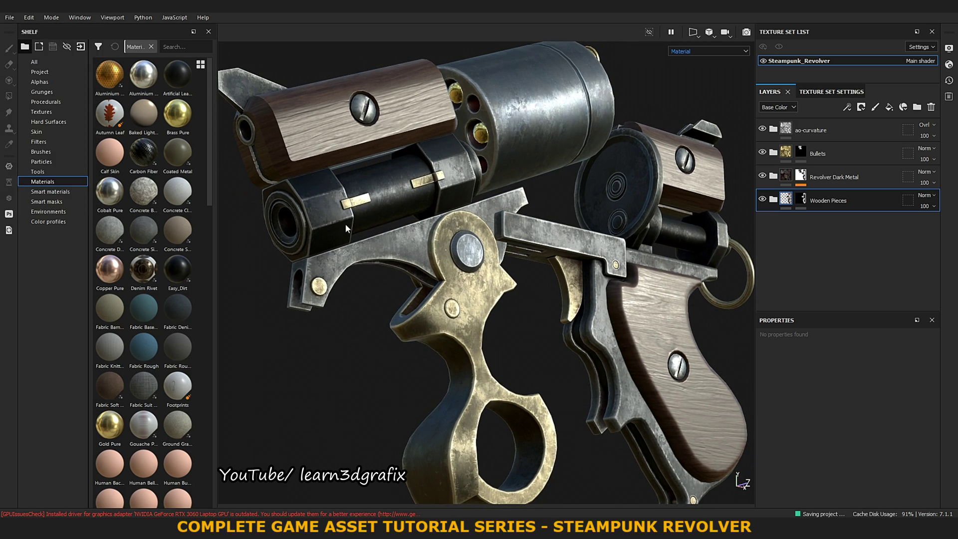